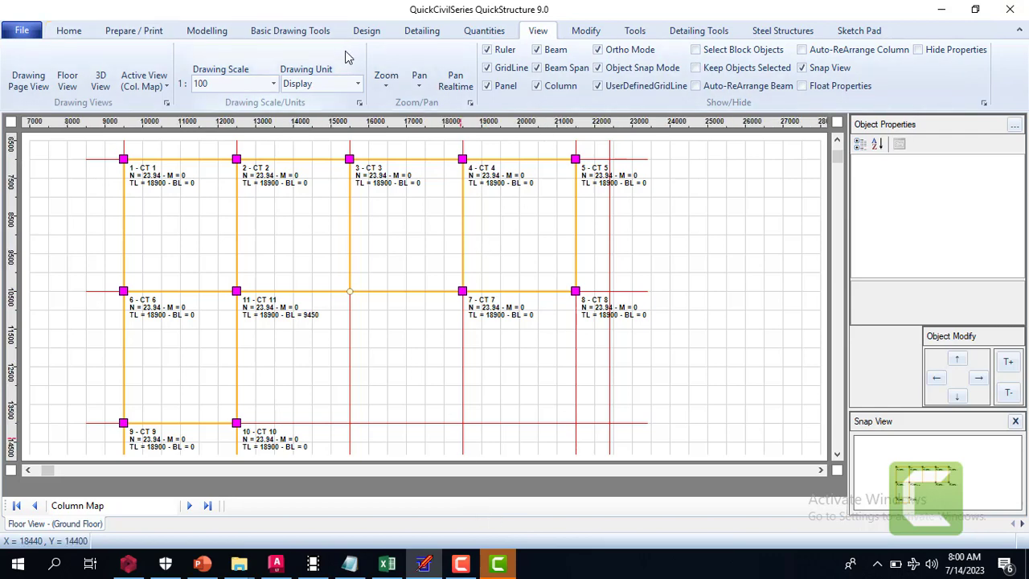
# Switch the active view from the column map to Floor Modelling View and show the First Floor
pyautogui.click(203, 32)
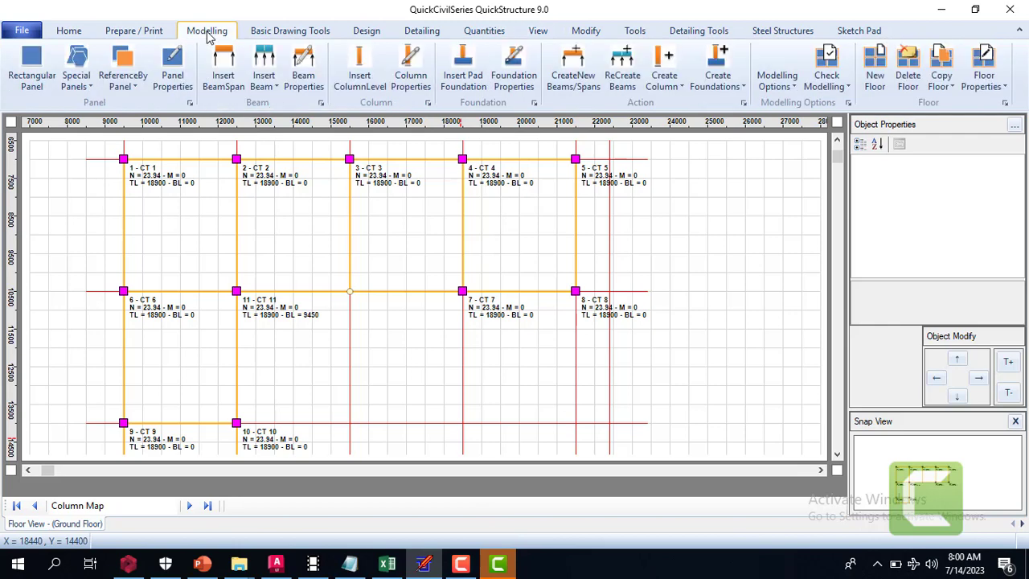
pyautogui.click(537, 30)
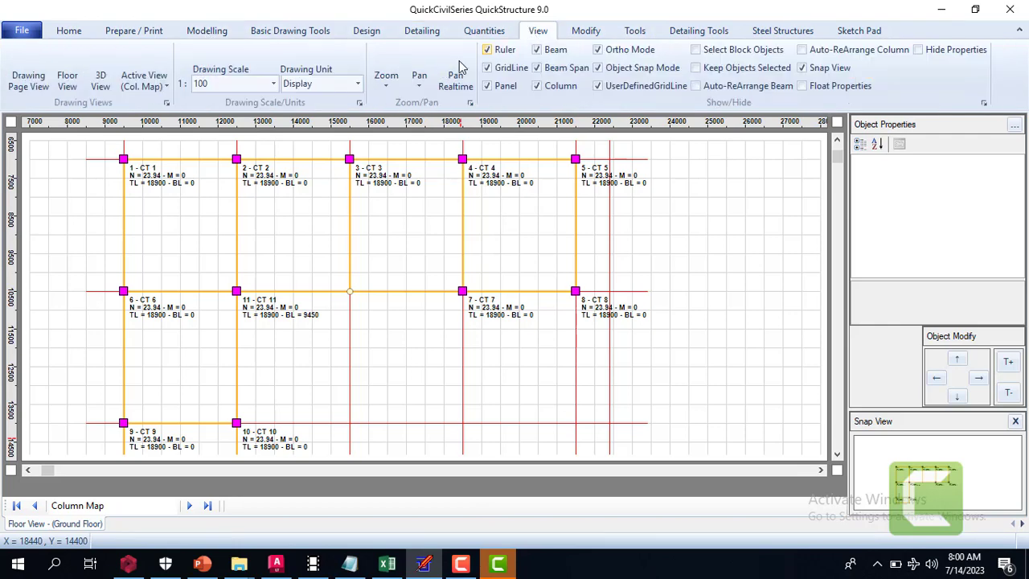
pyautogui.click(148, 93)
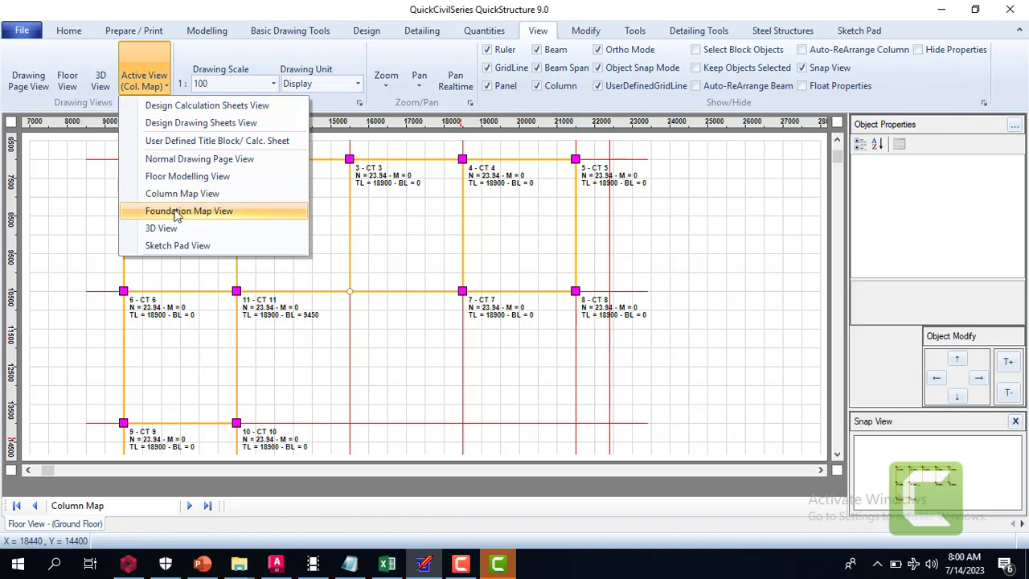
pyautogui.click(231, 176)
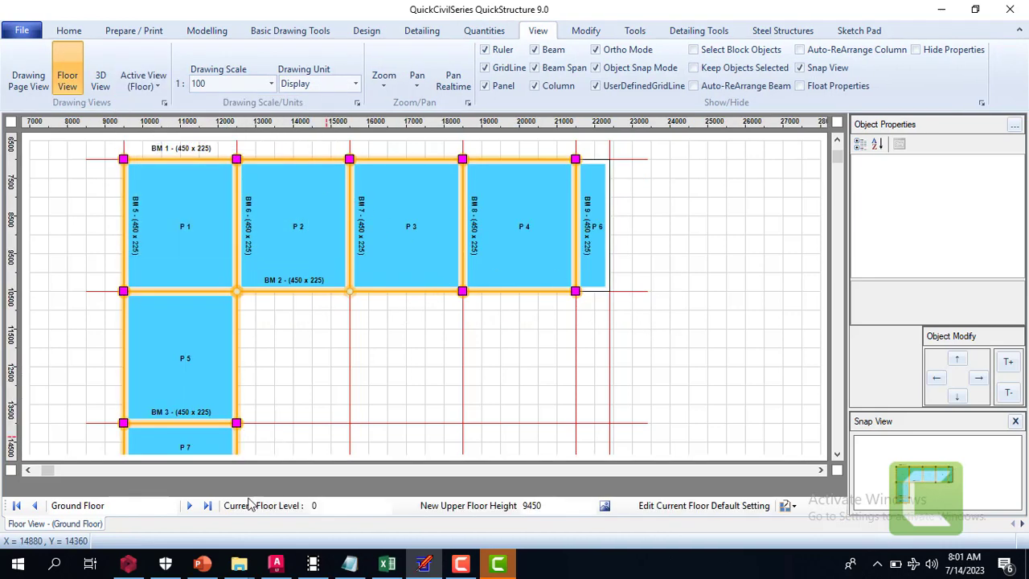
pyautogui.click(190, 506)
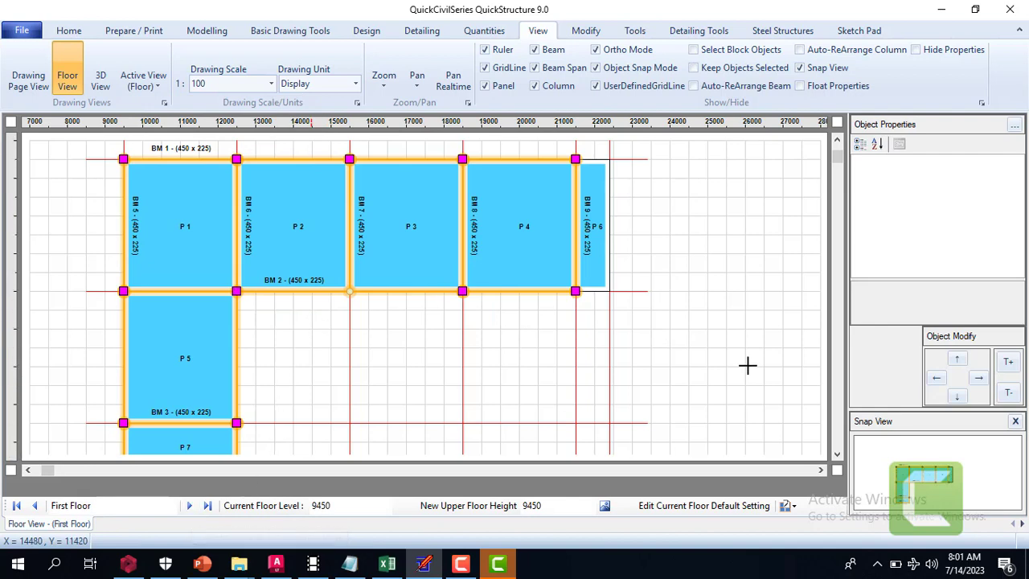
# Examine the First Floor's panels, beams and columns across the whole layout
pyautogui.click(837, 454)
pyautogui.click(837, 453)
pyautogui.click(837, 453)
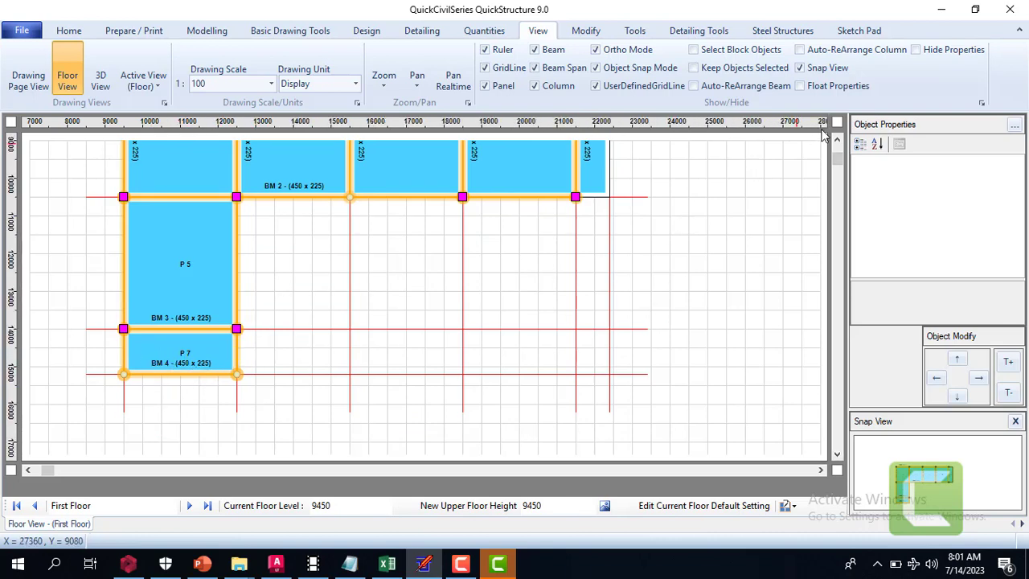
pyautogui.click(837, 140)
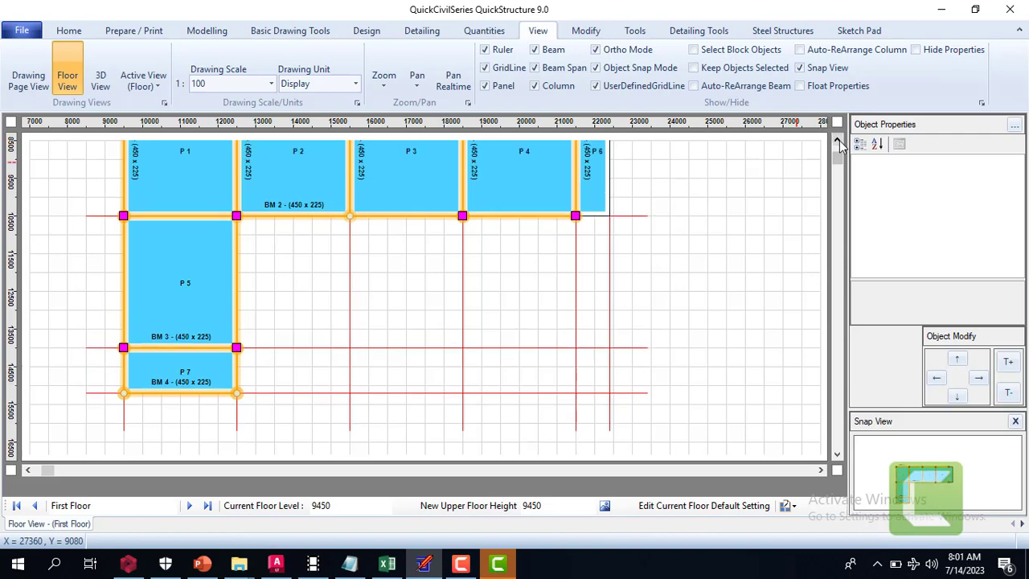
pyautogui.click(837, 140)
pyautogui.click(837, 140)
pyautogui.click(837, 139)
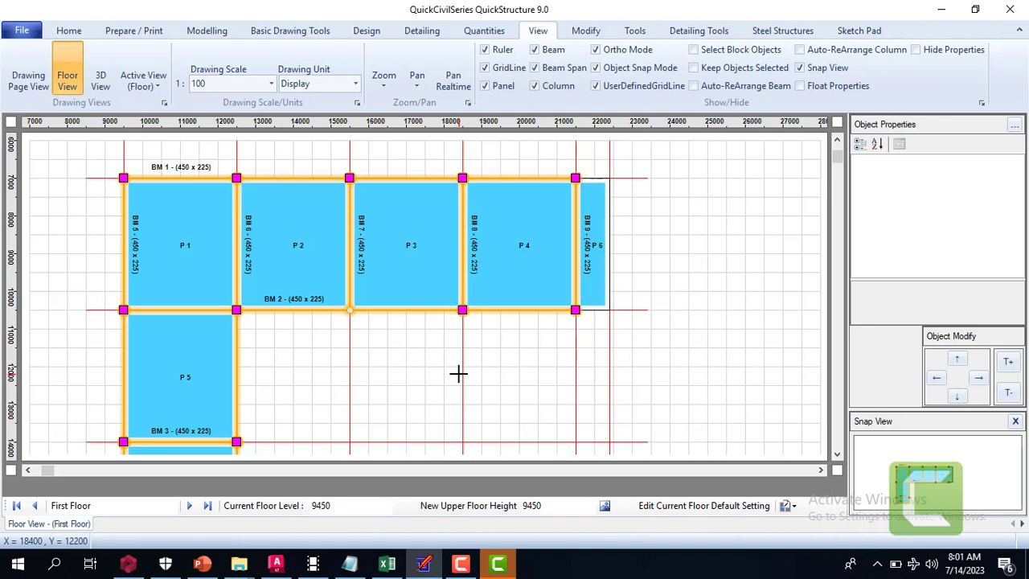
# Start Automatic Design for the structure, keeping the default check list
pyautogui.click(208, 32)
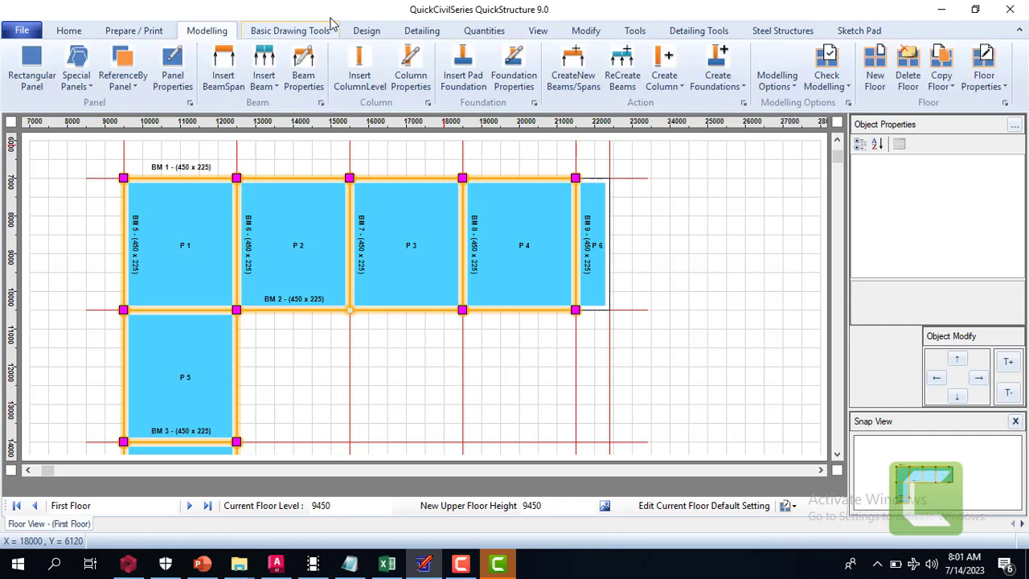
pyautogui.click(367, 34)
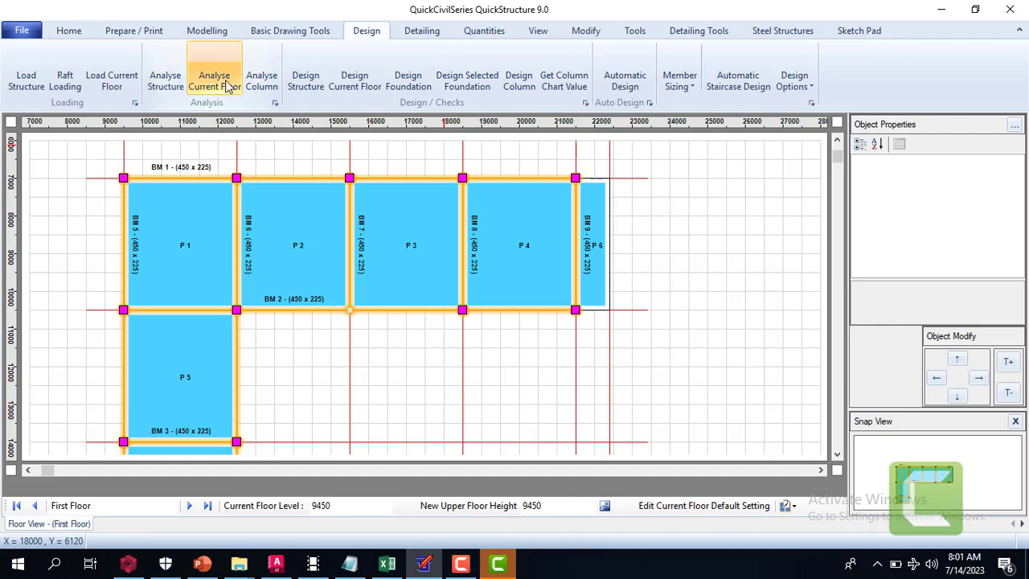
pyautogui.click(631, 77)
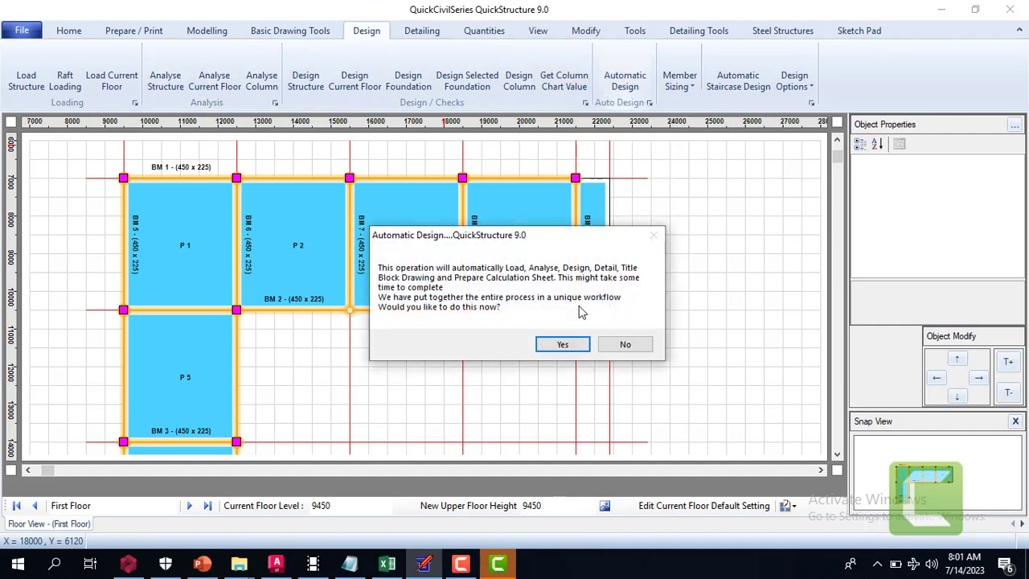
pyautogui.click(562, 345)
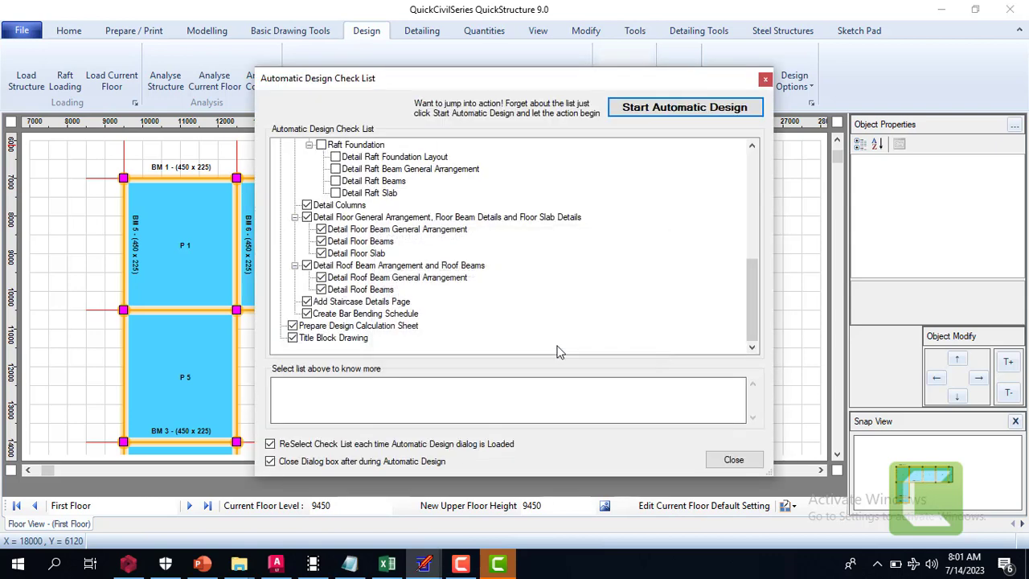
pyautogui.click(686, 108)
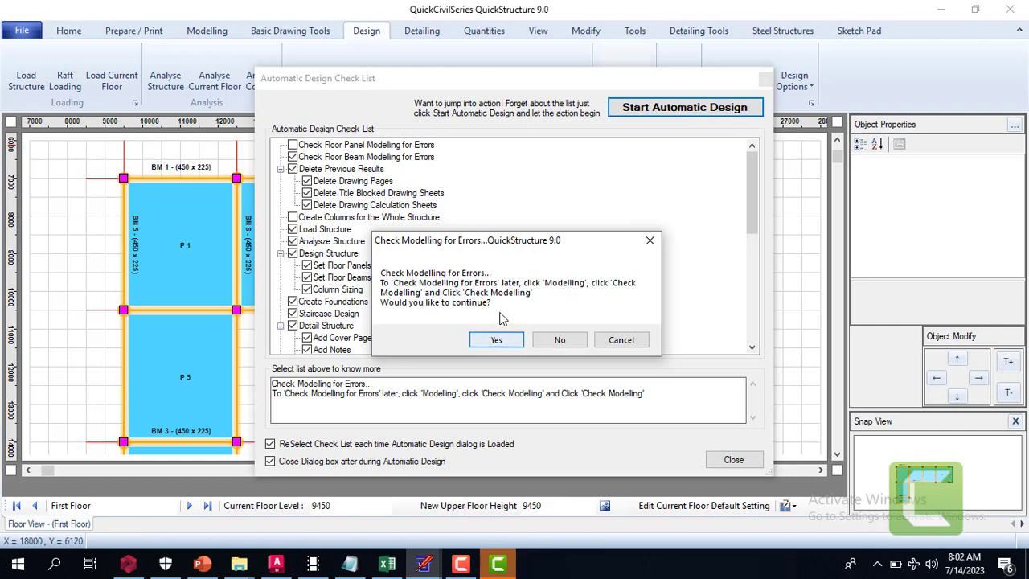
# Check the modelling for errors and delete the previously generated calculation sheets and detailed drawings
pyautogui.click(498, 338)
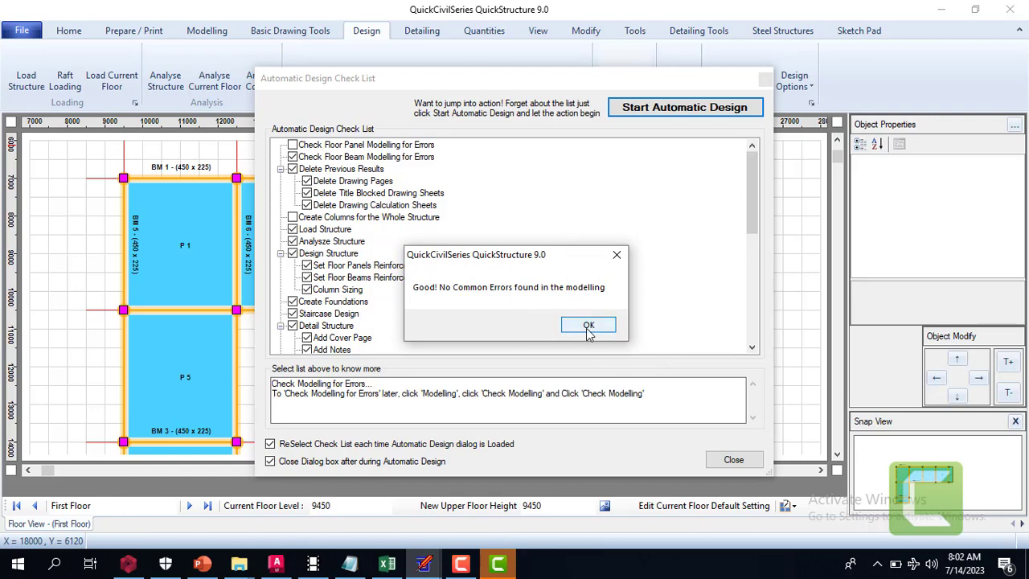
pyautogui.click(589, 328)
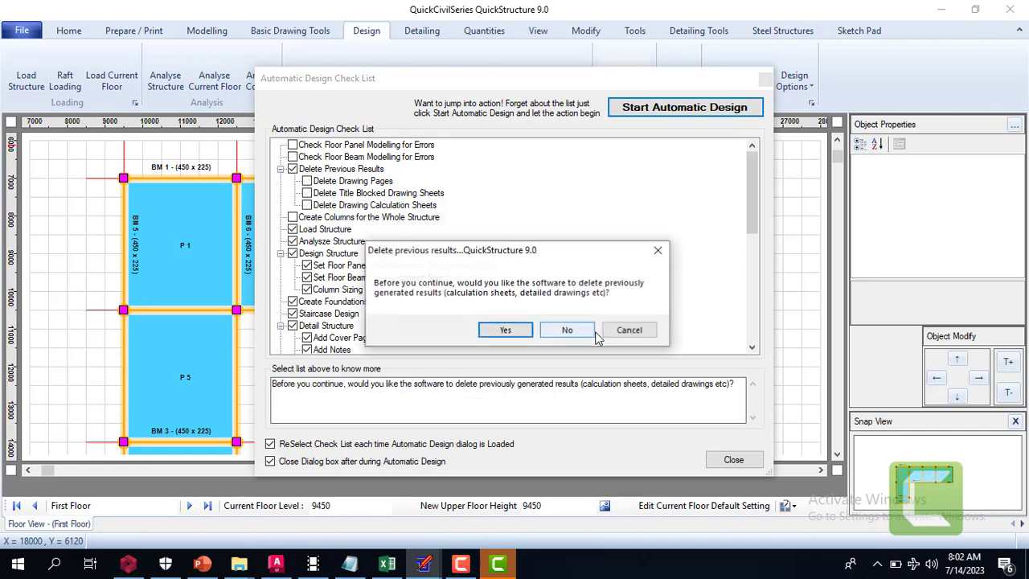
pyautogui.click(529, 332)
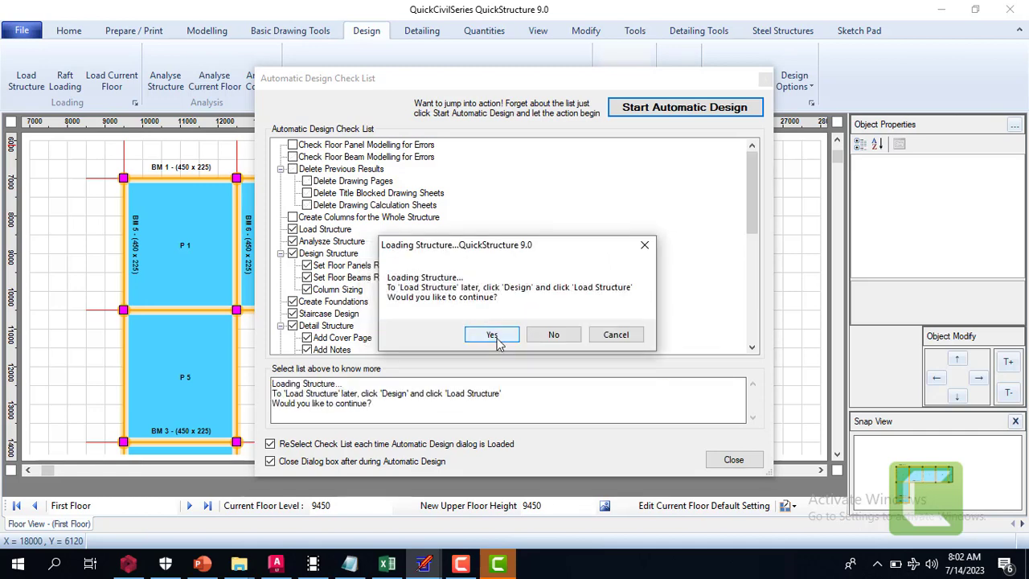
# Load the structure and run its analysis, including the beams and columns
pyautogui.click(493, 335)
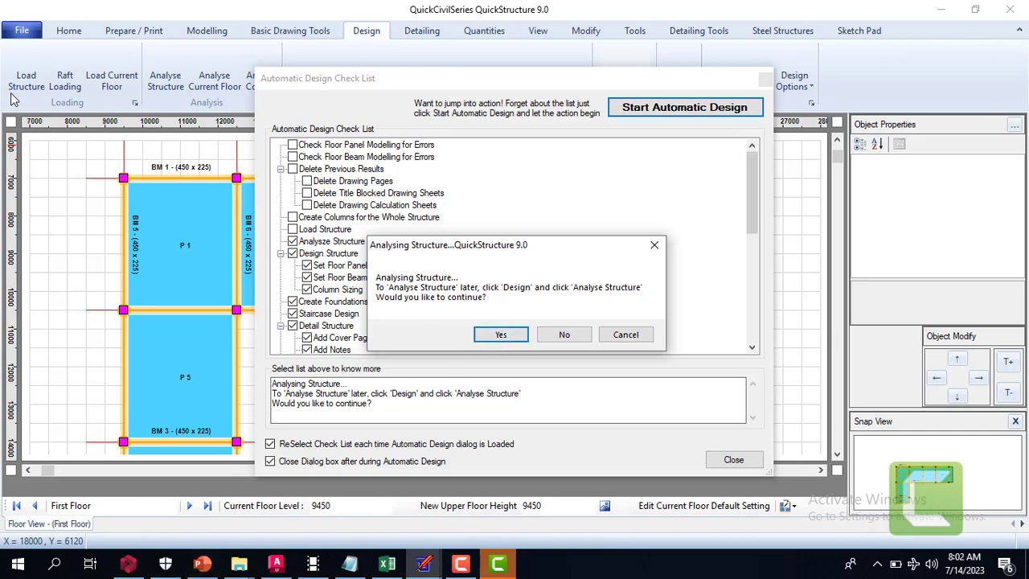
pyautogui.click(514, 335)
pyautogui.click(513, 337)
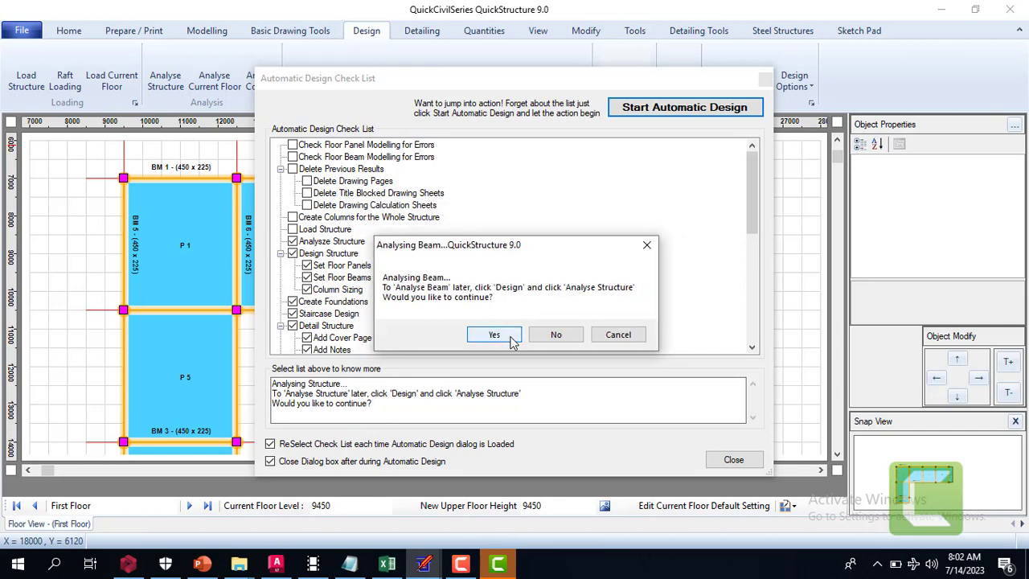
pyautogui.click(512, 337)
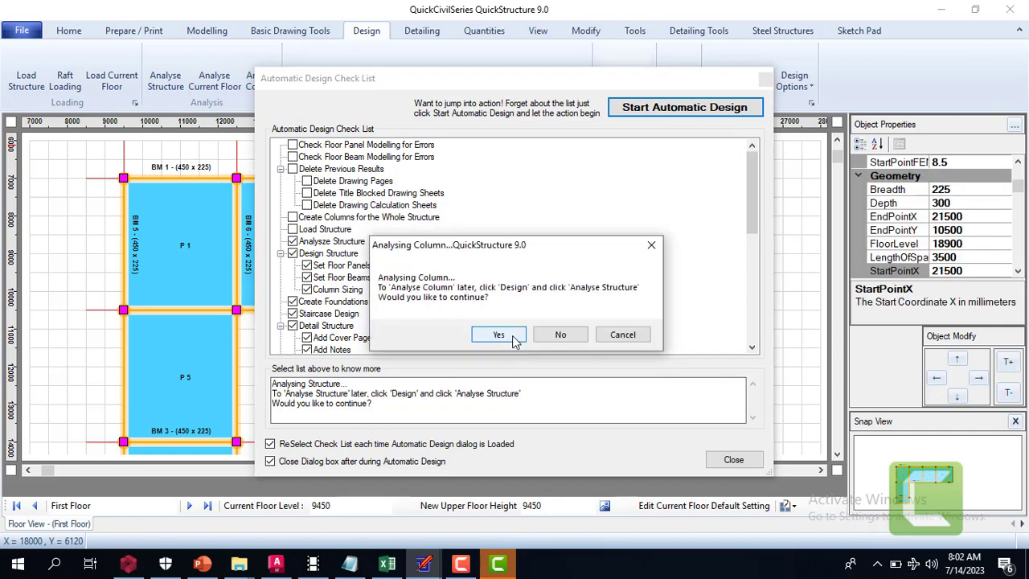
pyautogui.click(510, 338)
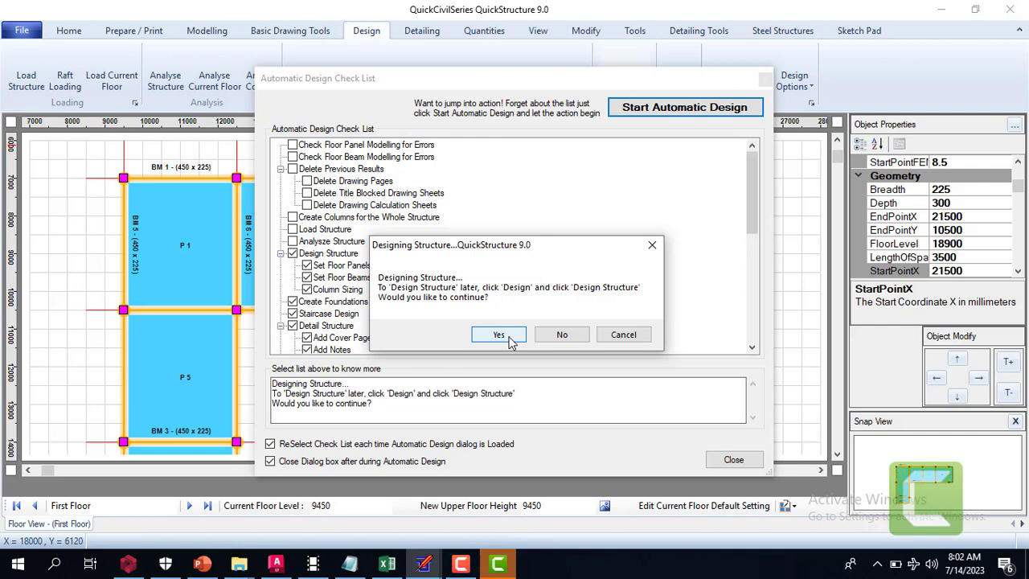
# Run the structure design for the slabs, beams and columns
pyautogui.click(511, 341)
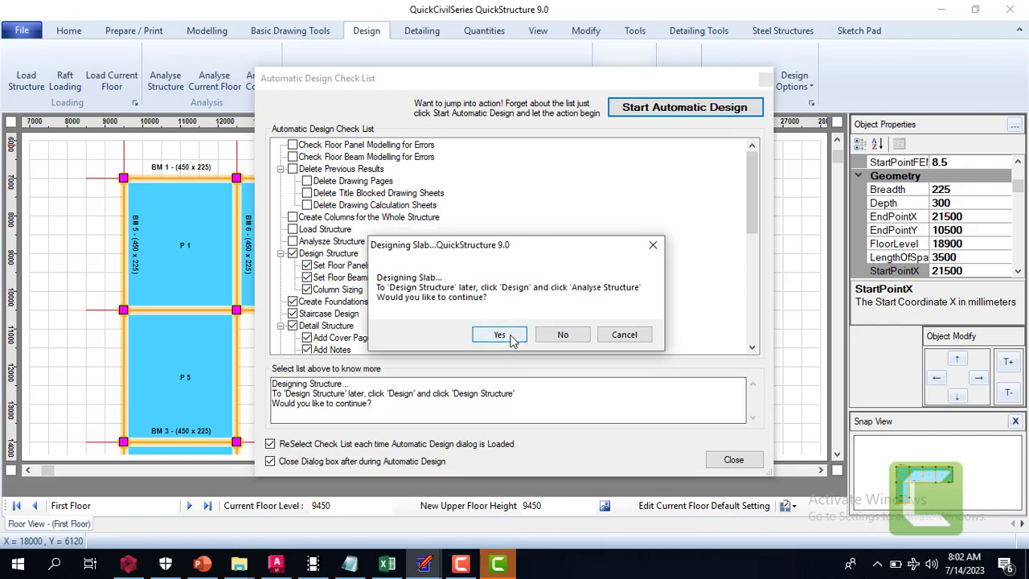
pyautogui.click(499, 336)
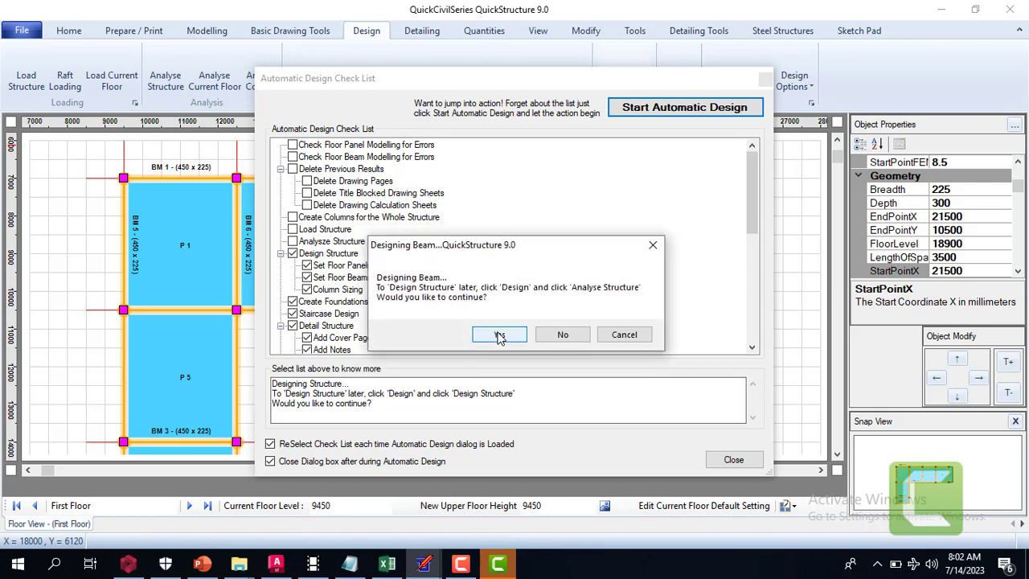
pyautogui.click(499, 335)
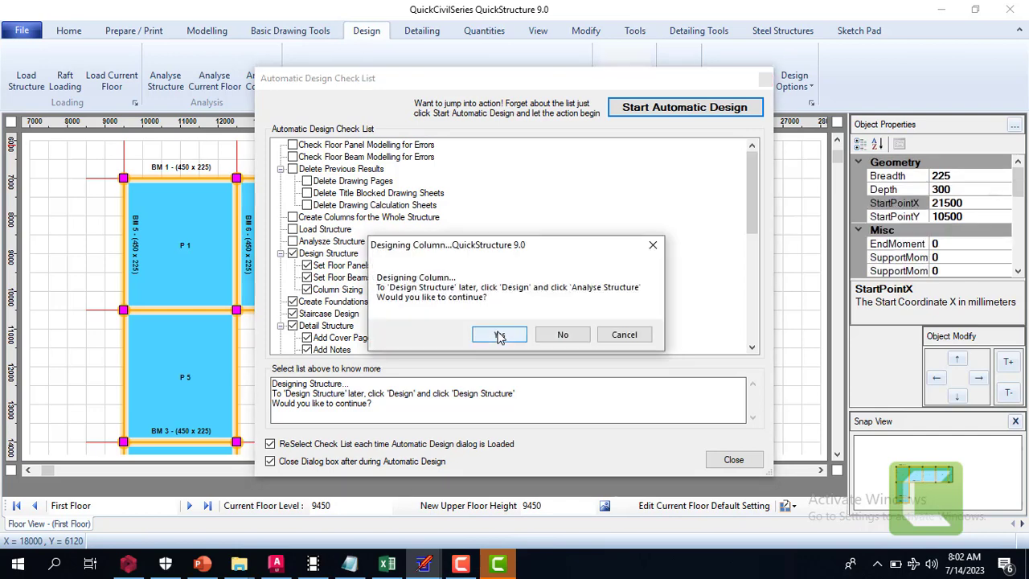
pyautogui.click(499, 335)
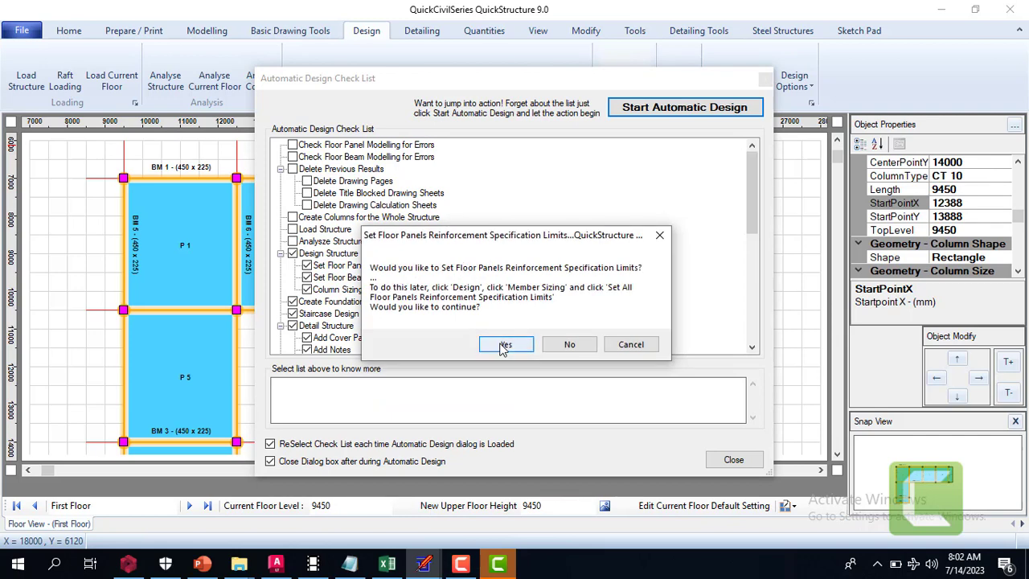
# In the floor panels' reinforcement limits, set the Top Second Layer's minimum bar diameter to 10 and minimum bar spacing to 300
pyautogui.click(501, 342)
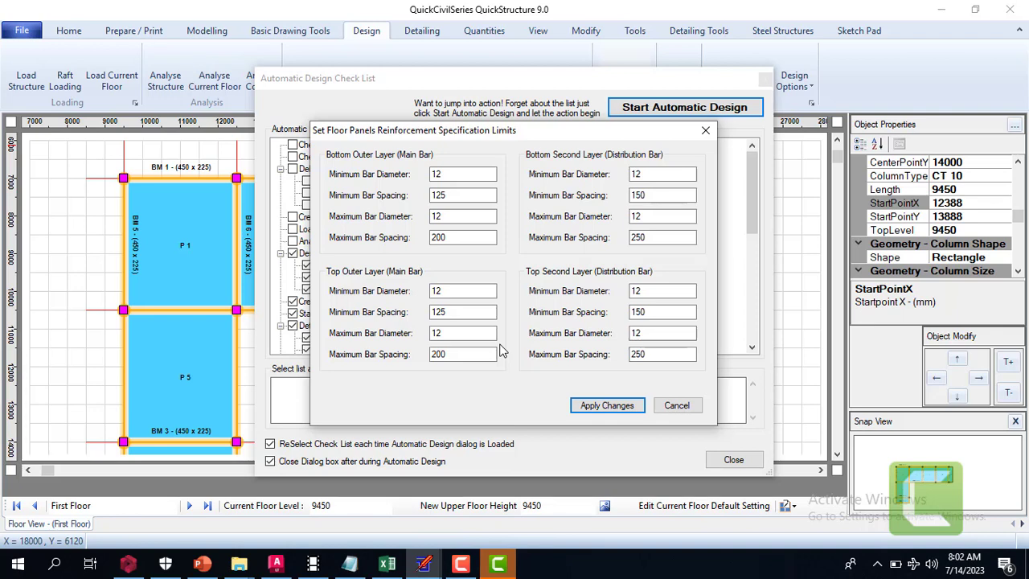
pyautogui.click(648, 291)
pyautogui.moveTo(648, 291); pyautogui.dragTo(629, 291)
pyautogui.write('10')
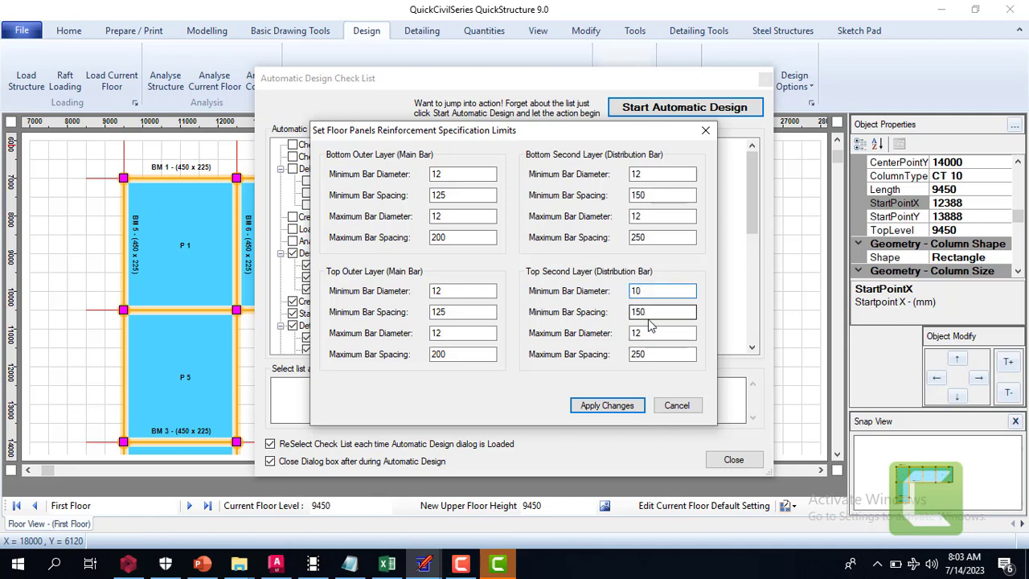
pyautogui.click(656, 313)
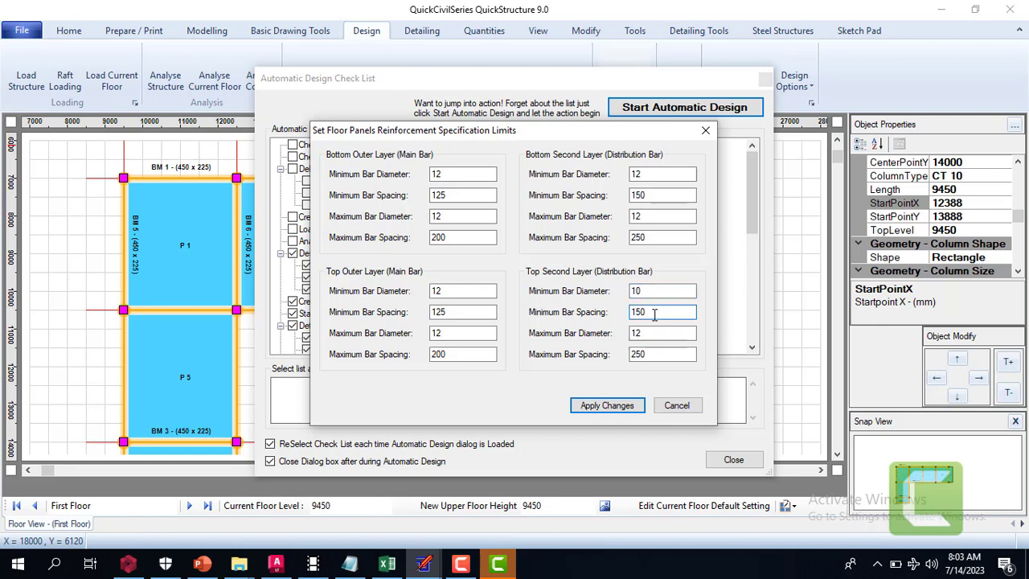
pyautogui.moveTo(655, 315); pyautogui.dragTo(624, 317)
pyautogui.write('300')
# Set the Top Second Layer's maximum bar spacing to 300 and maximum bar diameter to 10, and apply the floor panel limits
pyautogui.click(666, 356)
pyautogui.moveTo(666, 356); pyautogui.dragTo(619, 359)
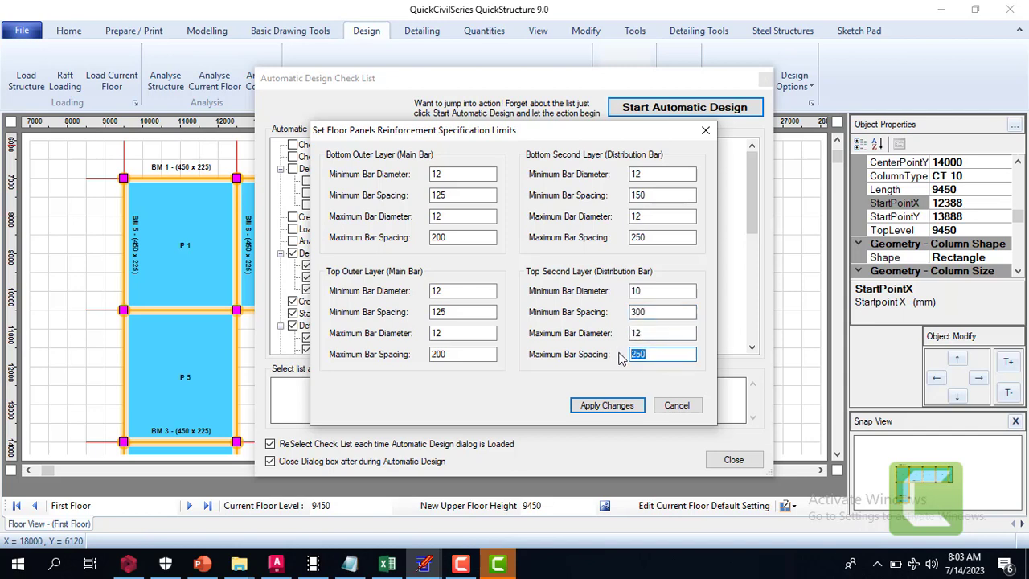
pyautogui.write('300')
pyautogui.click(650, 332)
pyautogui.moveTo(650, 333); pyautogui.dragTo(603, 332)
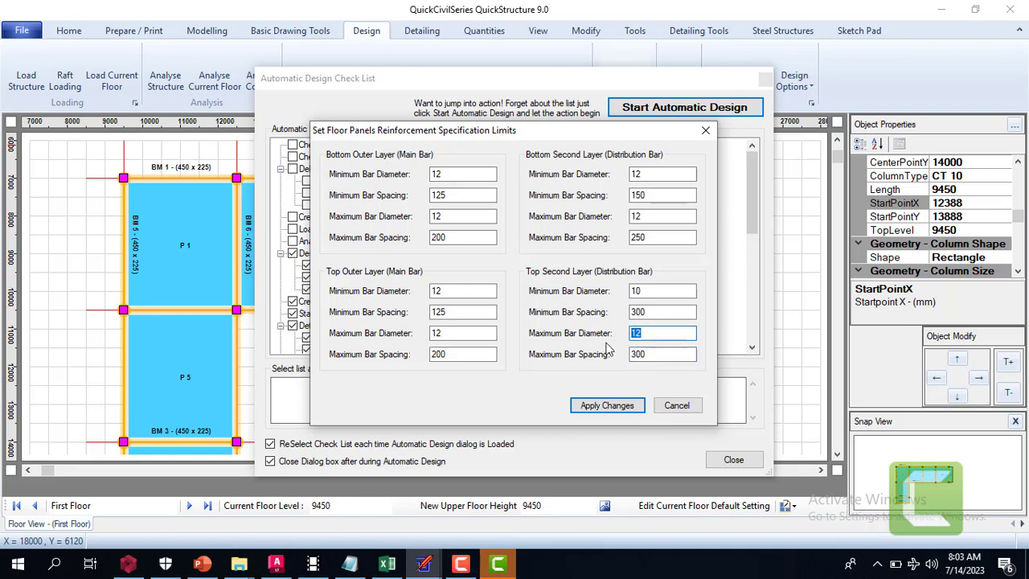
pyautogui.write('10')
pyautogui.click(620, 407)
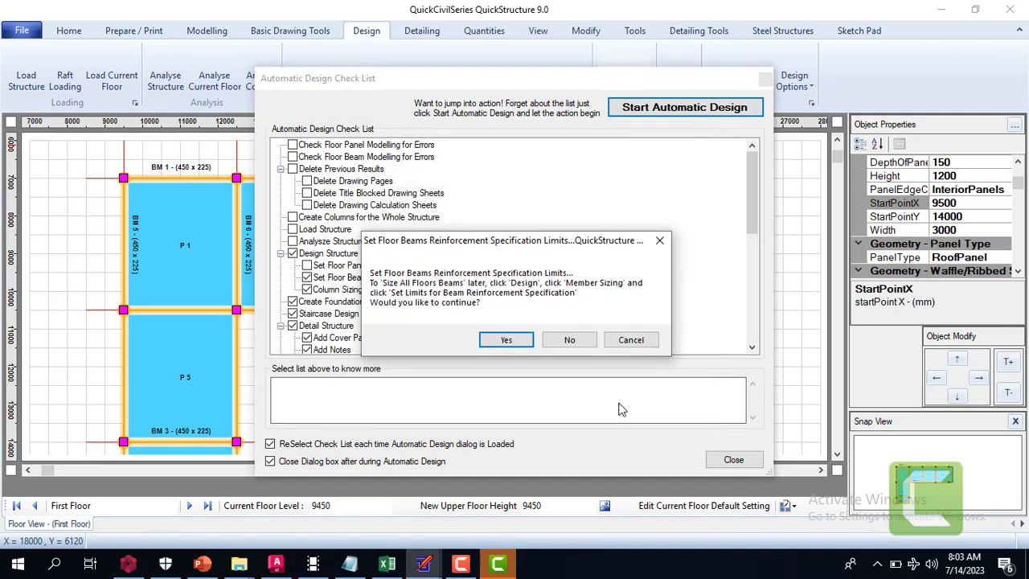
# In the floor beams' reinforcement limits, set both the minimum and maximum bar diameter to 16
pyautogui.click(506, 340)
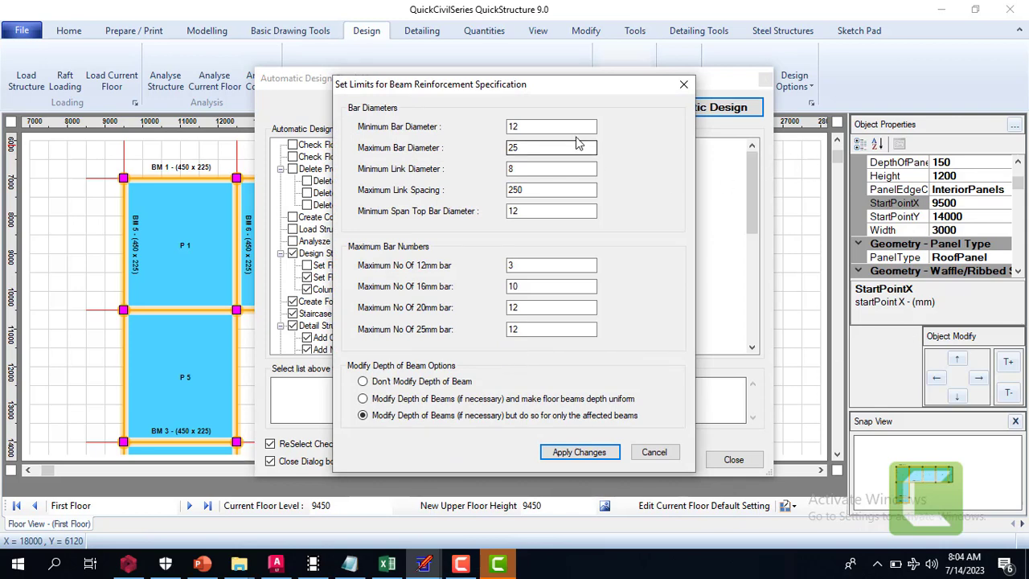
pyautogui.moveTo(572, 126); pyautogui.dragTo(498, 122)
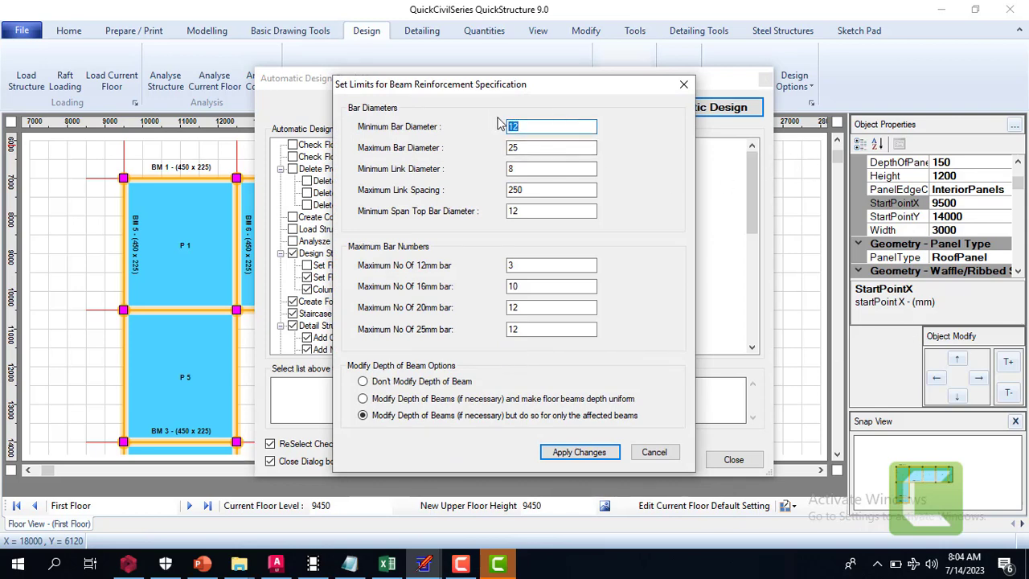
pyautogui.write('16')
pyautogui.click(528, 149)
pyautogui.moveTo(529, 148); pyautogui.dragTo(510, 149)
pyautogui.write('16')
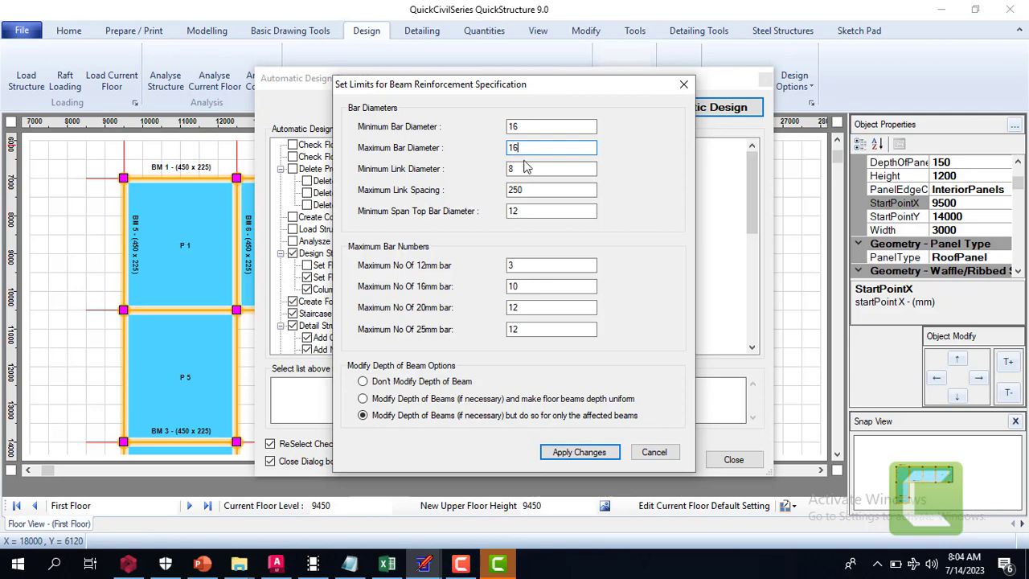
# Set the beams' minimum link diameter to 10 and maximum link spacing to 300
pyautogui.moveTo(526, 167); pyautogui.dragTo(505, 173)
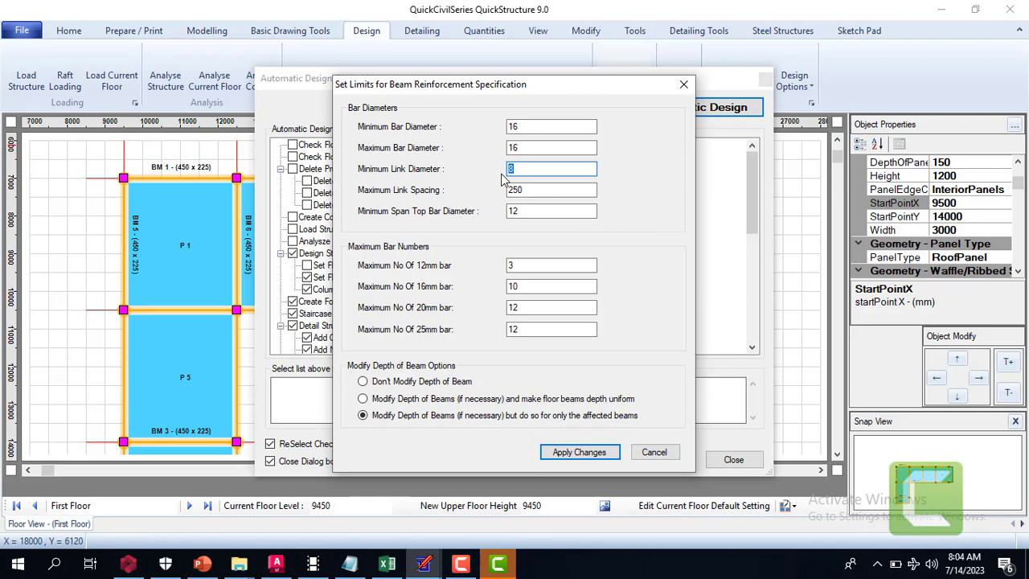
pyautogui.write('10')
pyautogui.click(531, 211)
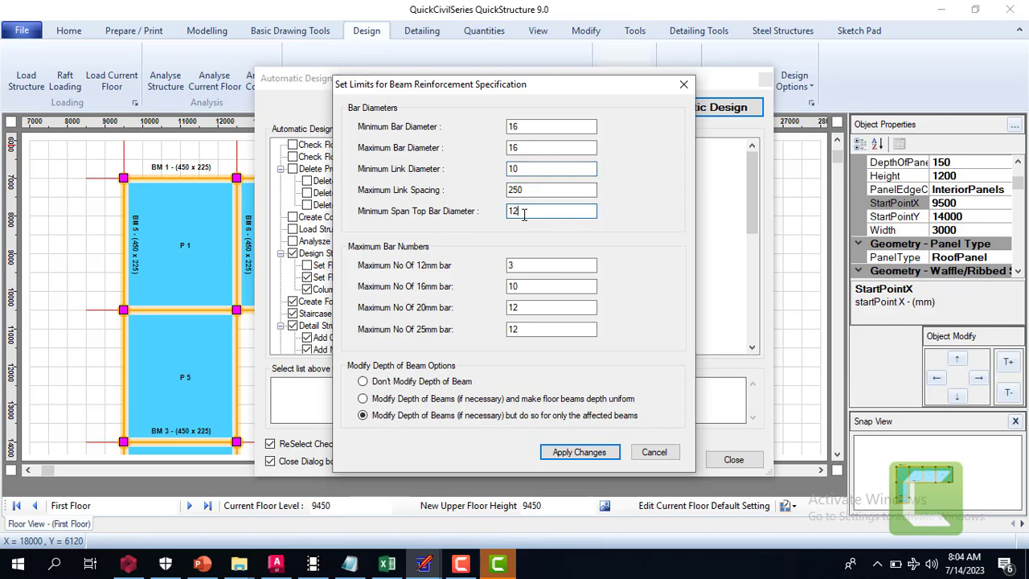
pyautogui.hotkey('shift', 'Tab')
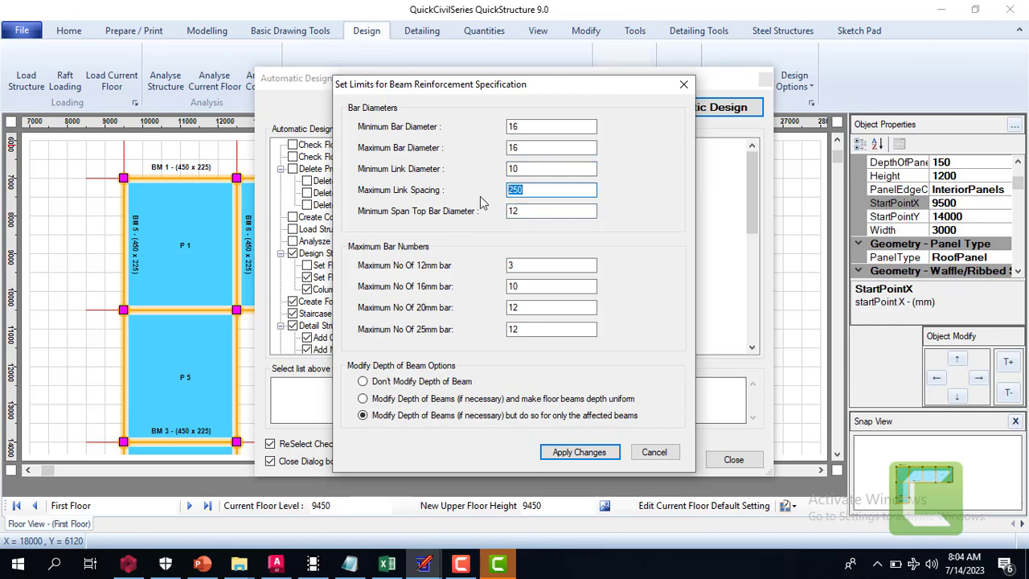
pyautogui.write('300')
# Set the beams' minimum span top bar diameter to 16
pyautogui.click(531, 211)
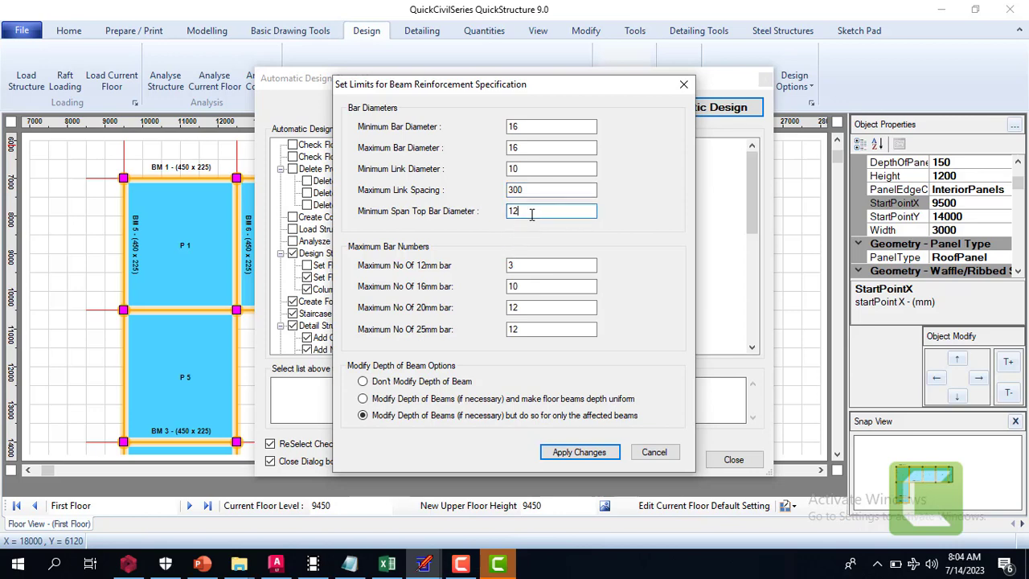
pyautogui.moveTo(532, 214); pyautogui.dragTo(502, 224)
pyautogui.write('16')
pyautogui.click(515, 286)
# Choose to modify beam depths if necessary for only the affected beams, and apply the beam reinforcement limits
pyautogui.click(380, 386)
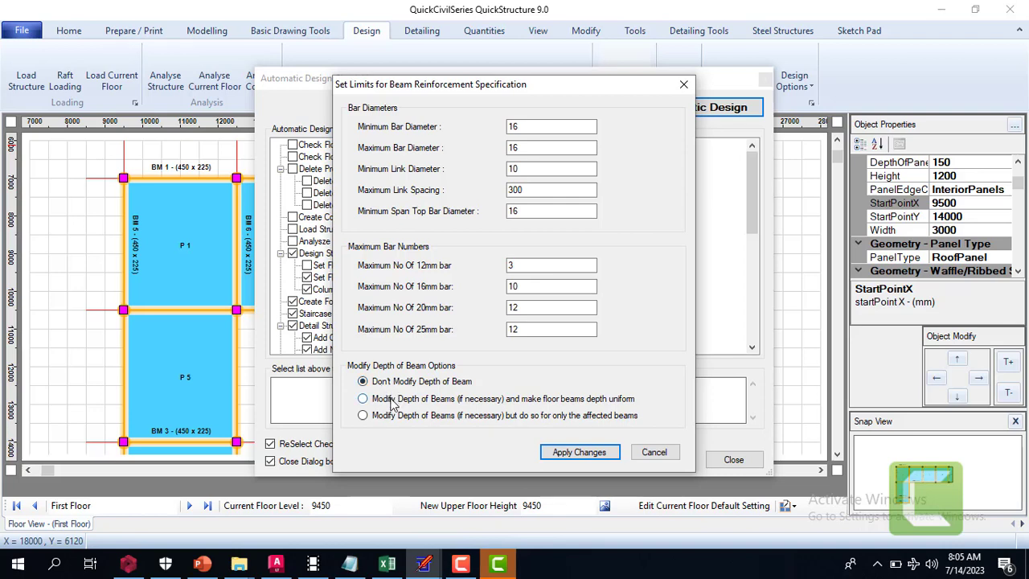
pyautogui.click(394, 400)
pyautogui.click(415, 420)
pyautogui.click(563, 452)
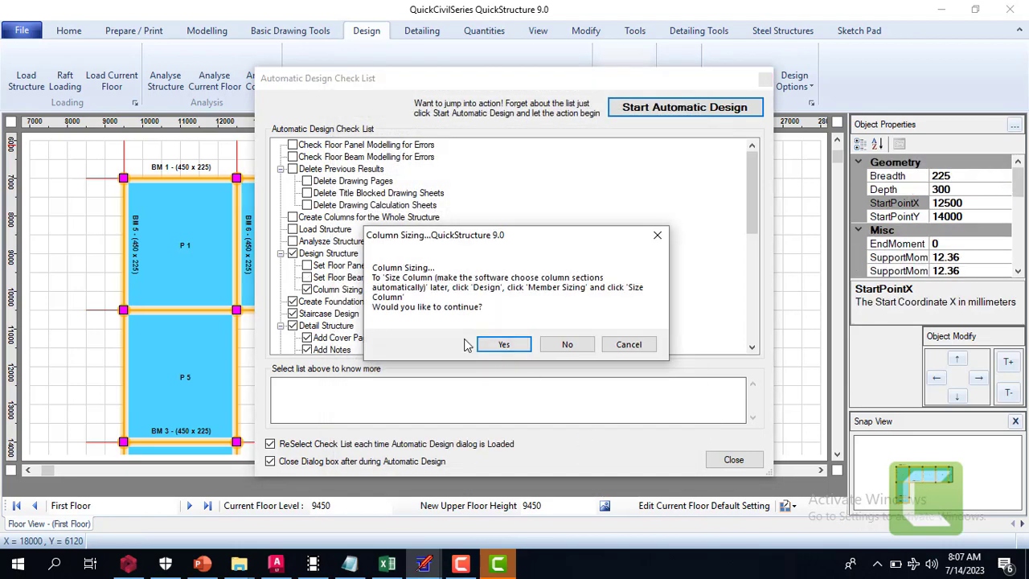
# Run column sizing with the Size Column option and accept the column design limits
pyautogui.click(500, 346)
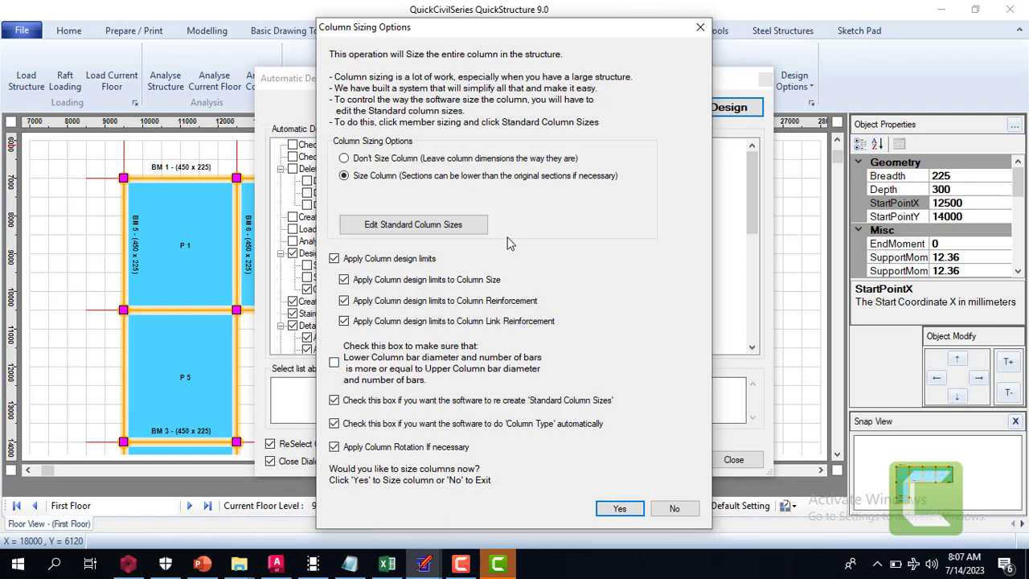
pyautogui.click(344, 158)
pyautogui.click(345, 176)
pyautogui.click(619, 511)
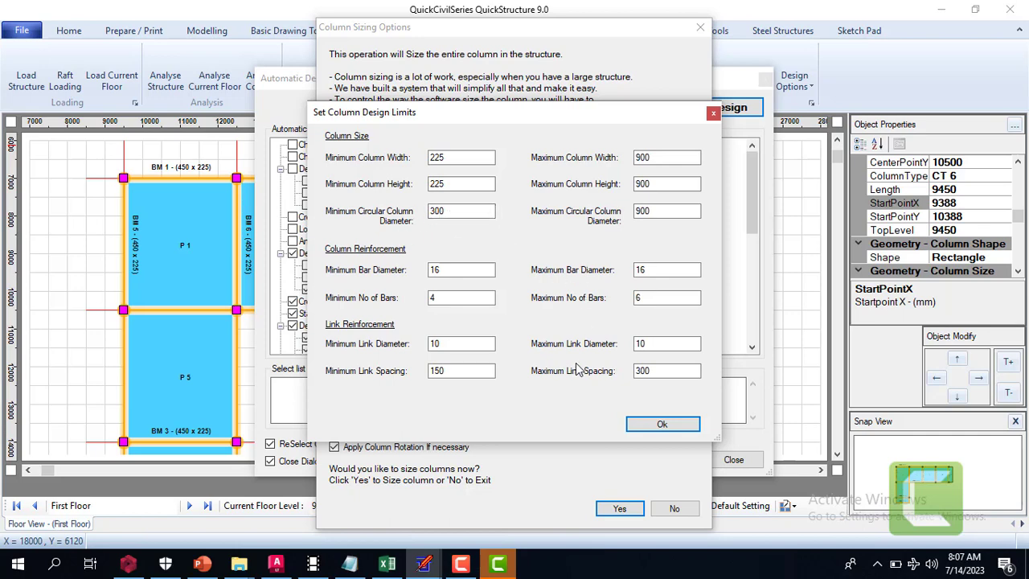
pyautogui.click(658, 426)
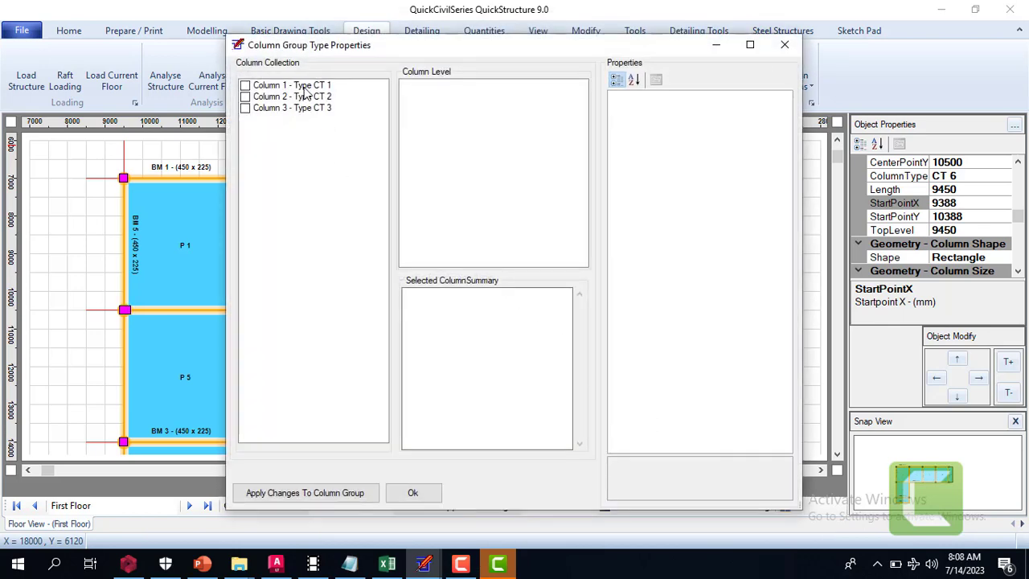
# Review column types CT 1, CT 2 and CT 3, mark CT 2, and accept the column group types
pyautogui.click(249, 91)
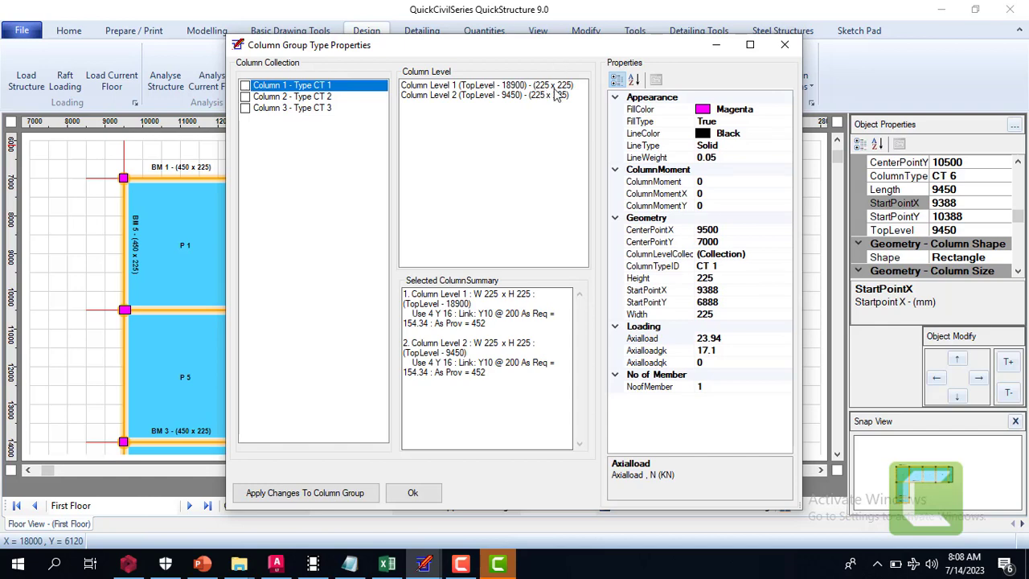
pyautogui.click(281, 97)
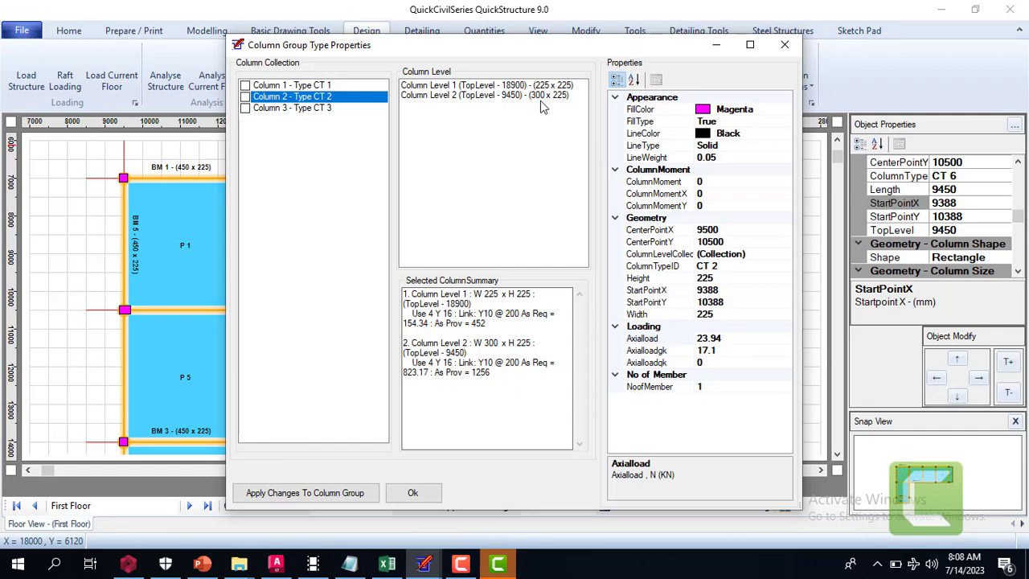
pyautogui.click(269, 109)
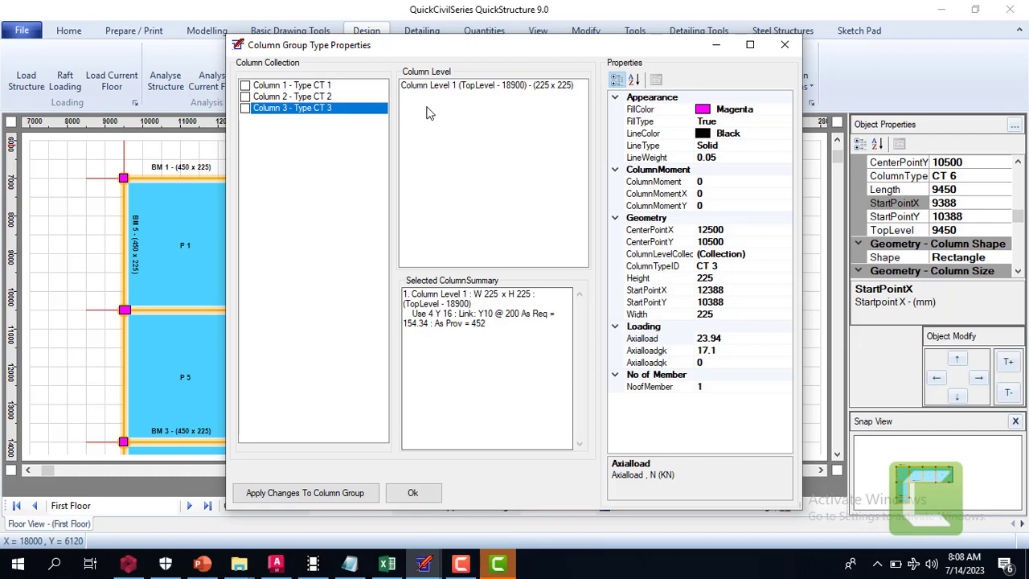
pyautogui.click(246, 97)
pyautogui.click(246, 96)
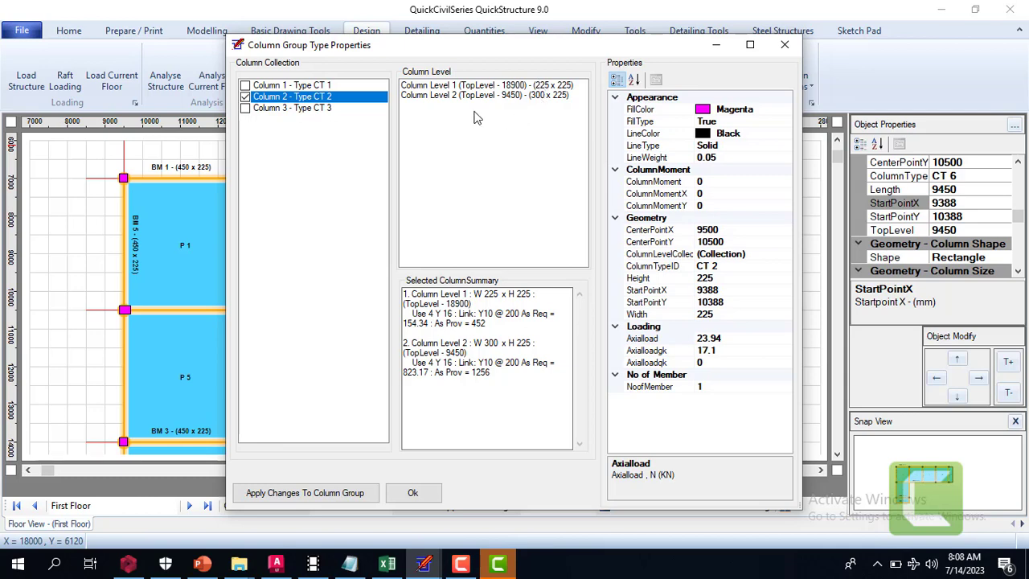
pyautogui.click(410, 494)
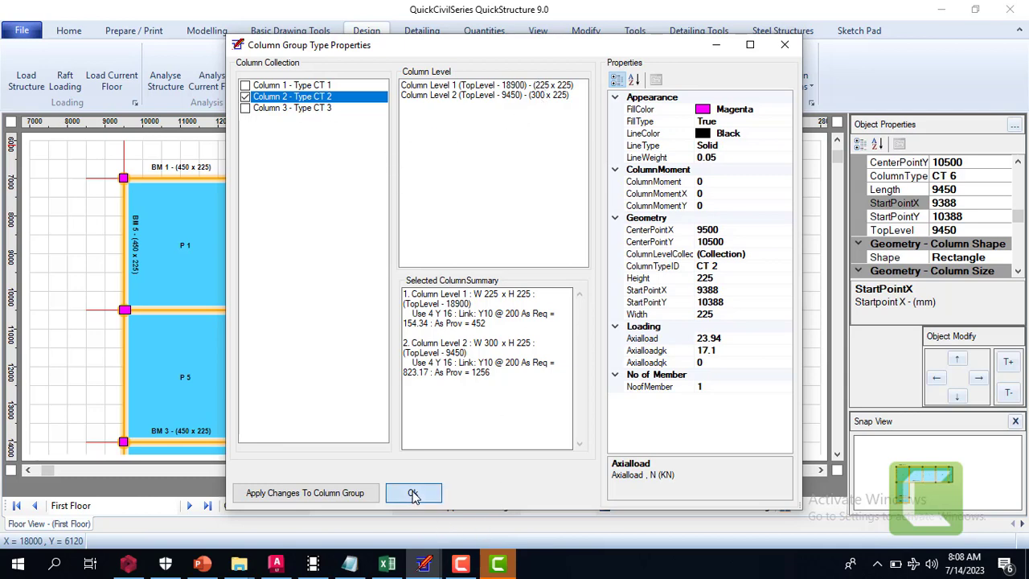
# Continue with Pad Foundation as the foundation type and create the pad foundations
pyautogui.click(475, 334)
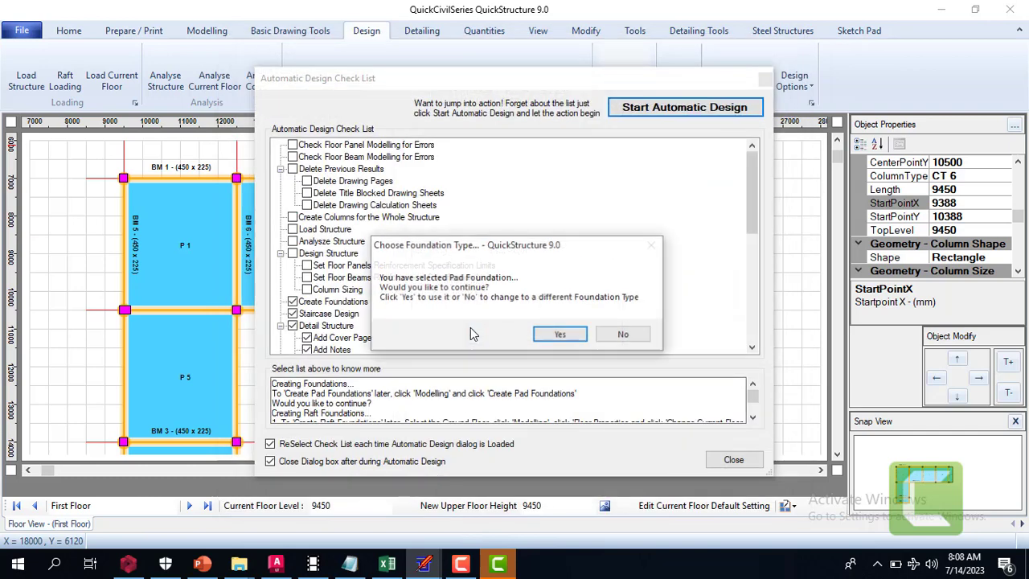
pyautogui.click(560, 338)
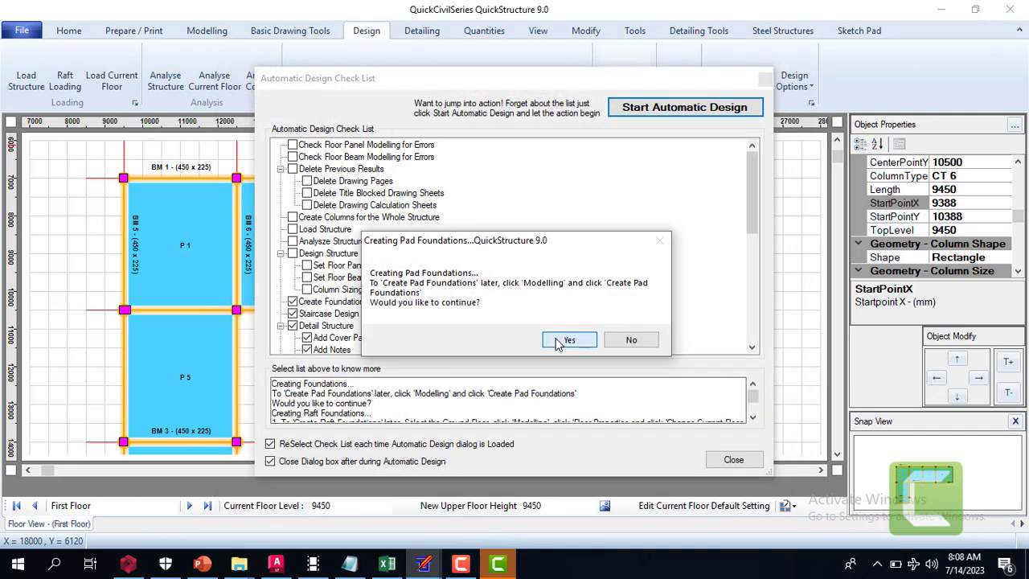
pyautogui.click(560, 339)
pyautogui.click(564, 344)
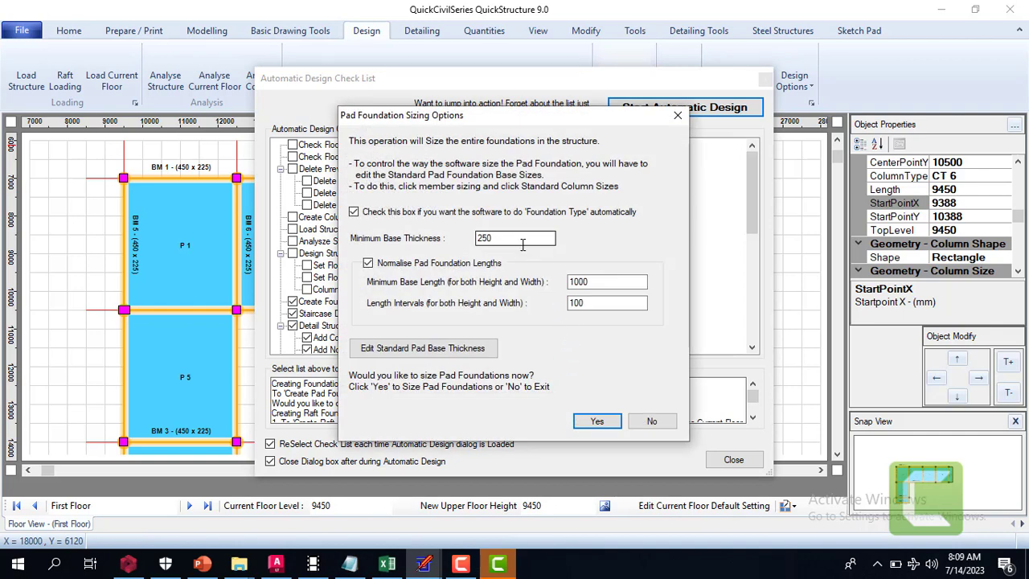
# Size the pad foundations with a minimum base thickness of 350 and a minimum base length of 1200
pyautogui.moveTo(522, 241); pyautogui.dragTo(481, 243)
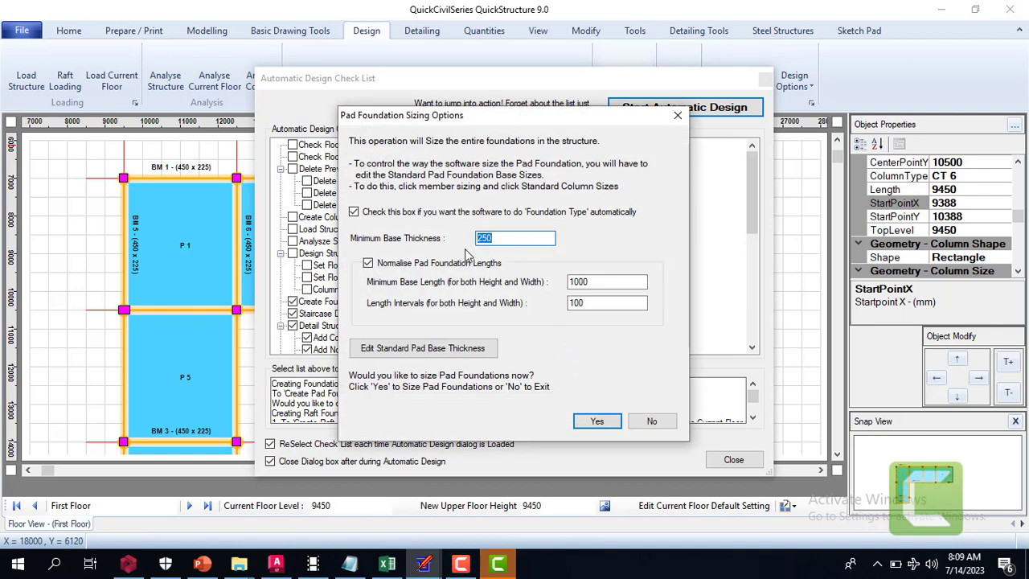
pyautogui.write('350')
pyautogui.doubleClick(621, 283)
pyautogui.write('1200')
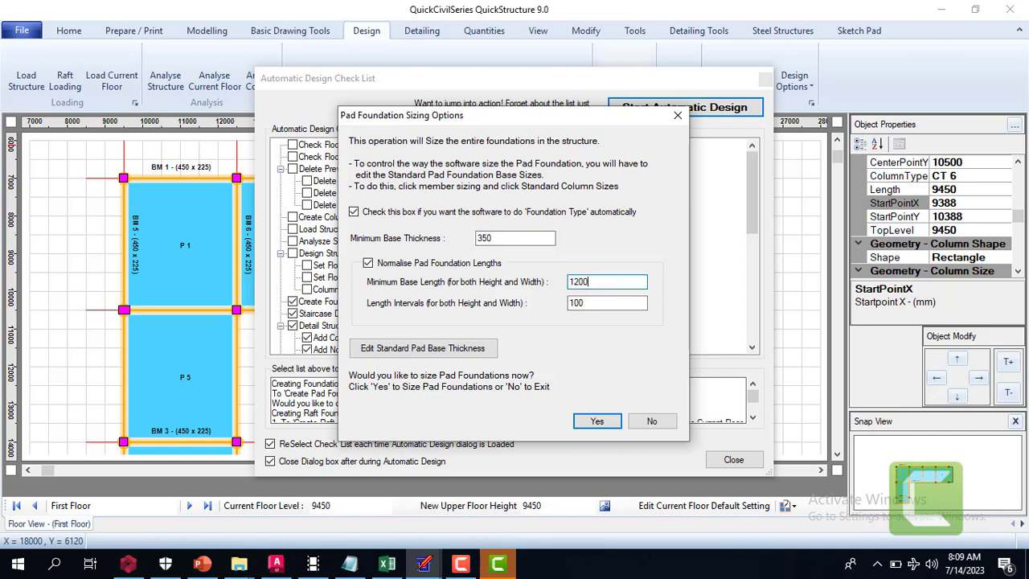
pyautogui.click(605, 303)
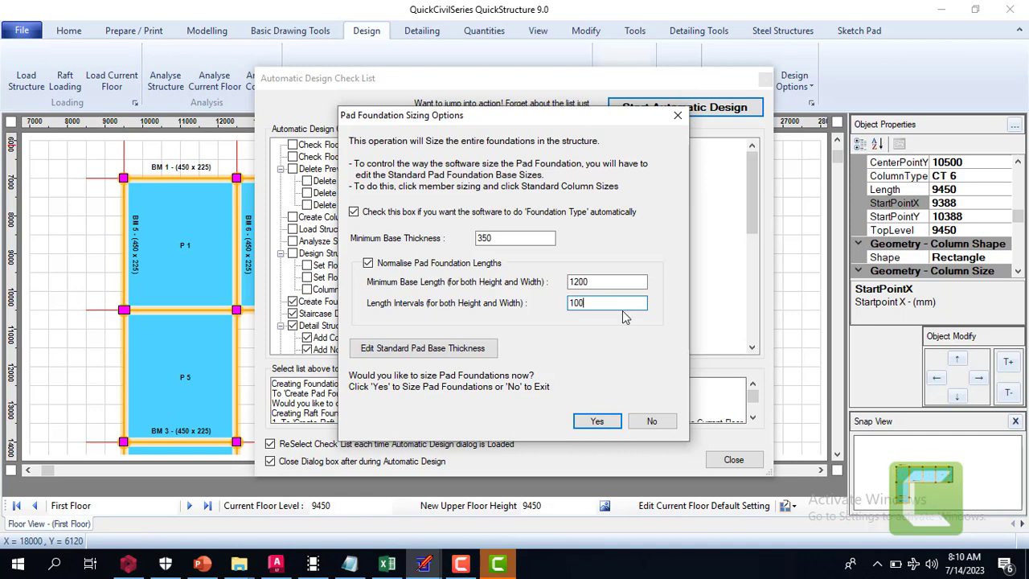
pyautogui.click(599, 422)
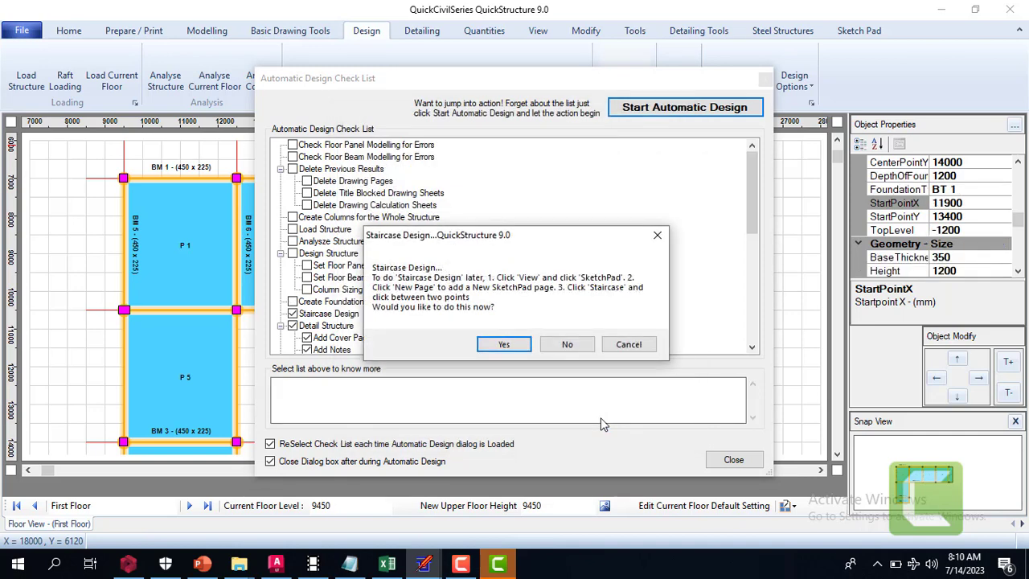
# Go through the automatic staircase design stage and exit it without inserting a staircase
pyautogui.click(505, 352)
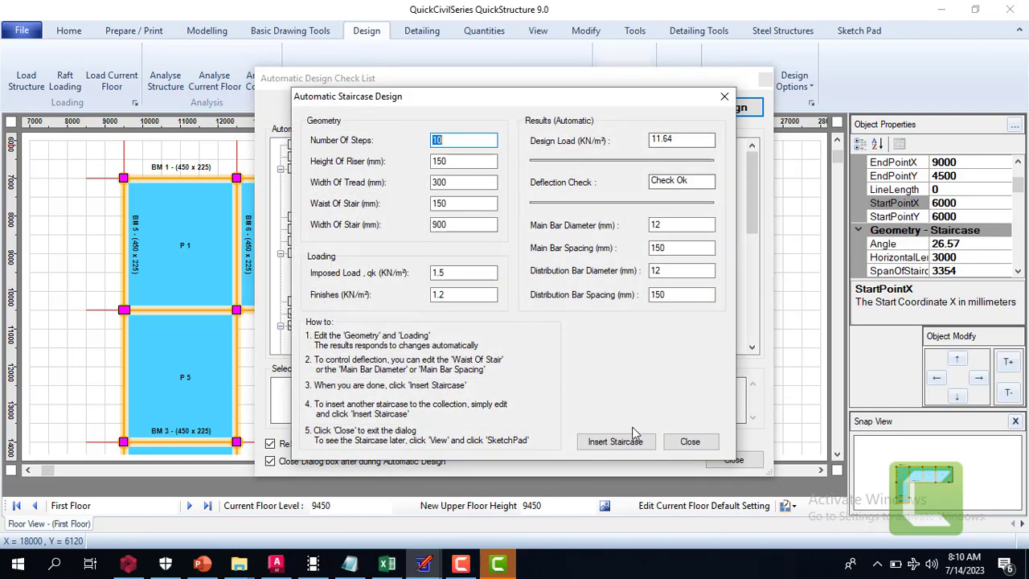
pyautogui.click(689, 441)
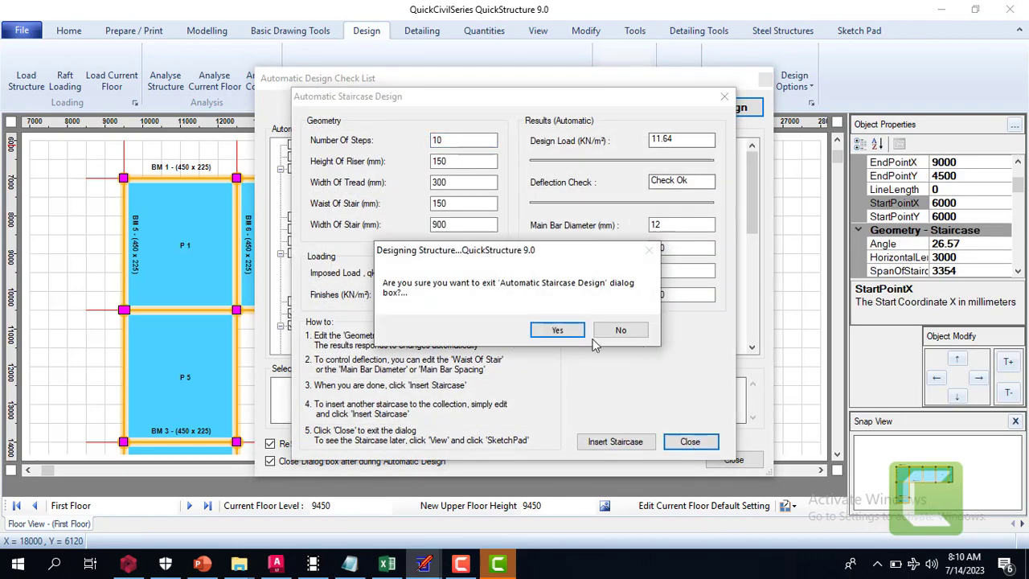
pyautogui.click(567, 335)
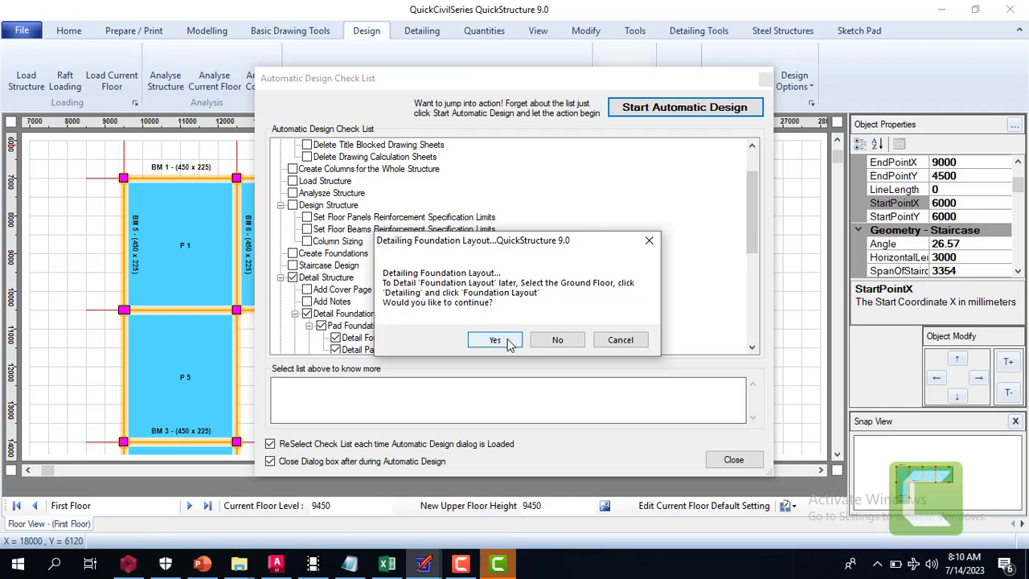
# Generate the detail drawings for the foundation layout, the pad foundations and the columns
pyautogui.click(505, 341)
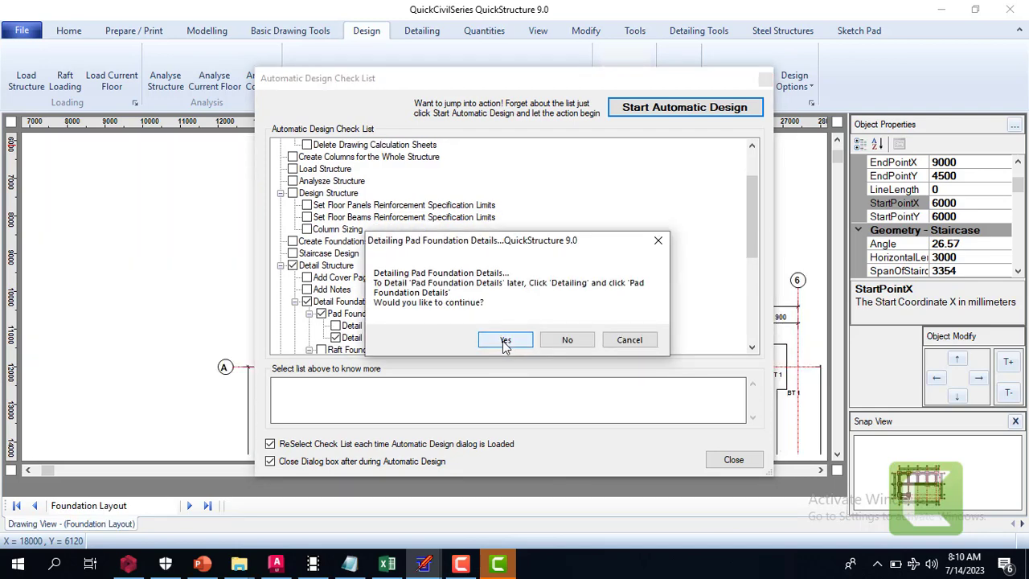
pyautogui.click(505, 342)
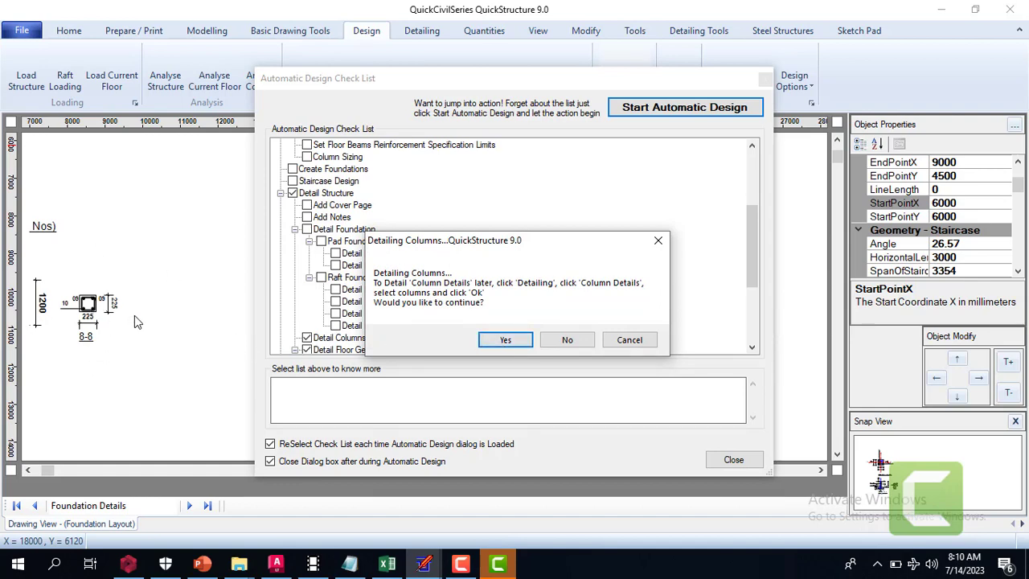
pyautogui.click(507, 339)
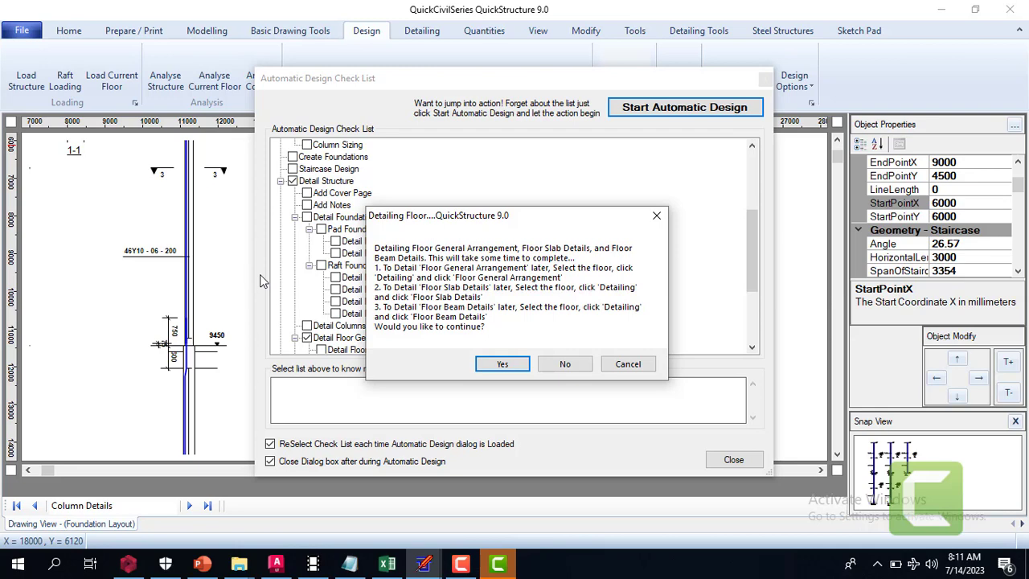
# Generate the First Floor general arrangement, slab and beam details, and the roof beam arrangement and details
pyautogui.click(492, 363)
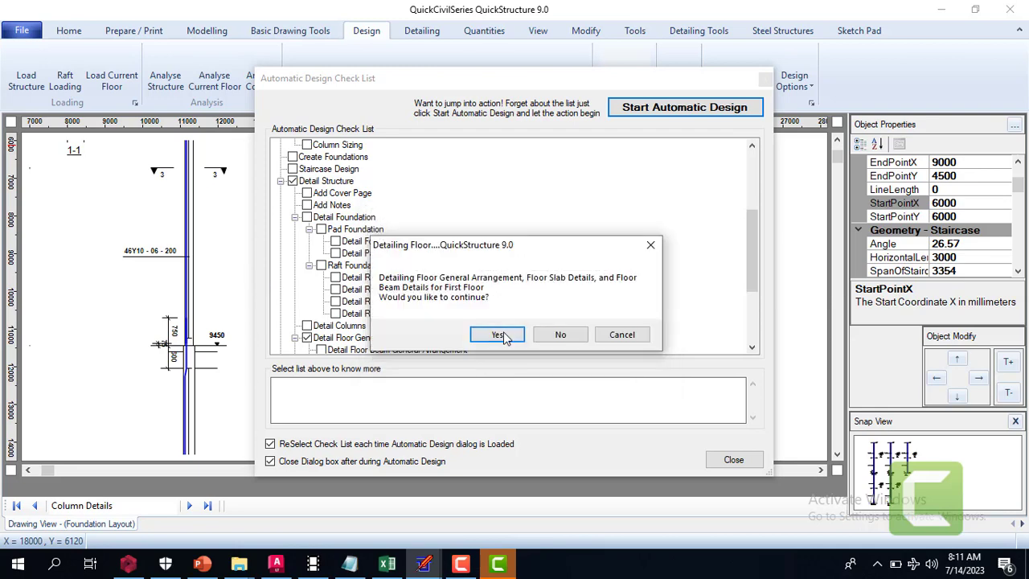
pyautogui.click(503, 337)
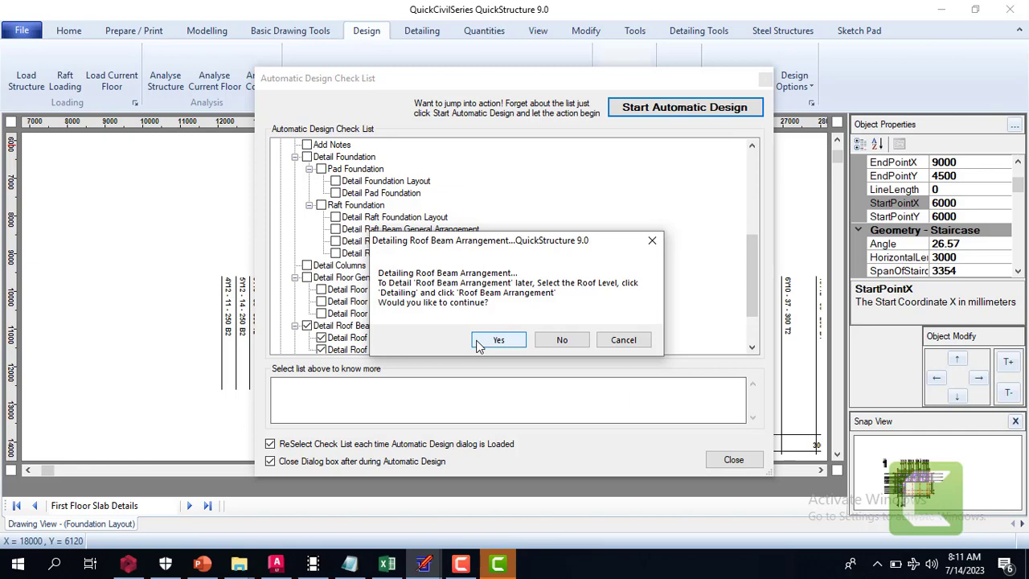
pyautogui.click(496, 342)
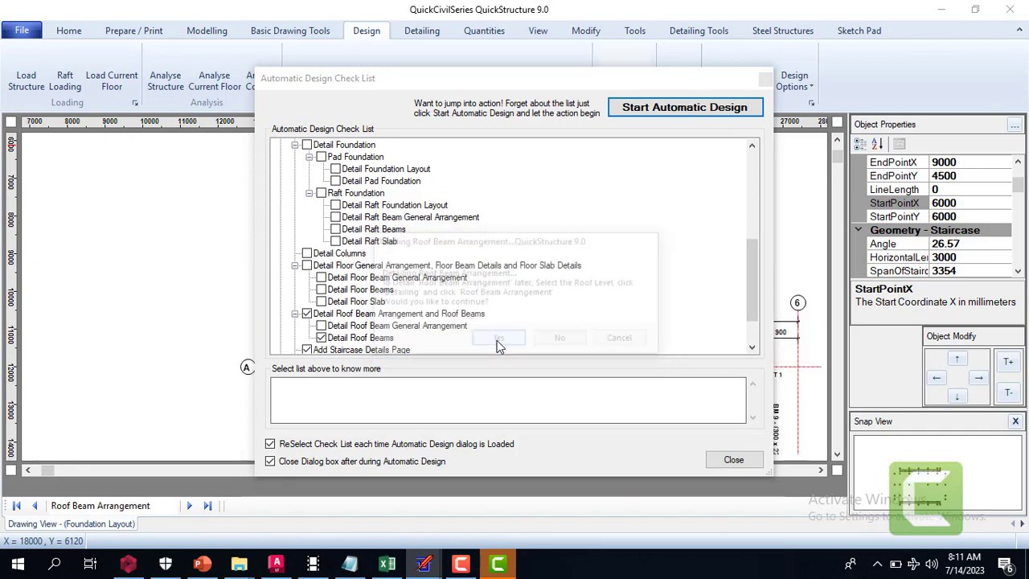
pyautogui.click(499, 343)
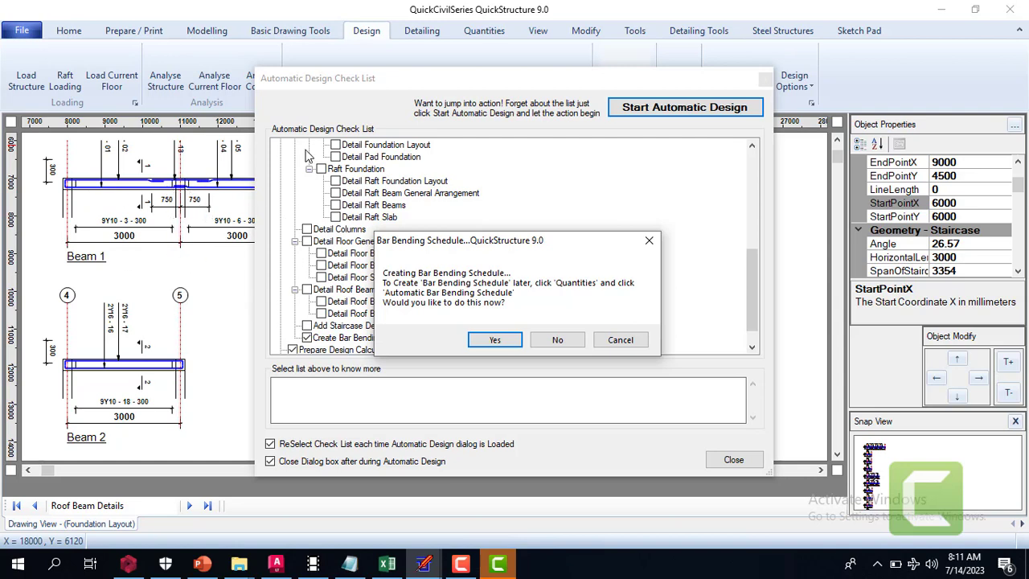
# Generate the bar bending schedule, the design calculation sheets and the title-blocked drawing sheets
pyautogui.click(440, 118)
pyautogui.click(495, 339)
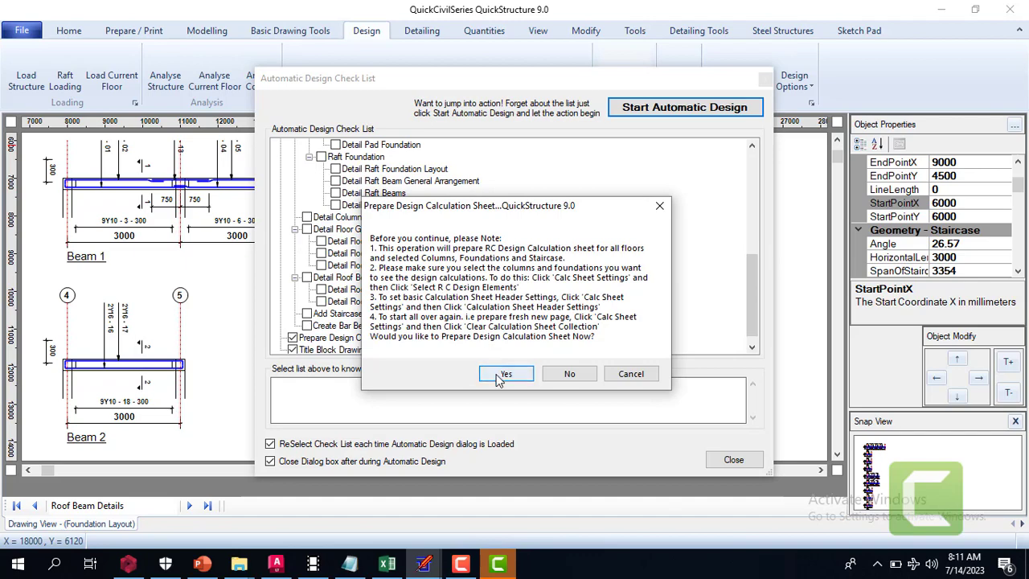
pyautogui.click(500, 376)
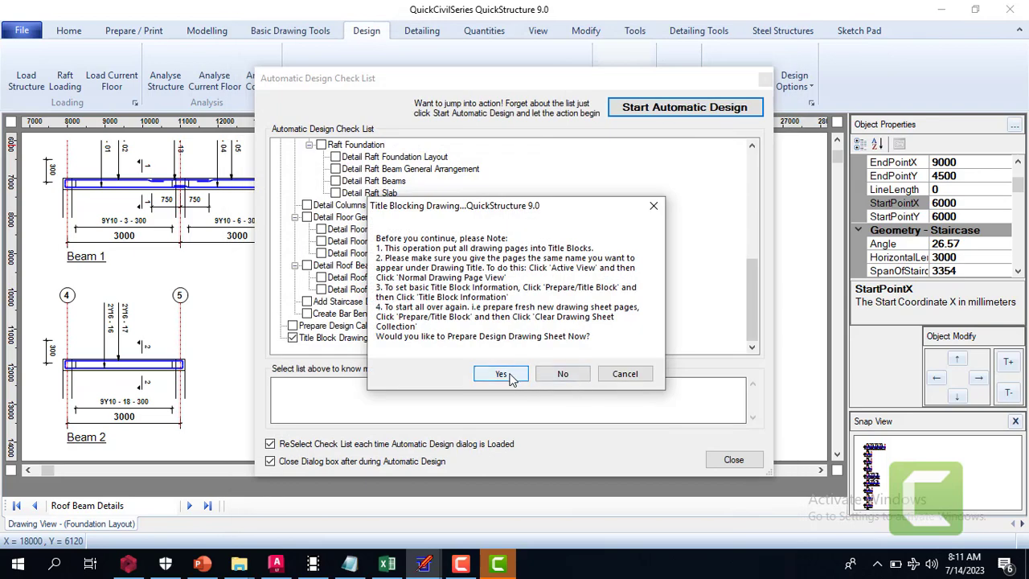
pyautogui.click(502, 374)
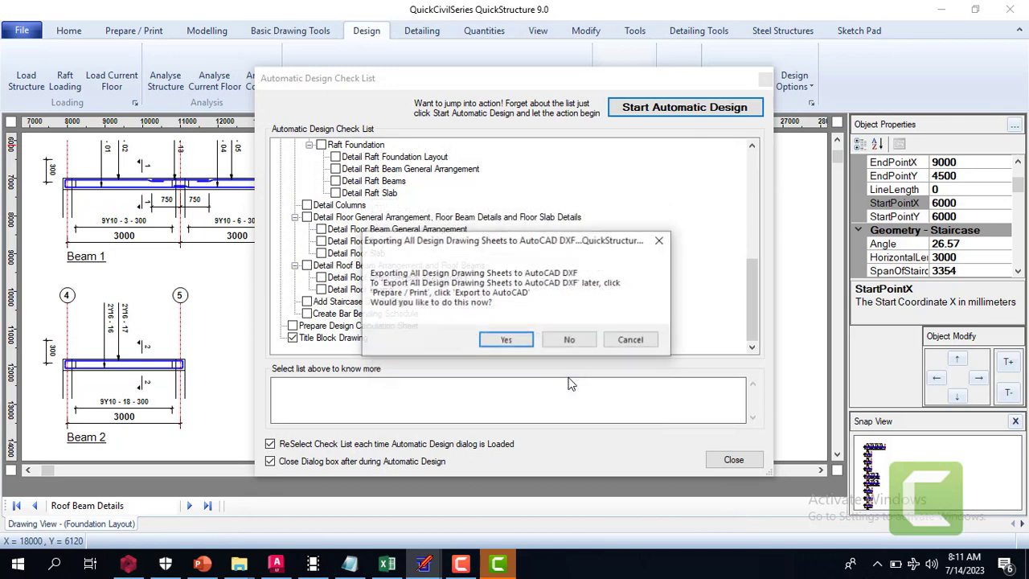
# Decline the AutoCAD DXF export of the drawing sheets and review the member schedule of concrete volumes and formwork areas
pyautogui.click(570, 339)
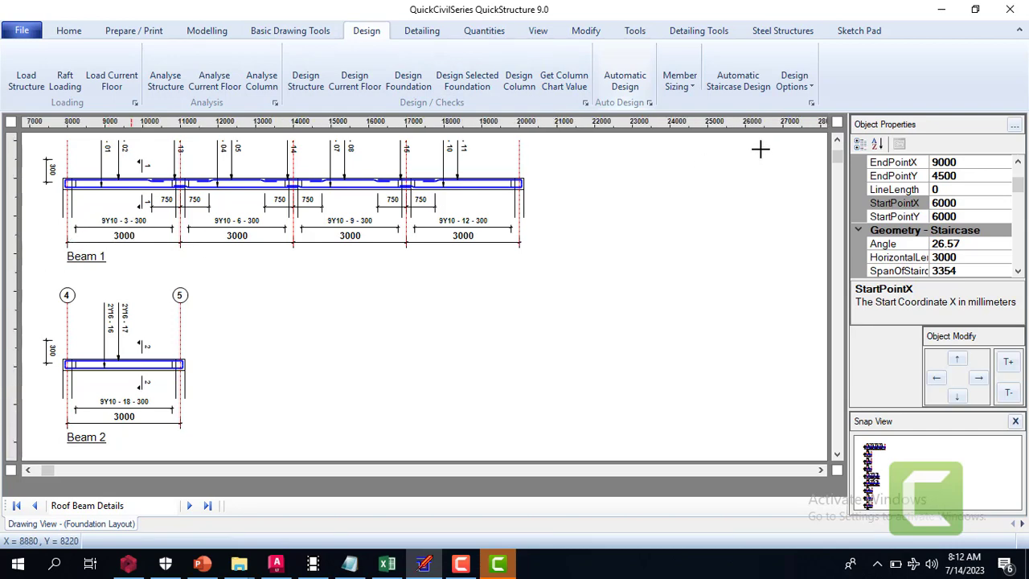
pyautogui.click(837, 141)
pyautogui.click(837, 142)
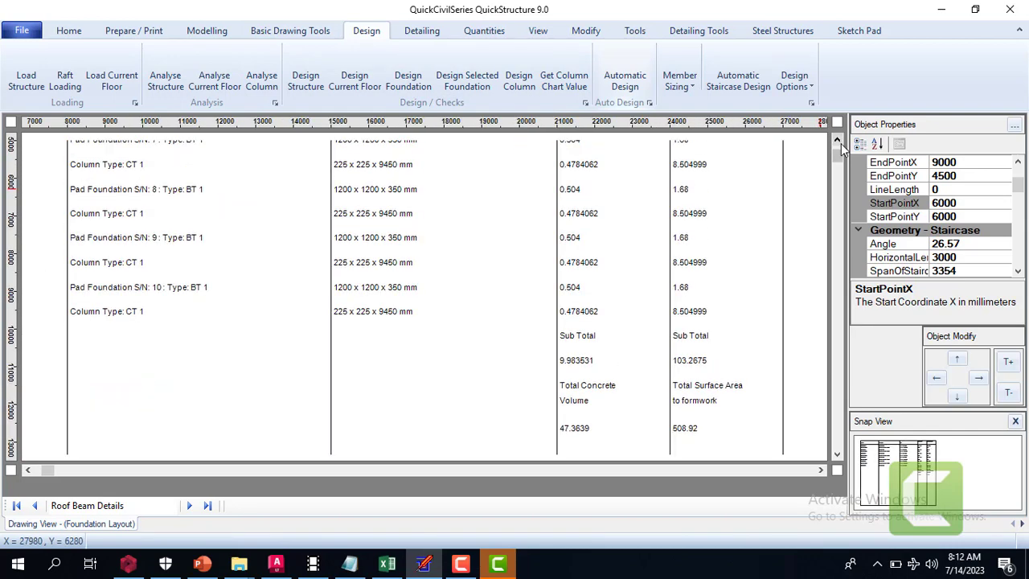
pyautogui.click(837, 454)
pyautogui.click(838, 454)
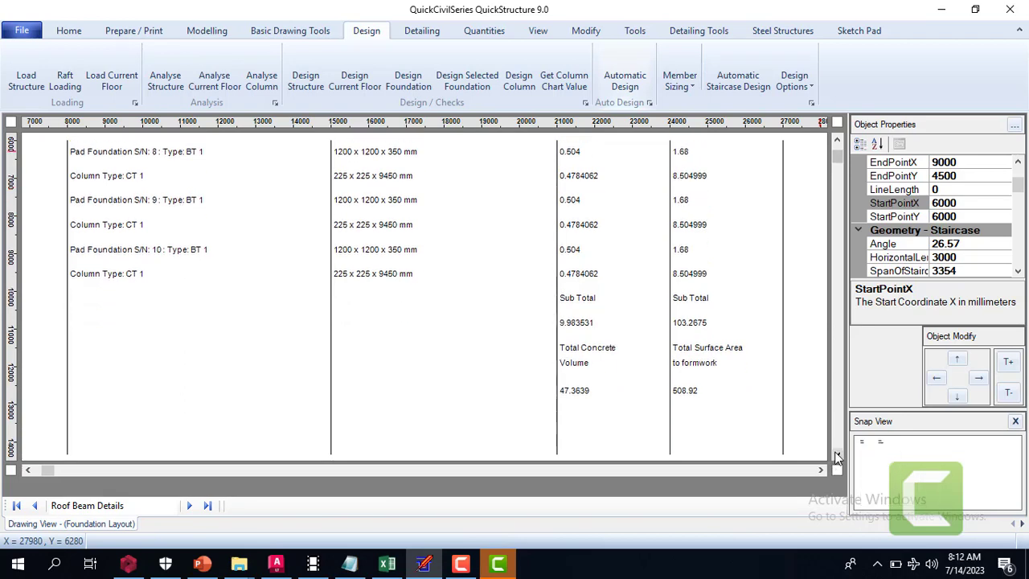
pyautogui.click(837, 455)
pyautogui.click(837, 455)
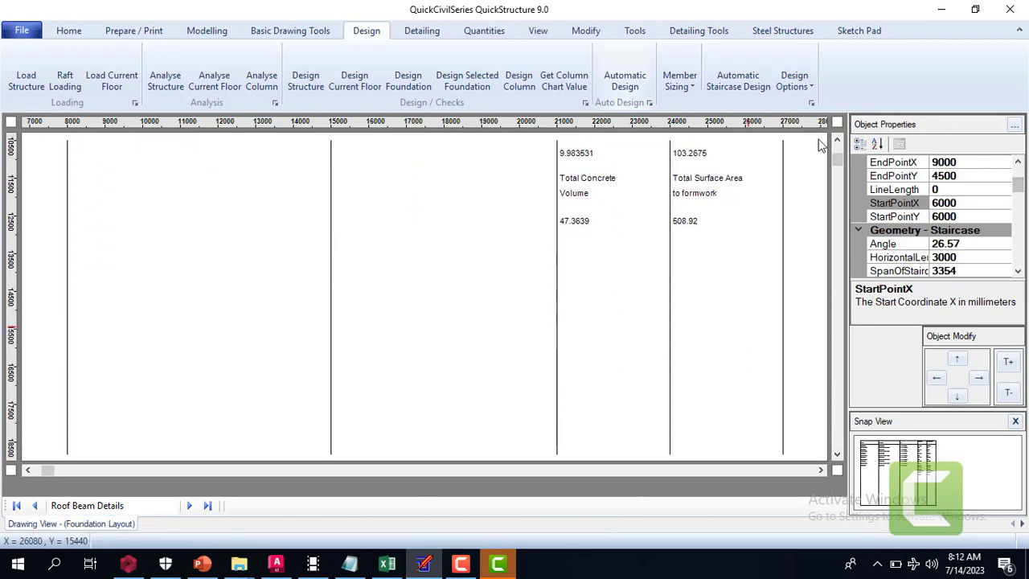
pyautogui.moveTo(837, 159)
pyautogui.mouseDown()
pyautogui.moveTo(816, 352)
pyautogui.moveTo(835, 151)
pyautogui.mouseUp()
pyautogui.scroll(2, 418, 260)
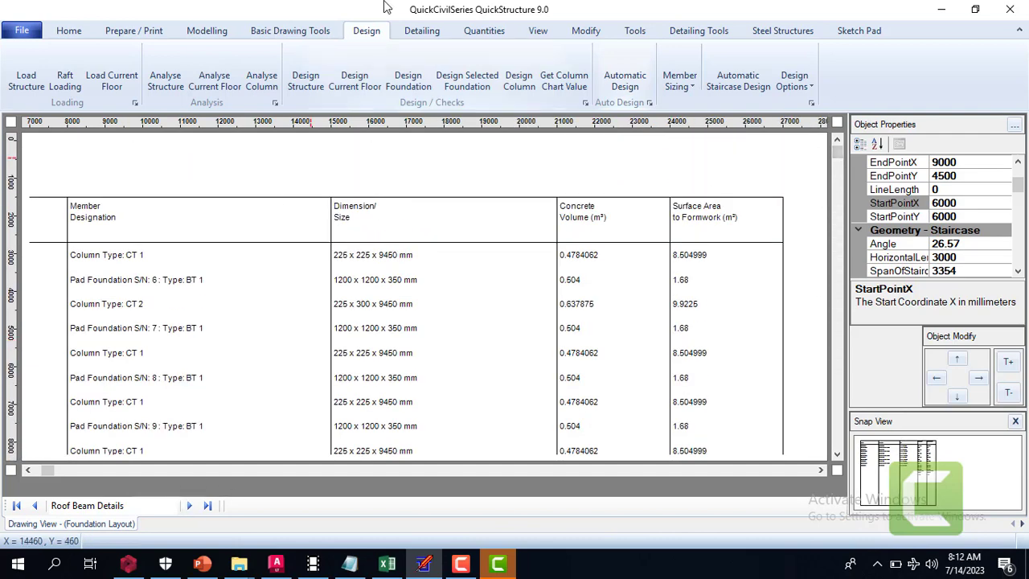
# Generate the floor general arrangement drawing and check its beams, slab panels and columns from grid A to D
pyautogui.click(419, 32)
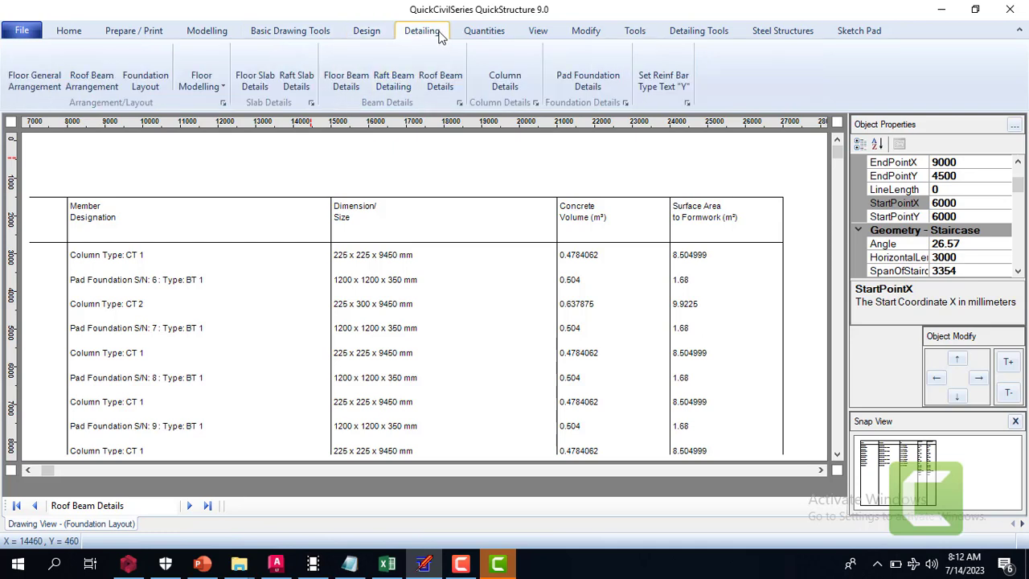
pyautogui.click(39, 76)
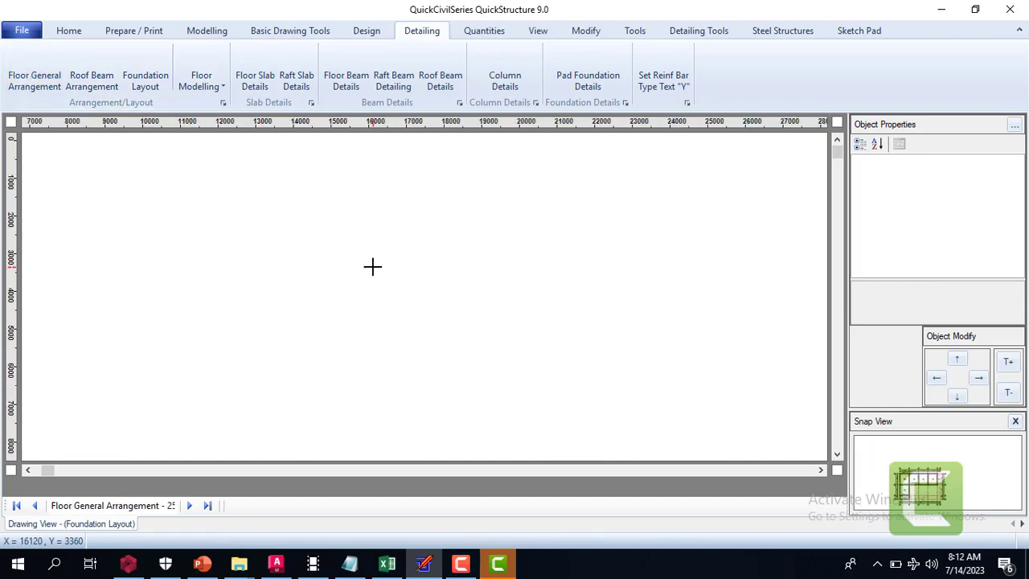
pyautogui.click(838, 457)
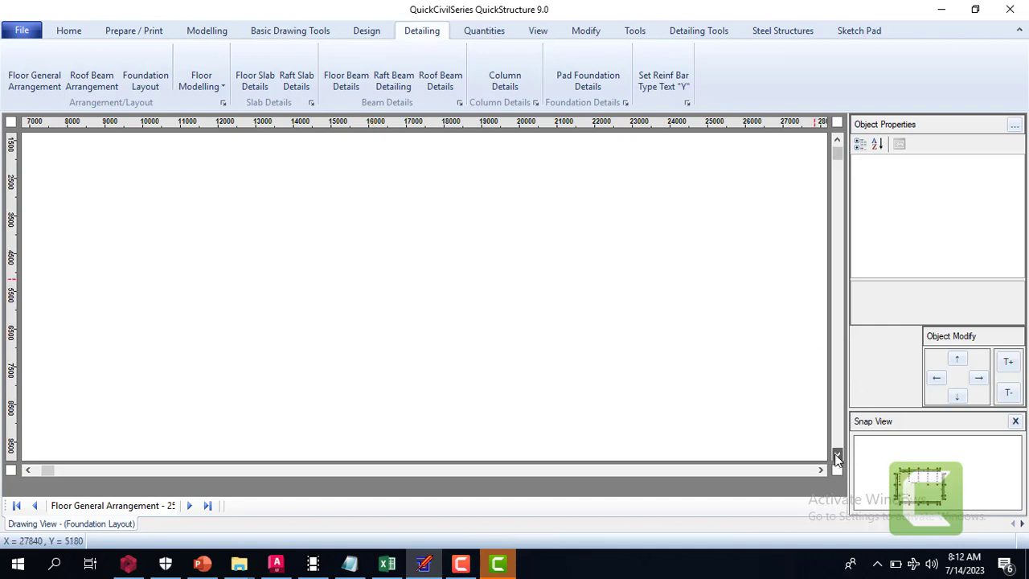
pyautogui.moveTo(838, 458); pyautogui.dragTo(838, 458)
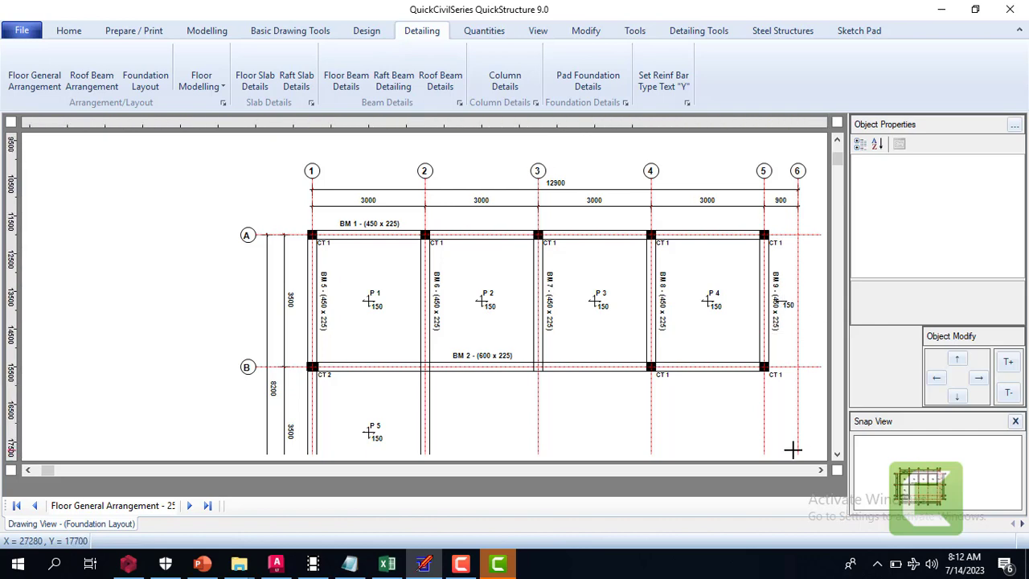
pyautogui.click(837, 455)
pyautogui.click(837, 458)
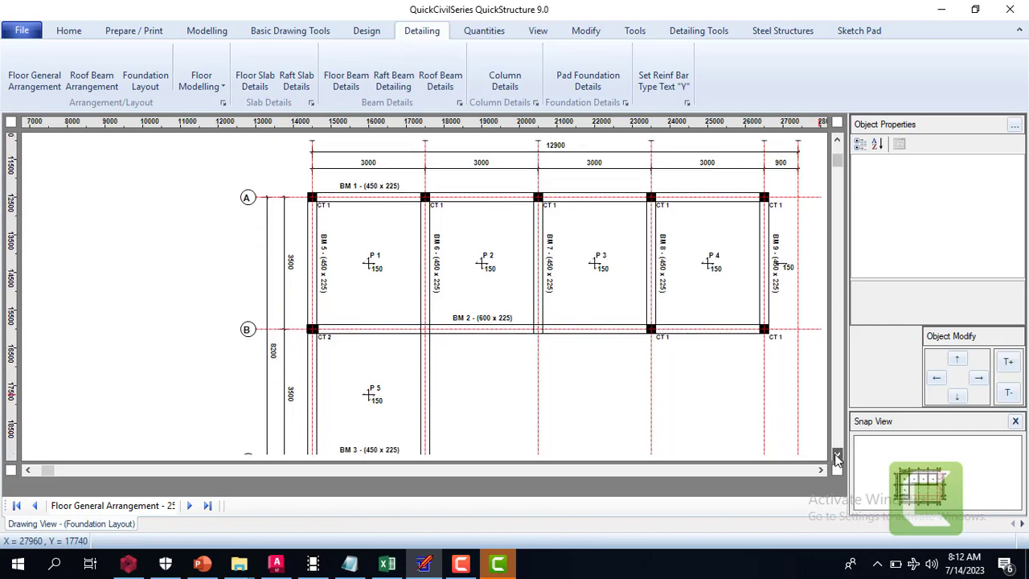
pyautogui.click(837, 458)
pyautogui.click(837, 458)
pyautogui.click(837, 458)
pyautogui.click(837, 459)
pyautogui.click(837, 459)
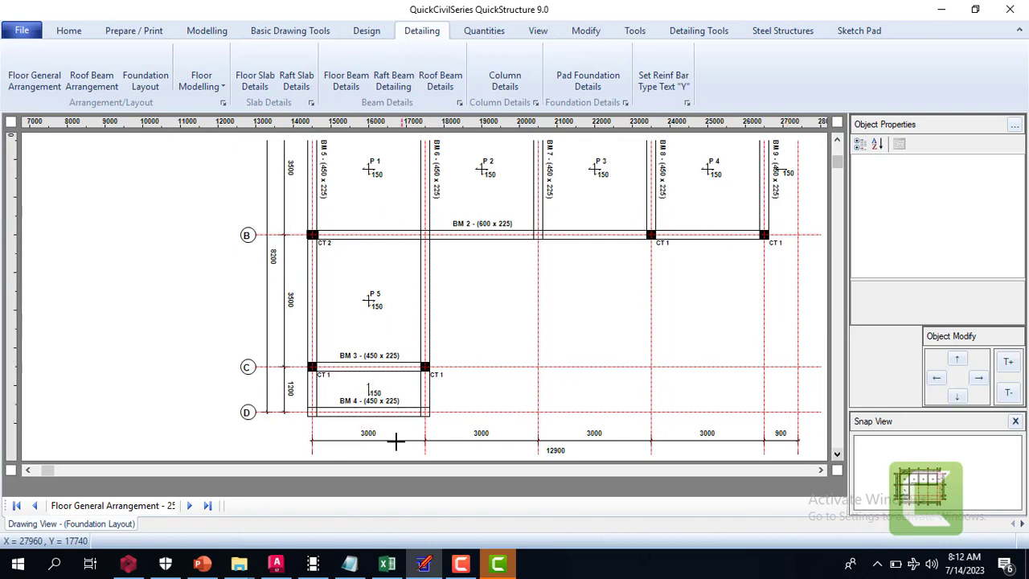
pyautogui.scroll(-1, 517, 377)
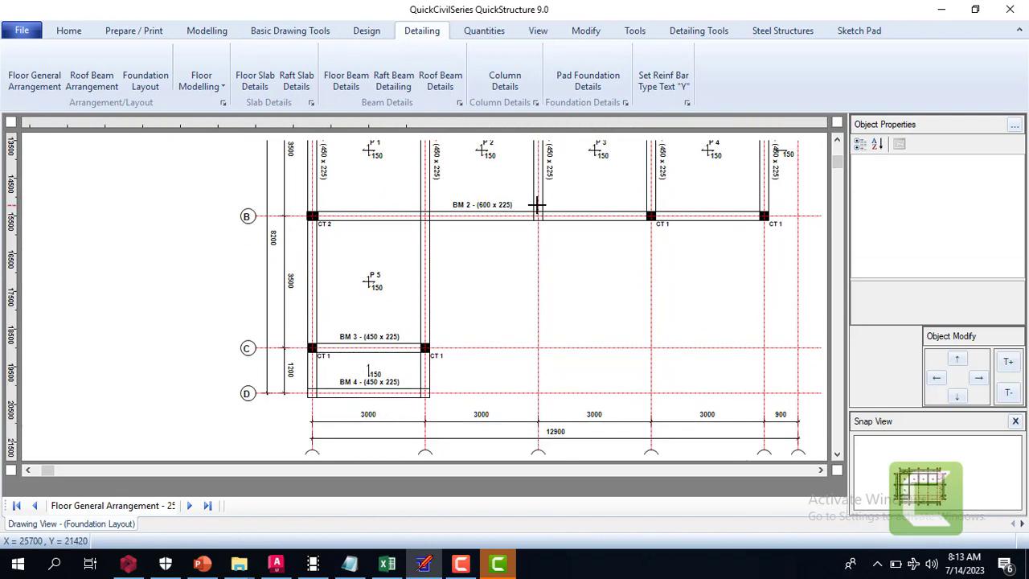
# Generate the roof beam arrangement drawing and check the beam layout up to the grid 1 to 6 bubbles
pyautogui.click(99, 73)
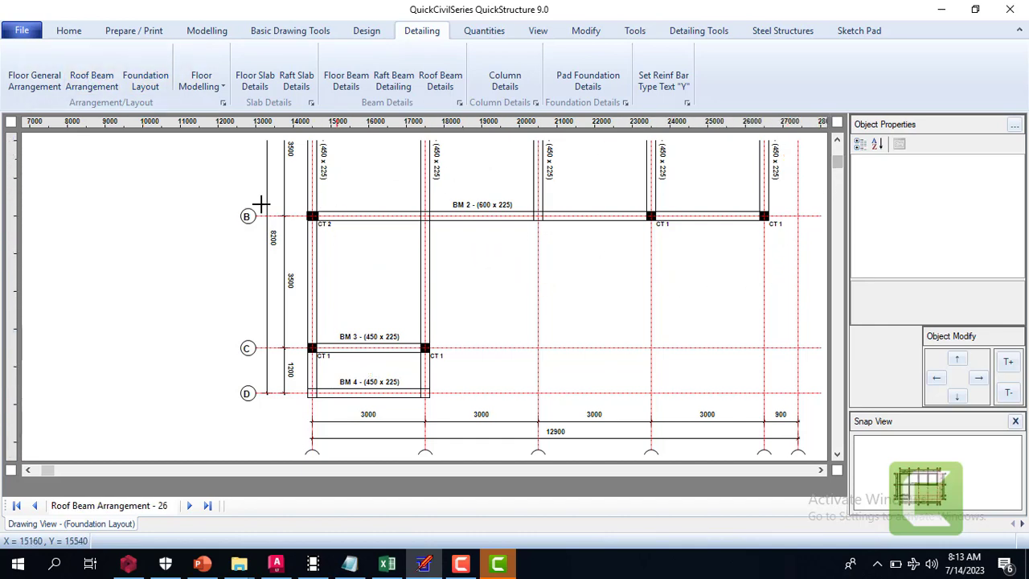
pyautogui.click(90, 86)
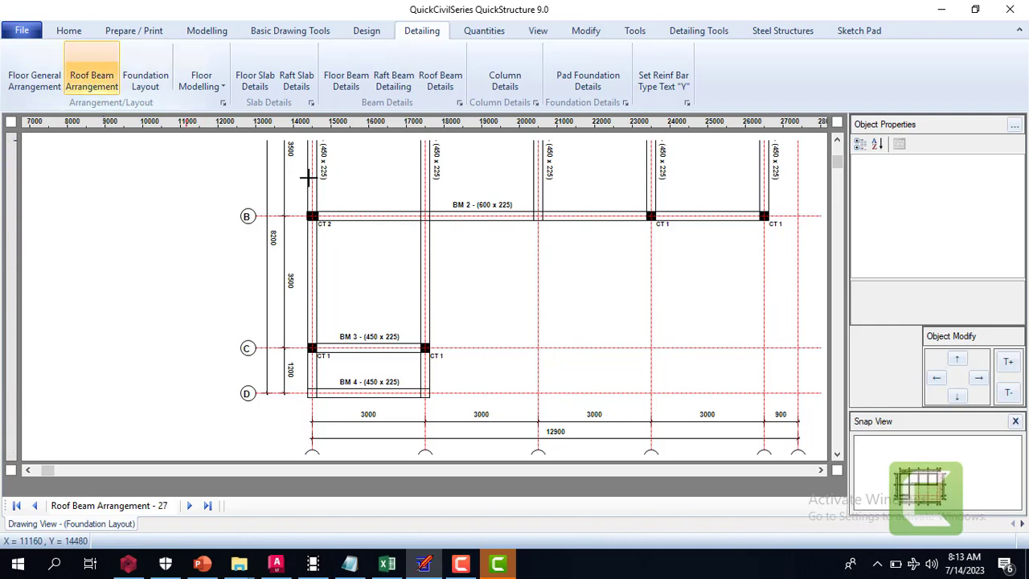
pyautogui.click(836, 141)
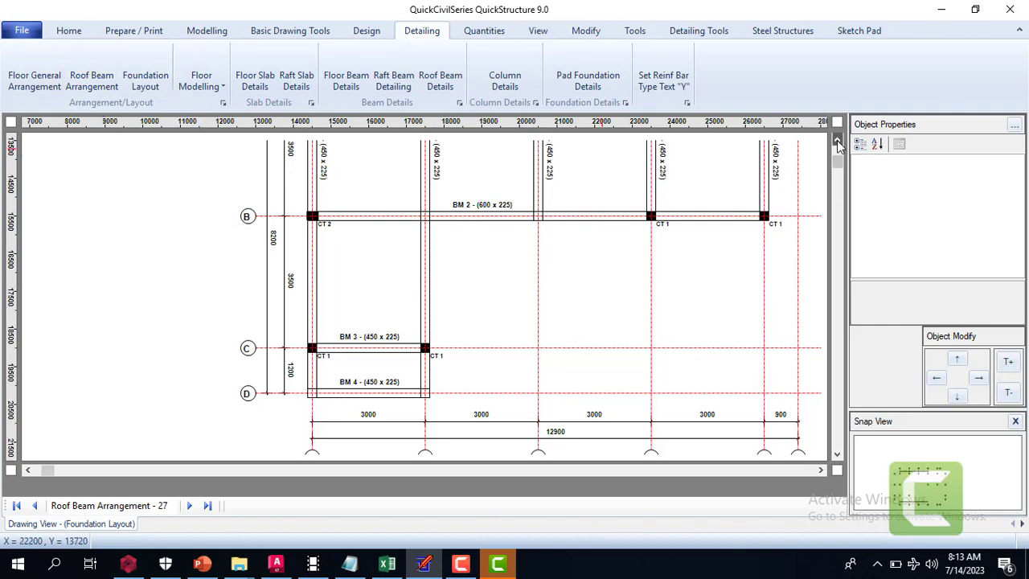
pyautogui.click(836, 142)
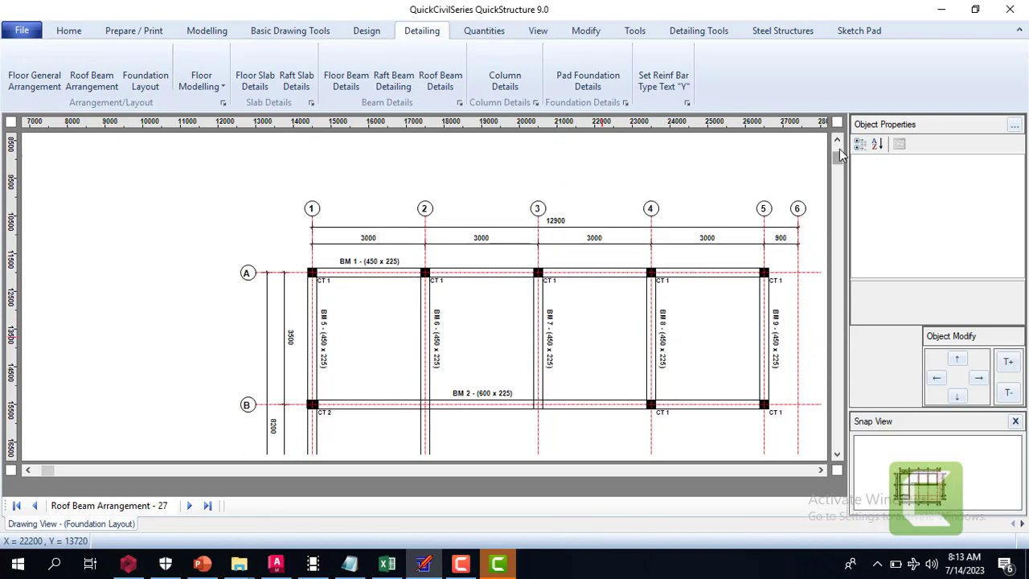
pyautogui.click(836, 142)
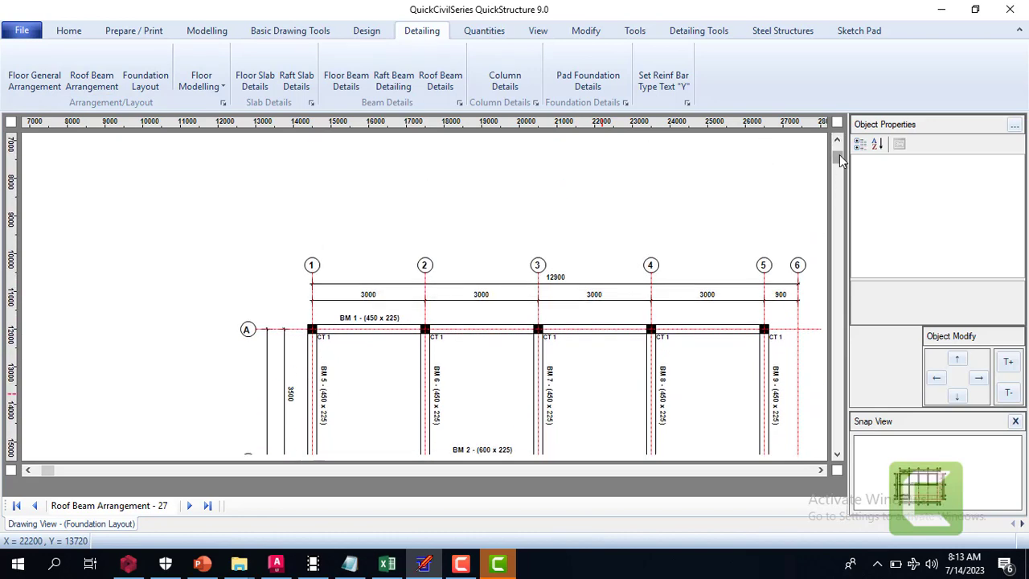
pyautogui.moveTo(840, 161)
pyautogui.mouseDown()
pyautogui.moveTo(836, 172)
pyautogui.moveTo(836, 145)
pyautogui.mouseUp()
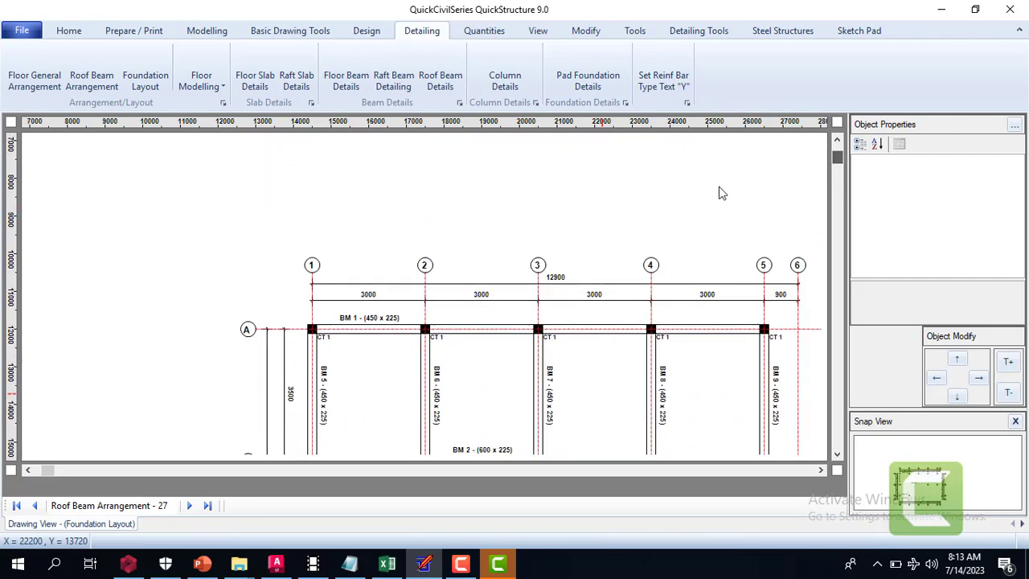
# Generate the foundation layout drawing and check the pad bases and columns along grids A to C
pyautogui.click(155, 78)
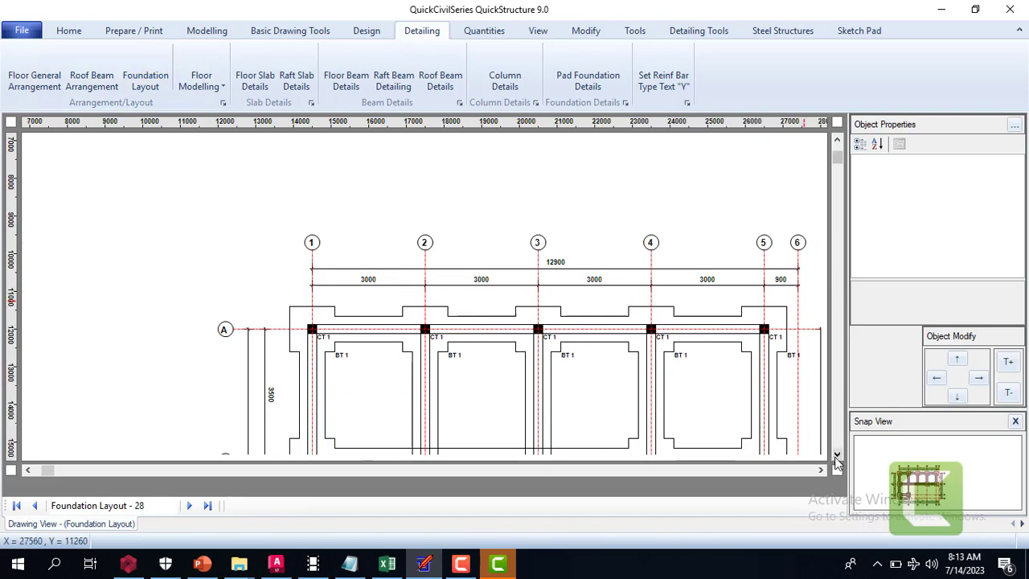
pyautogui.click(836, 456)
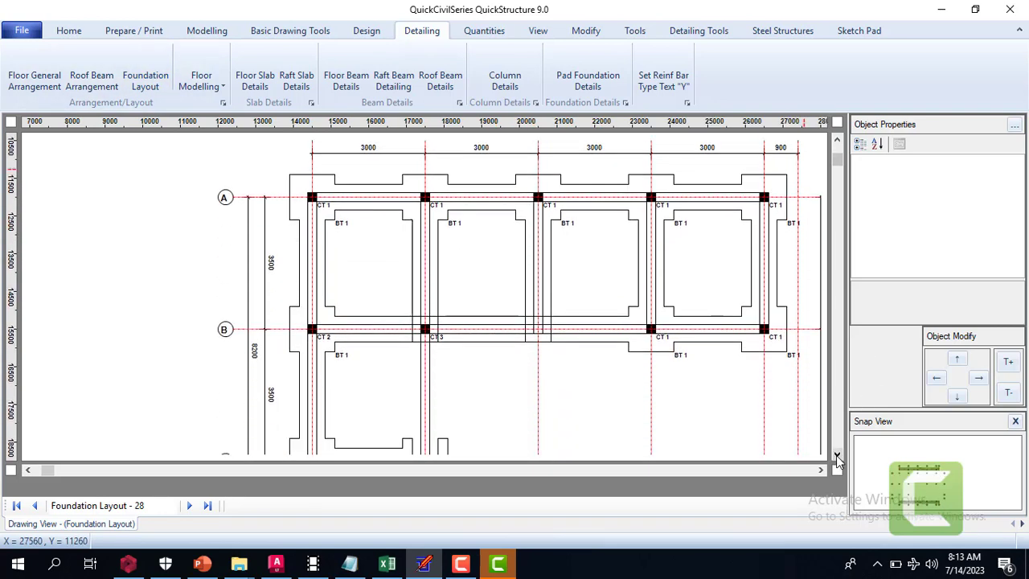
pyautogui.click(837, 456)
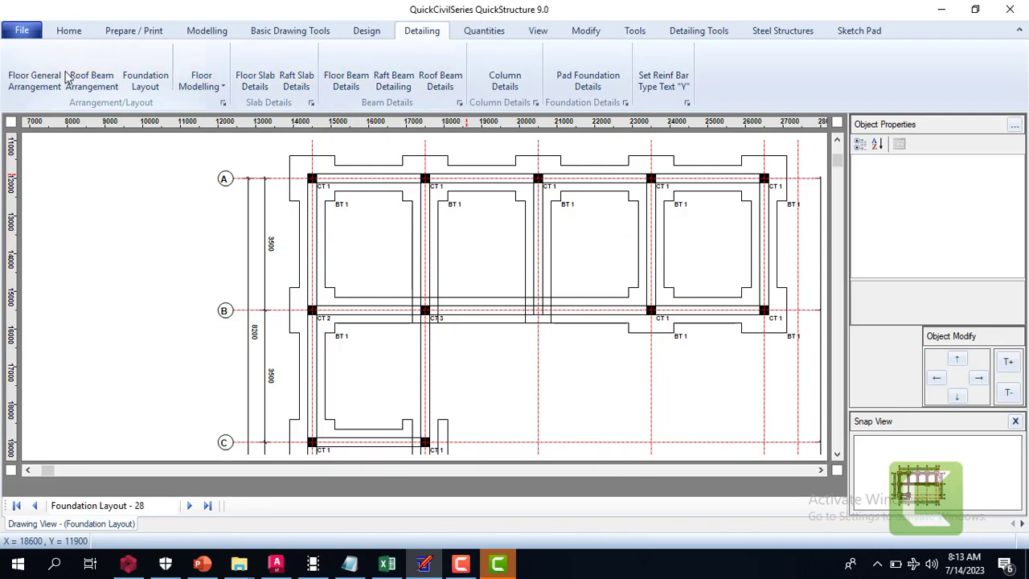
# Generate the floor general arrangement drawing again and check its slab panels down to grid D
pyautogui.click(34, 77)
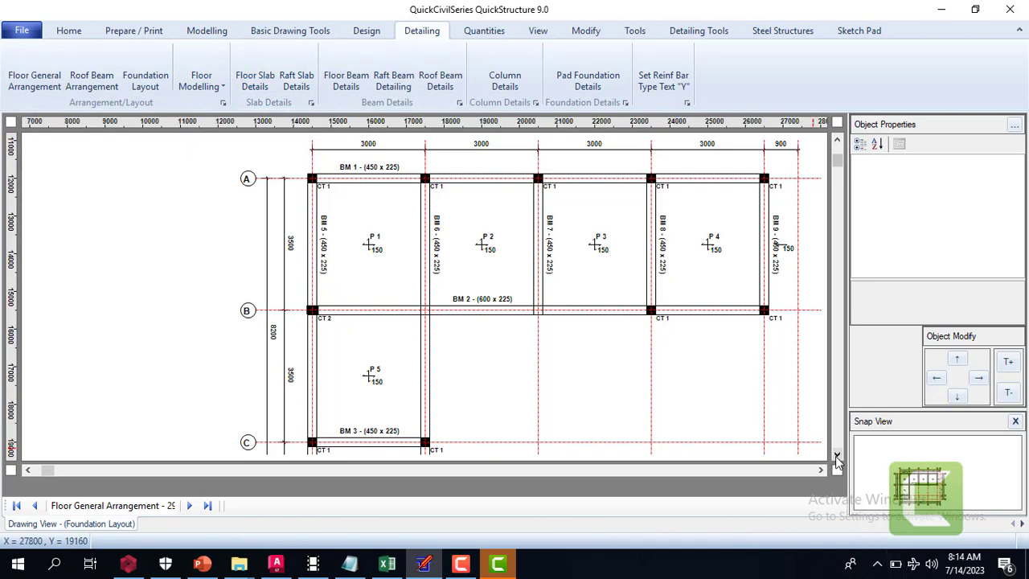
pyautogui.scroll(-2, 837, 454)
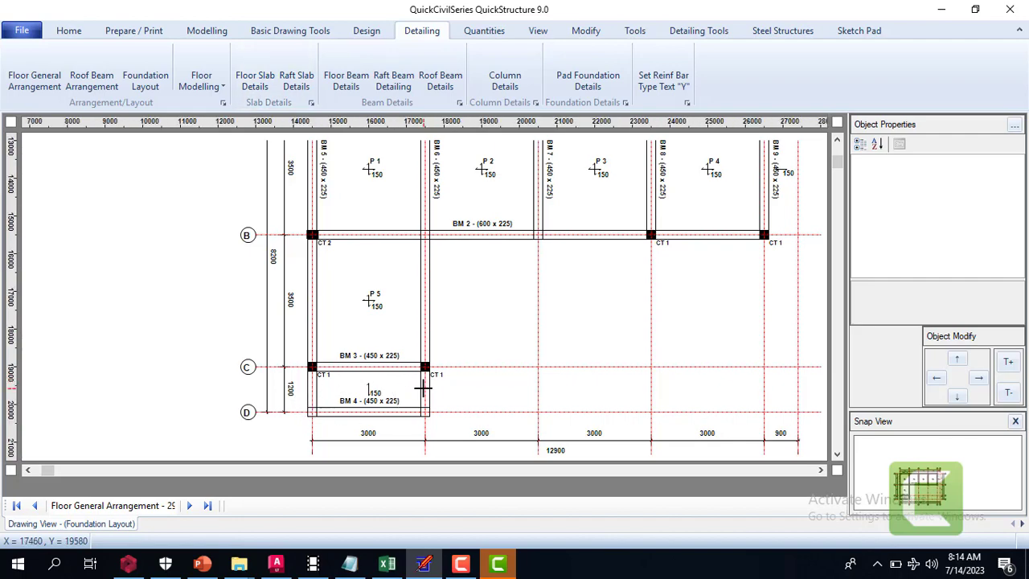
pyautogui.click(499, 564)
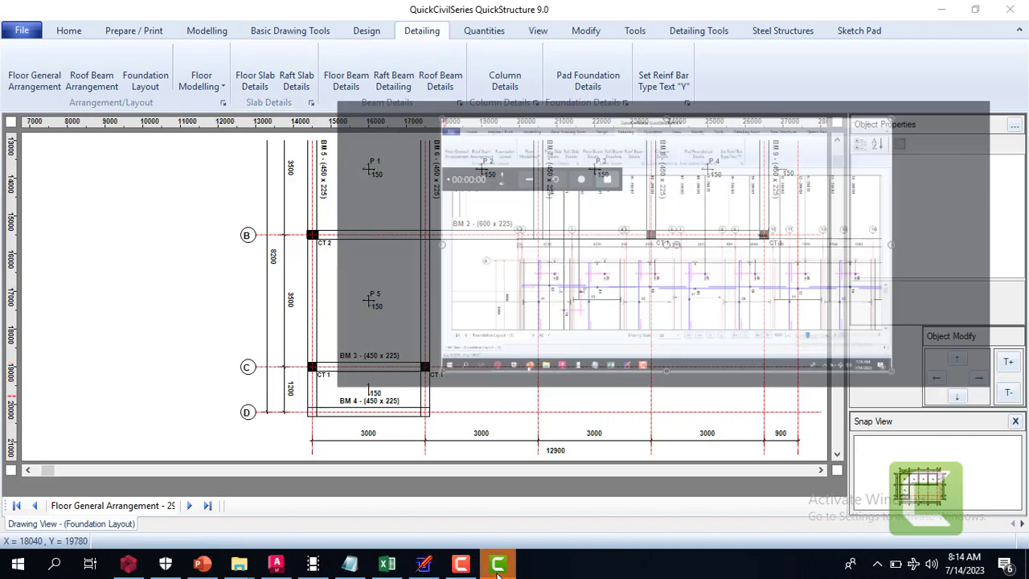
pyautogui.click(461, 564)
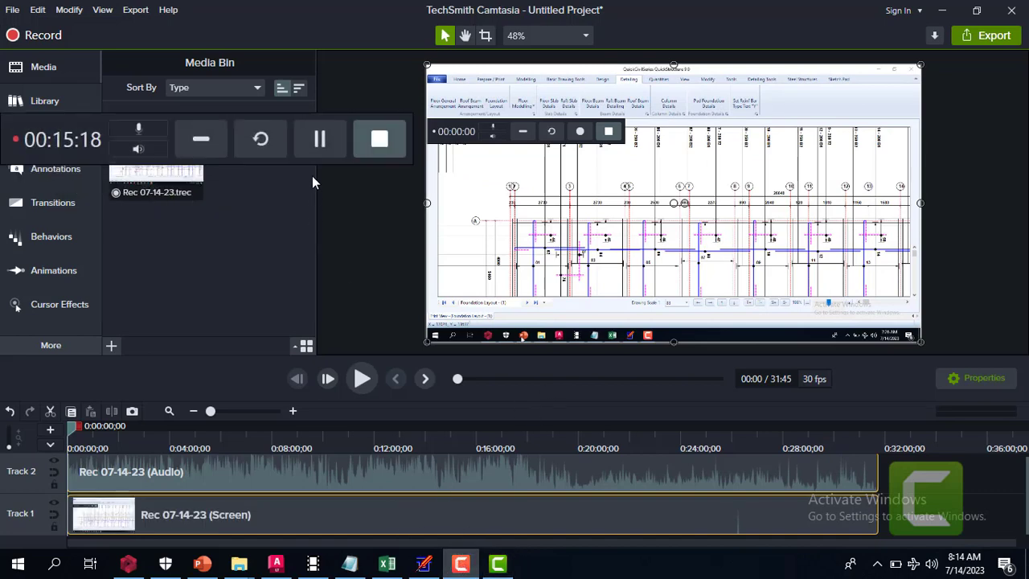
pyautogui.click(941, 10)
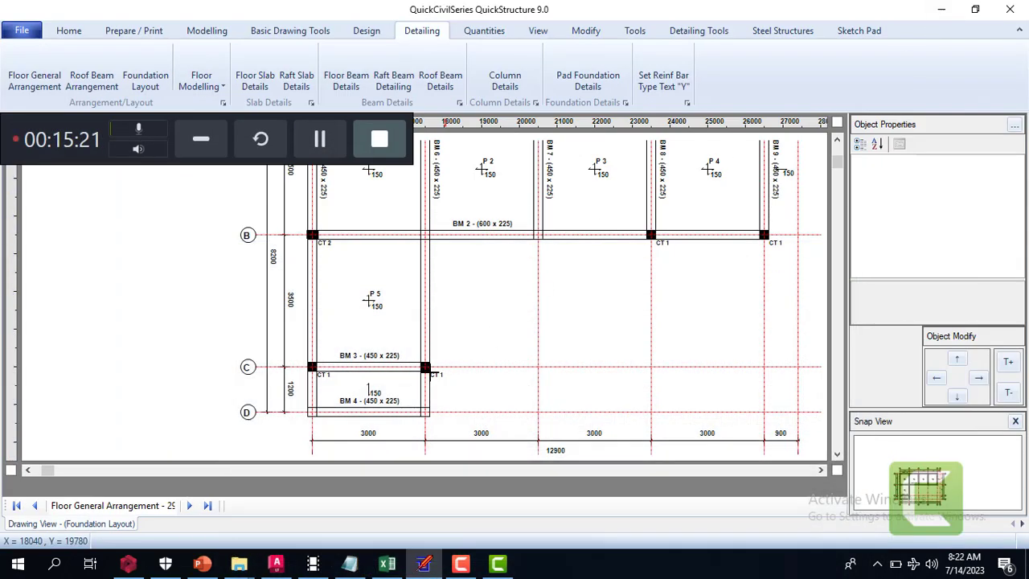
pyautogui.click(201, 138)
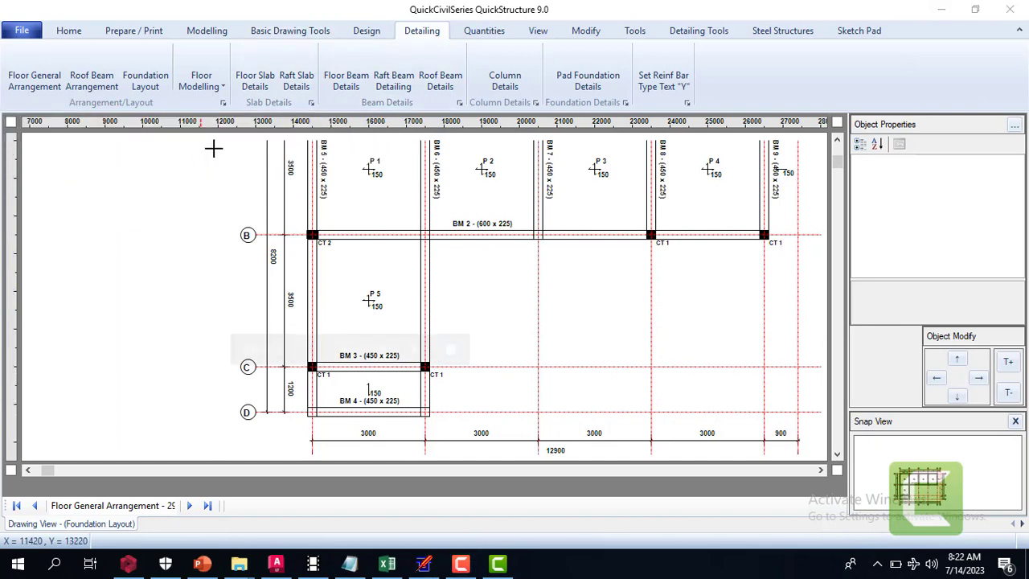
# Generate the floor slab details drawing from the floor general arrangement
pyautogui.click(837, 142)
pyautogui.click(837, 141)
pyautogui.click(836, 142)
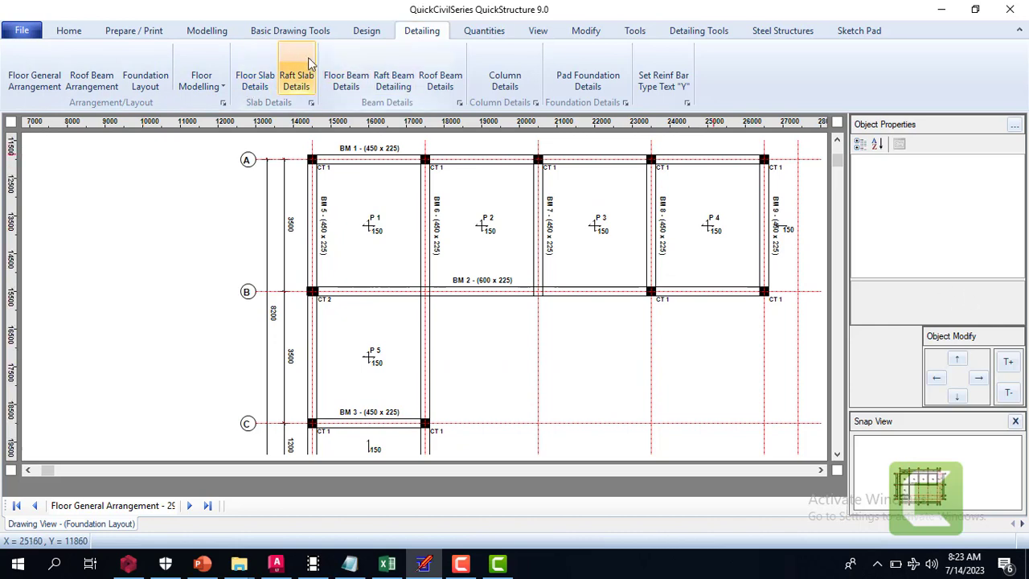
pyautogui.click(255, 80)
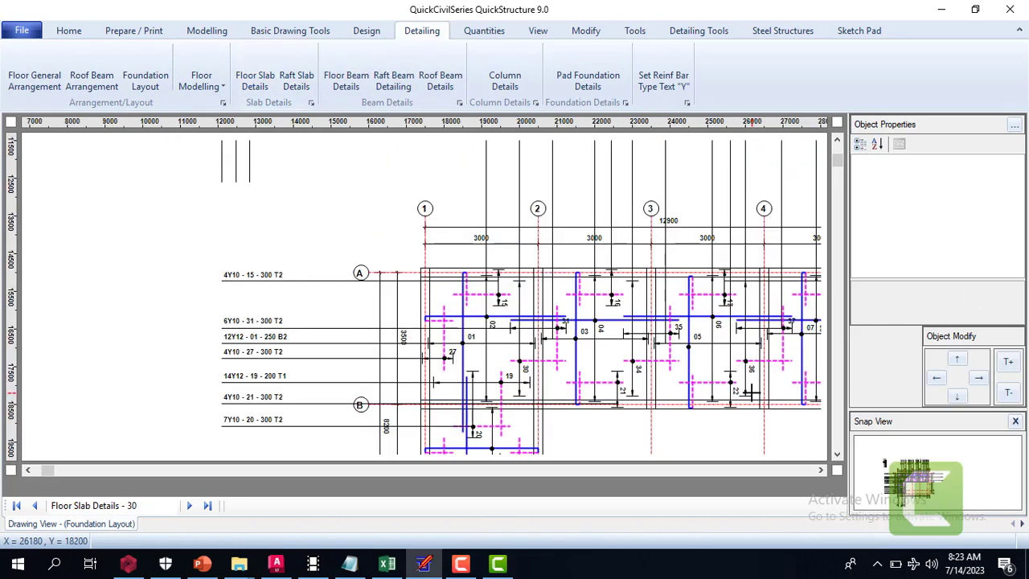
# Examine the floor slab details along grids 1 and 2, reading the reinforcement labels from grid A down to grid D
pyautogui.click(837, 453)
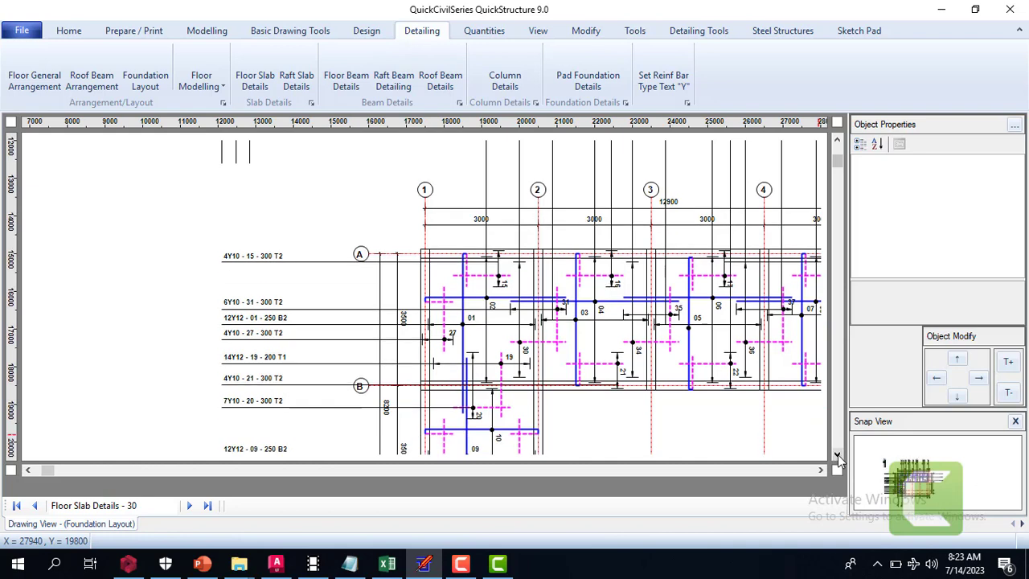
pyautogui.click(837, 453)
pyautogui.click(838, 454)
pyautogui.click(837, 453)
pyautogui.click(838, 454)
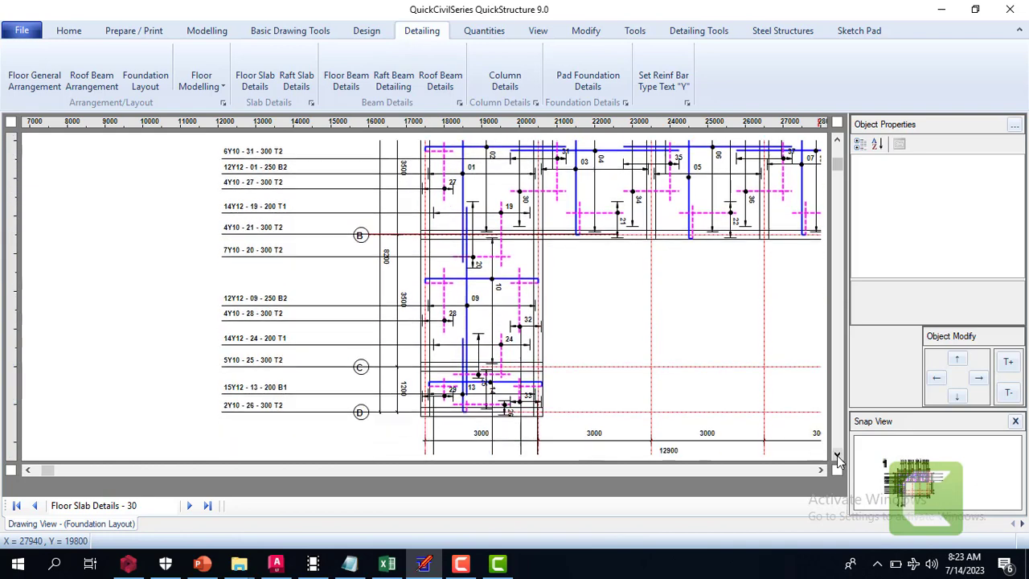
pyautogui.click(837, 454)
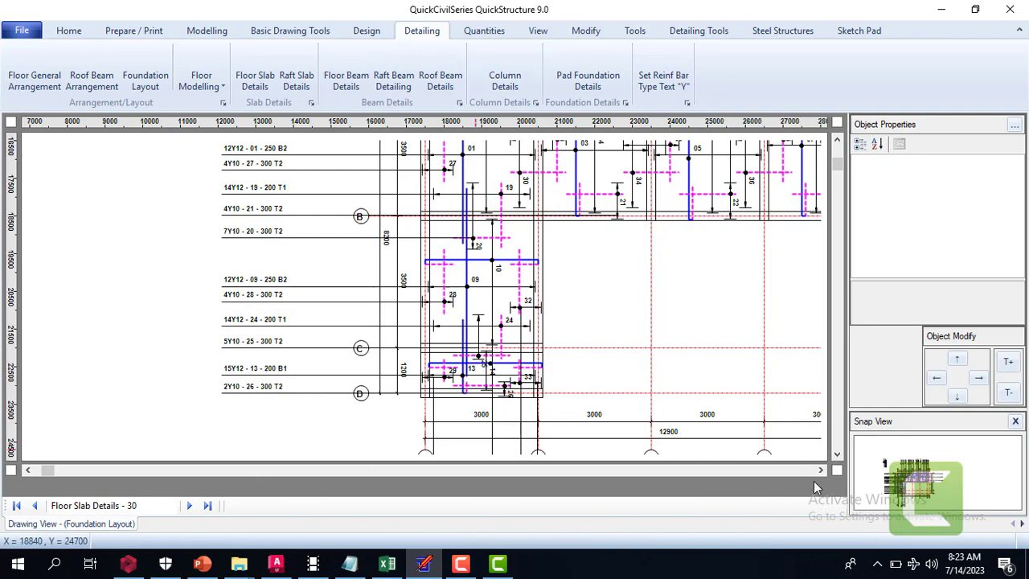
# Examine the floor slab details across all bays to the grid A to D bubbles at the far end of the plan
pyautogui.click(822, 471)
pyautogui.click(822, 470)
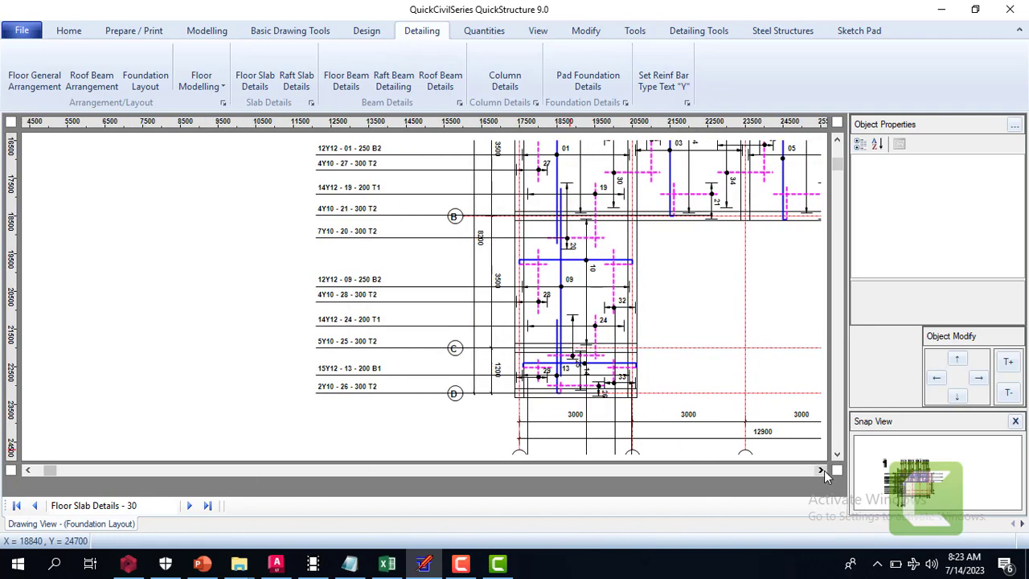
pyautogui.click(823, 472)
pyautogui.click(823, 472)
pyautogui.click(822, 471)
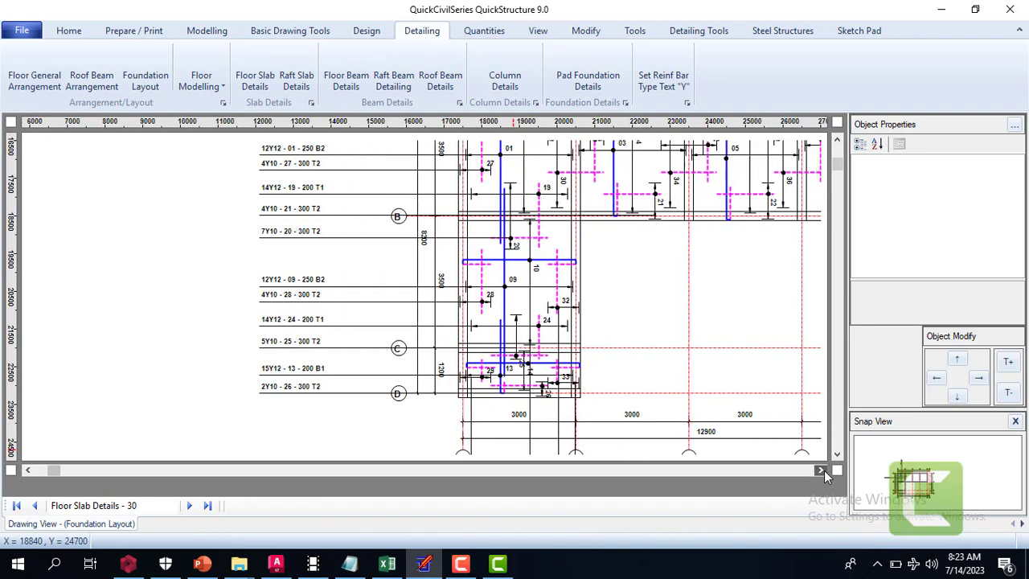
pyautogui.click(822, 471)
pyautogui.click(823, 471)
pyautogui.click(822, 471)
pyautogui.click(823, 472)
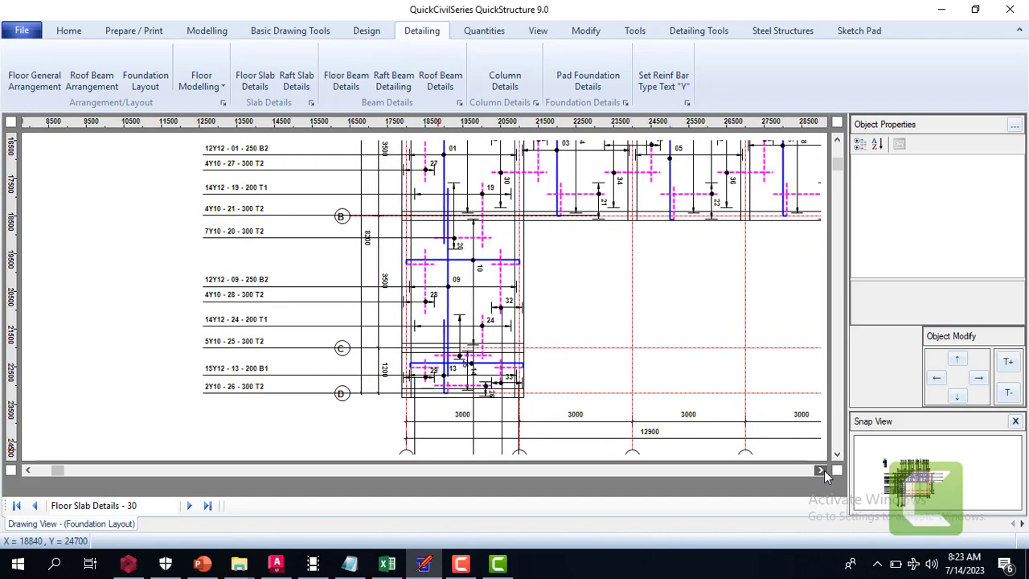
pyautogui.click(823, 471)
pyautogui.click(823, 472)
pyautogui.click(822, 471)
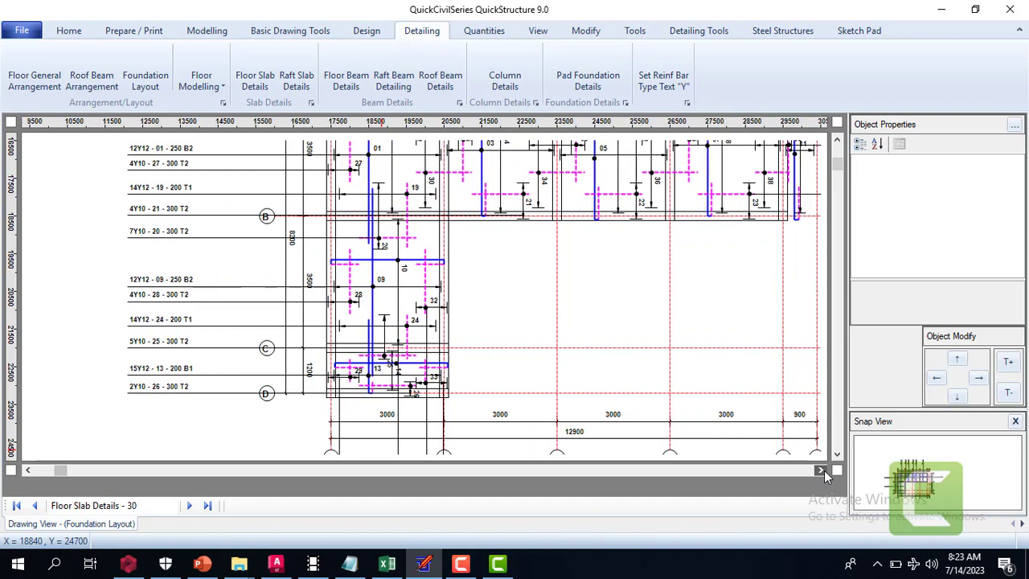
pyautogui.click(823, 471)
pyautogui.click(823, 471)
pyautogui.click(822, 471)
pyautogui.click(823, 471)
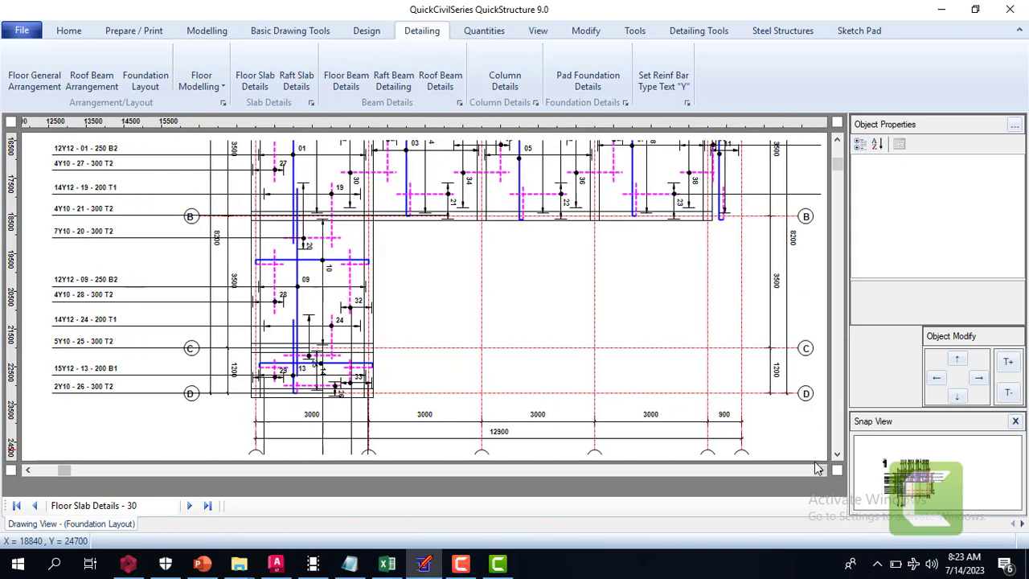
pyautogui.click(822, 471)
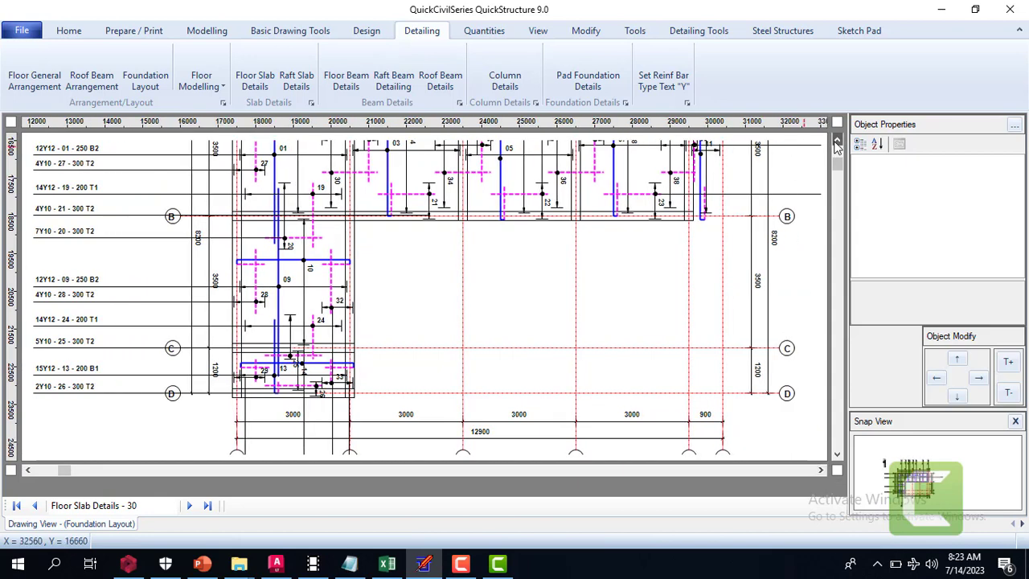
# Check the slab reinforcement in the row of panels between grids A and B on the floor slab details
pyautogui.click(837, 143)
pyautogui.click(837, 142)
pyautogui.click(837, 142)
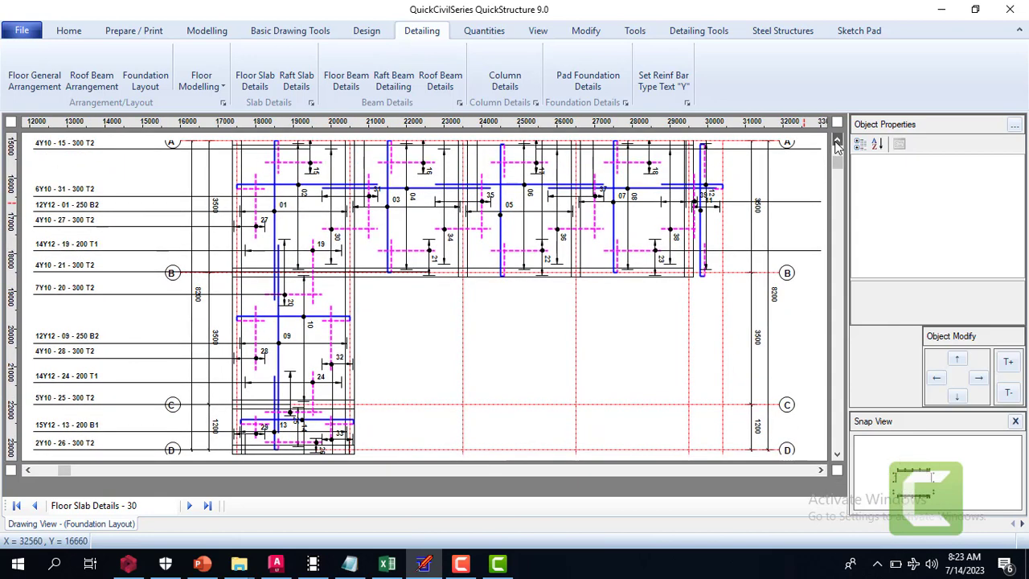
pyautogui.click(837, 142)
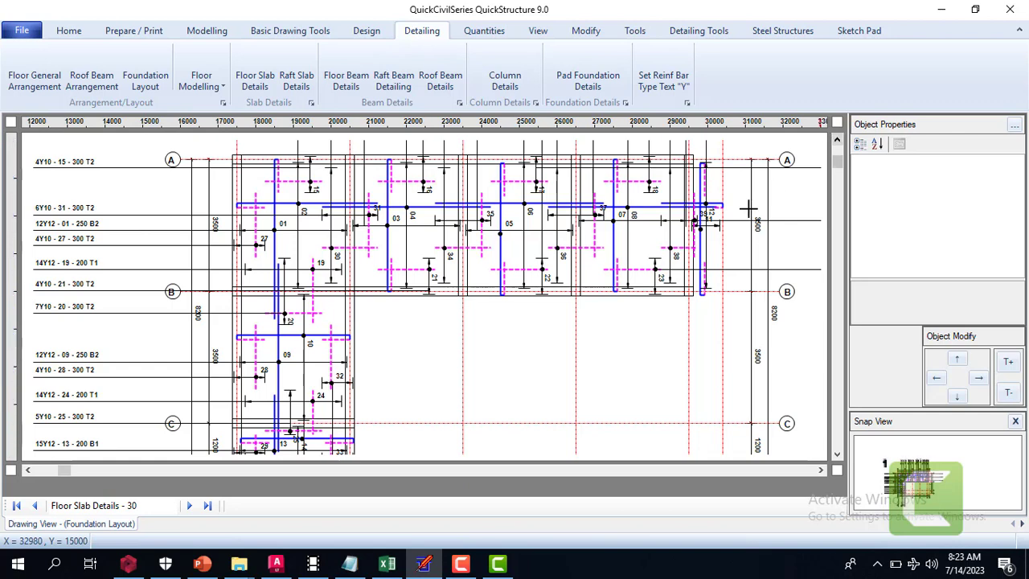
pyautogui.scroll(2, 666, 222)
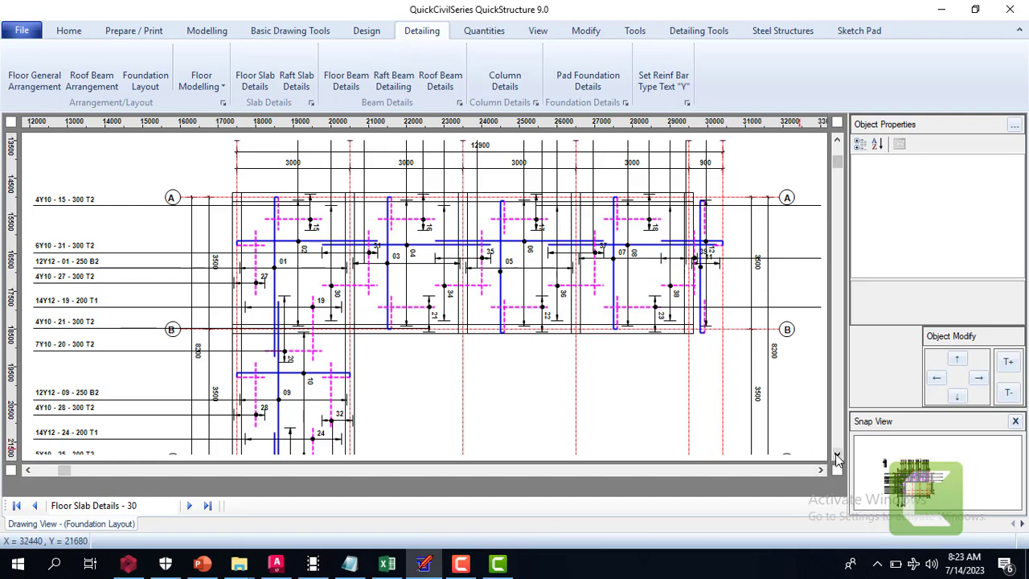
pyautogui.click(837, 455)
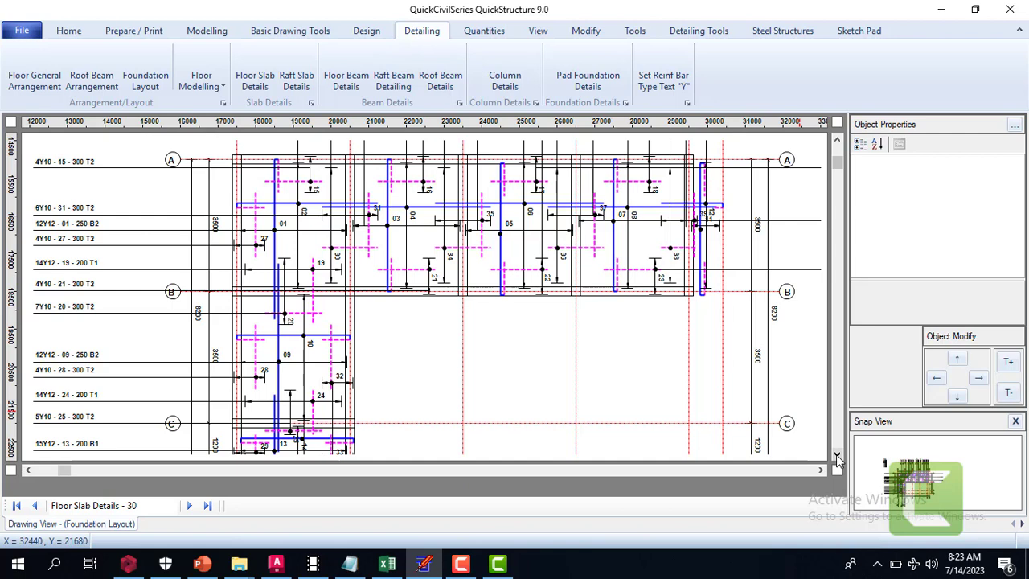
# Generate the floor beam details drawing and bring Beam 1 and Beam 2 into view with their cross-sections
pyautogui.click(345, 80)
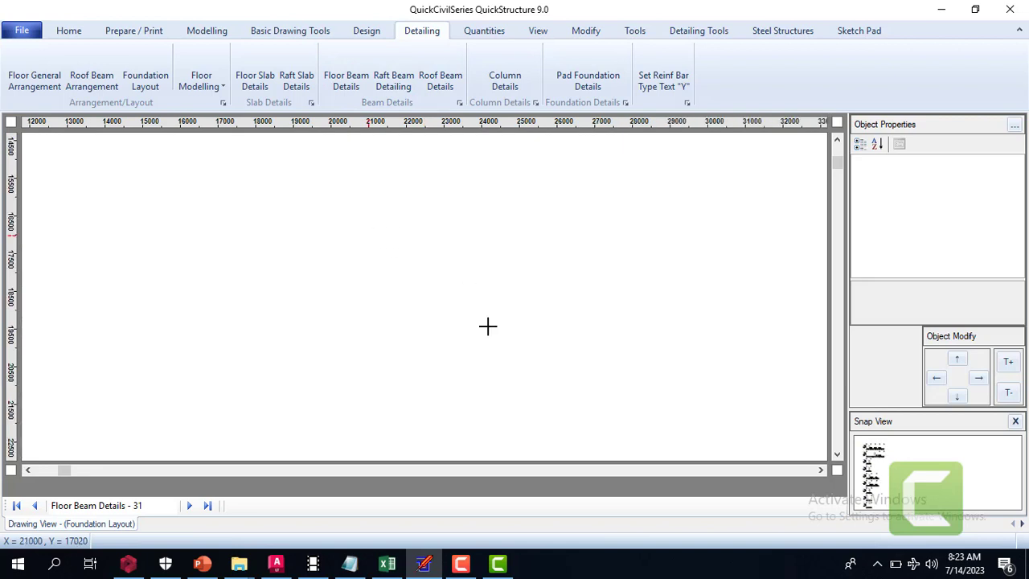
pyautogui.click(838, 142)
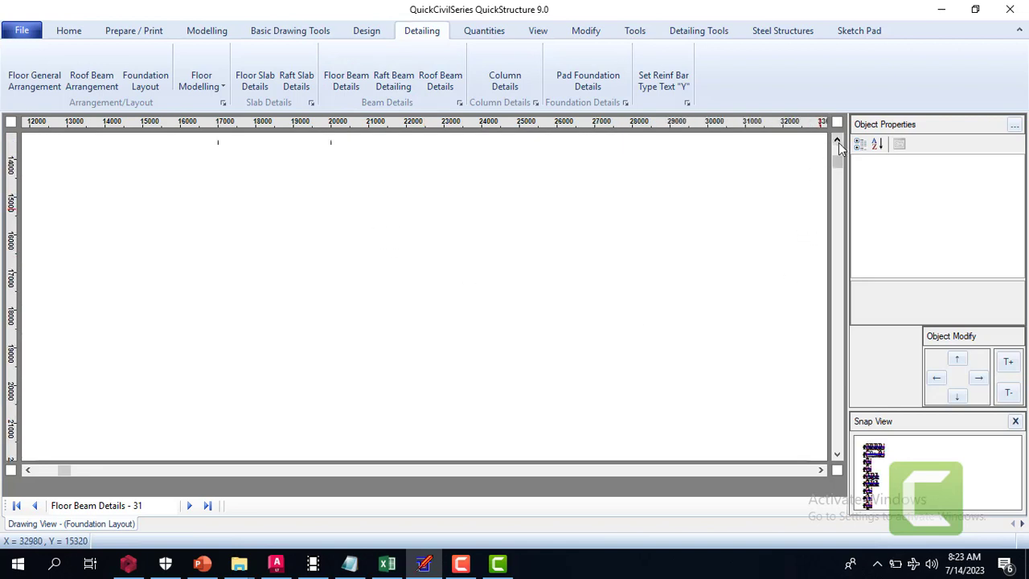
pyautogui.click(839, 142)
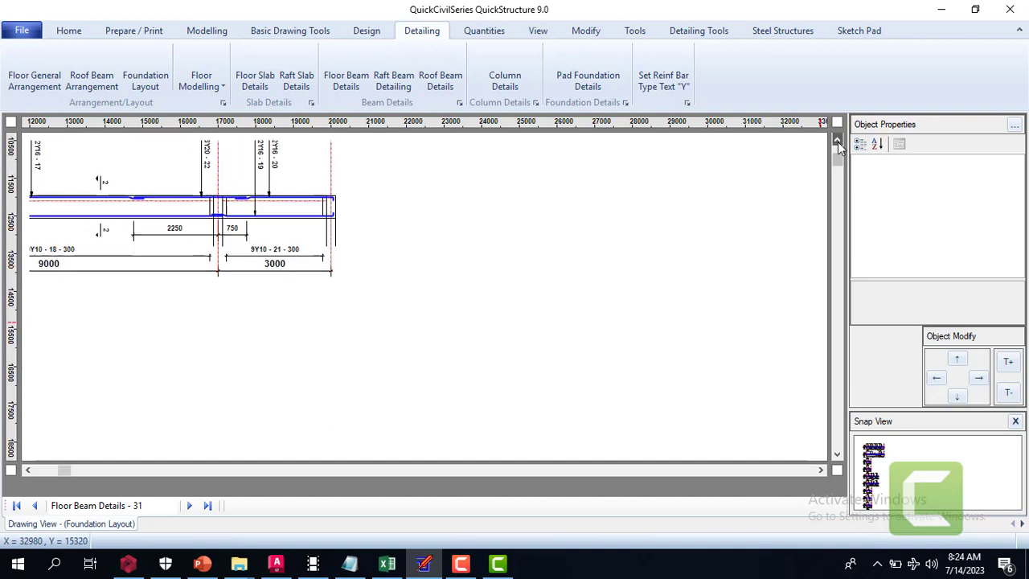
pyautogui.click(839, 143)
pyautogui.click(839, 143)
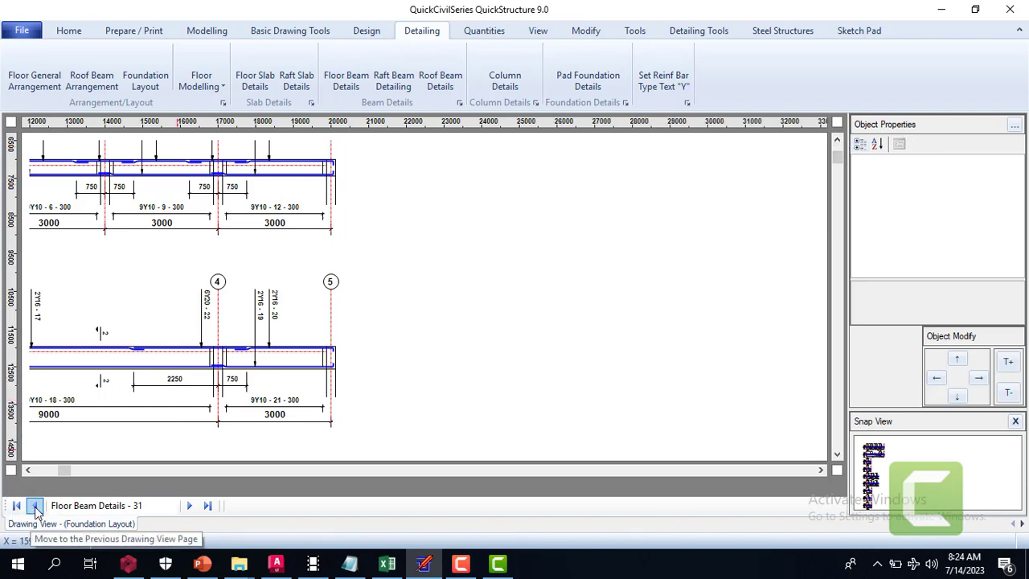
pyautogui.click(29, 472)
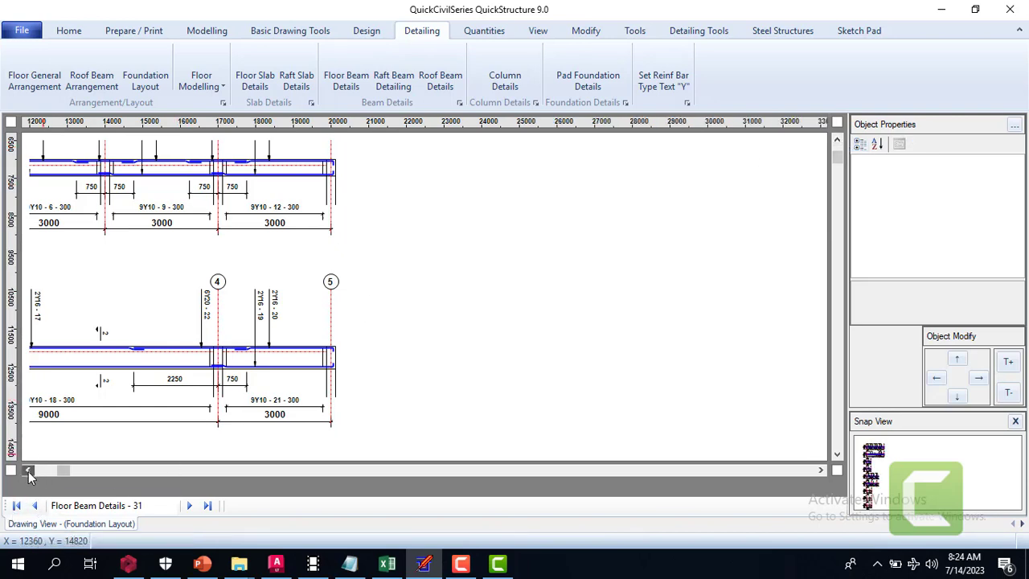
pyautogui.click(29, 471)
pyautogui.click(29, 472)
pyautogui.click(28, 471)
pyautogui.click(28, 472)
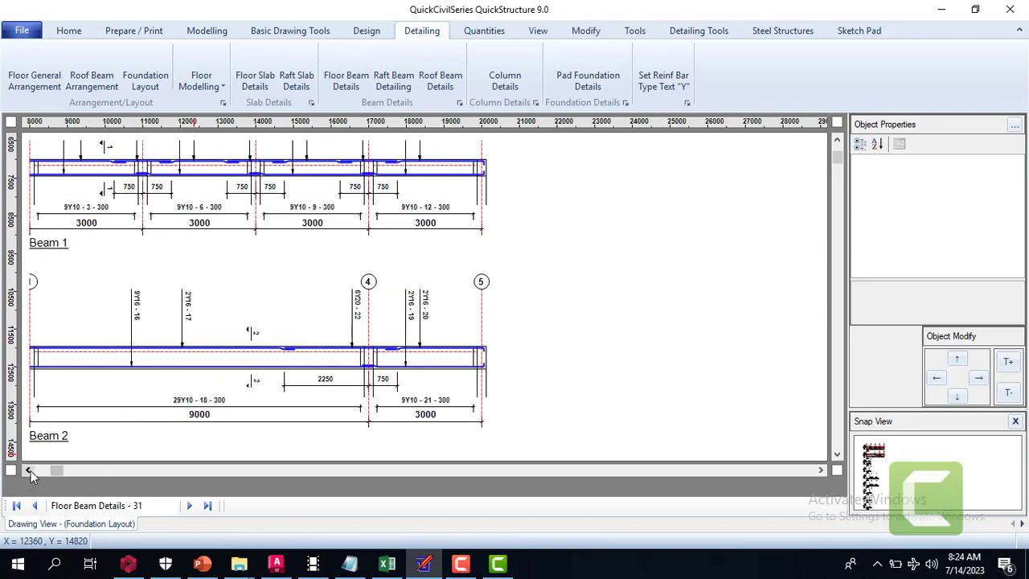
pyautogui.click(30, 471)
pyautogui.click(30, 471)
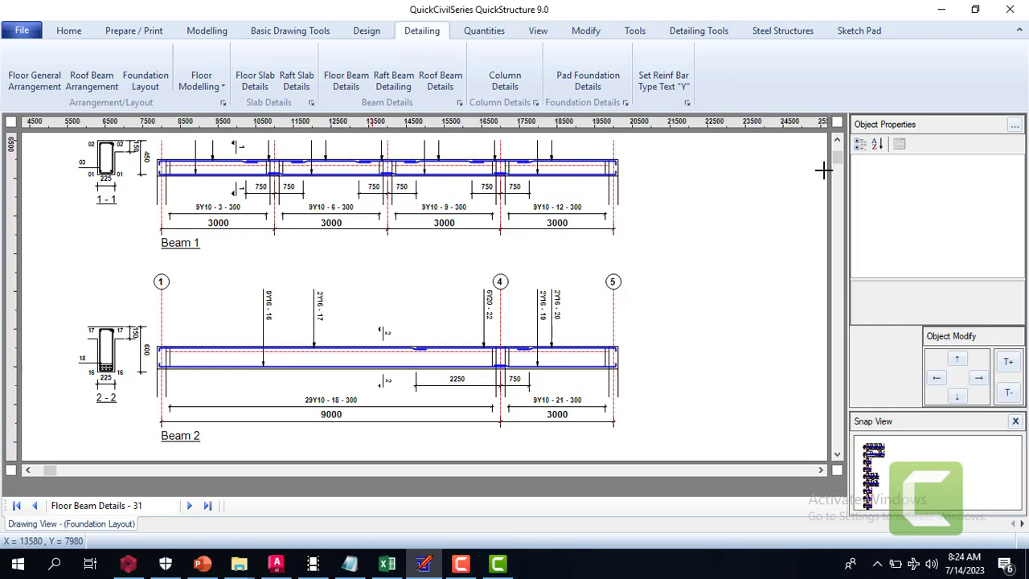
# Examine the Beam 1 detail with its bar marks, grid 1 to 5 bubbles and section 1-1
pyautogui.click(838, 142)
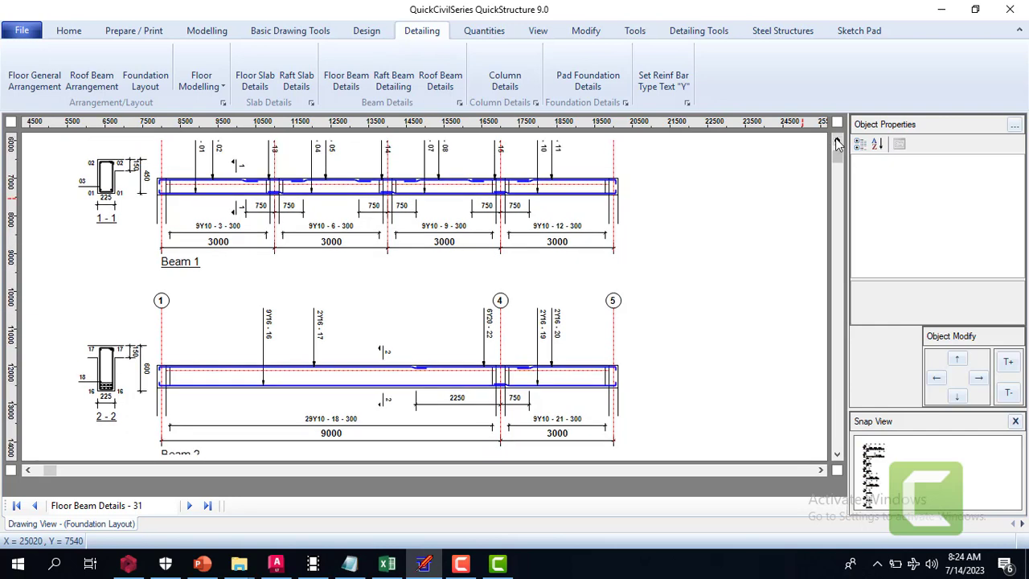
pyautogui.click(837, 142)
pyautogui.click(837, 143)
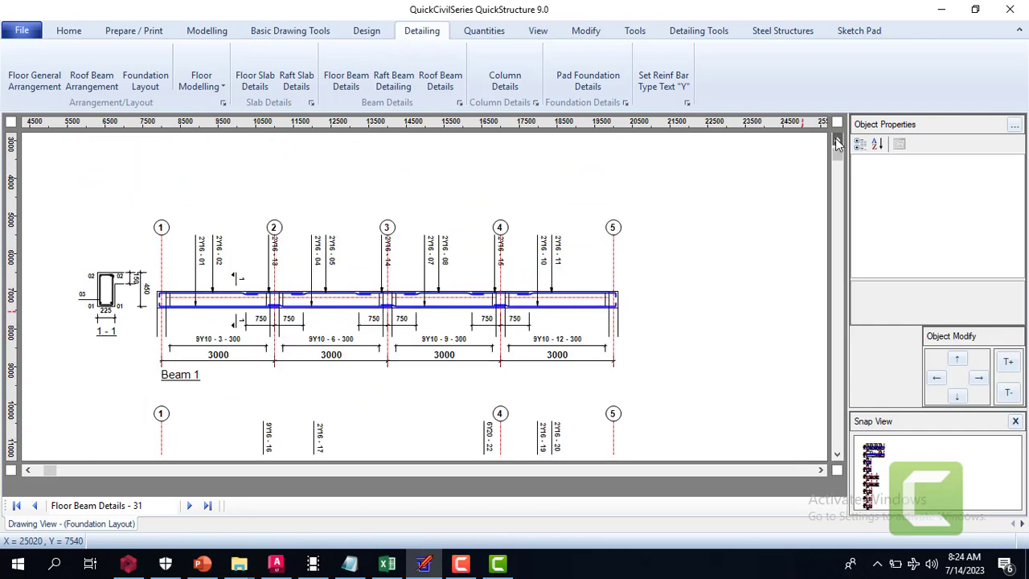
pyautogui.click(837, 143)
pyautogui.click(837, 143)
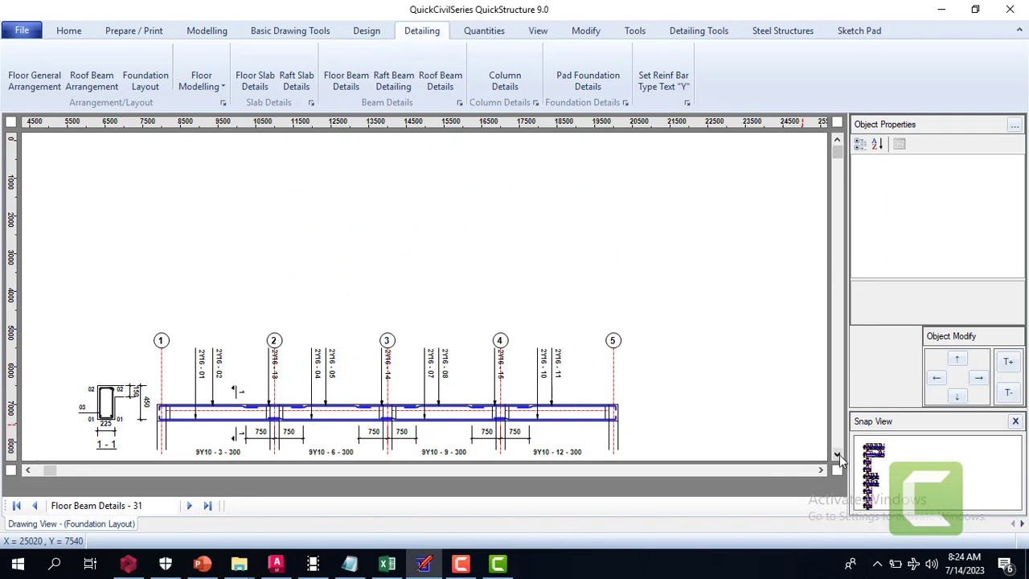
pyautogui.click(837, 456)
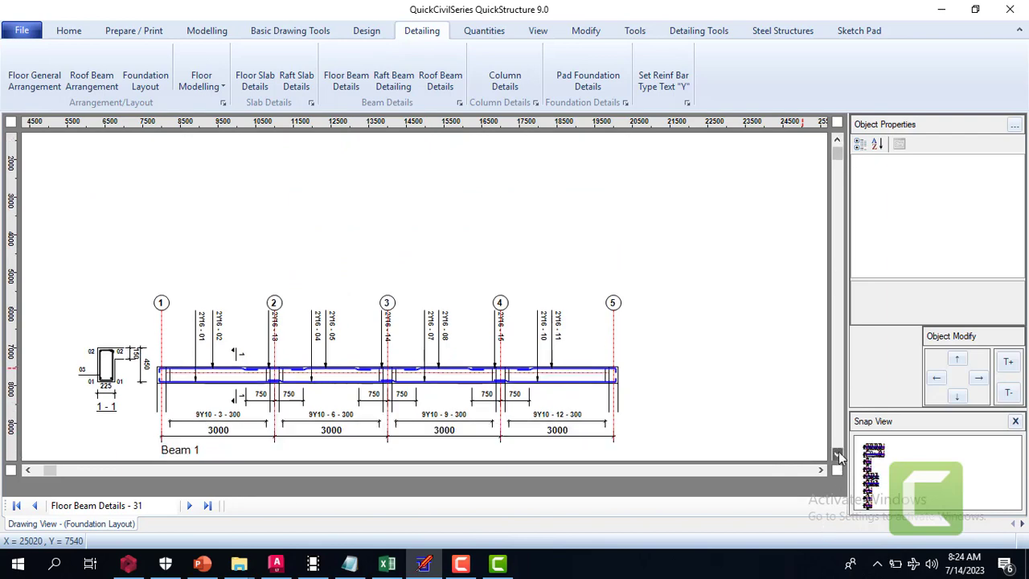
pyautogui.click(837, 456)
pyautogui.click(837, 456)
pyautogui.click(837, 456)
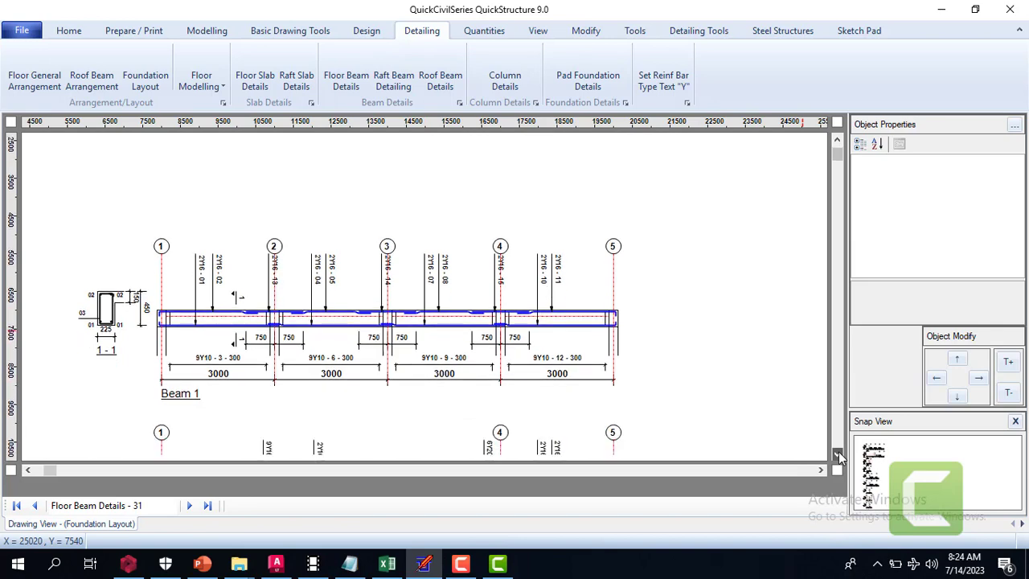
# Examine the Beam 2 detail, including its 9000 and 3000 spans, reinforcement labels and section 2-2
pyautogui.click(837, 456)
pyautogui.click(837, 456)
pyautogui.click(837, 456)
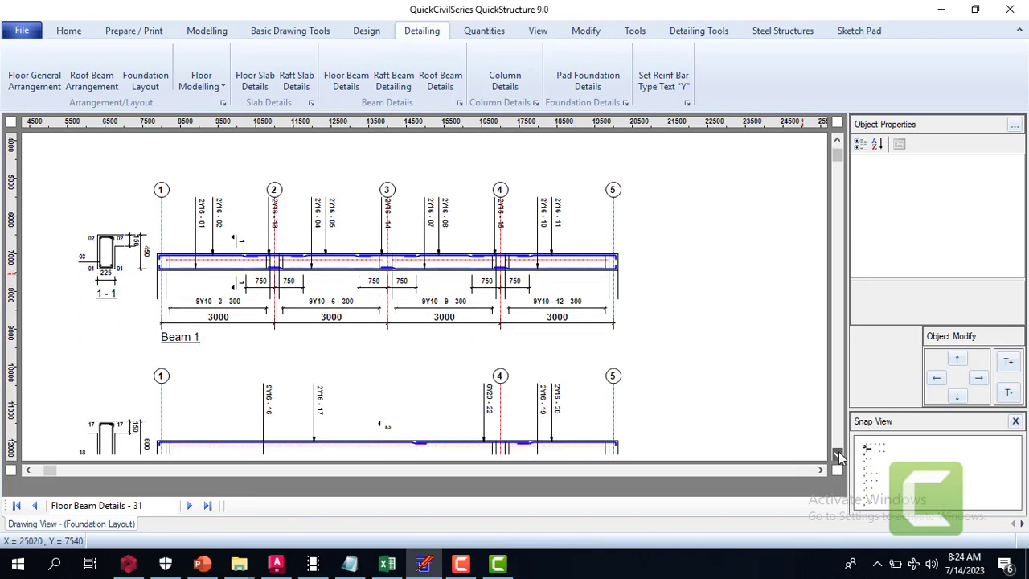
pyautogui.click(837, 456)
pyautogui.click(837, 456)
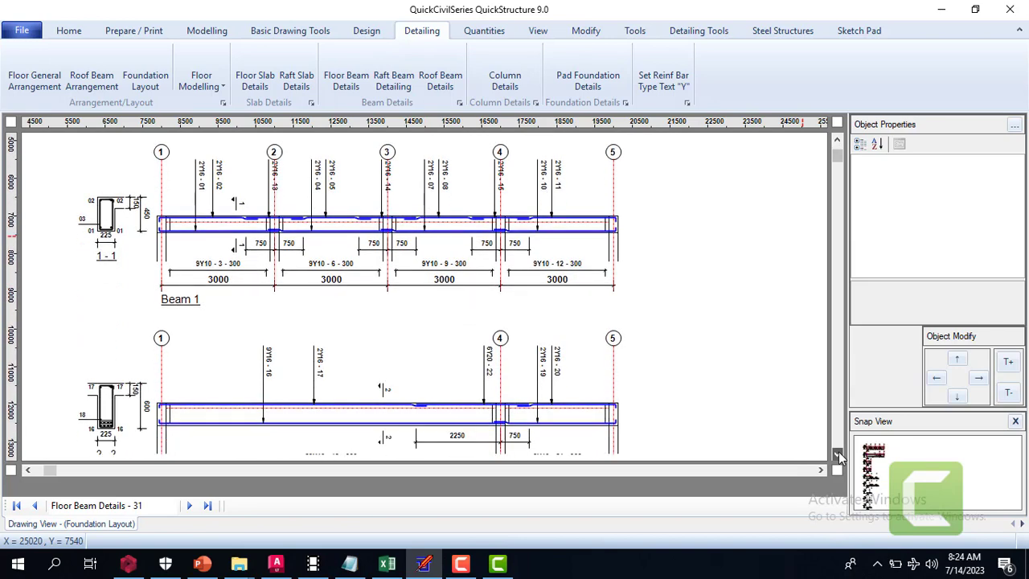
pyautogui.click(837, 456)
pyautogui.click(837, 456)
pyautogui.click(838, 456)
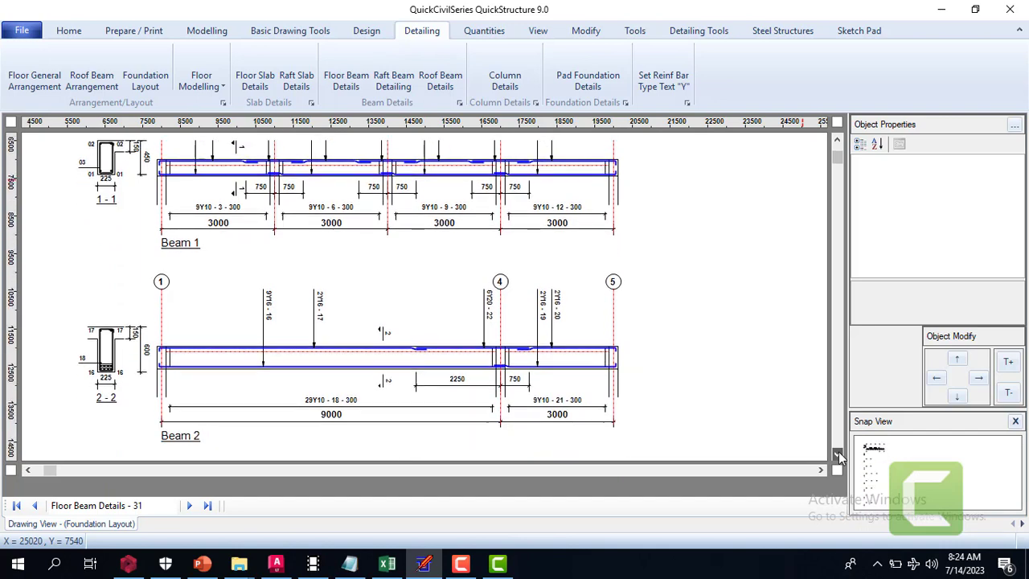
# Examine the Beam 3 and Beam 4 details between grids 1 and 2, with sections 3-3 and 4-4
pyautogui.click(837, 456)
pyautogui.click(837, 456)
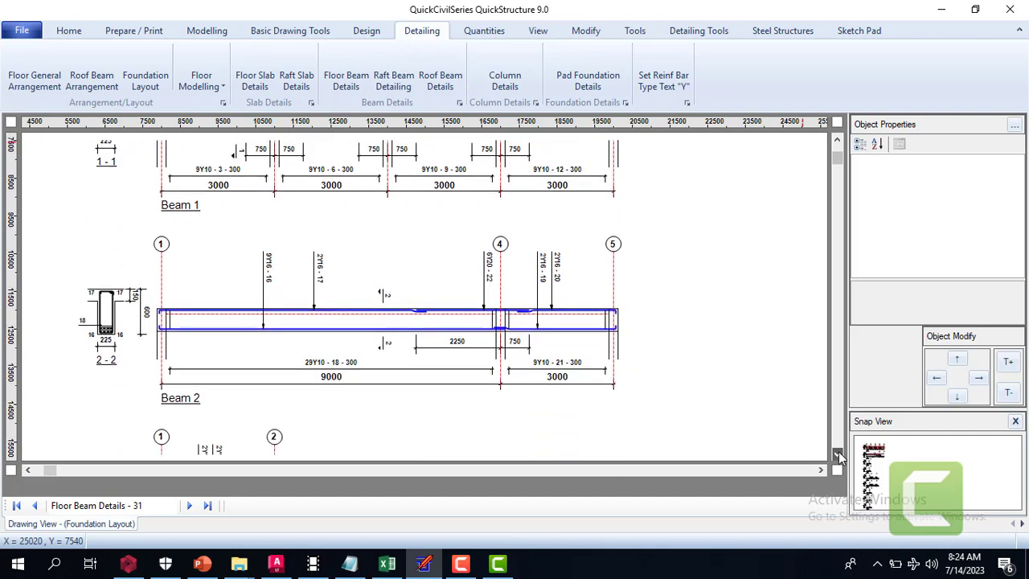
pyautogui.click(837, 456)
pyautogui.click(837, 456)
pyautogui.click(837, 456)
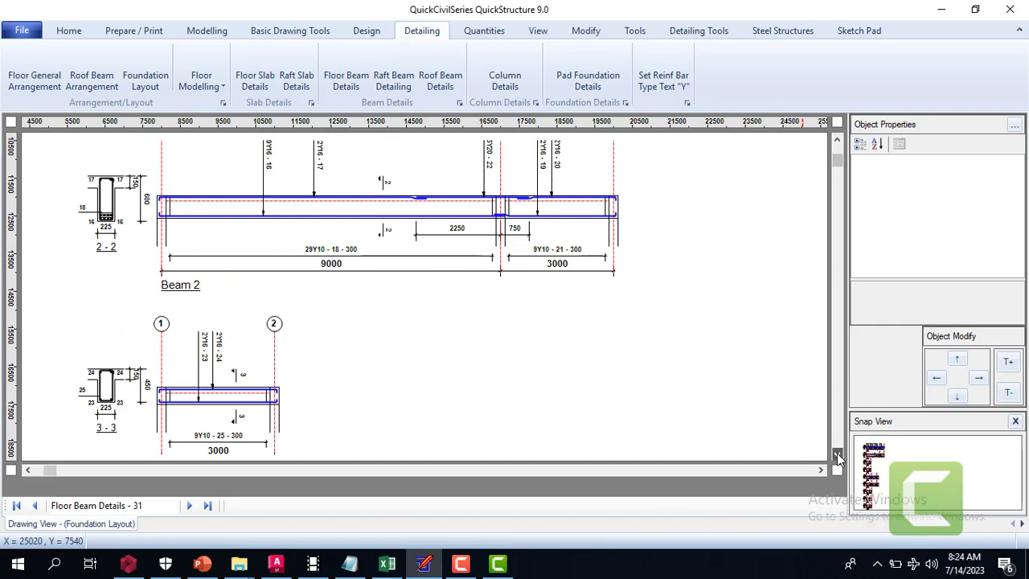
pyautogui.click(837, 456)
pyautogui.click(837, 456)
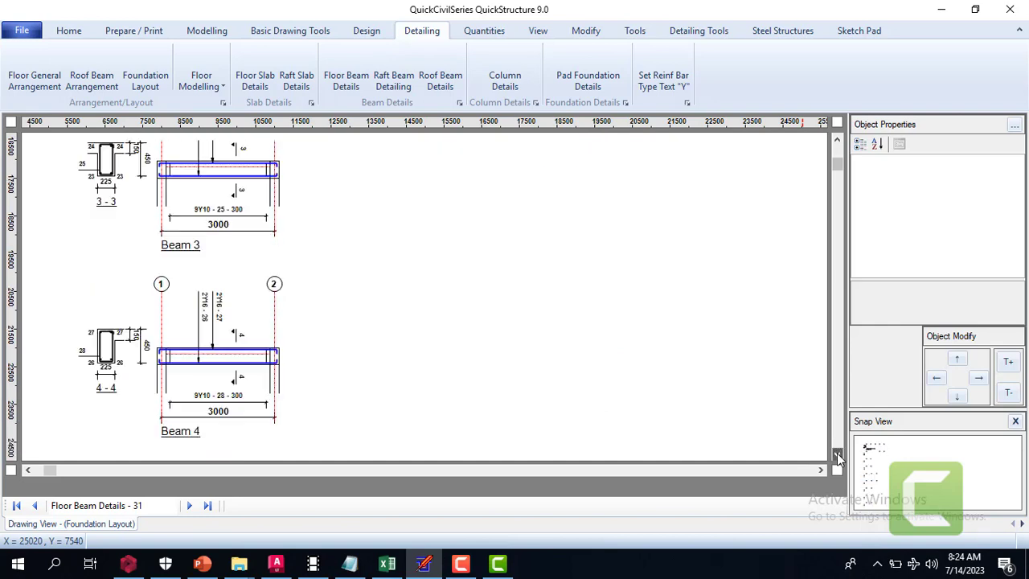
pyautogui.click(837, 456)
pyautogui.click(837, 456)
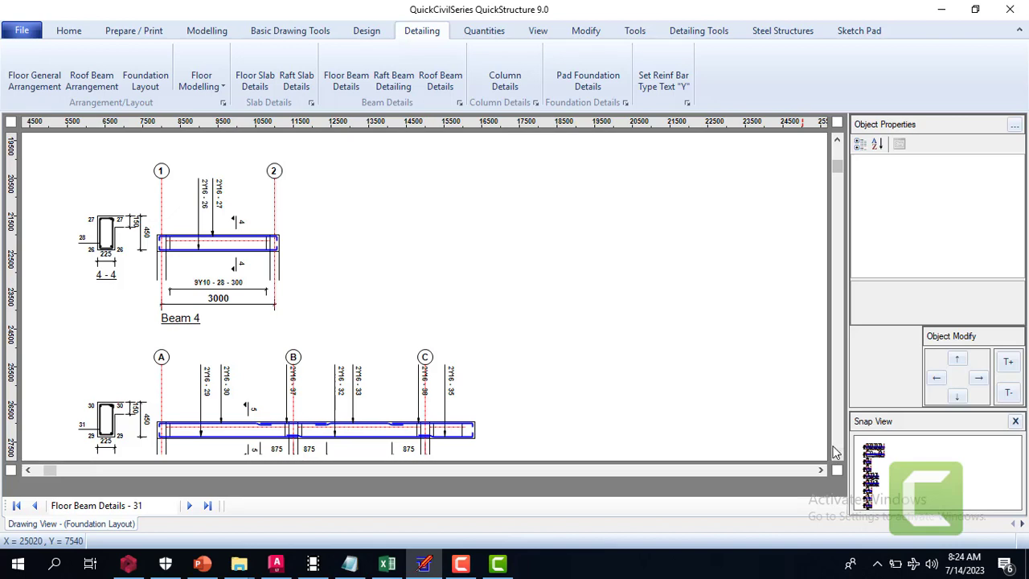
# Examine the Beam 5 and Beam 6 details between grids A, B and C, with sections 5-5 and 6-6
pyautogui.click(839, 455)
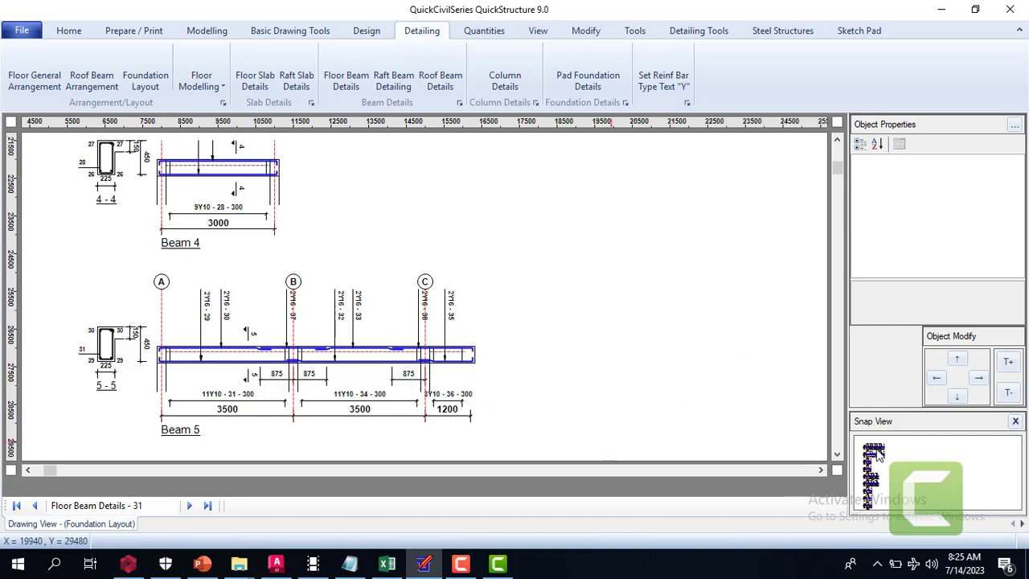
pyautogui.click(837, 455)
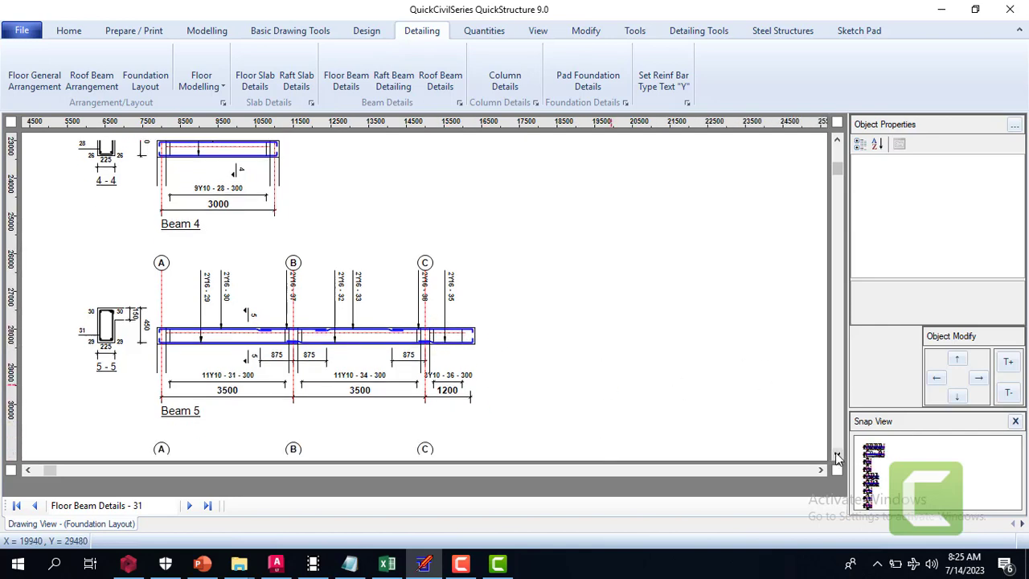
pyautogui.click(836, 455)
pyautogui.click(837, 455)
pyautogui.click(836, 455)
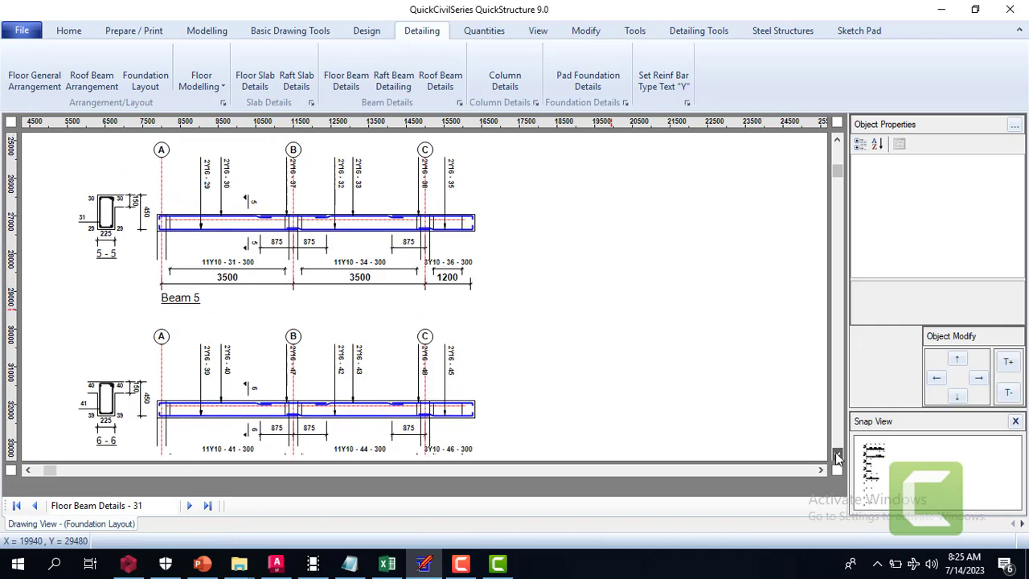
pyautogui.click(836, 456)
pyautogui.click(836, 455)
pyautogui.click(836, 455)
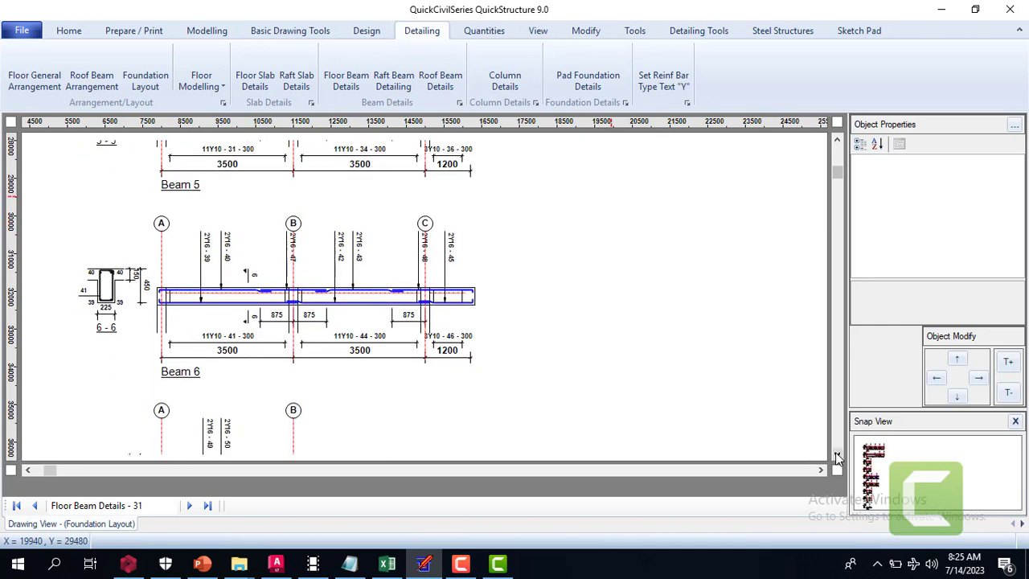
# Examine the Beam 7 and Beam 8 details between grids A and B, with sections 7-7 and 8-8
pyautogui.click(836, 456)
pyautogui.click(837, 455)
pyautogui.click(836, 455)
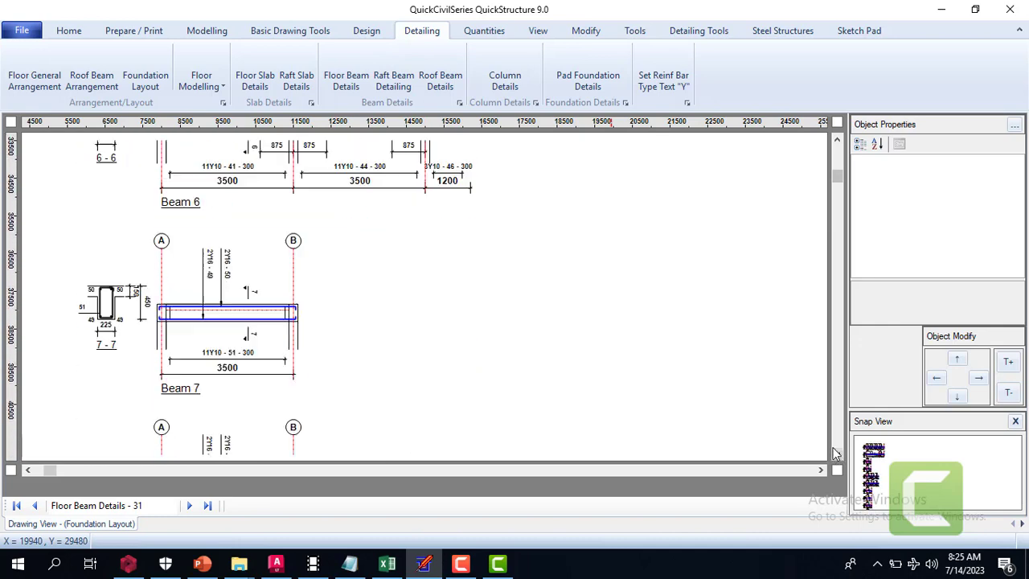
pyautogui.click(837, 455)
pyautogui.click(836, 455)
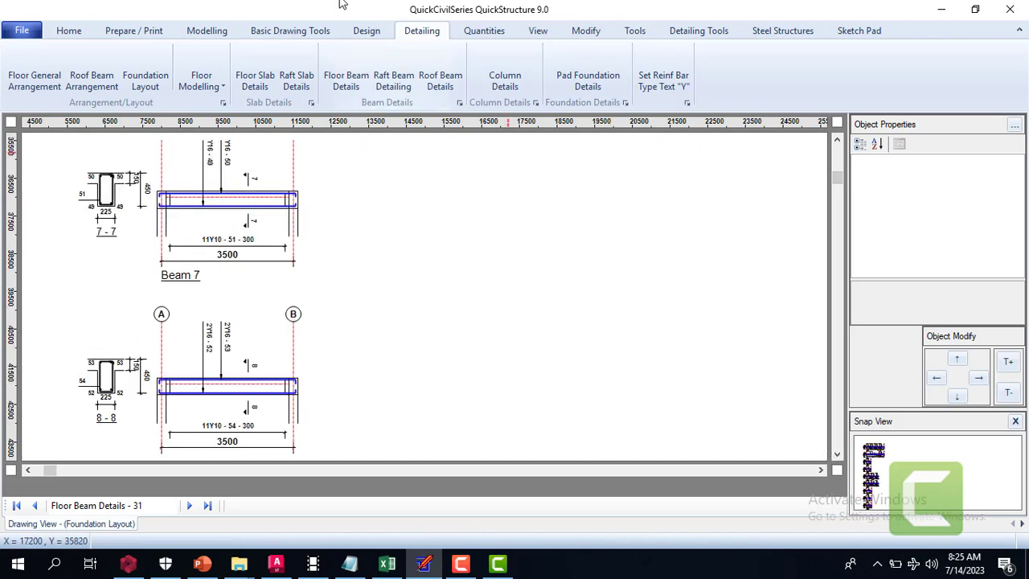
# Generate the column details drawing for Column 1 (CT 1) only and bring the column's upper end into view
pyautogui.click(515, 74)
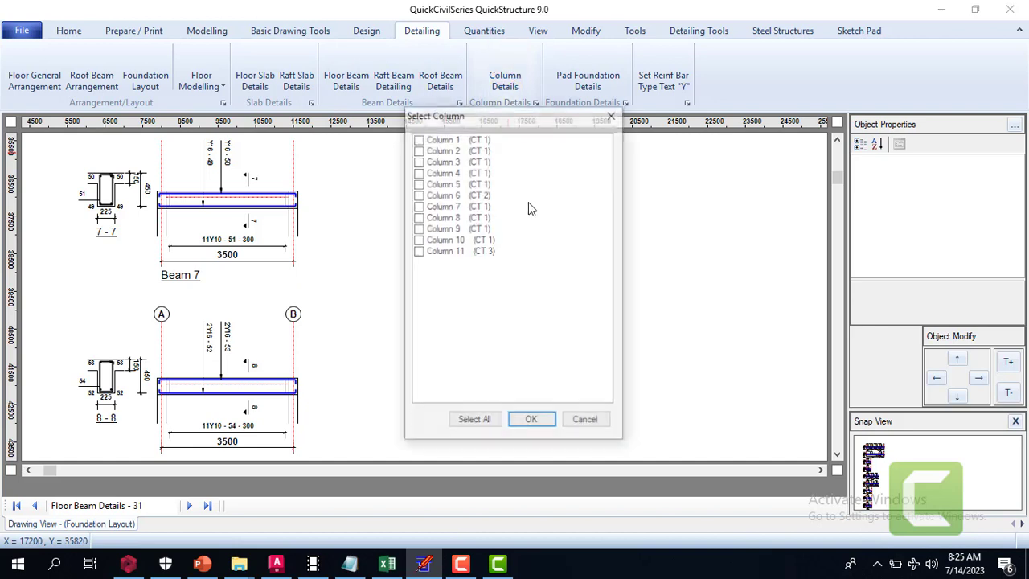
pyautogui.click(420, 139)
pyautogui.click(420, 139)
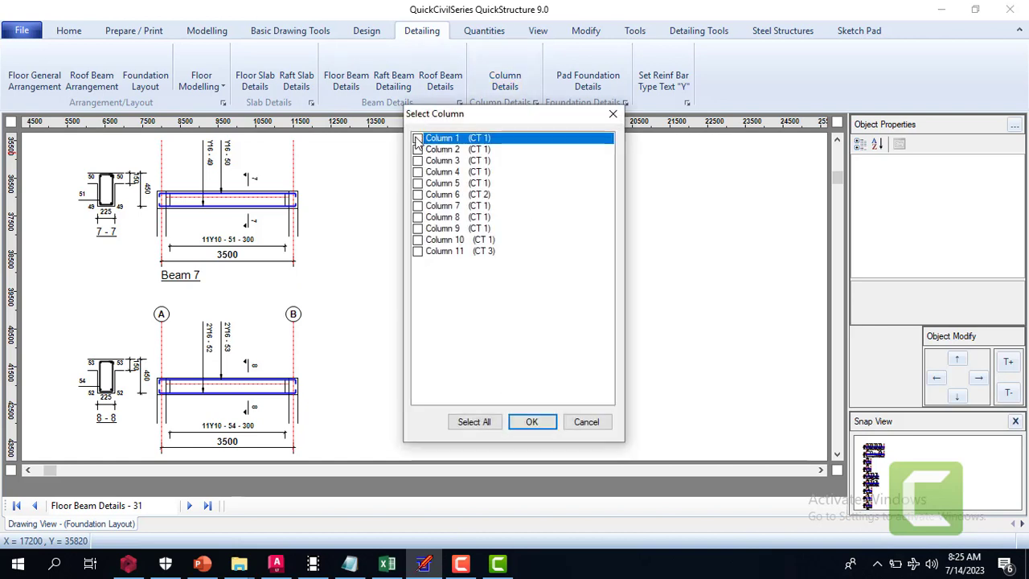
pyautogui.click(531, 421)
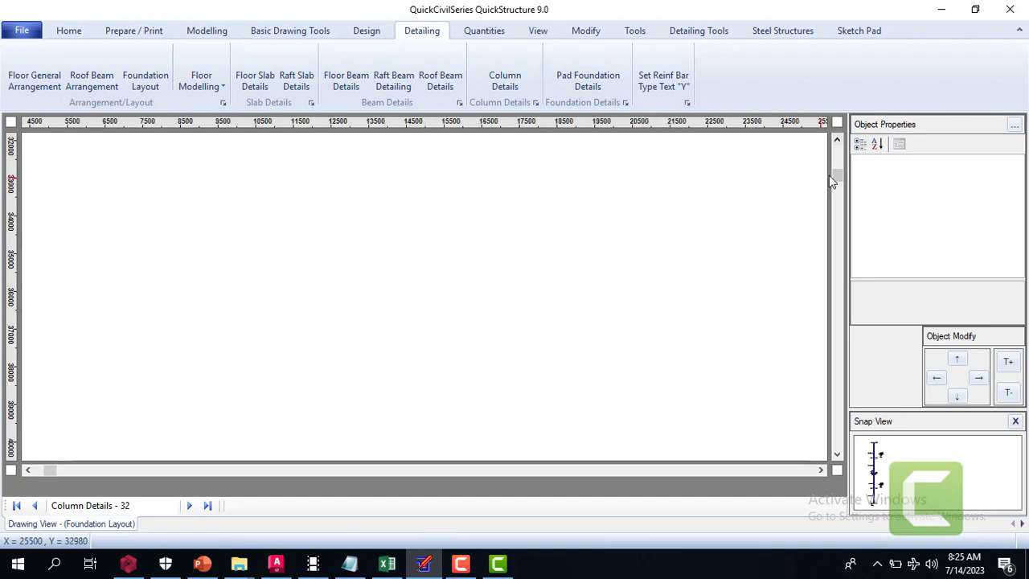
pyautogui.moveTo(833, 175); pyautogui.dragTo(837, 151)
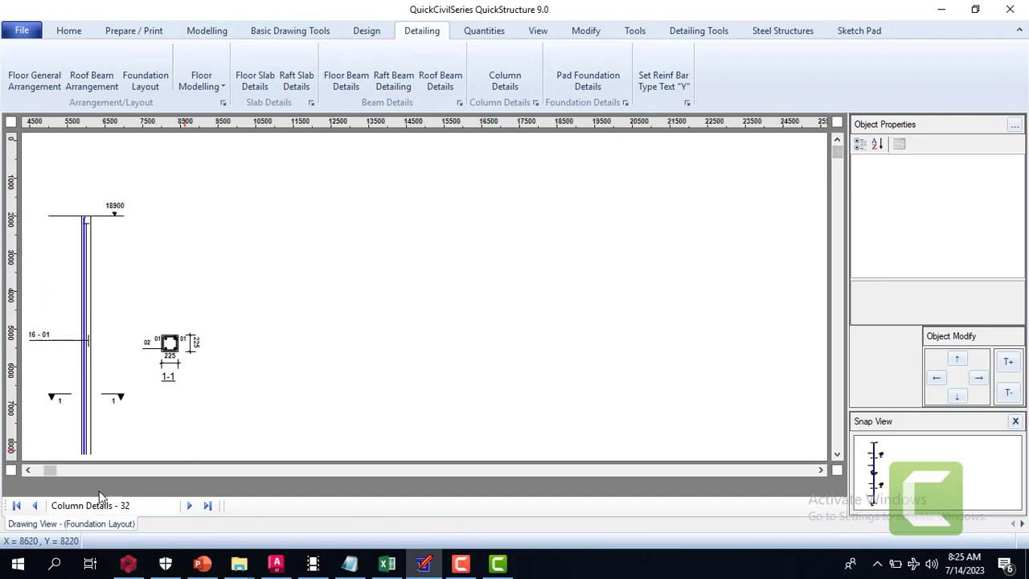
pyautogui.click(27, 471)
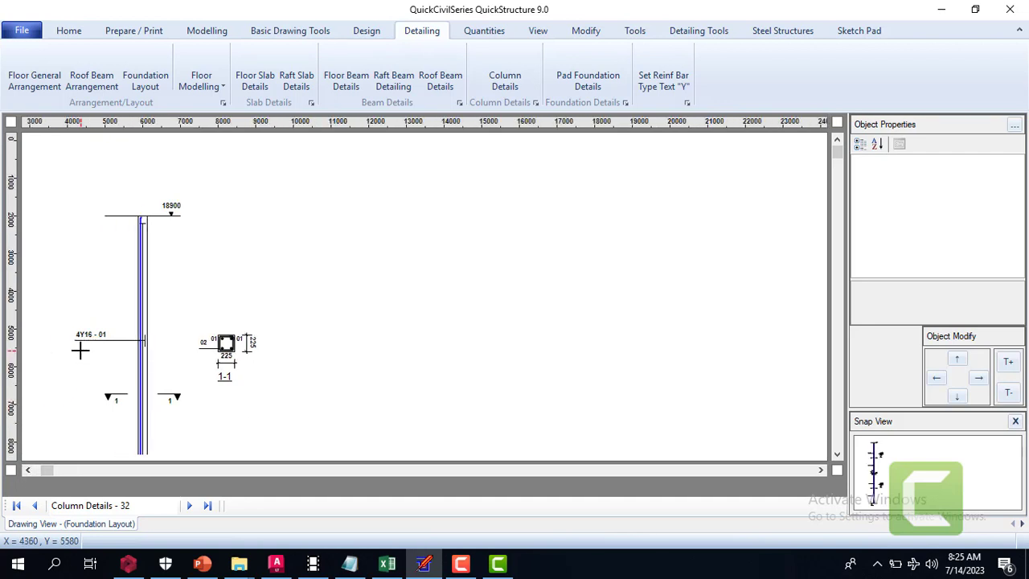
# Examine the upper lift of column CT 1, including its main bars, links, section 1-1 and the lap at the intermediate floor
pyautogui.click(839, 455)
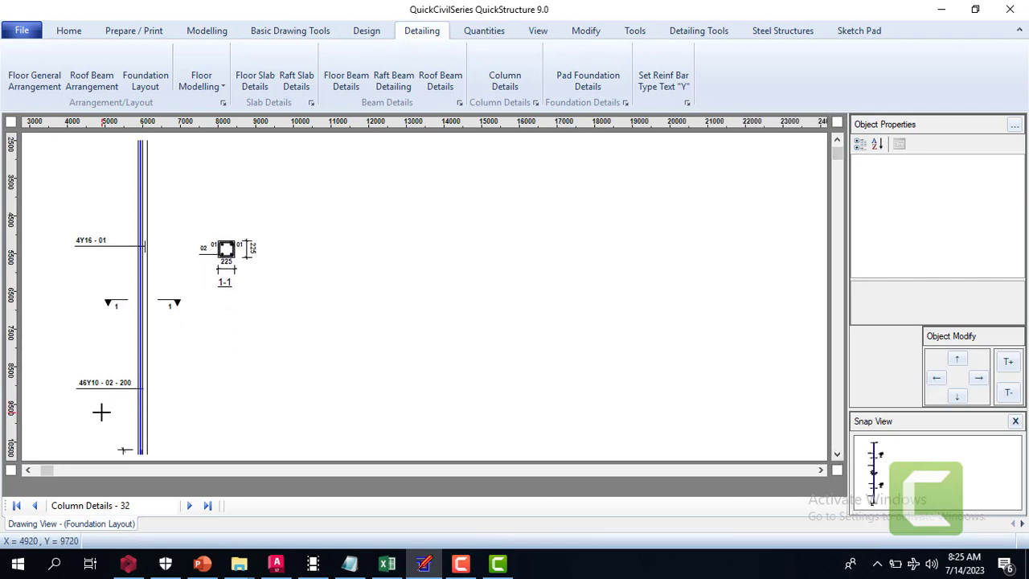
pyautogui.click(837, 455)
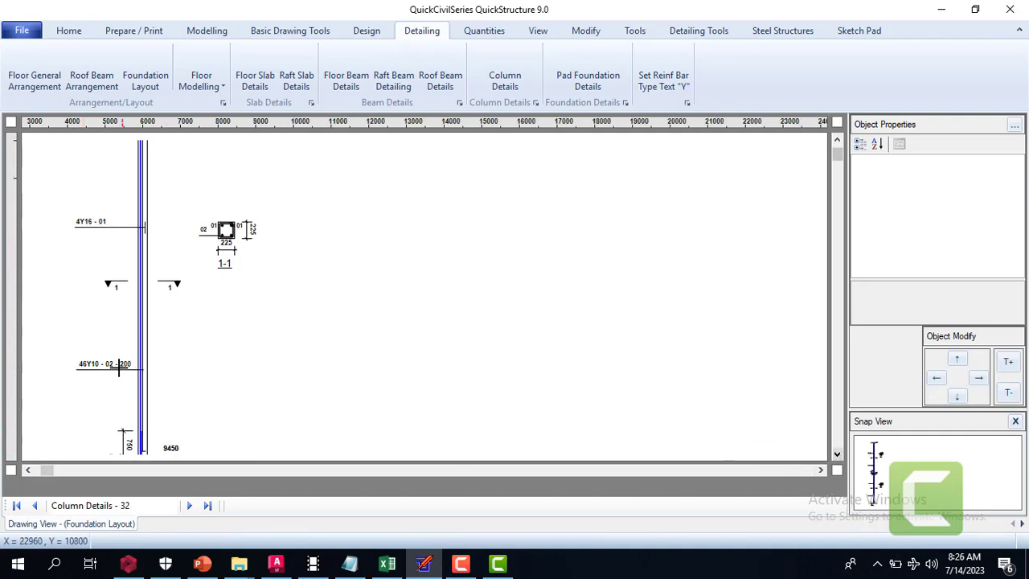
pyautogui.click(837, 455)
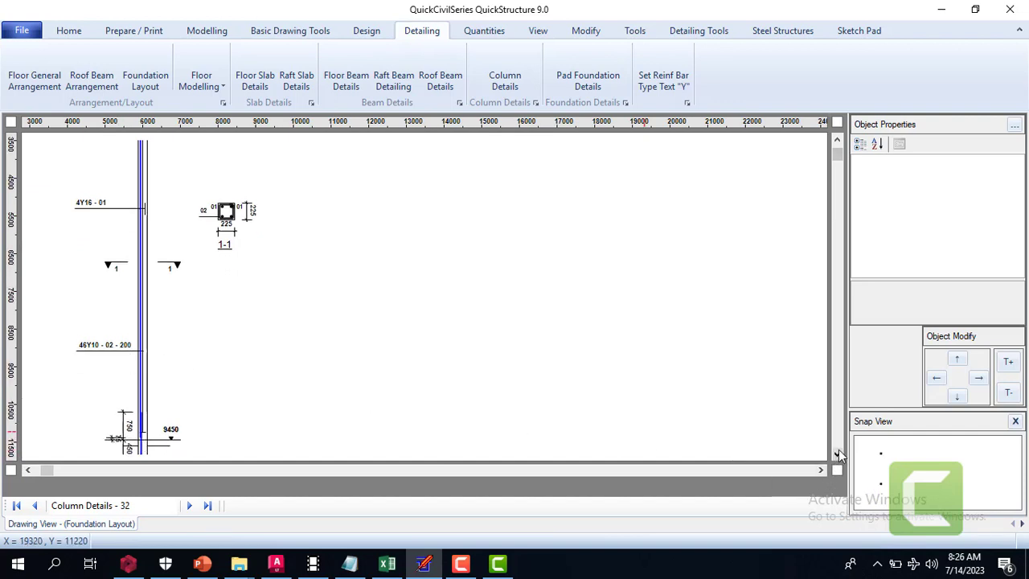
pyautogui.click(837, 455)
pyautogui.click(837, 455)
pyautogui.click(837, 455)
pyautogui.click(837, 455)
pyautogui.click(837, 452)
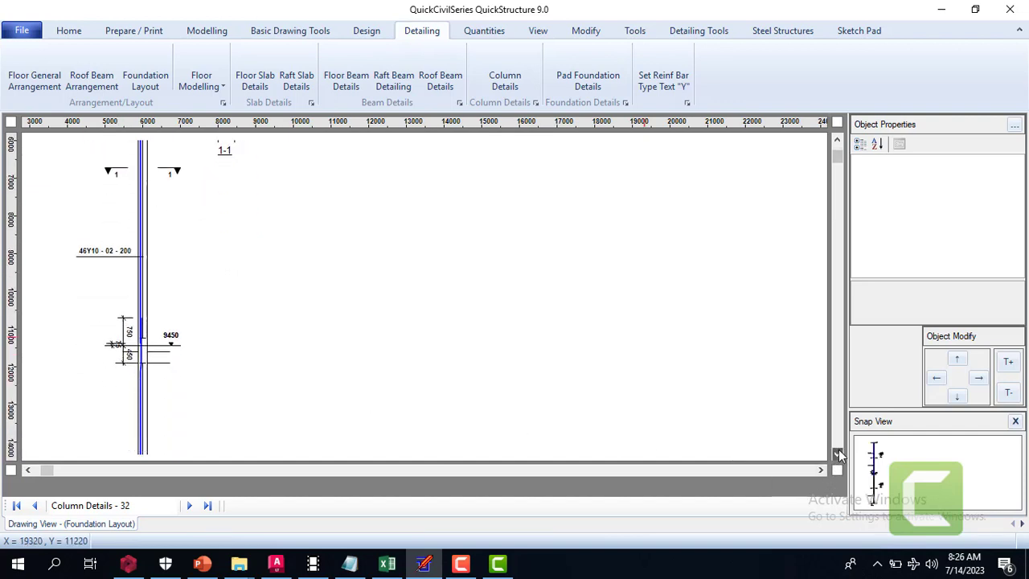
pyautogui.click(837, 452)
pyautogui.click(837, 452)
pyautogui.click(838, 451)
pyautogui.click(837, 452)
pyautogui.click(837, 452)
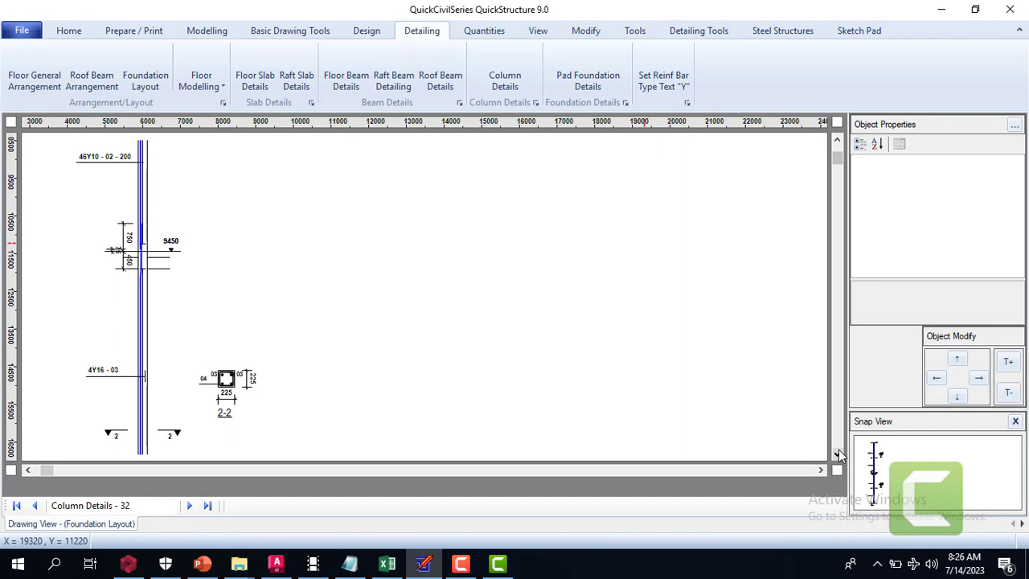
# Examine the lower lift of column CT 1 down to its base, including main bars, links and section 2-2
pyautogui.click(837, 453)
pyautogui.click(837, 453)
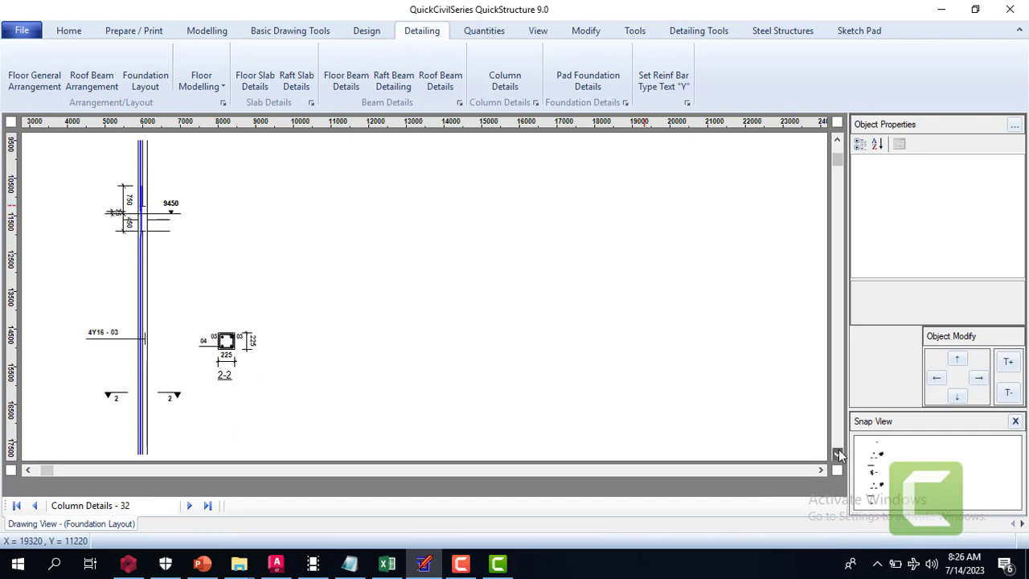
pyautogui.click(837, 453)
pyautogui.click(837, 452)
pyautogui.click(837, 453)
pyautogui.click(837, 453)
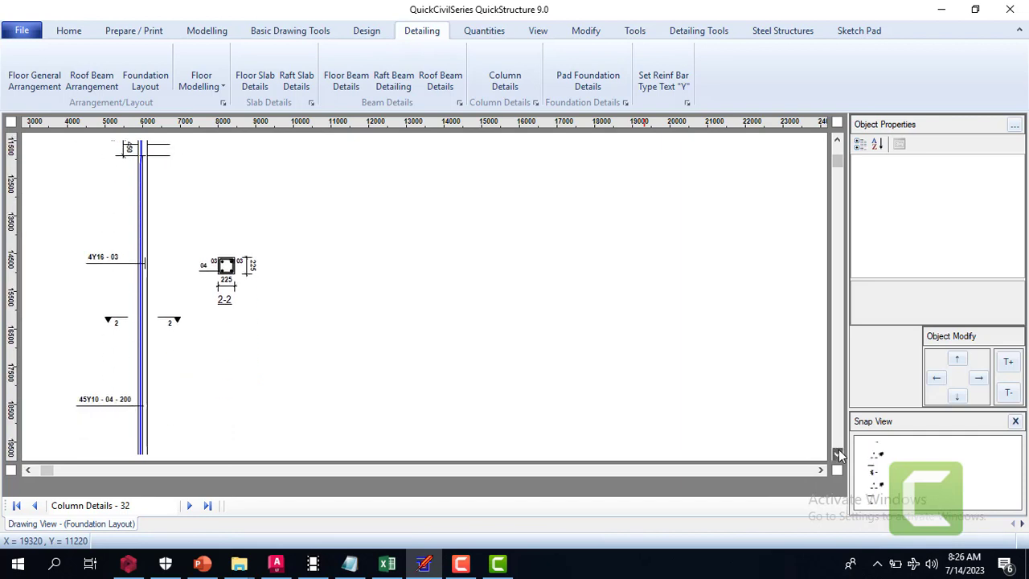
pyautogui.click(837, 453)
pyautogui.click(837, 453)
pyautogui.click(837, 453)
pyautogui.click(837, 453)
pyautogui.click(838, 452)
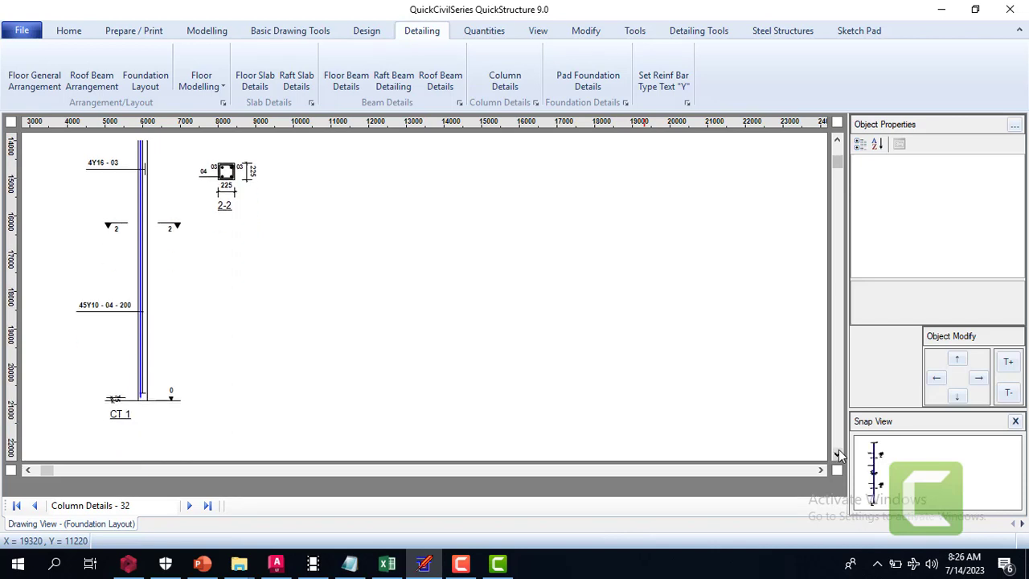
# Review the CT 1 column detail from its base back up to the top level, past sections 2-2 and 1-1
pyautogui.click(838, 140)
pyautogui.click(837, 140)
pyautogui.click(837, 140)
pyautogui.click(837, 139)
pyautogui.click(837, 140)
pyautogui.click(837, 141)
pyautogui.click(837, 141)
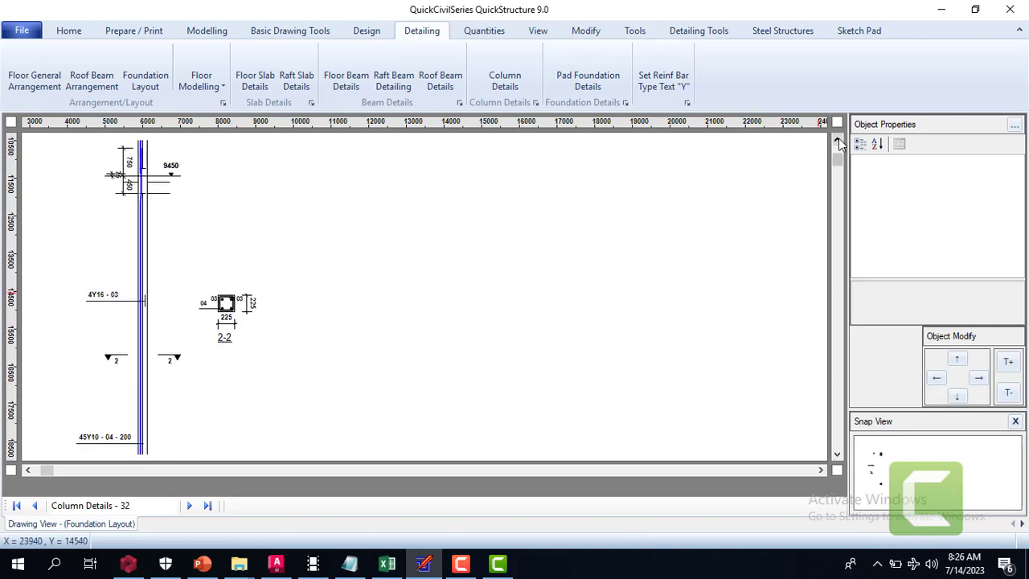
pyautogui.click(837, 141)
pyautogui.click(838, 141)
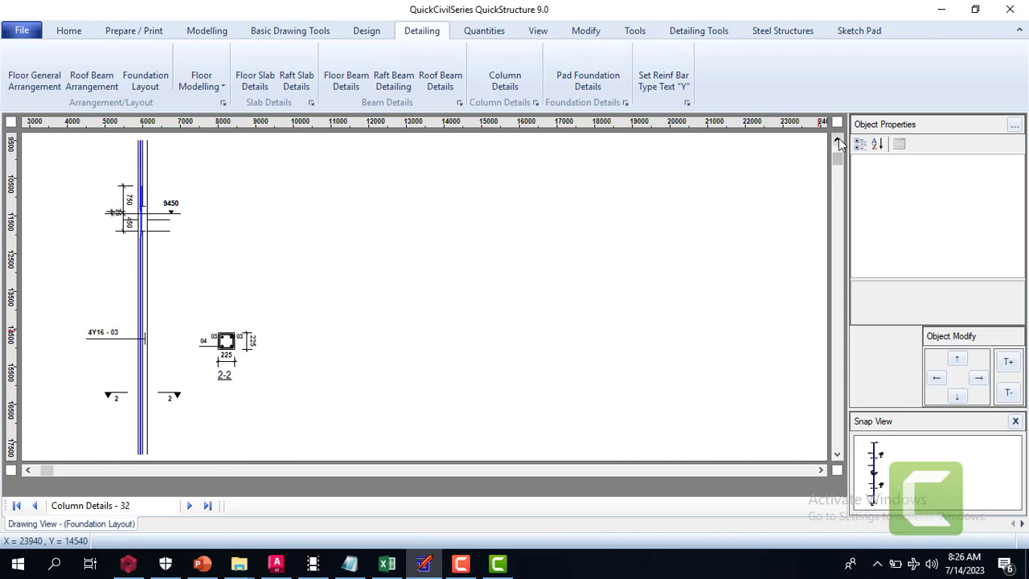
pyautogui.click(838, 141)
pyautogui.click(837, 141)
pyautogui.click(837, 141)
pyautogui.click(837, 141)
pyautogui.click(837, 140)
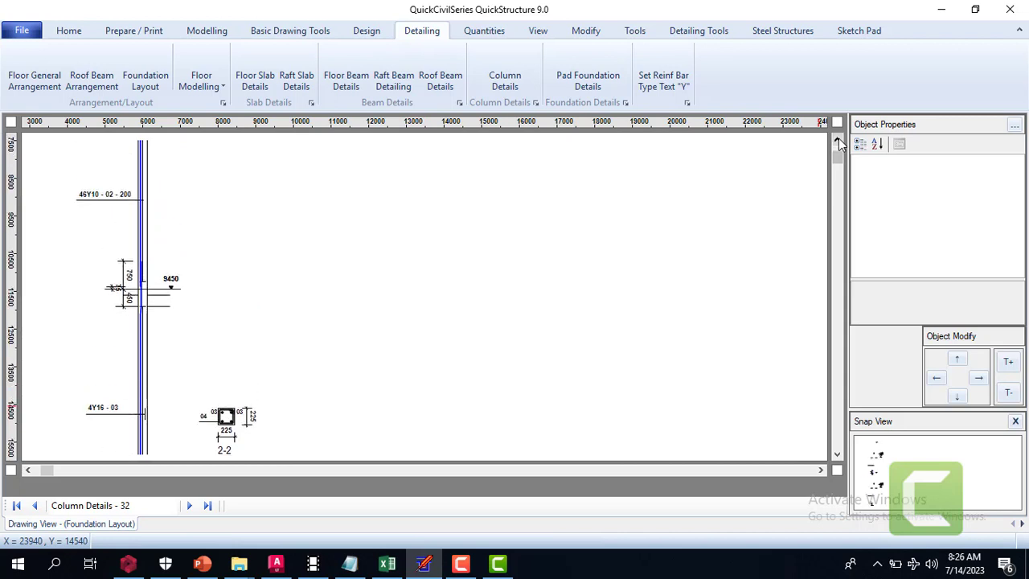
pyautogui.click(837, 140)
pyautogui.click(837, 140)
pyautogui.click(837, 141)
pyautogui.click(837, 141)
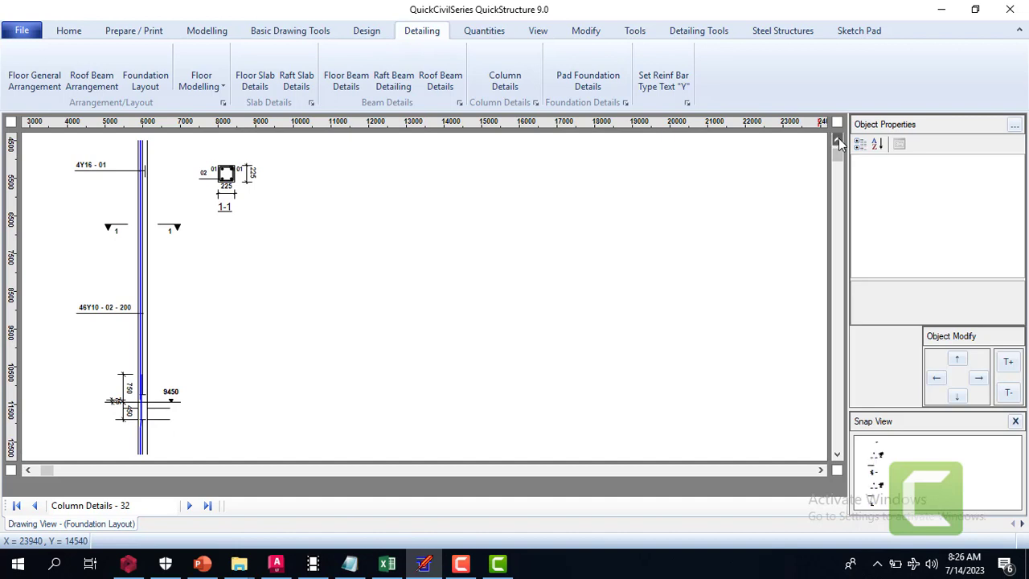
pyautogui.click(837, 140)
pyautogui.click(837, 140)
pyautogui.click(837, 141)
pyautogui.click(837, 141)
pyautogui.click(837, 141)
pyautogui.click(837, 140)
pyautogui.click(838, 140)
pyautogui.click(838, 141)
pyautogui.click(837, 141)
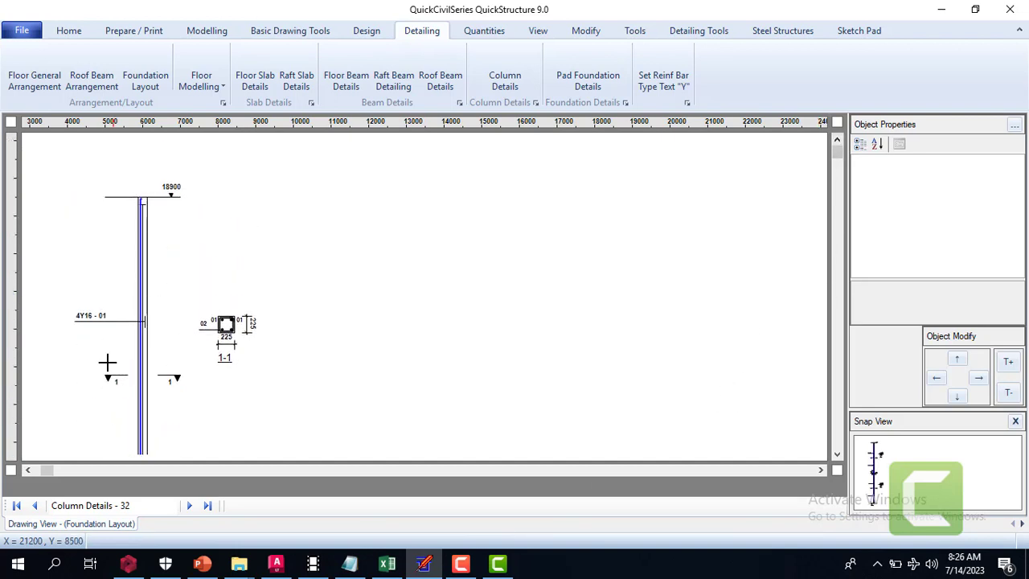
# Recheck the full height of the CT 1 column detail from its top level down to its base and title
pyautogui.click(837, 455)
pyautogui.click(837, 455)
pyautogui.click(838, 455)
pyautogui.click(837, 455)
pyautogui.click(837, 455)
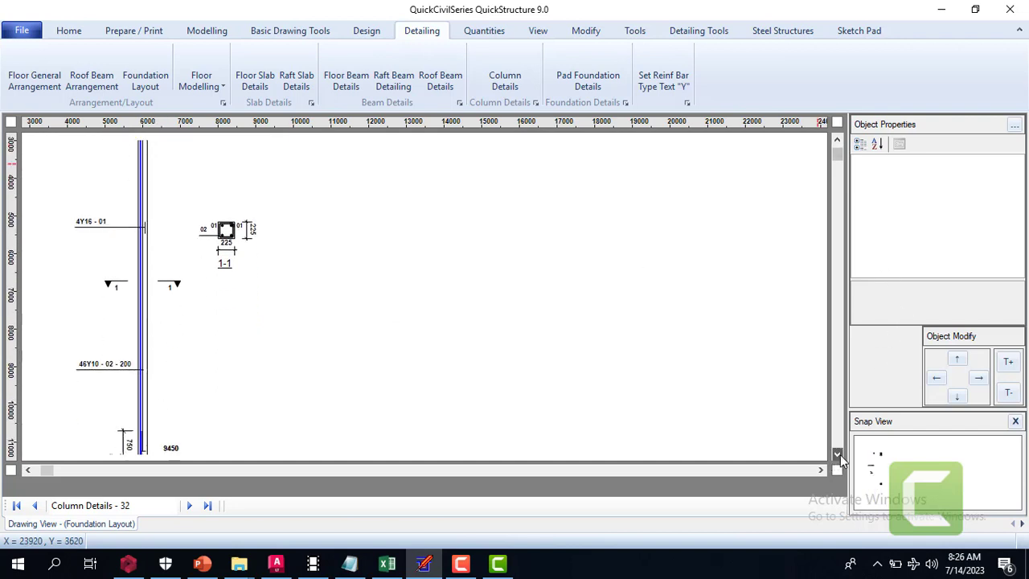
pyautogui.click(837, 455)
pyautogui.click(837, 455)
pyautogui.click(837, 455)
pyautogui.click(838, 455)
pyautogui.click(837, 455)
pyautogui.click(837, 455)
pyautogui.click(837, 455)
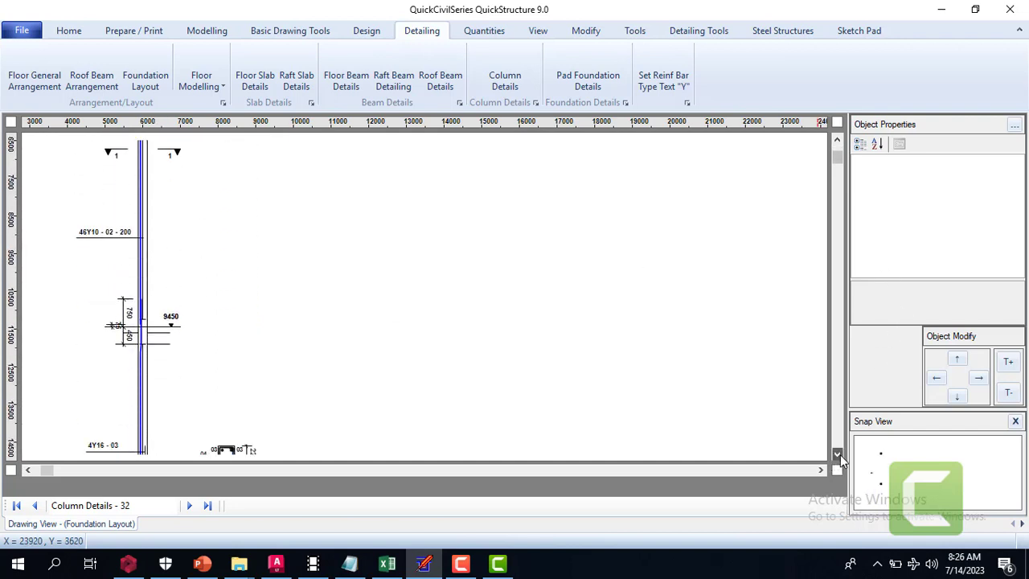
pyautogui.click(837, 455)
pyautogui.click(837, 455)
pyautogui.click(837, 455)
pyautogui.click(837, 455)
pyautogui.click(837, 455)
pyautogui.click(837, 455)
pyautogui.click(837, 455)
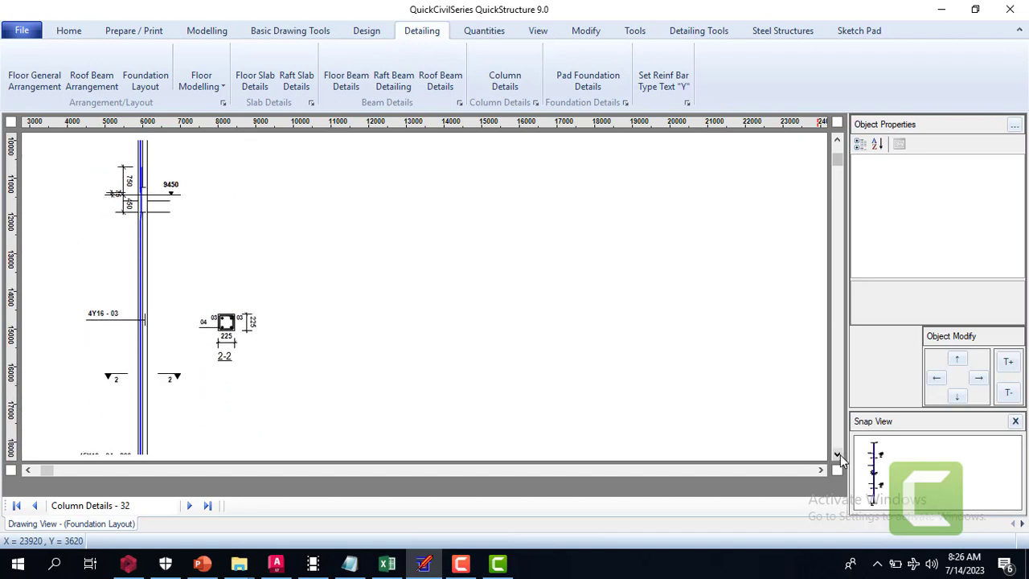
pyautogui.click(837, 455)
pyautogui.click(837, 455)
pyautogui.click(837, 455)
pyautogui.click(837, 455)
pyautogui.click(837, 455)
pyautogui.click(837, 455)
pyautogui.click(837, 455)
pyautogui.click(837, 455)
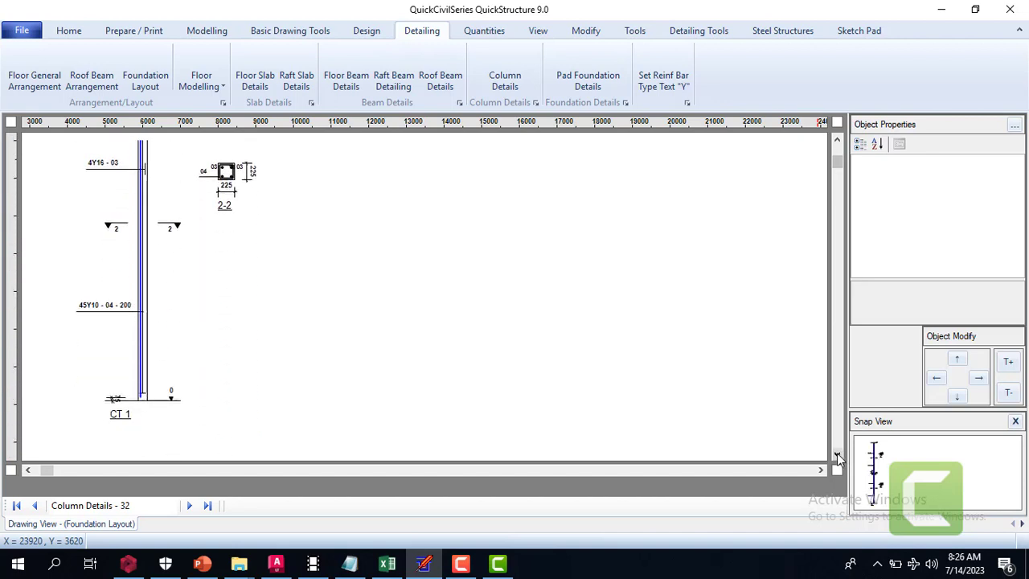
pyautogui.click(837, 455)
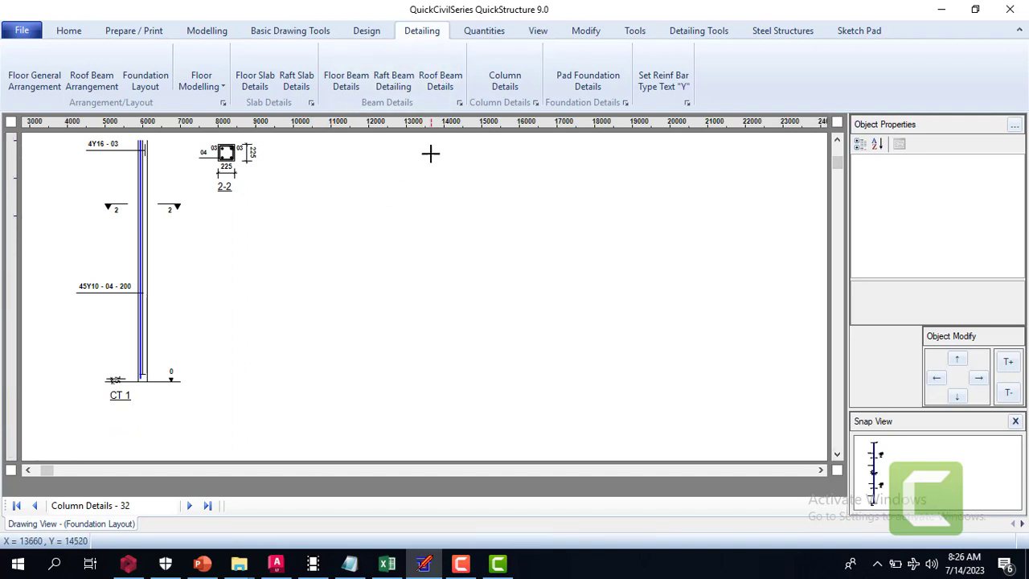
pyautogui.click(70, 31)
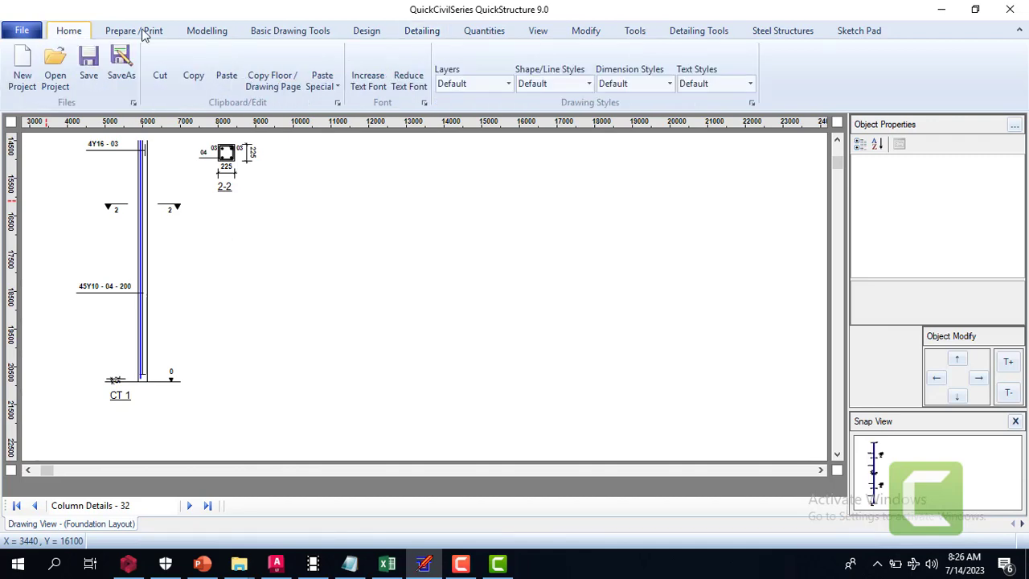
pyautogui.click(197, 33)
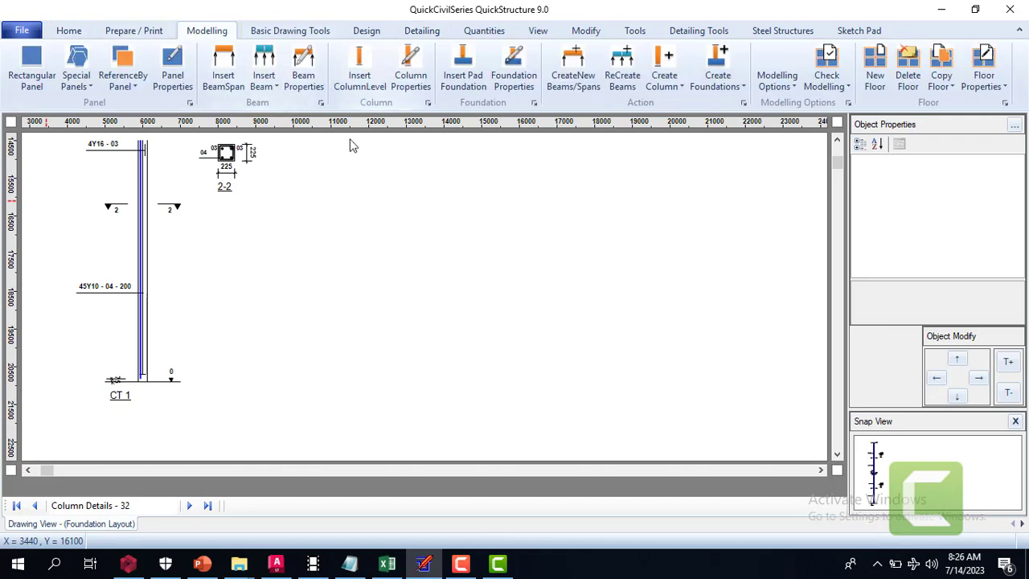
pyautogui.click(838, 143)
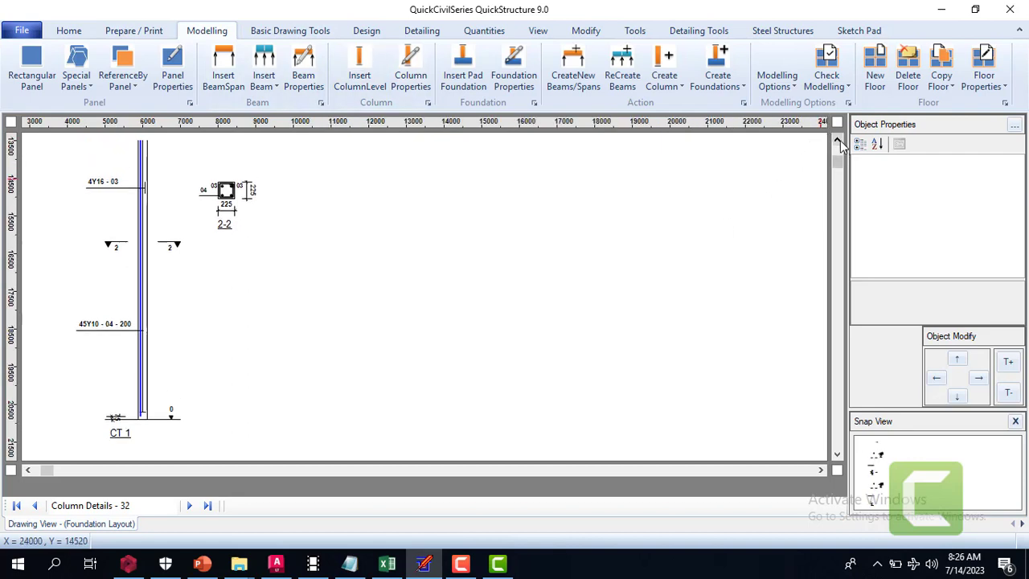
pyautogui.click(838, 144)
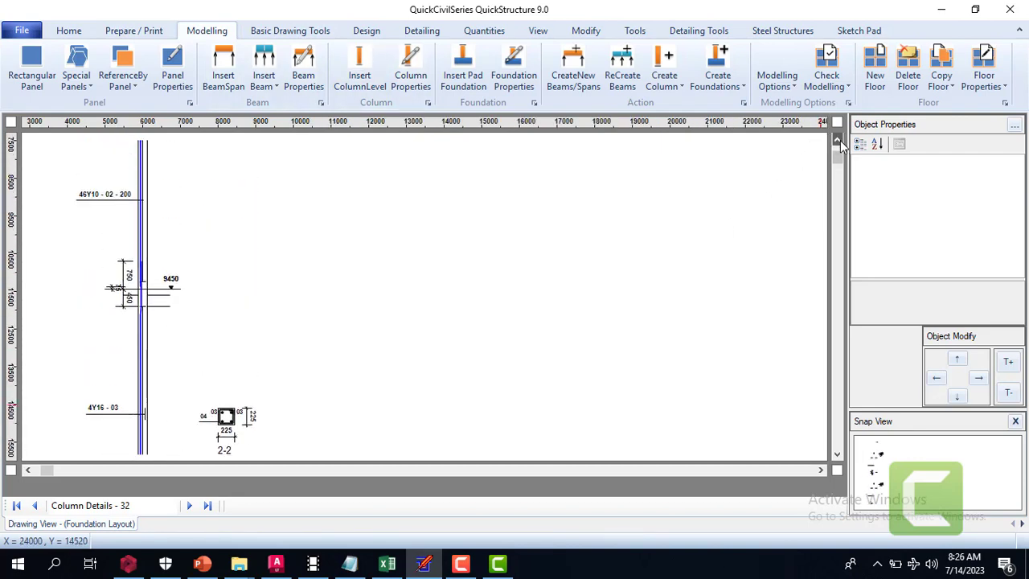
pyautogui.click(838, 143)
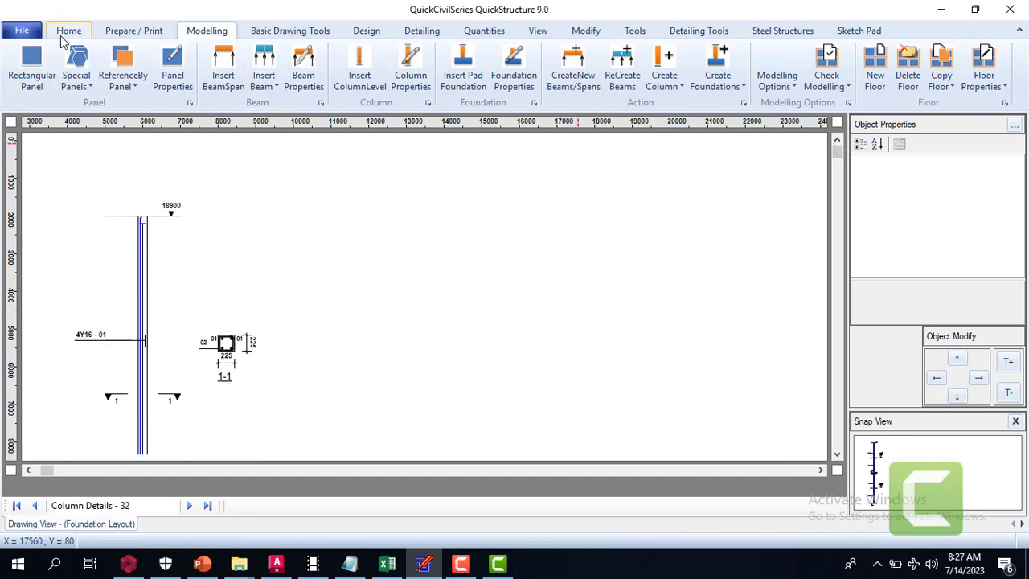
# Start a new project with an empty Floor 1
pyautogui.click(22, 36)
pyautogui.click(61, 66)
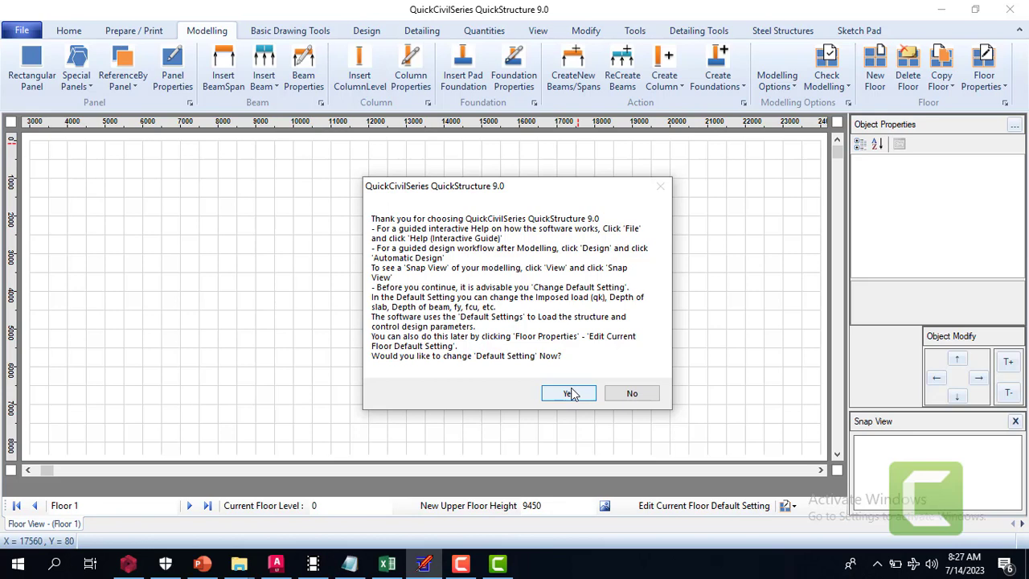
# Open the current floor's default settings, check the slab and beam fy and the depth of beam, and apply the settings
pyautogui.click(570, 394)
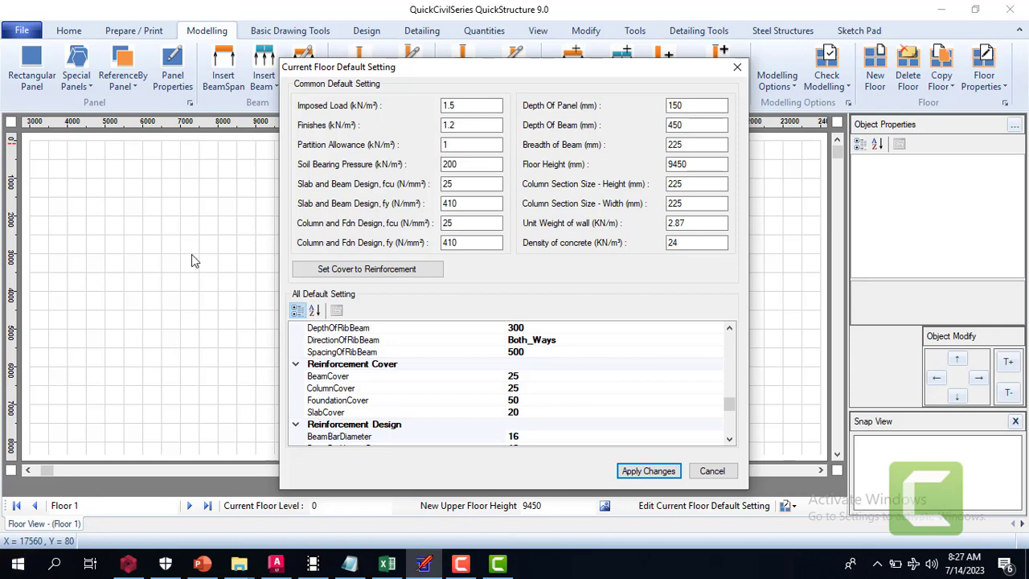
pyautogui.click(461, 203)
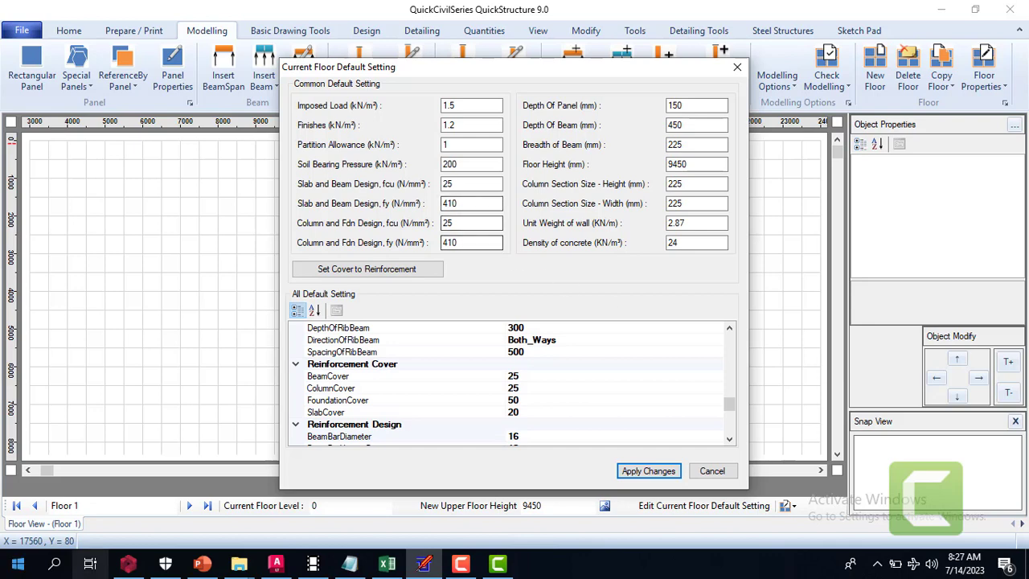
pyautogui.click(697, 127)
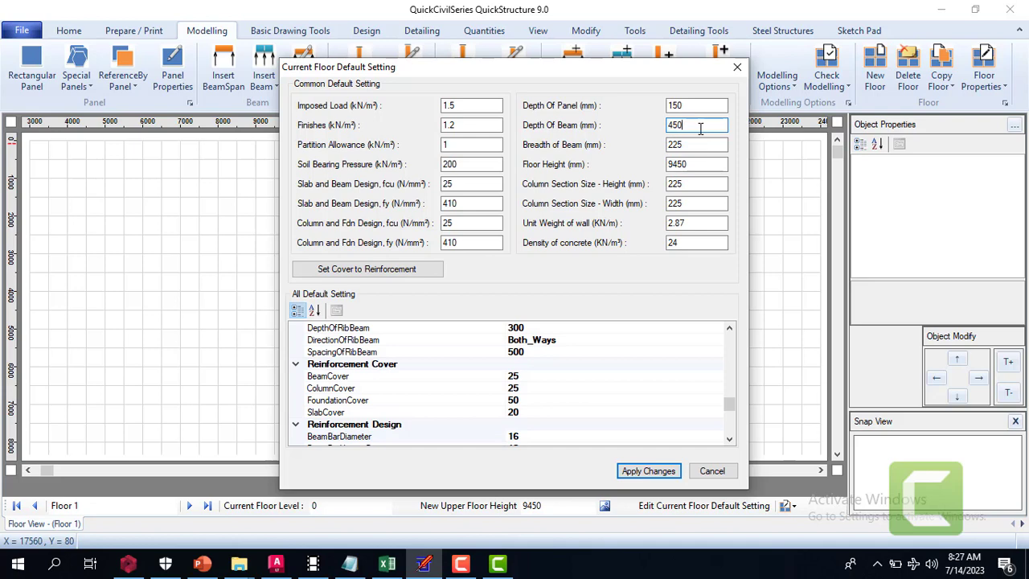
pyautogui.click(649, 471)
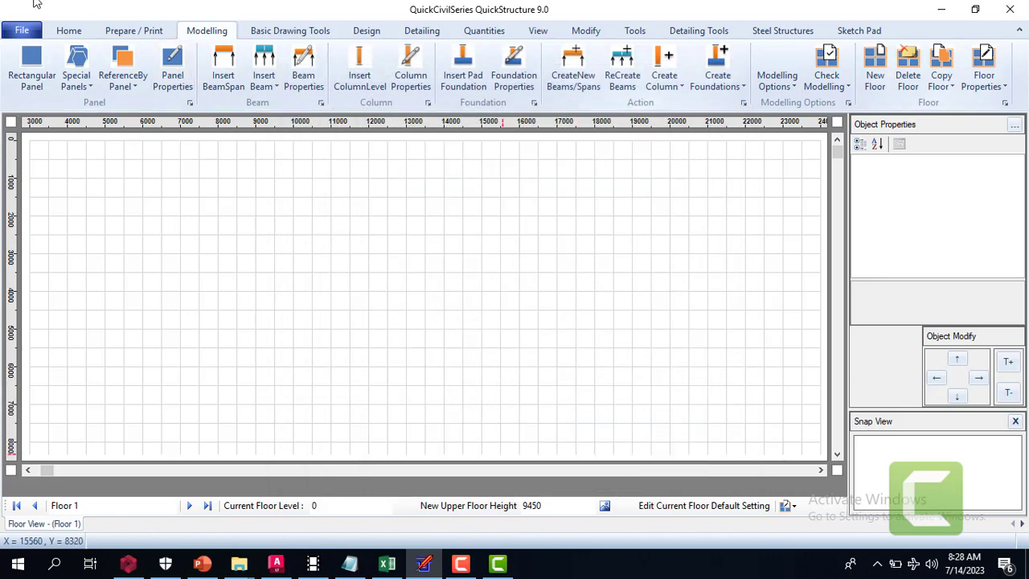
# Draw a rectangular panel about 3000 mm wide and 3500 mm high, starting near X 5500, Y 1500 on Floor 1
pyautogui.click(37, 65)
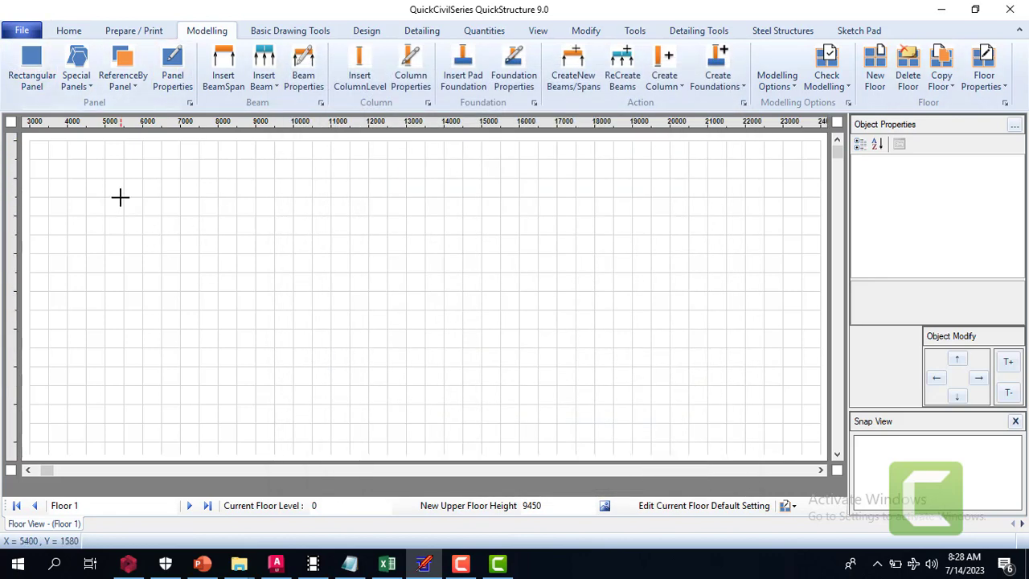
pyautogui.moveTo(155, 210)
pyautogui.mouseDown()
pyautogui.moveTo(241, 340)
pyautogui.moveTo(214, 322)
pyautogui.moveTo(233, 338)
pyautogui.mouseUp()
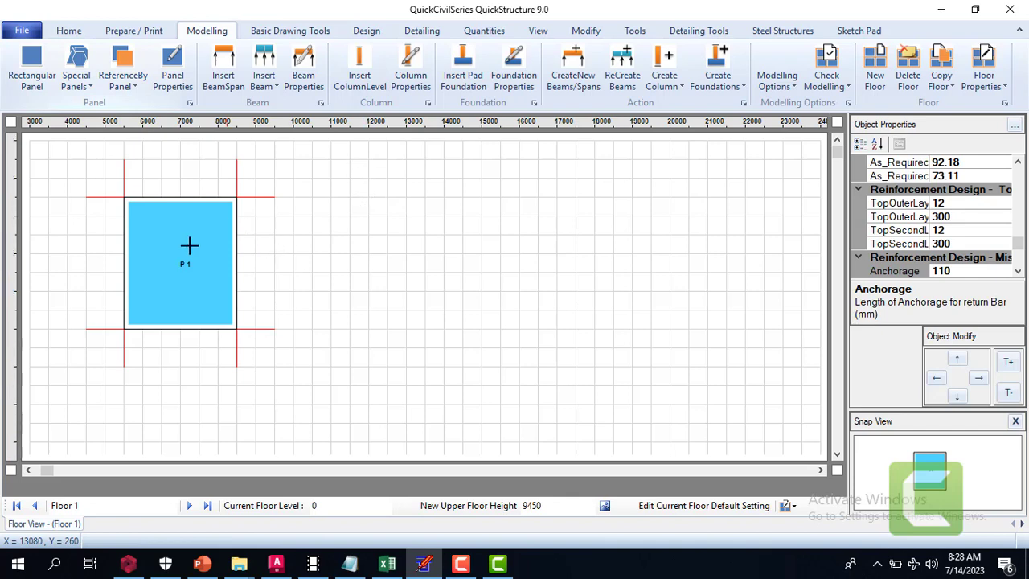
# Examine panel P 1's properties, from the reinforcement design and moments through loading to the geometry values
pyautogui.click(1018, 272)
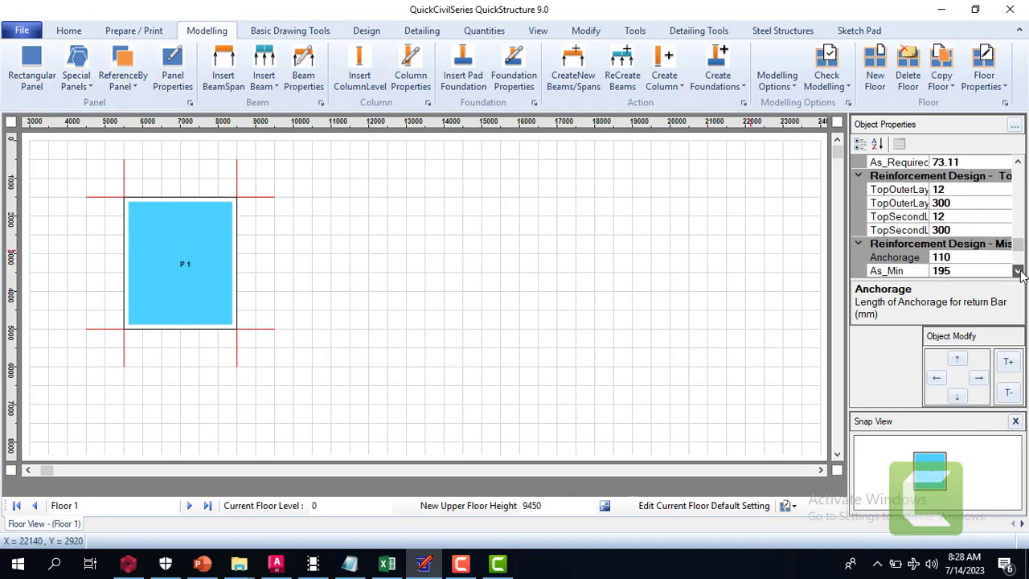
pyautogui.click(1018, 272)
pyautogui.click(1018, 271)
pyautogui.click(1018, 272)
pyautogui.click(1018, 272)
pyautogui.click(1018, 272)
pyautogui.click(1018, 271)
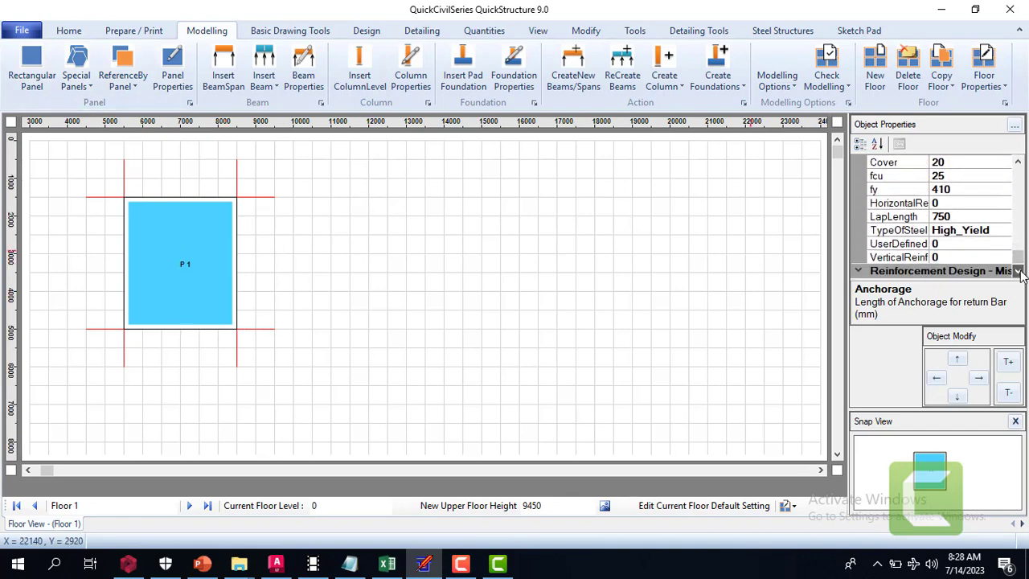
pyautogui.click(1018, 162)
pyautogui.click(1018, 162)
pyautogui.click(1019, 162)
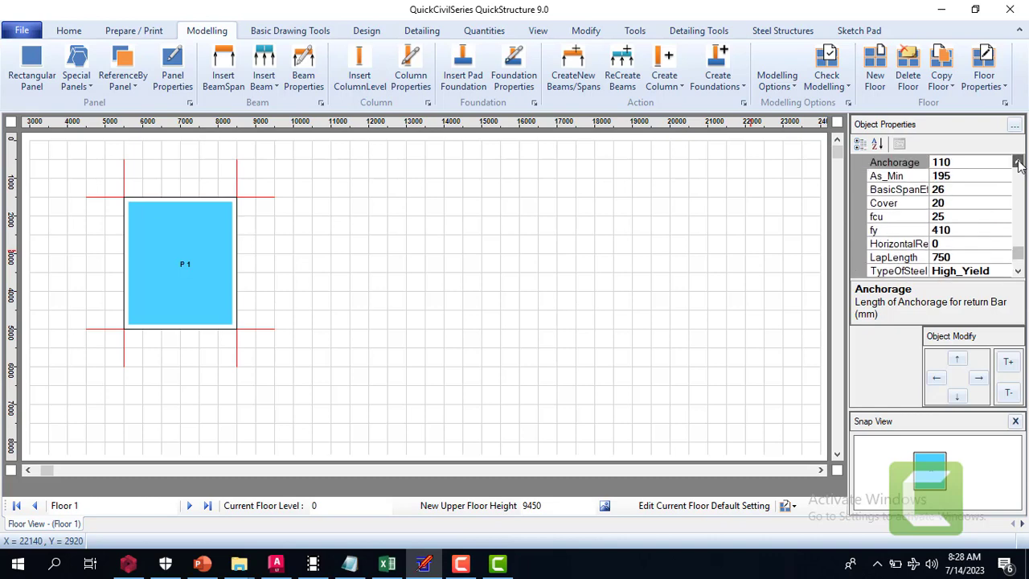
pyautogui.click(1018, 161)
pyautogui.click(1018, 162)
pyautogui.click(1018, 162)
pyautogui.click(1018, 162)
pyautogui.click(1018, 162)
pyautogui.click(1018, 162)
pyautogui.click(1018, 161)
pyautogui.click(1018, 162)
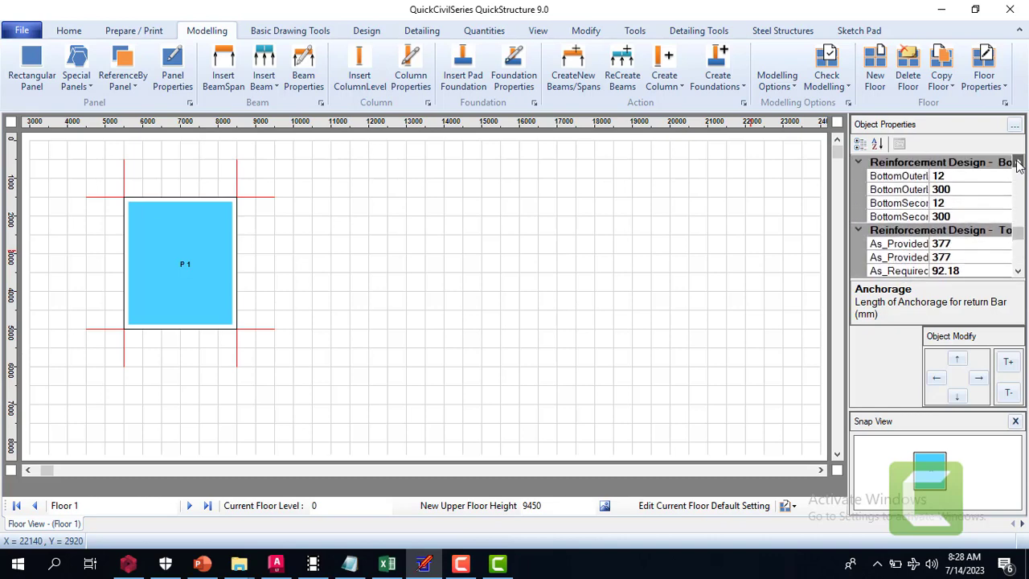
pyautogui.click(1018, 162)
pyautogui.click(1018, 161)
pyautogui.click(1018, 162)
pyautogui.click(1019, 162)
pyautogui.click(1018, 162)
pyautogui.click(1018, 161)
pyautogui.click(1018, 161)
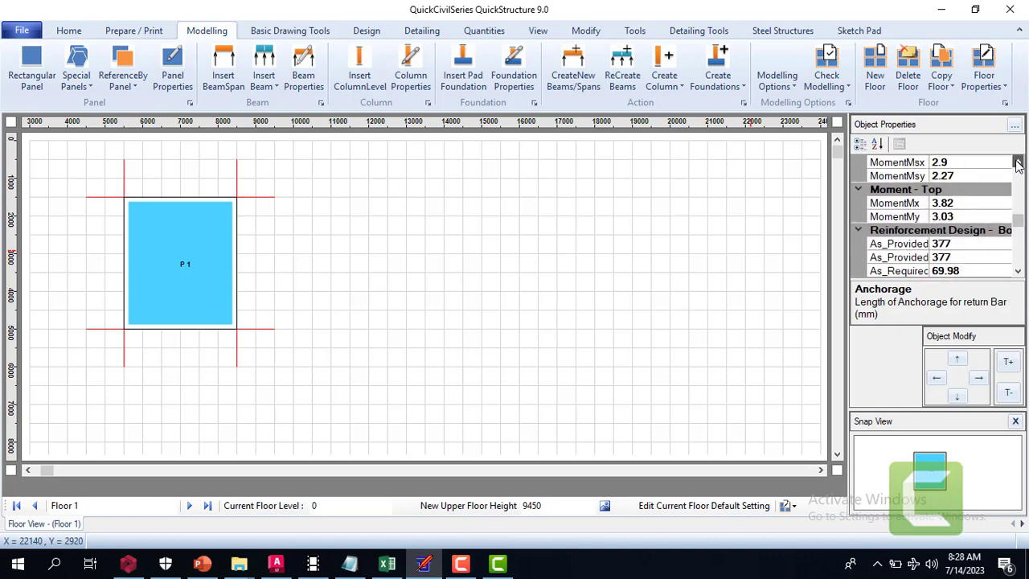
pyautogui.click(1018, 162)
pyautogui.click(1018, 161)
pyautogui.click(1018, 161)
pyautogui.click(1018, 162)
pyautogui.click(1018, 162)
pyautogui.click(1018, 162)
pyautogui.click(1018, 162)
pyautogui.click(1018, 161)
pyautogui.click(1018, 162)
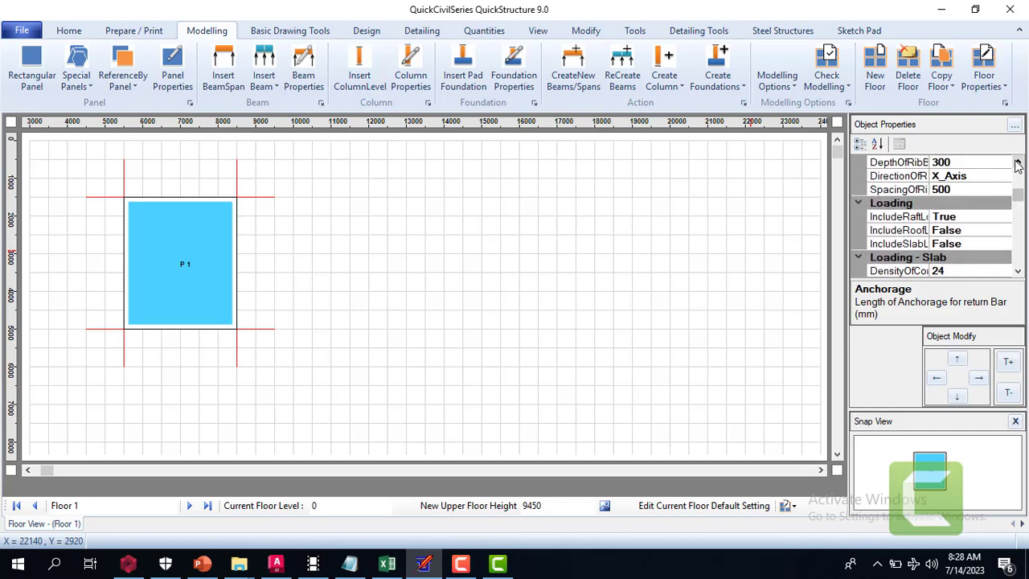
pyautogui.click(1019, 162)
pyautogui.click(1018, 162)
pyautogui.click(1018, 161)
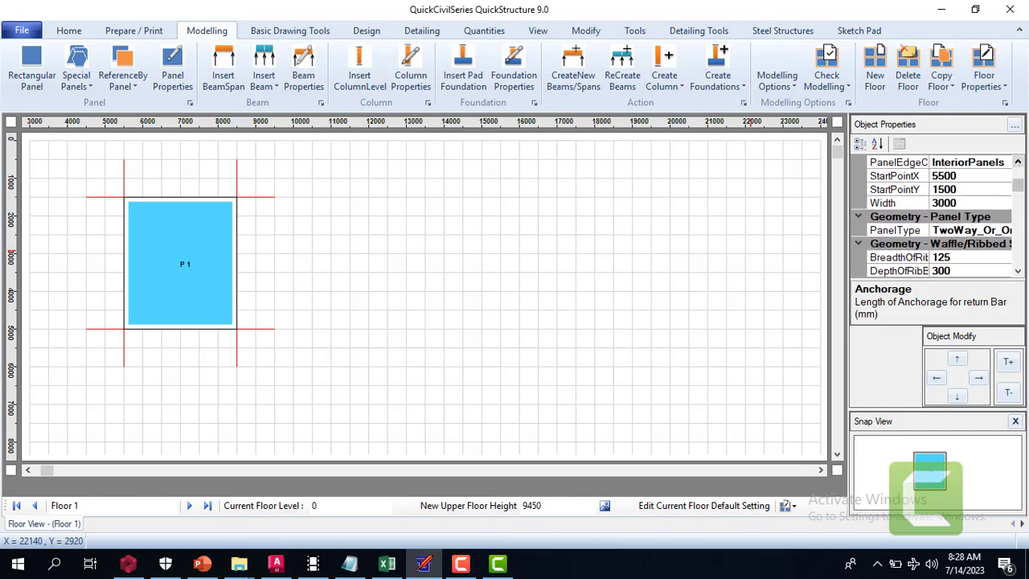
pyautogui.click(1018, 162)
pyautogui.click(1018, 161)
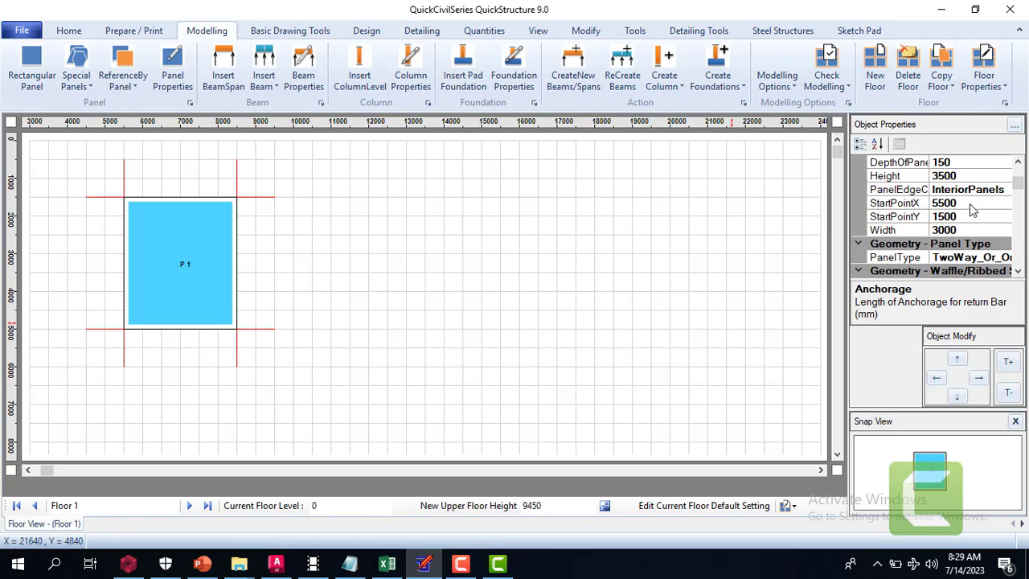
# Examine panel P 1's geometry properties and the slab types available for its PanelType, keeping TwoWay_Or_OneWay_SlabPanel
pyautogui.click(1018, 163)
pyautogui.click(1018, 162)
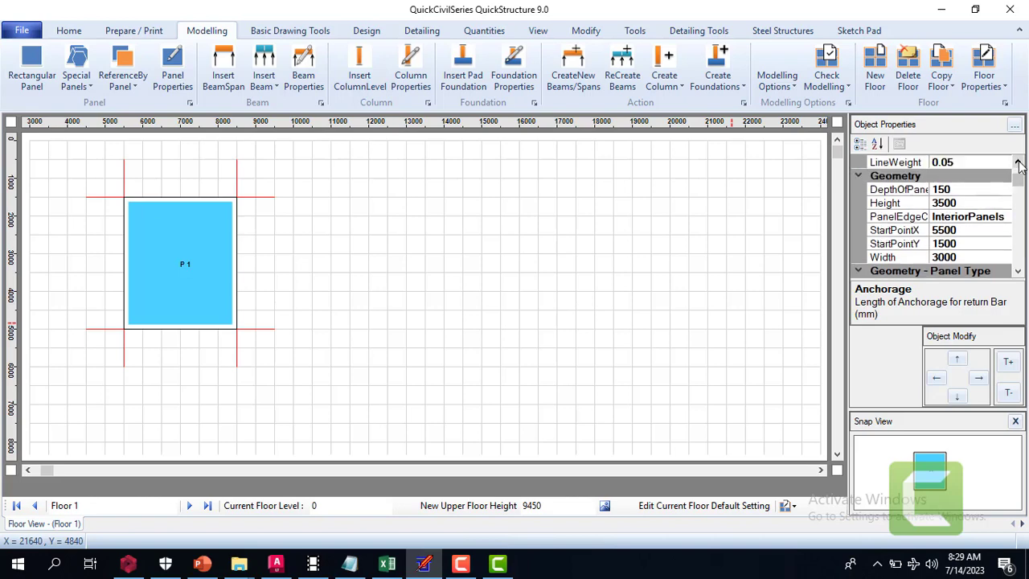
pyautogui.click(1018, 271)
pyautogui.click(1018, 271)
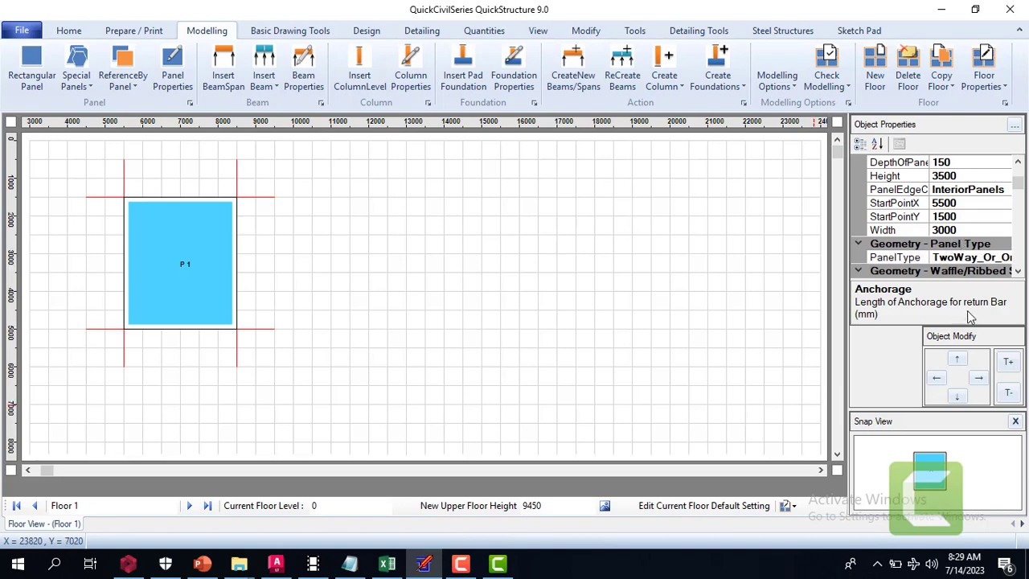
pyautogui.click(1018, 272)
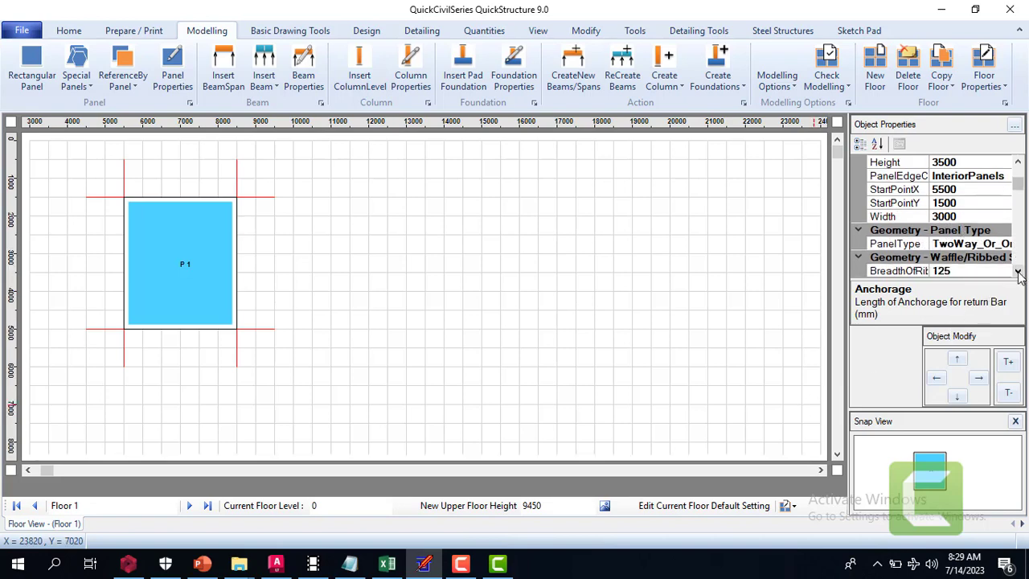
pyautogui.click(1018, 271)
pyautogui.click(1018, 272)
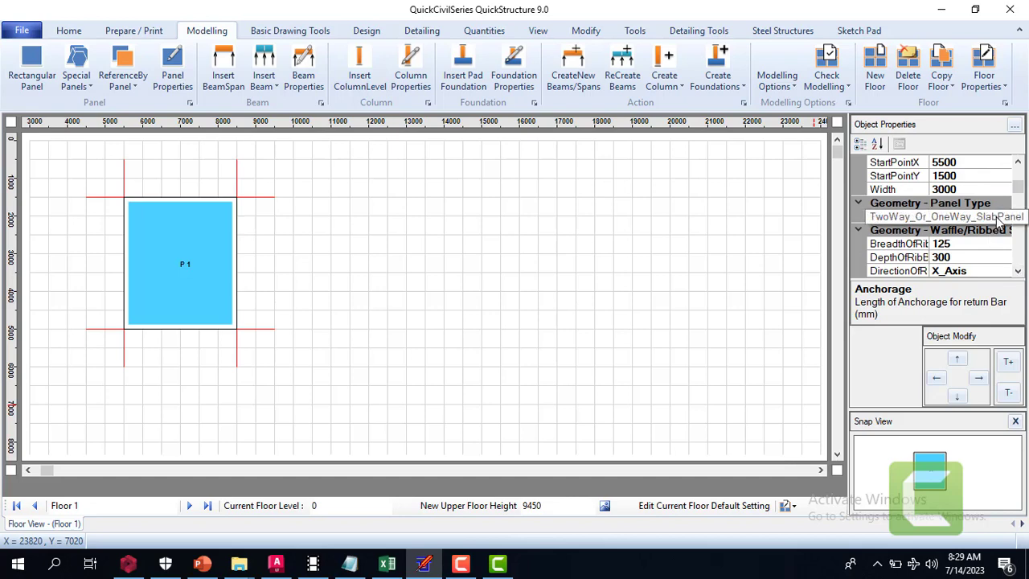
pyautogui.click(1002, 217)
pyautogui.click(1005, 218)
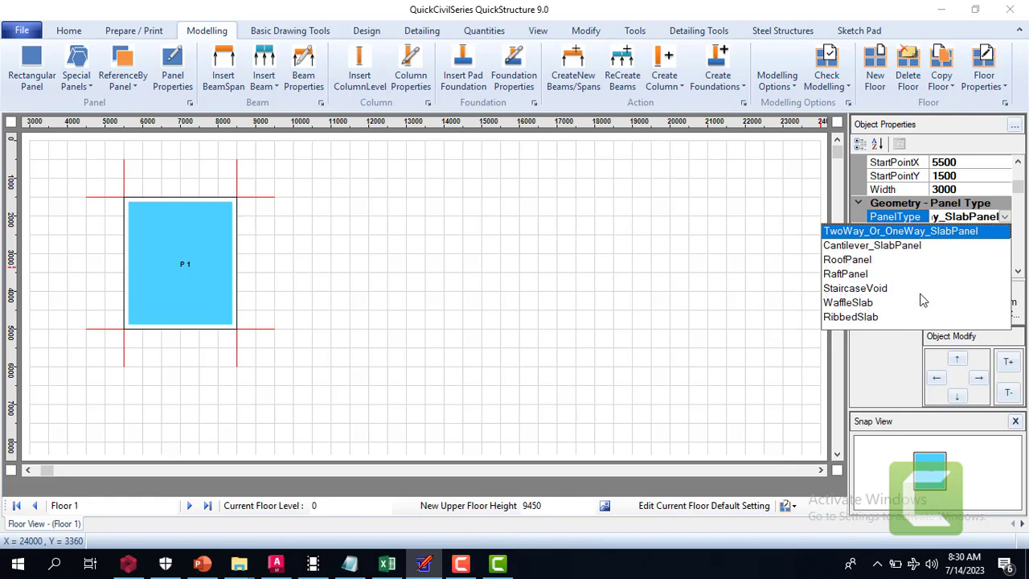
pyautogui.click(1005, 217)
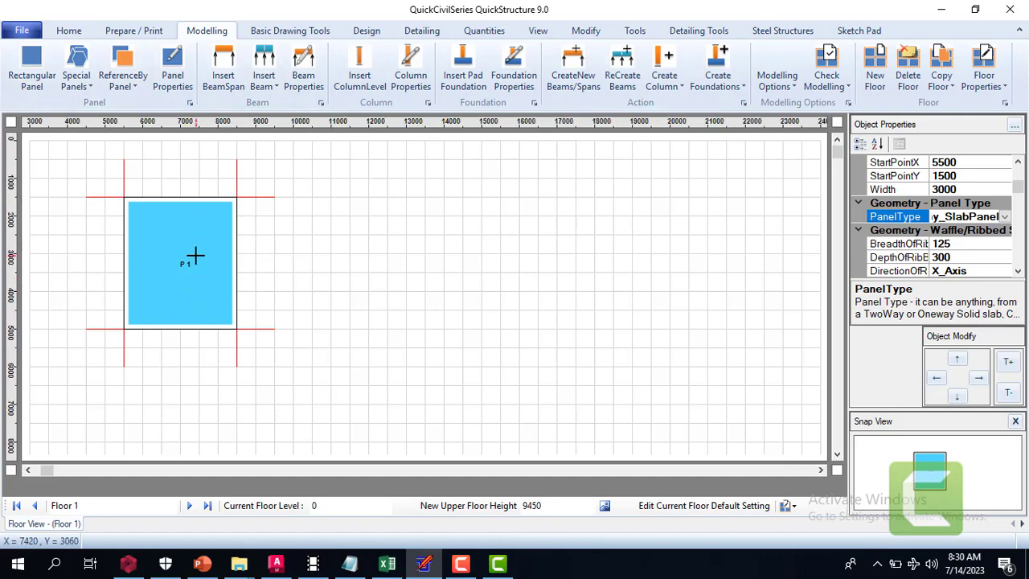
# Copy panel P 1 once to its right and once directly below it
pyautogui.click(196, 255)
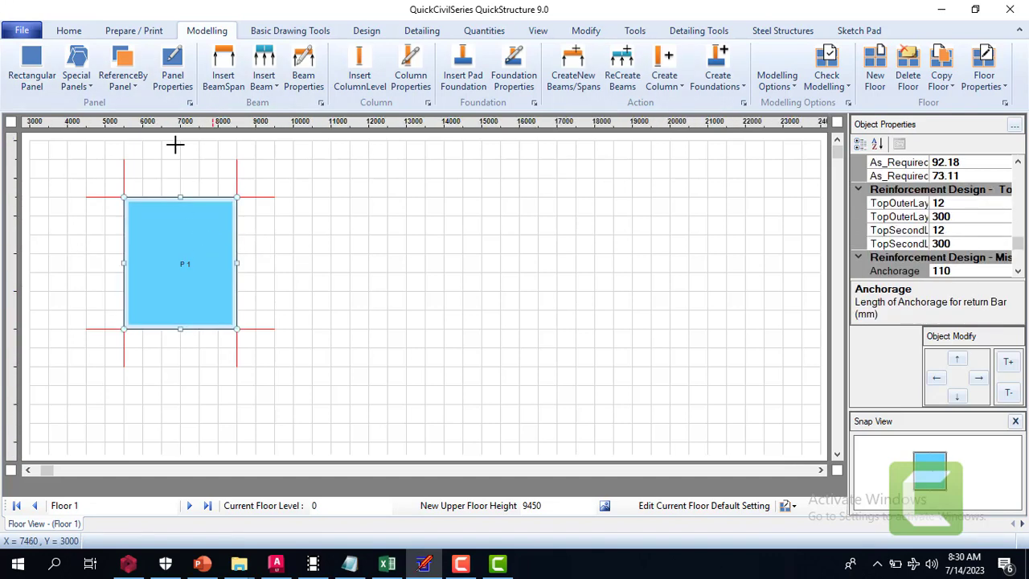
pyautogui.click(119, 78)
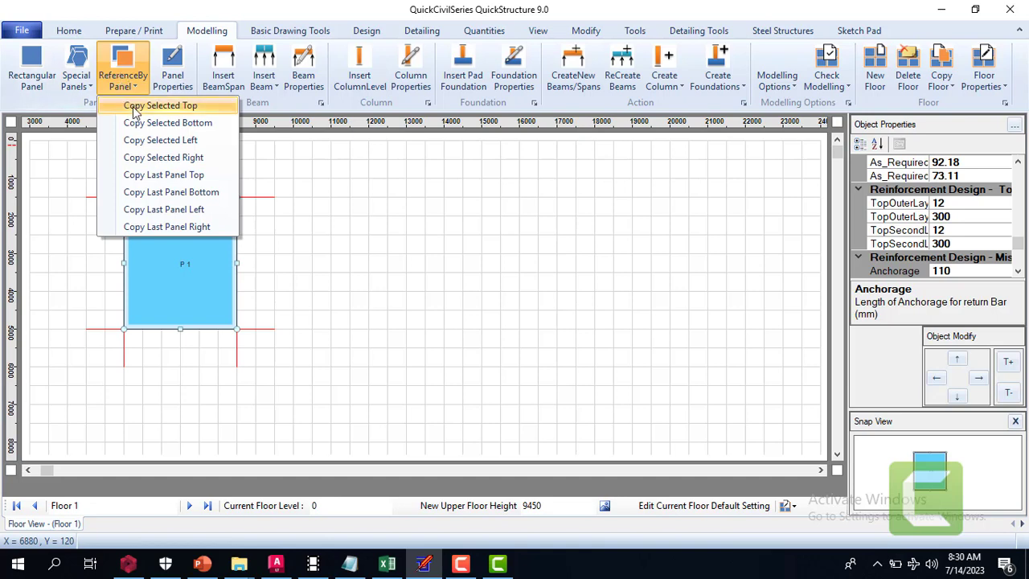
pyautogui.click(196, 159)
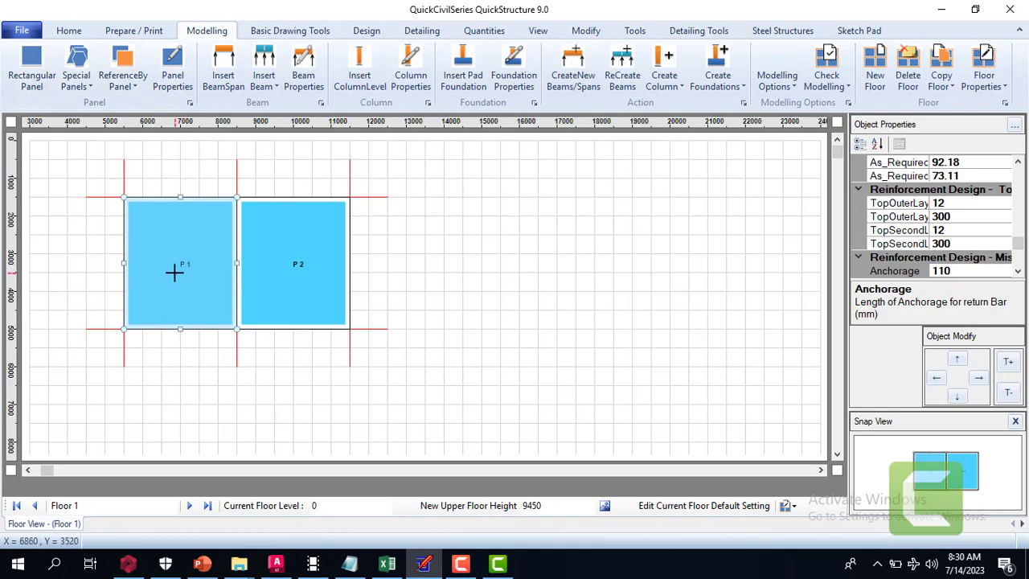
pyautogui.click(135, 88)
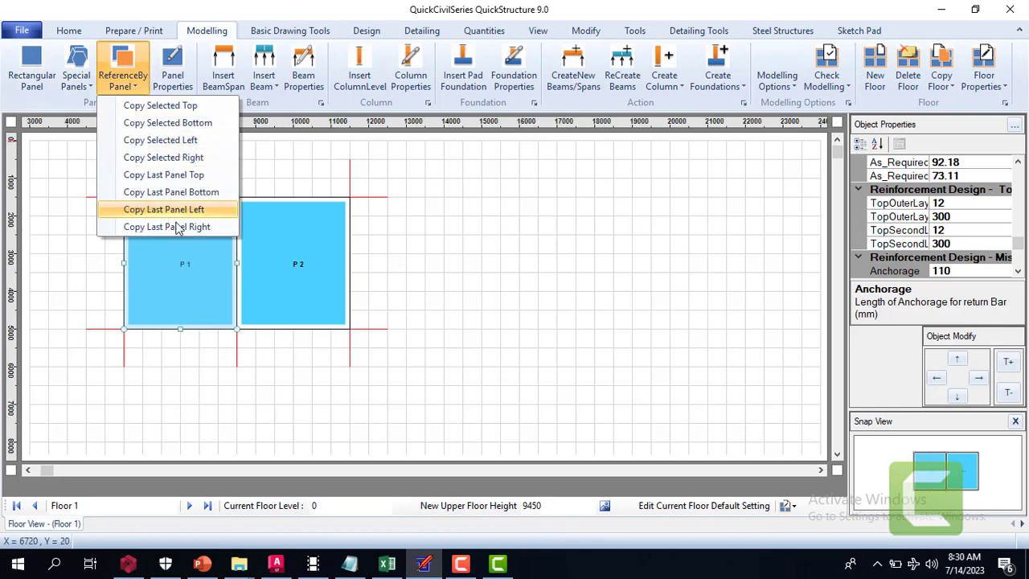
pyautogui.click(199, 131)
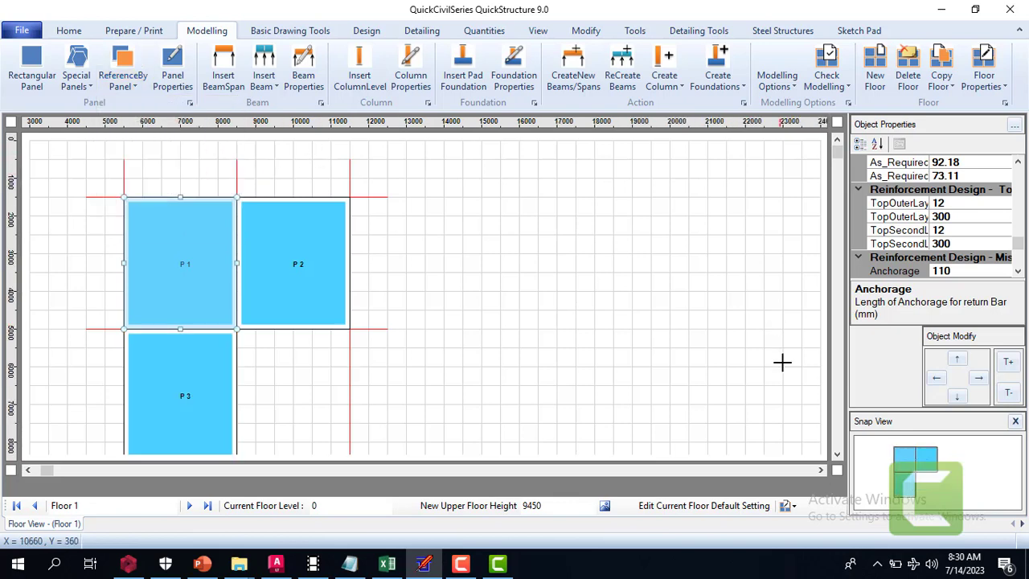
# Copy panel P 2 to its right to extend the upper row of panels
pyautogui.click(837, 455)
pyautogui.click(837, 455)
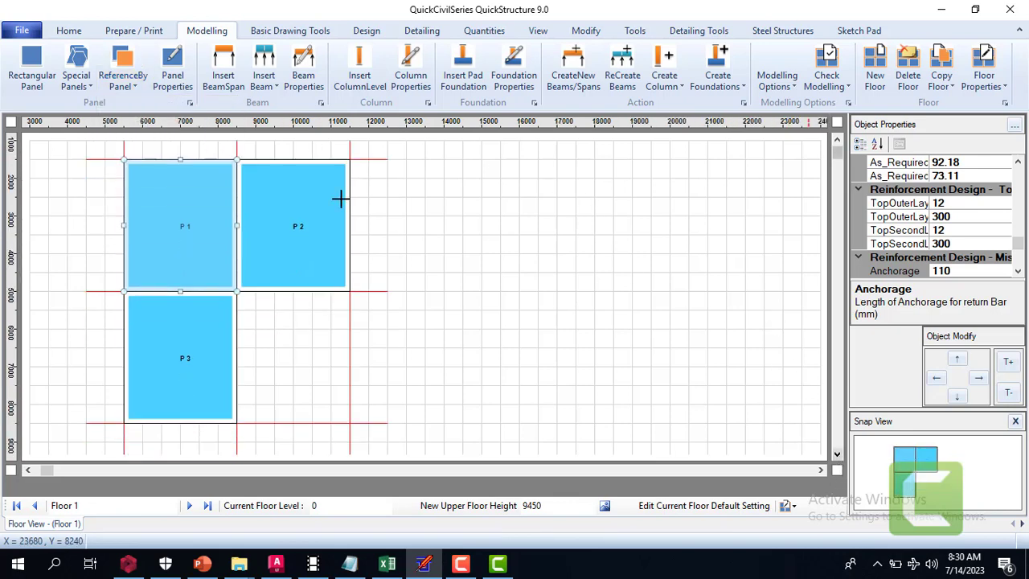
pyautogui.click(342, 202)
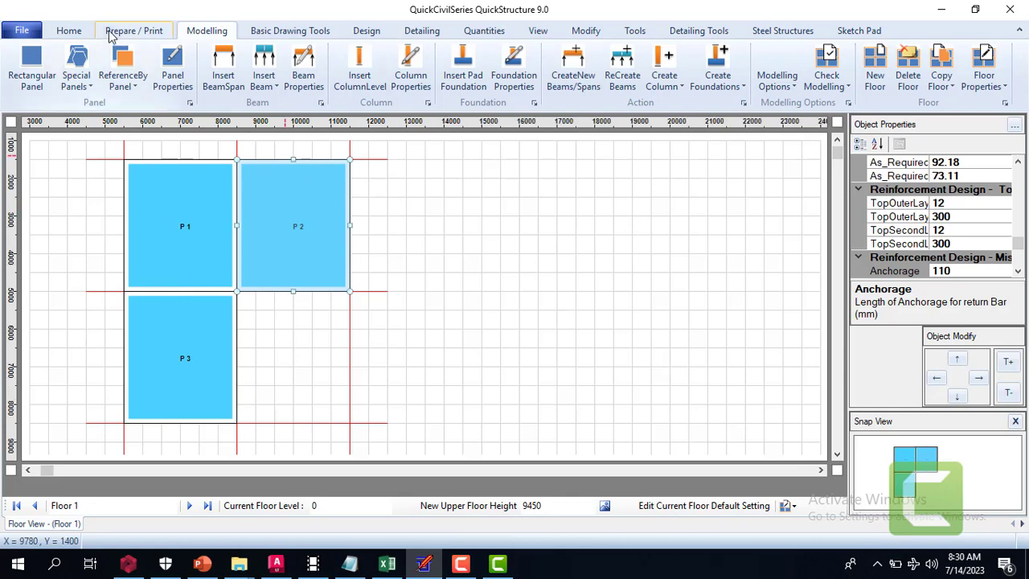
pyautogui.click(123, 79)
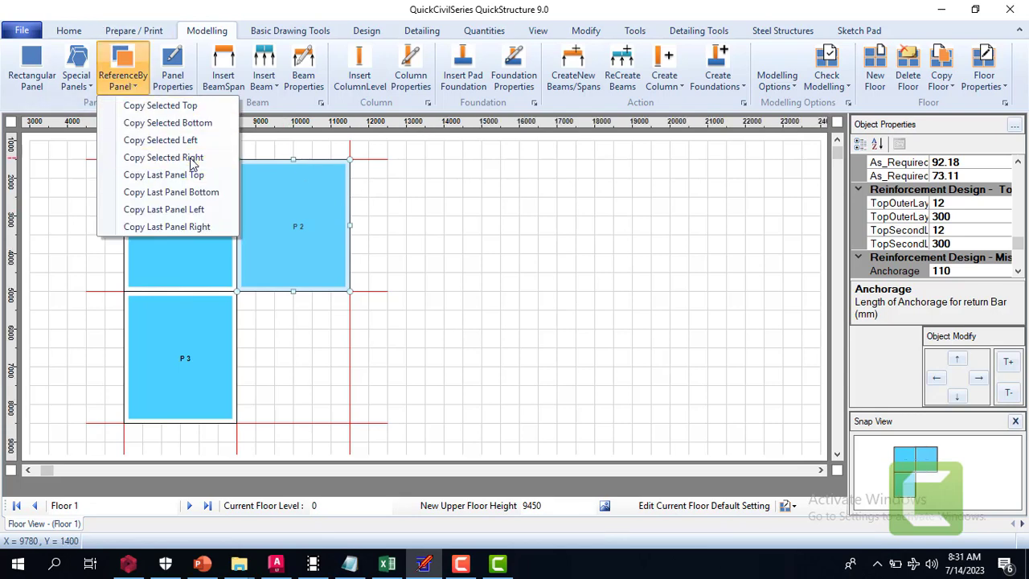
pyautogui.click(193, 159)
# Set the width of the rightmost panel in the upper row to 900 mm
pyautogui.click(433, 210)
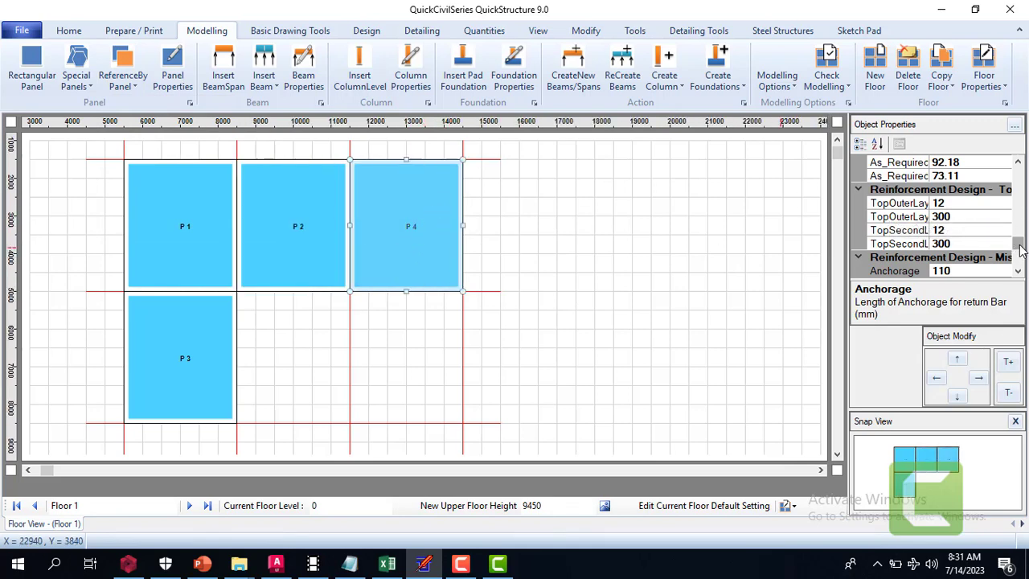
pyautogui.moveTo(1020, 249); pyautogui.dragTo(1023, 176)
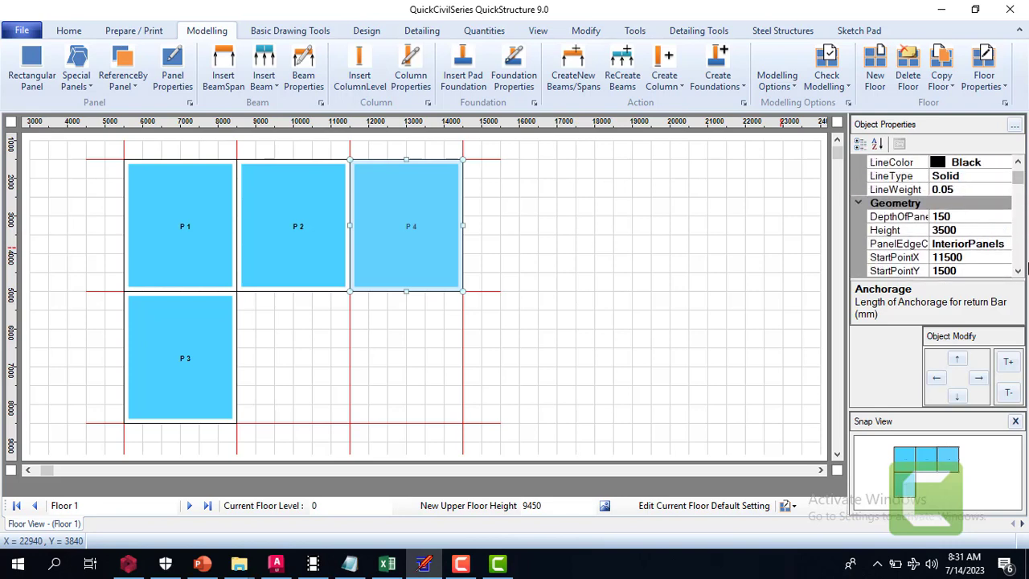
pyautogui.click(1018, 274)
pyautogui.click(1018, 274)
pyautogui.click(1018, 274)
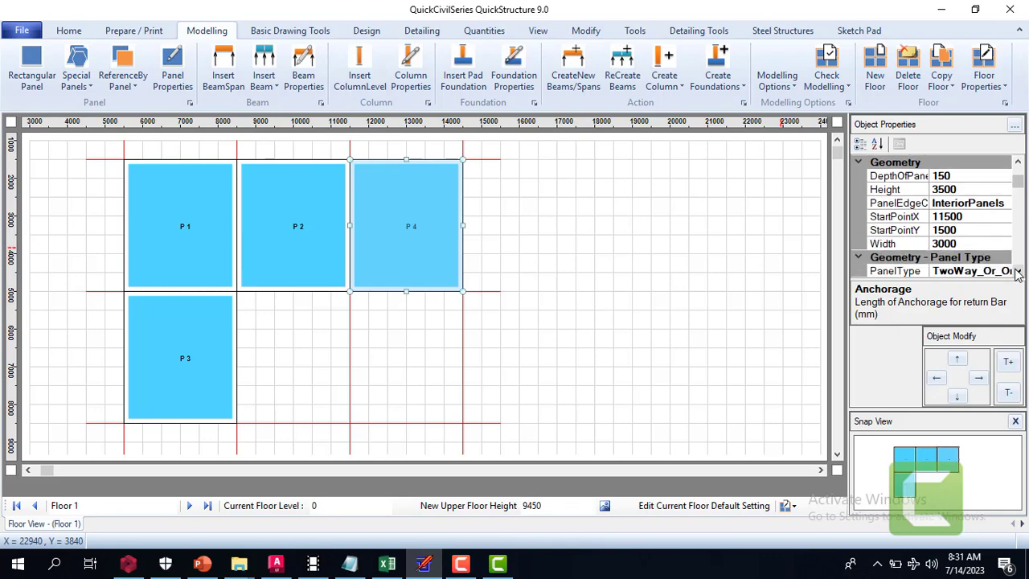
pyautogui.click(945, 243)
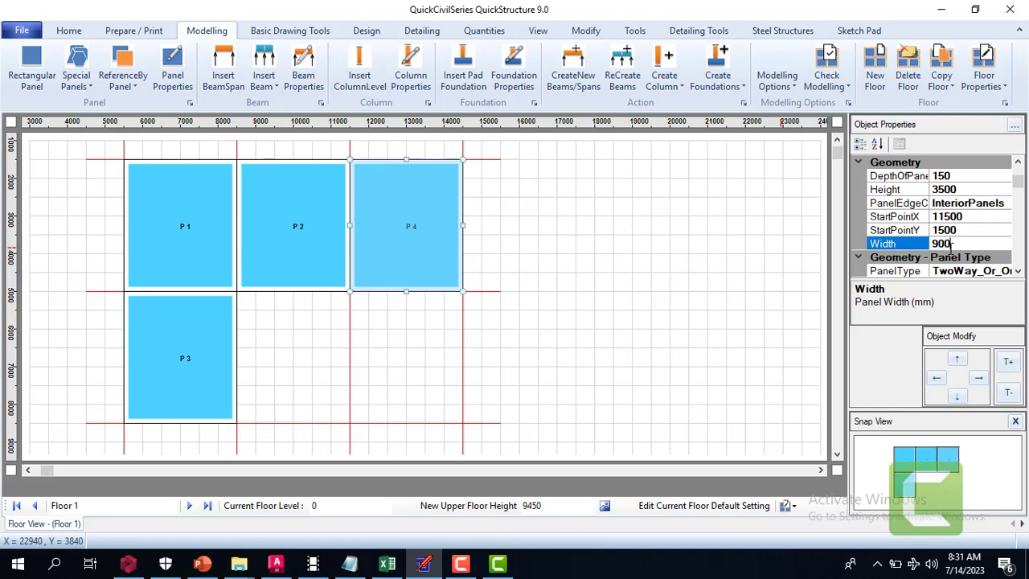
pyautogui.press('Return')
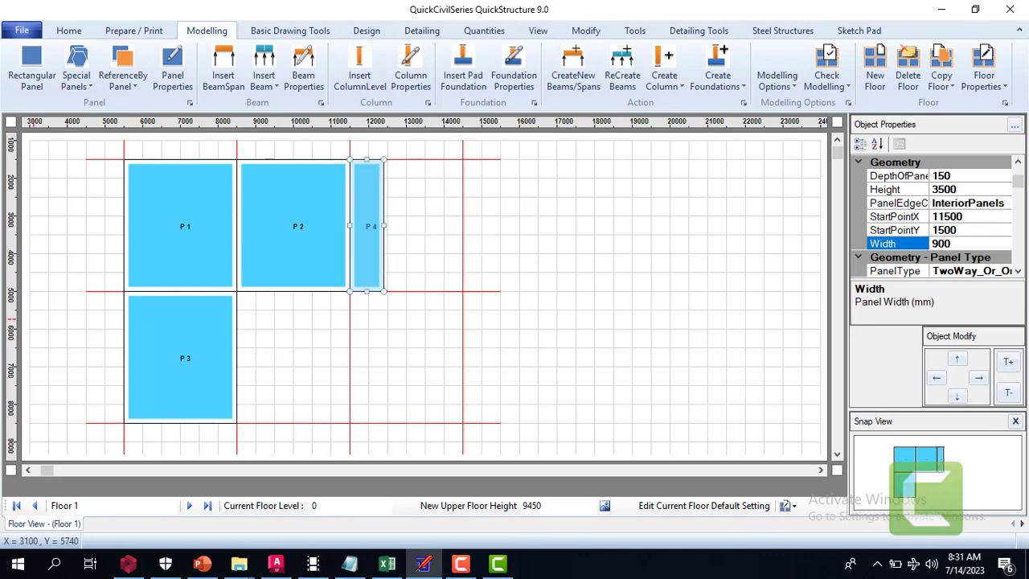
pyautogui.click(400, 201)
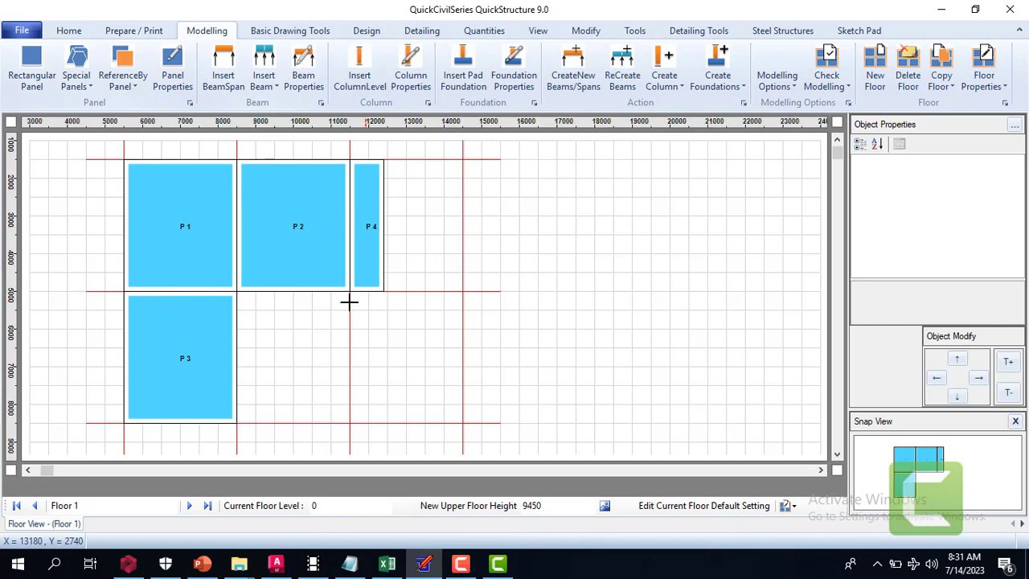
pyautogui.click(205, 380)
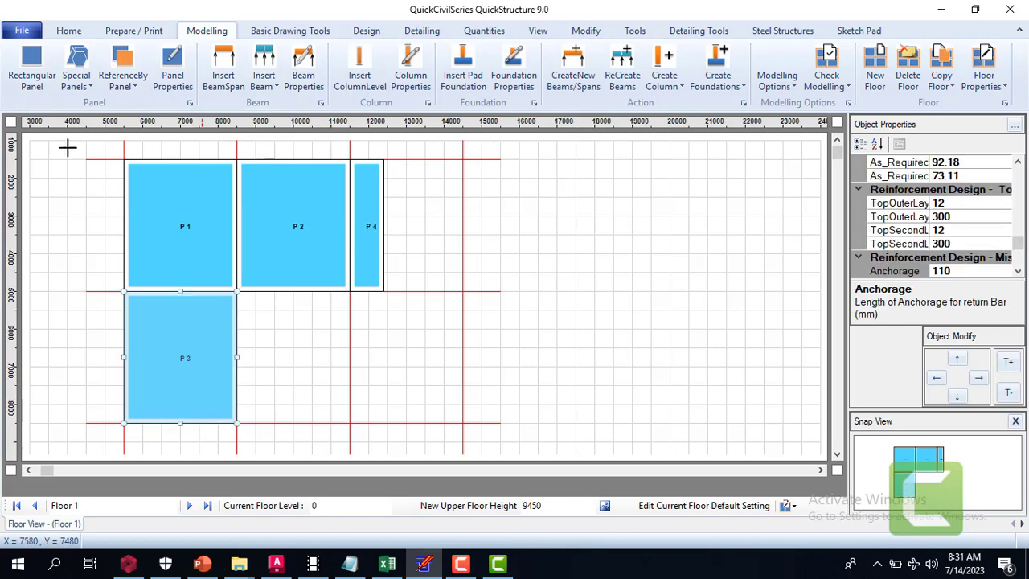
pyautogui.click(84, 80)
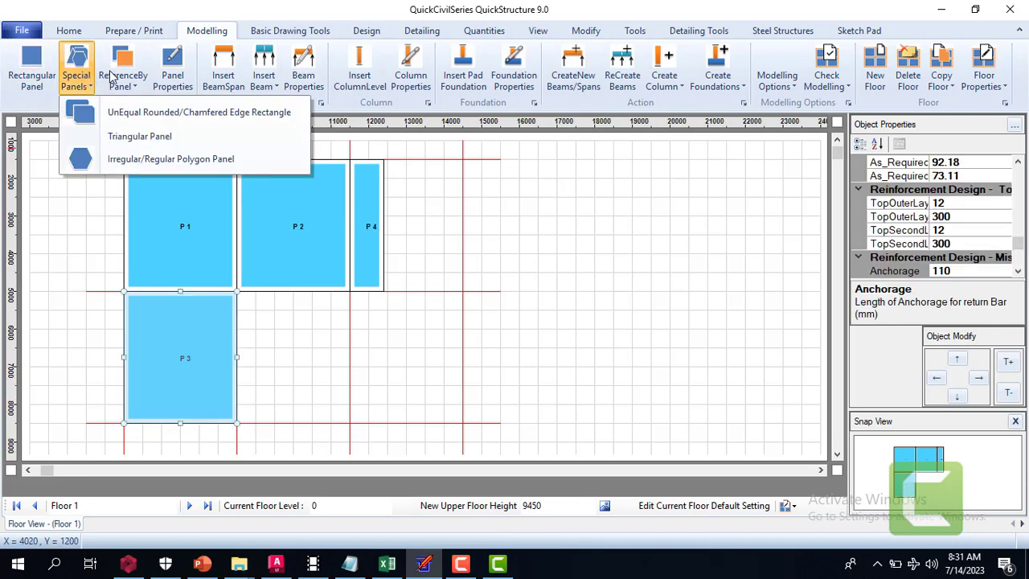
pyautogui.click(112, 78)
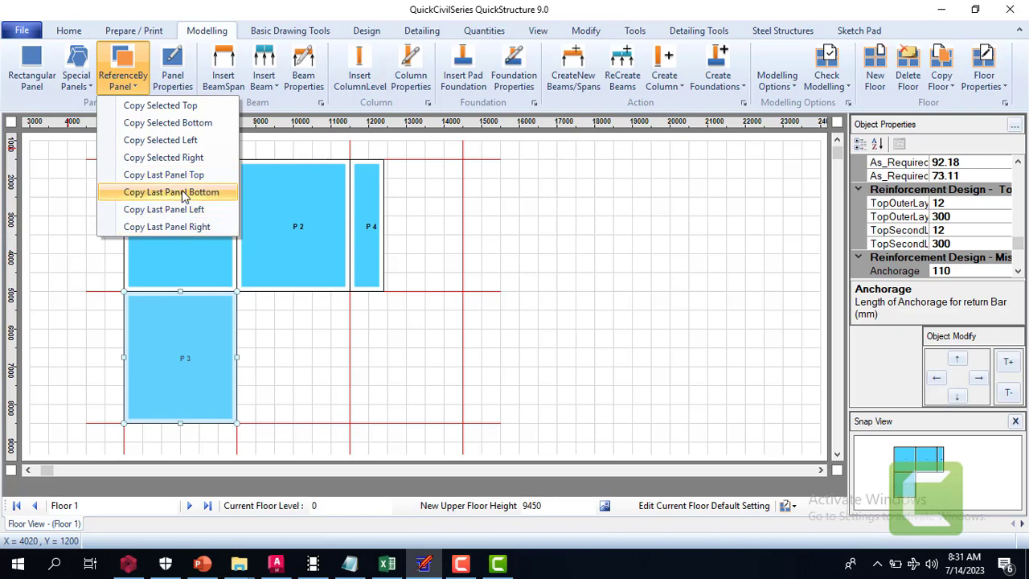
pyautogui.click(185, 196)
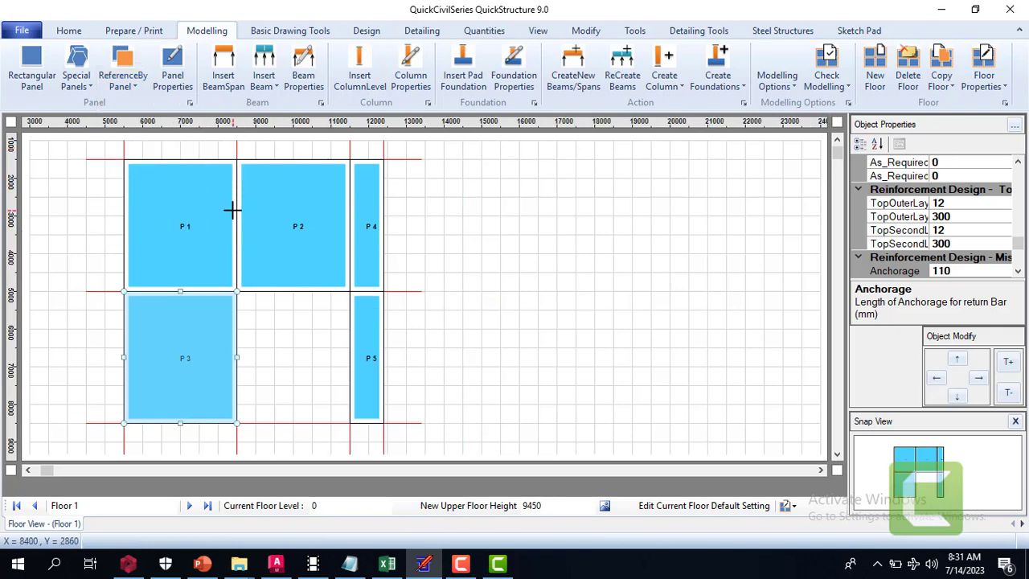
pyautogui.click(372, 373)
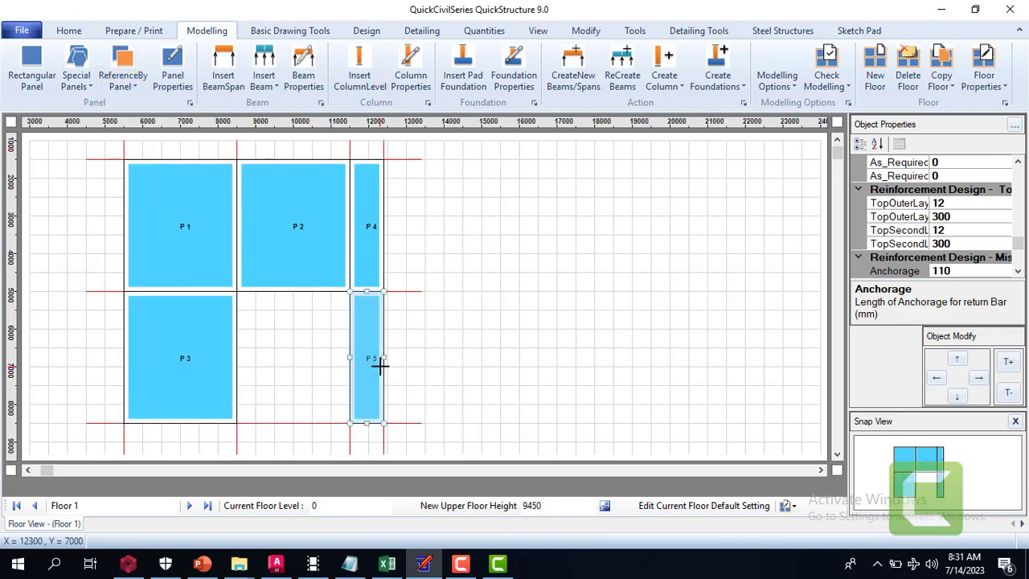
pyautogui.press('Delete')
pyautogui.click(566, 331)
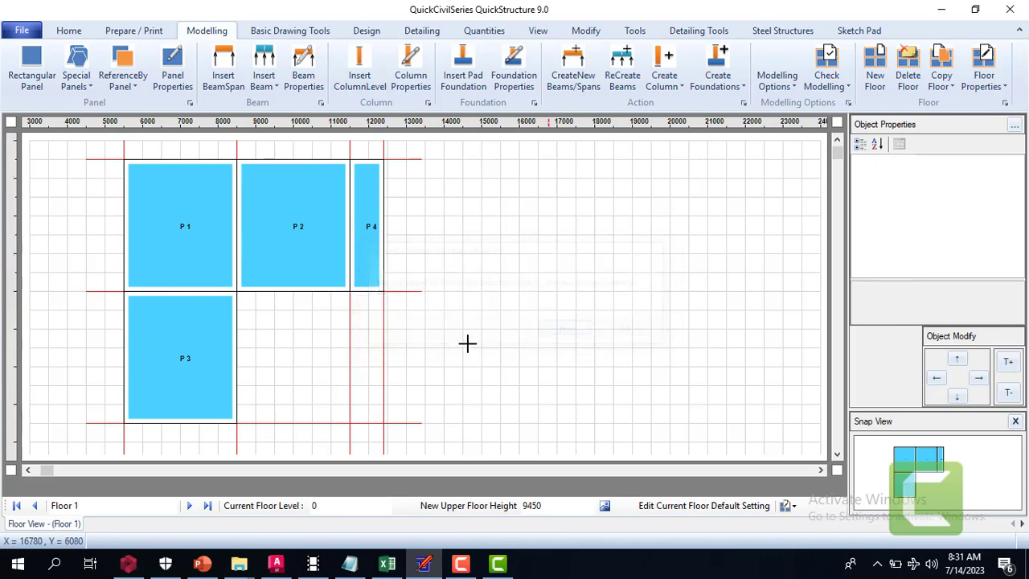
# Copy panel P 3 directly below itself to extend the first column of panels
pyautogui.click(167, 325)
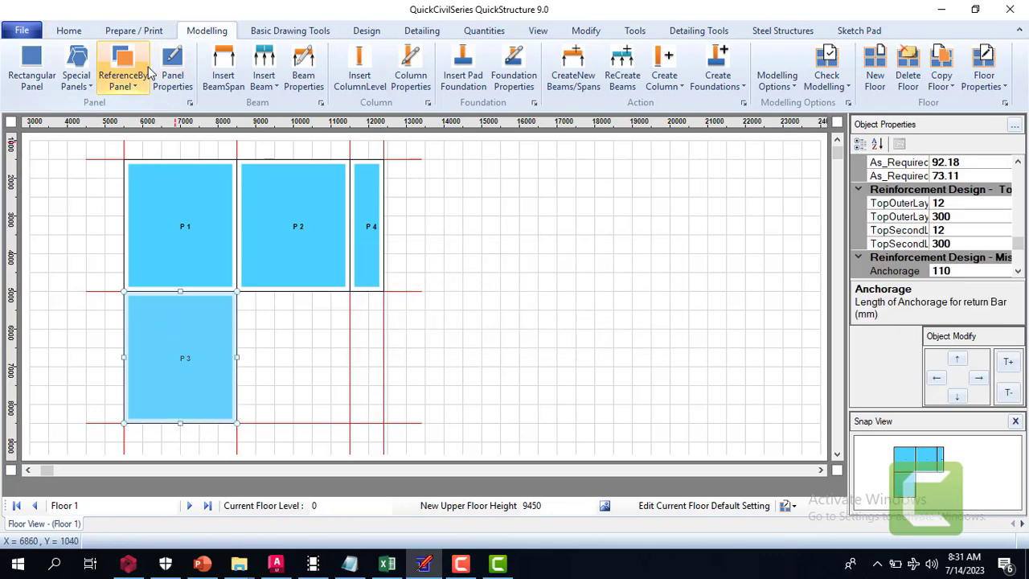
pyautogui.click(122, 77)
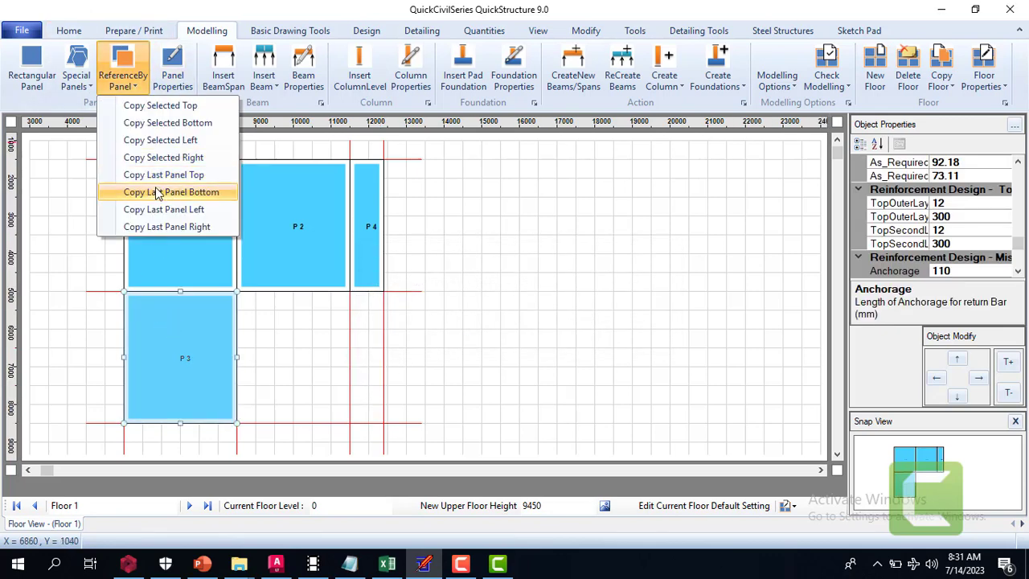
pyautogui.click(197, 127)
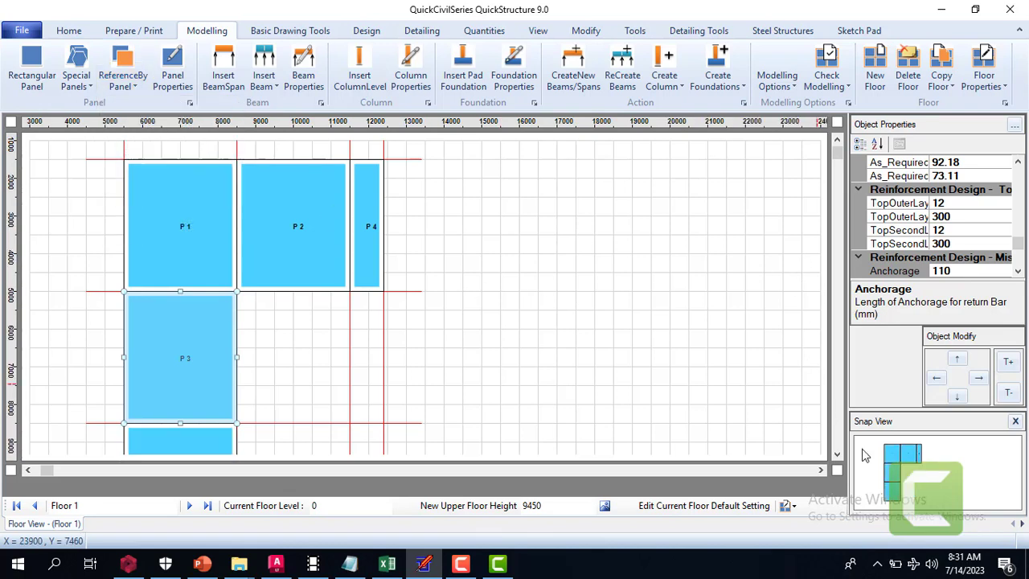
# Set the height of the lowest panel, below P 3, to 1200 mm
pyautogui.scroll(-5, 835, 454)
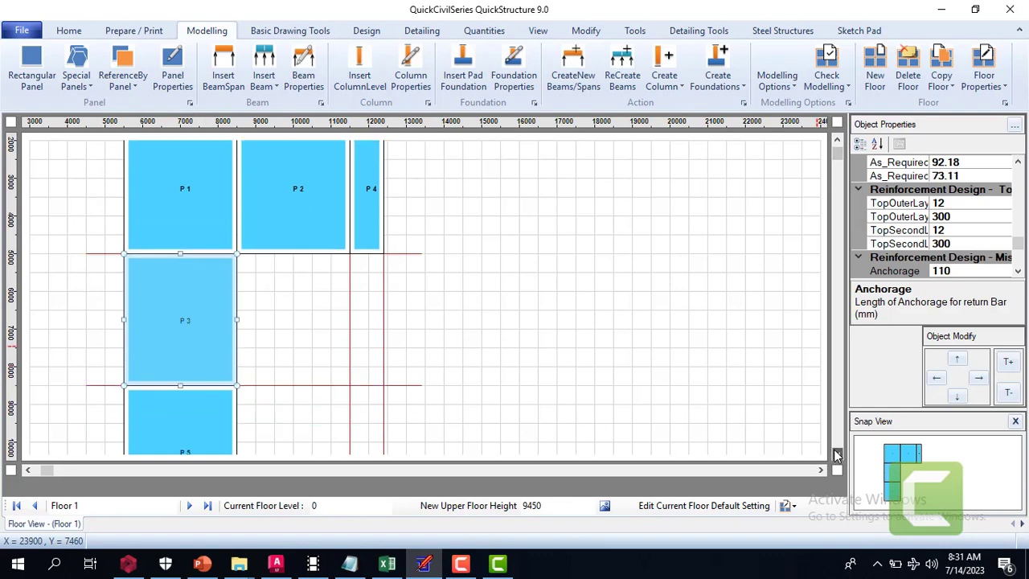
pyautogui.click(158, 356)
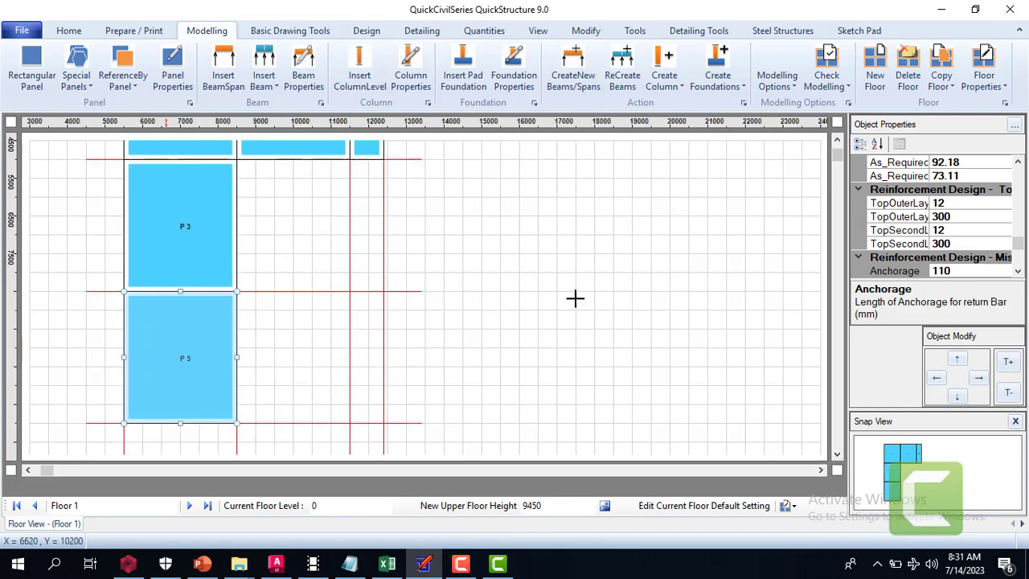
pyautogui.click(1018, 162)
pyautogui.moveTo(1019, 162); pyautogui.dragTo(1018, 163)
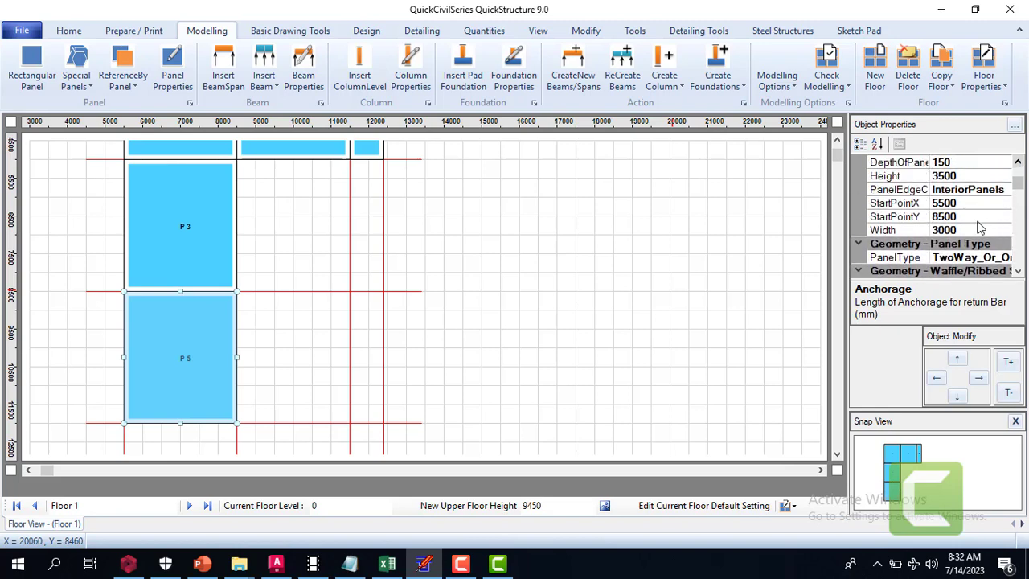
pyautogui.click(951, 231)
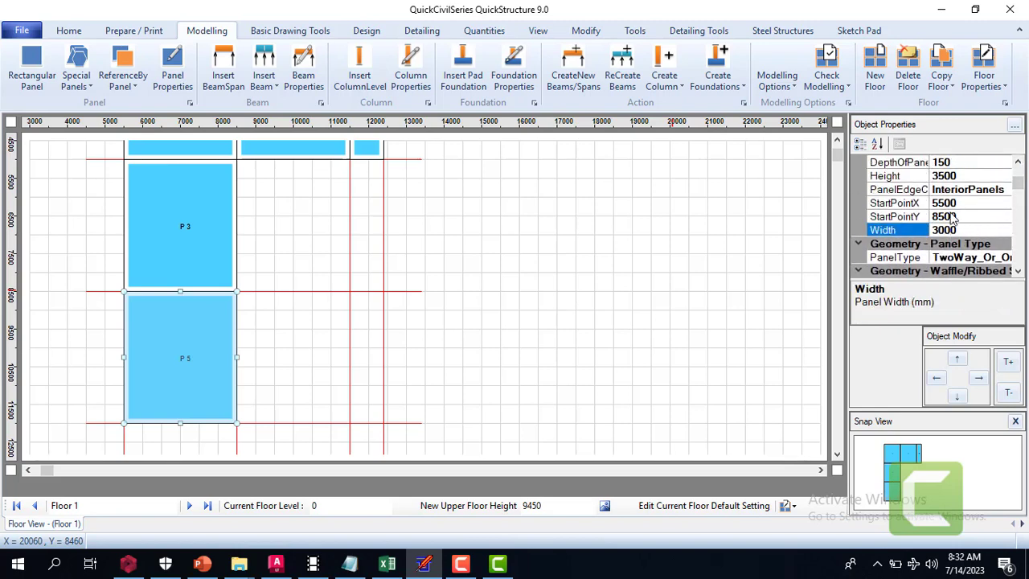
pyautogui.click(944, 176)
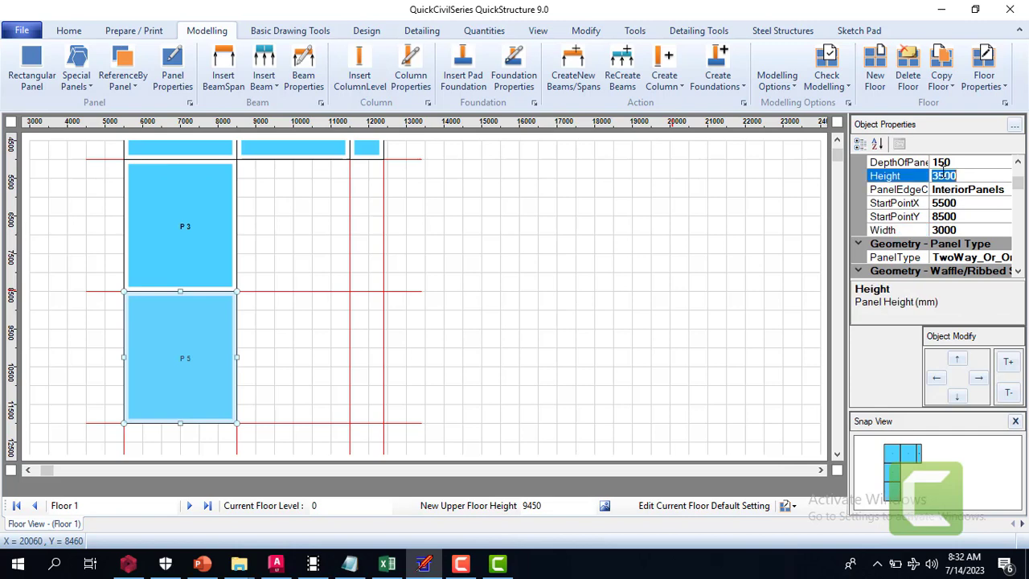
pyautogui.write('1200')
pyautogui.press('Return')
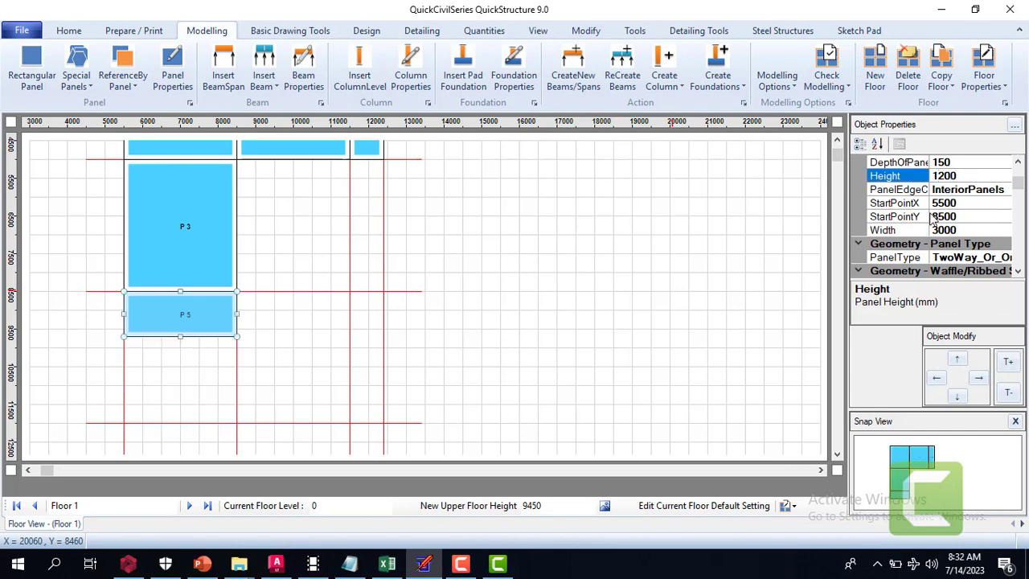
pyautogui.click(274, 306)
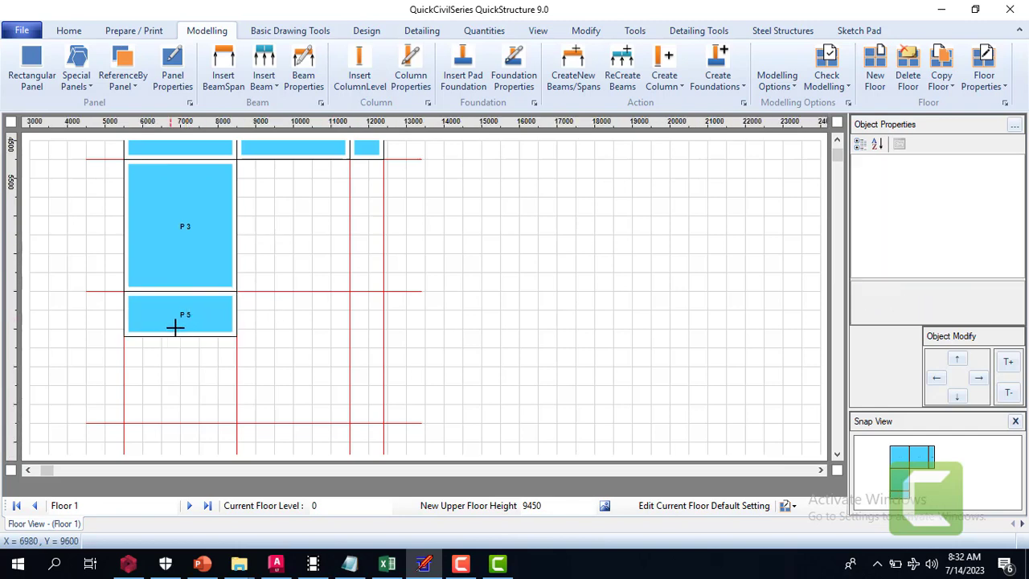
# Examine the whole Floor 1 panel layout, from the upper row down to the lowest panel P 5
pyautogui.click(839, 142)
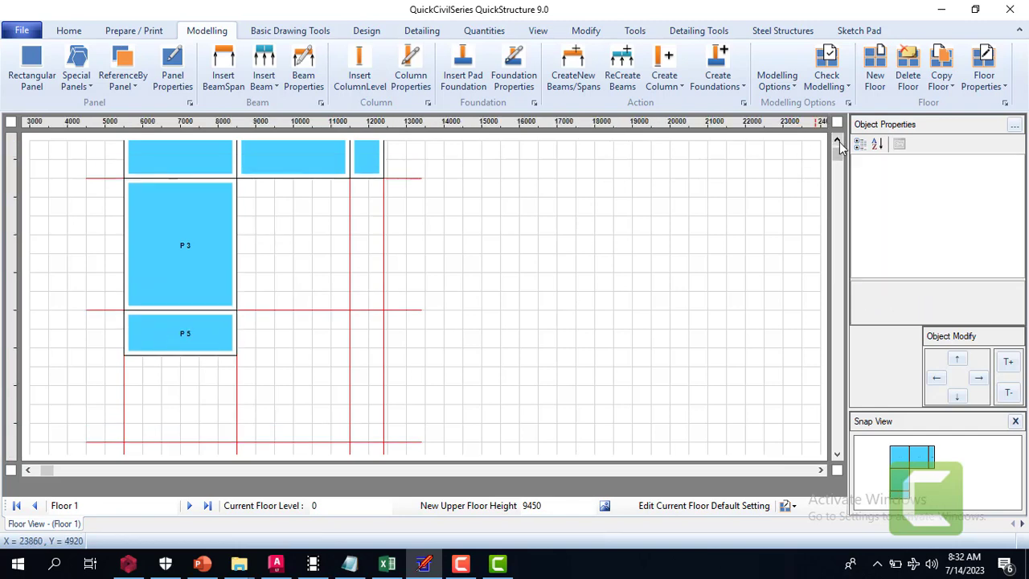
pyautogui.click(839, 142)
pyautogui.click(839, 141)
pyautogui.click(839, 141)
pyautogui.click(839, 141)
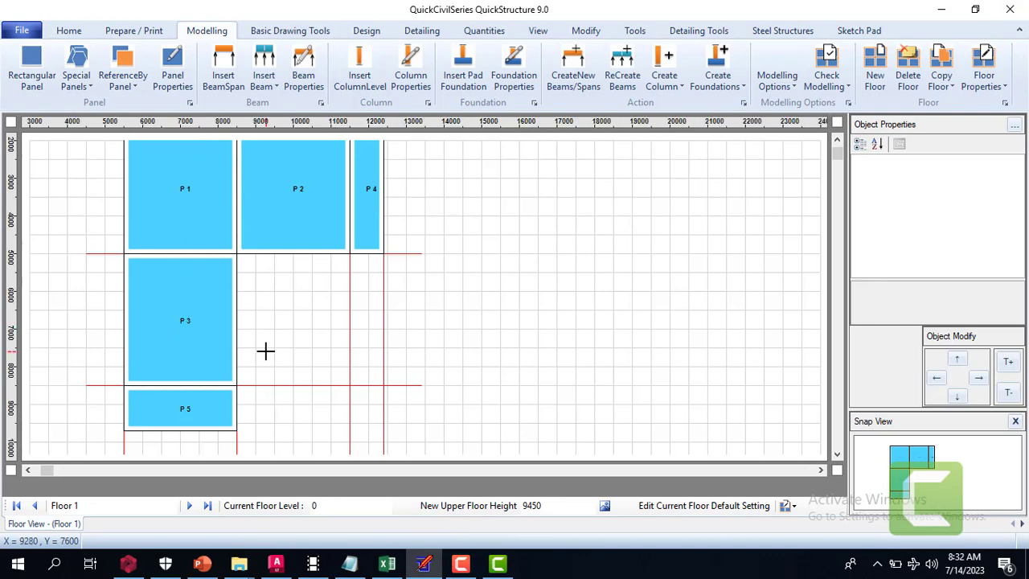
pyautogui.scroll(2, 839, 141)
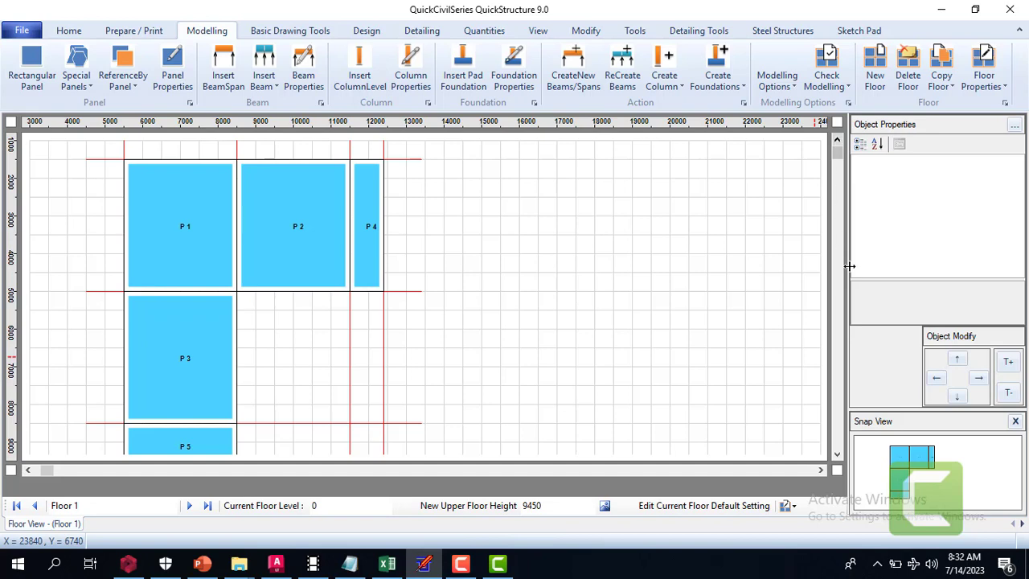
pyautogui.click(837, 456)
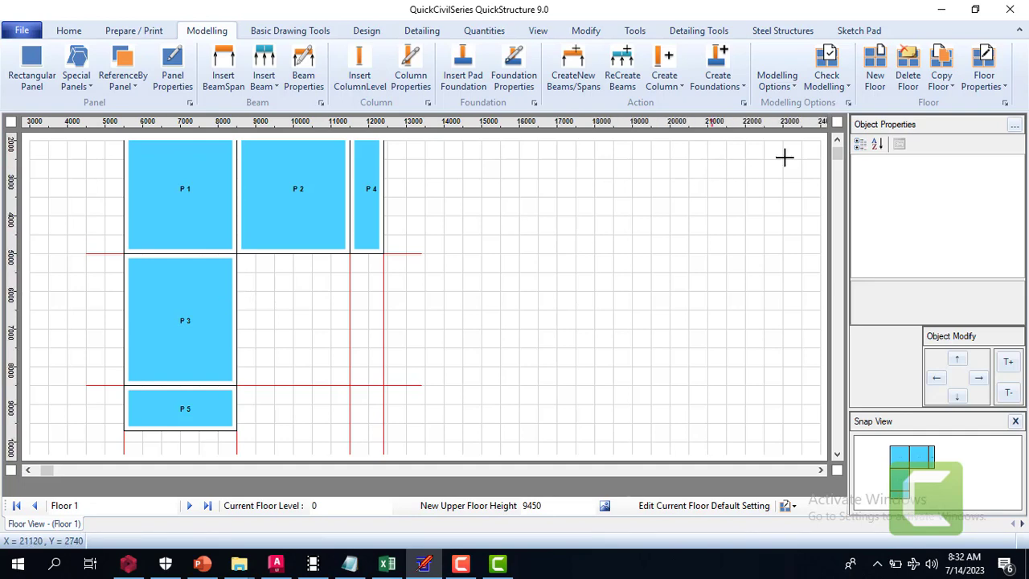
pyautogui.click(837, 141)
pyautogui.click(837, 140)
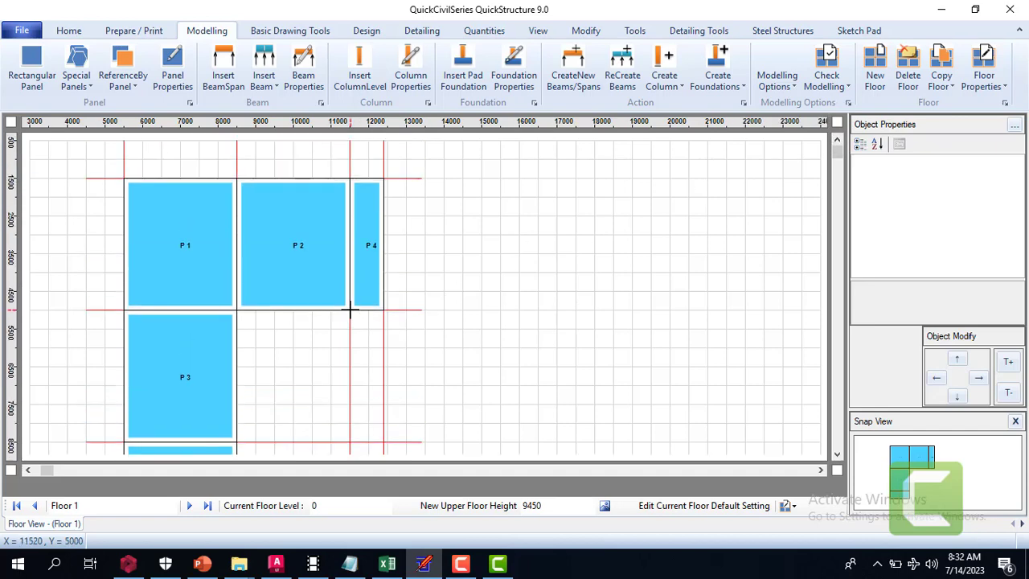
pyautogui.click(837, 454)
pyautogui.click(837, 454)
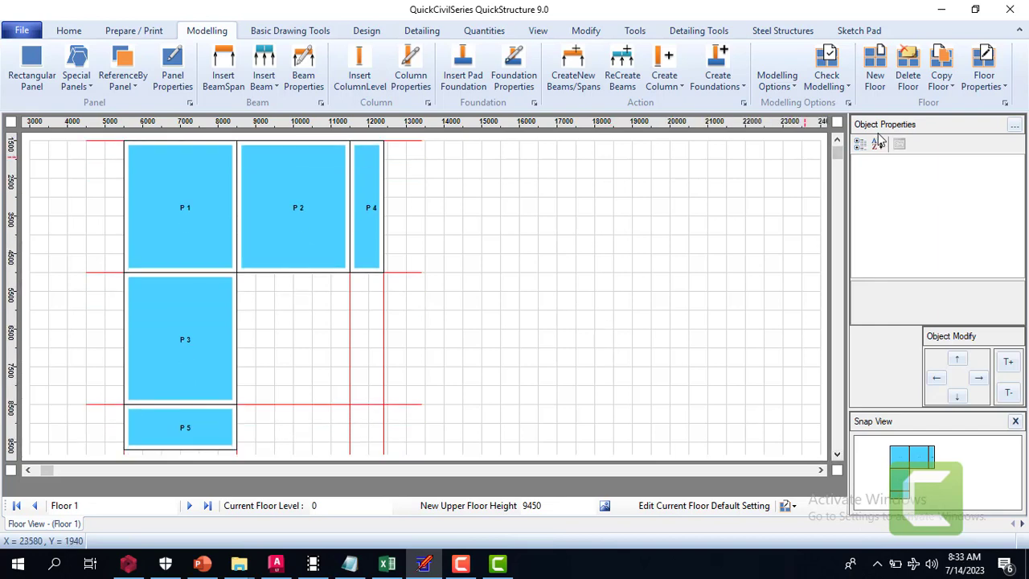
pyautogui.click(837, 141)
pyautogui.click(837, 141)
pyautogui.click(837, 142)
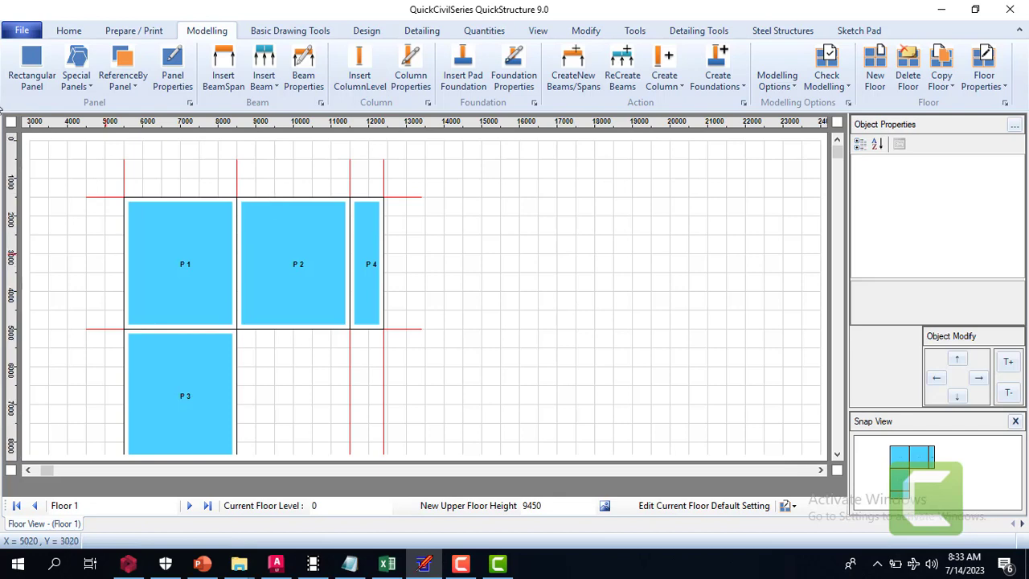
pyautogui.click(838, 456)
pyautogui.click(838, 456)
pyautogui.click(838, 456)
pyautogui.click(838, 456)
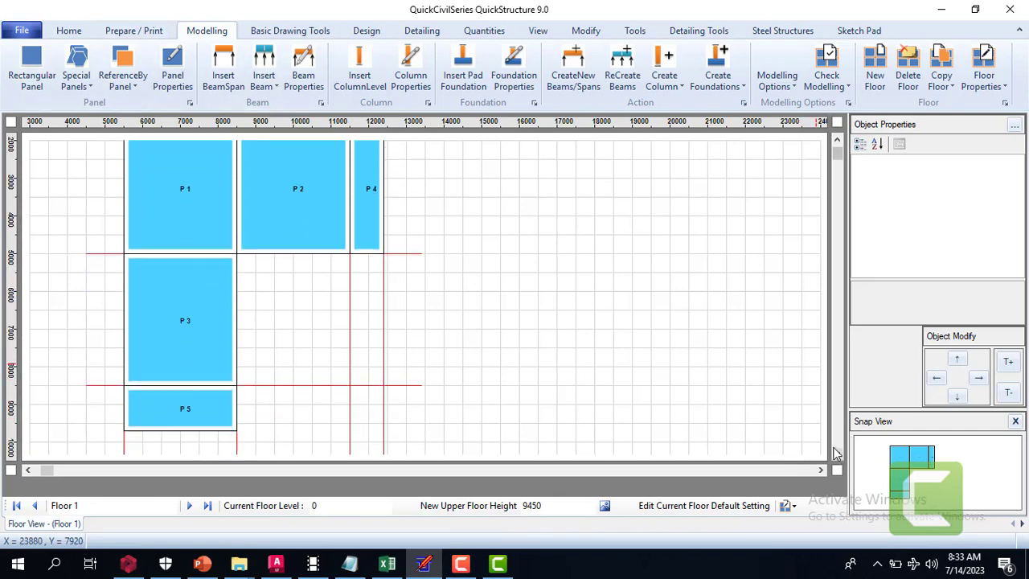
# Create new beams and spans along the edges of all slab panels on Floor 1
pyautogui.click(587, 62)
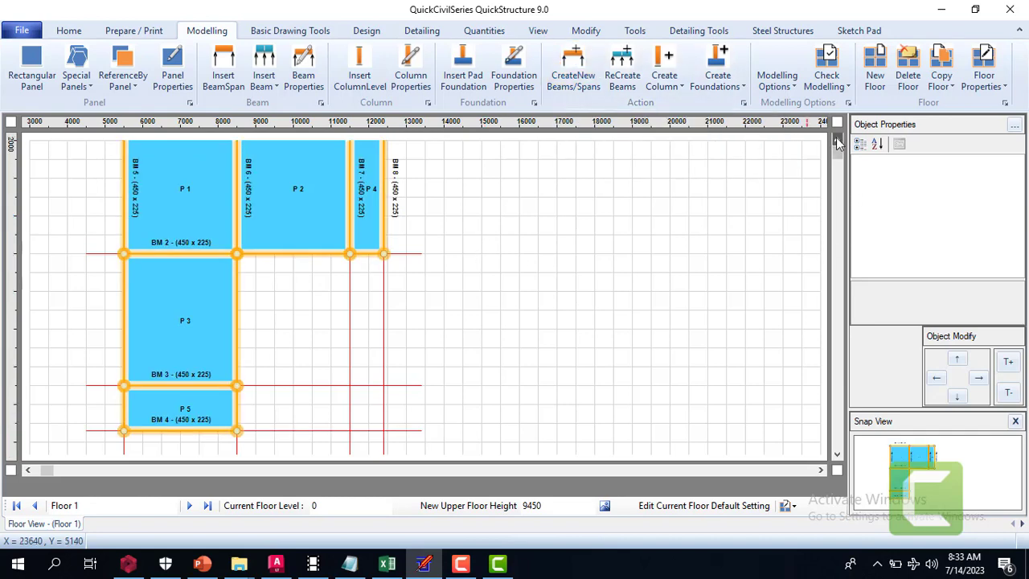
pyautogui.click(837, 143)
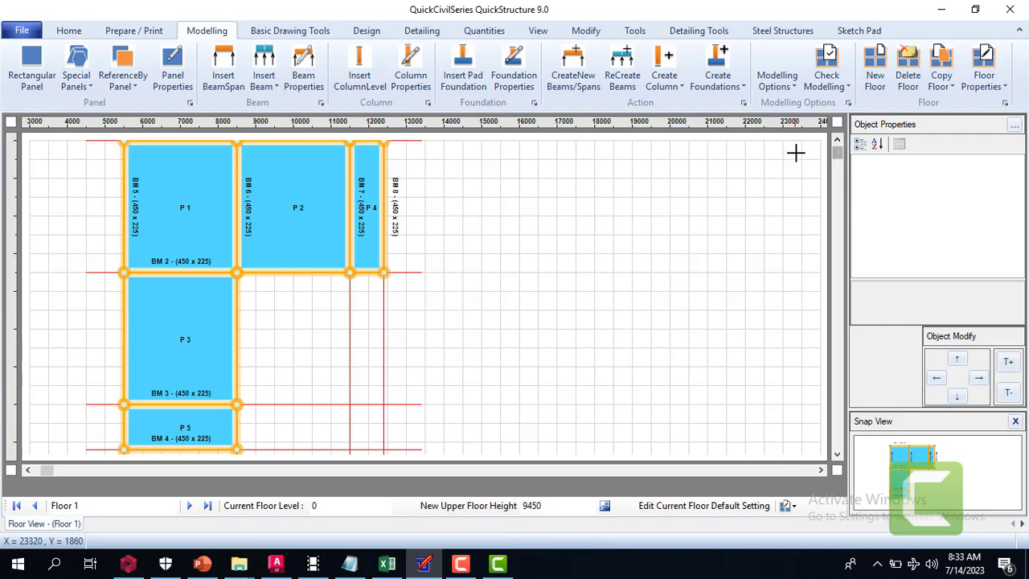
pyautogui.click(838, 143)
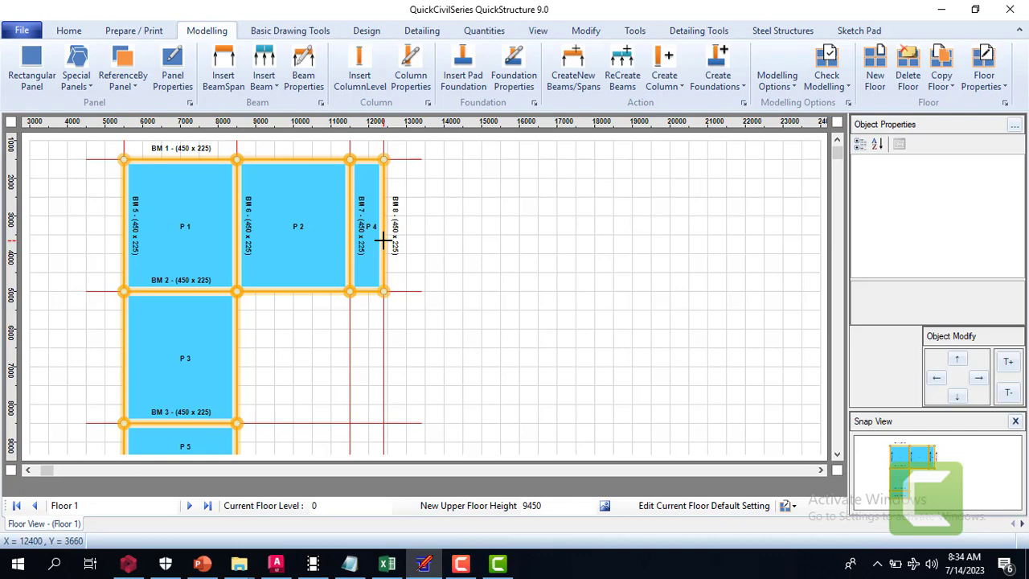
# Delete Span 1 of beam BM 8 along the outer edge of panel P 4, with column arrangement reconfigured
pyautogui.click(386, 243)
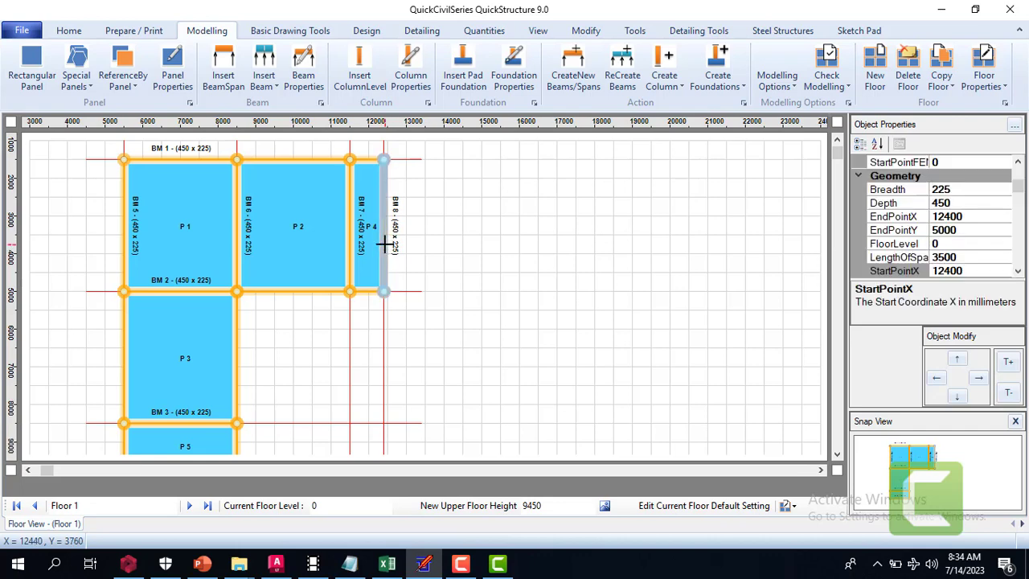
pyautogui.press('Delete')
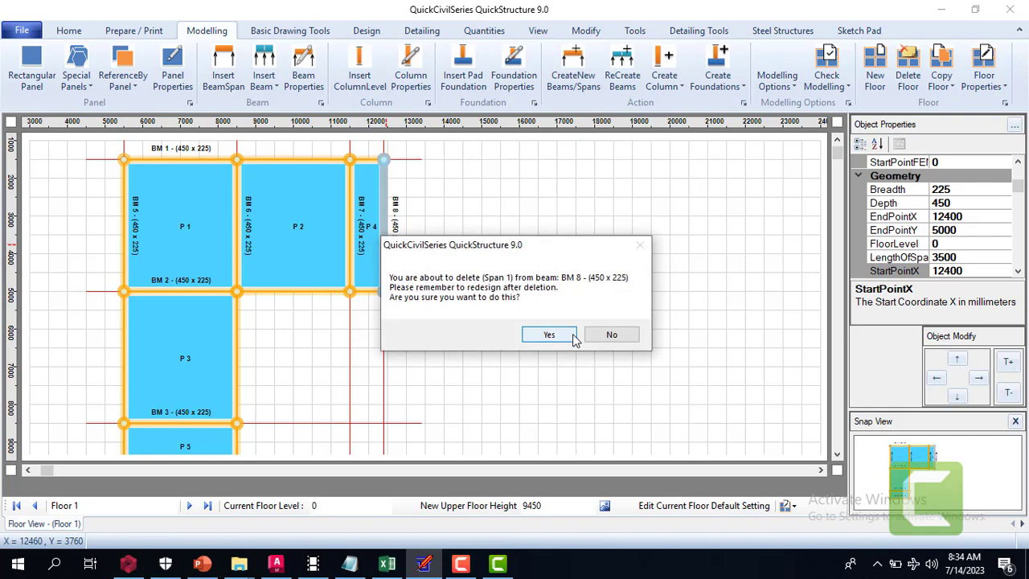
pyautogui.click(562, 341)
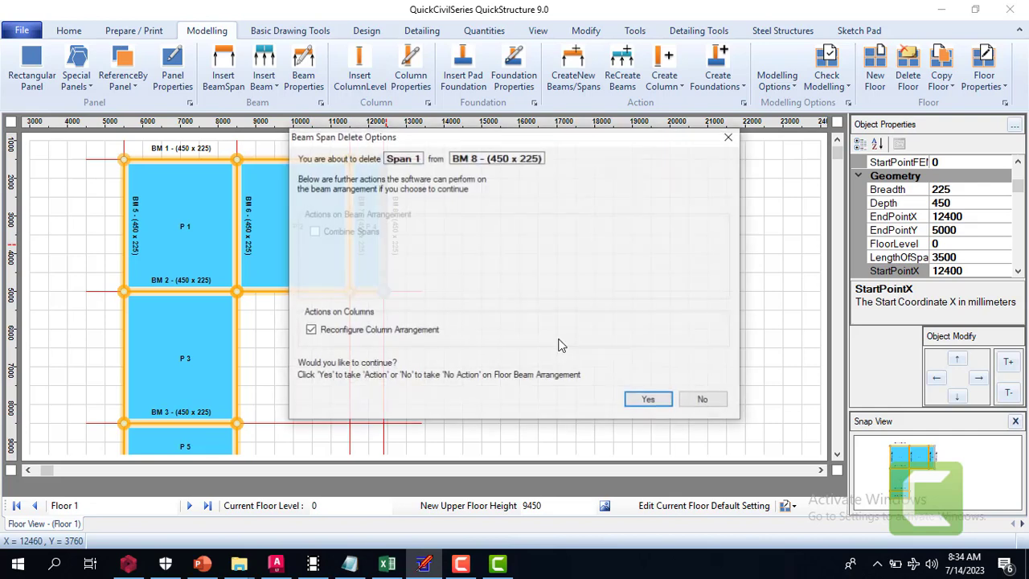
pyautogui.click(649, 403)
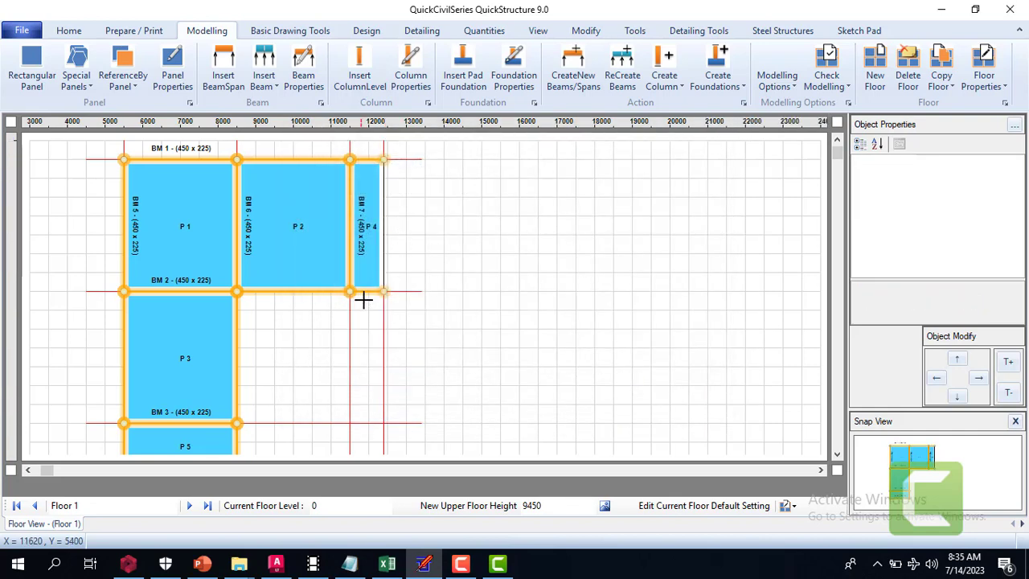
# Delete Span 3 of beam BM 2 along the lower edge of panel P 4, with all span-stretching and reconfiguring options off
pyautogui.click(372, 293)
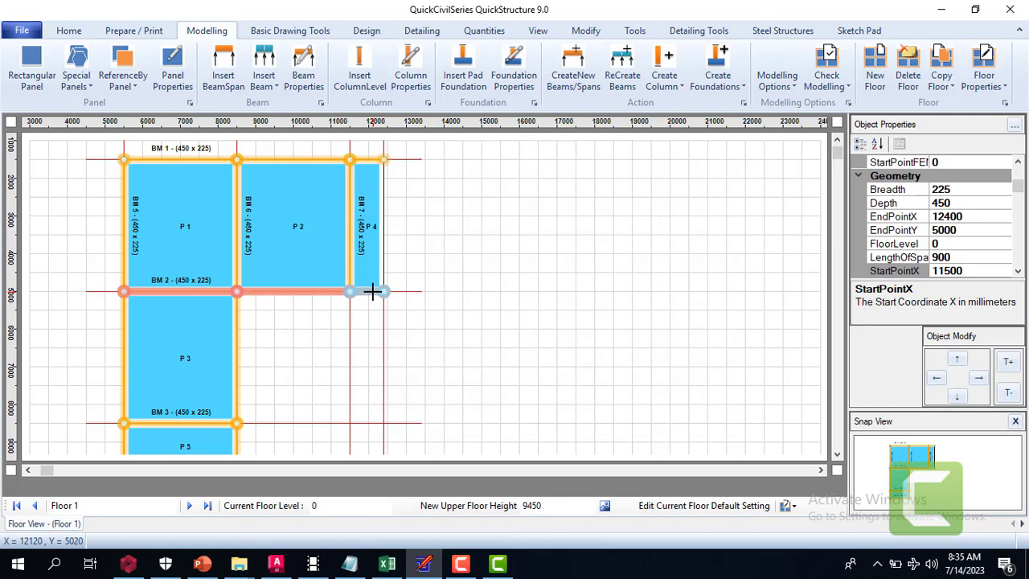
pyautogui.press('Delete')
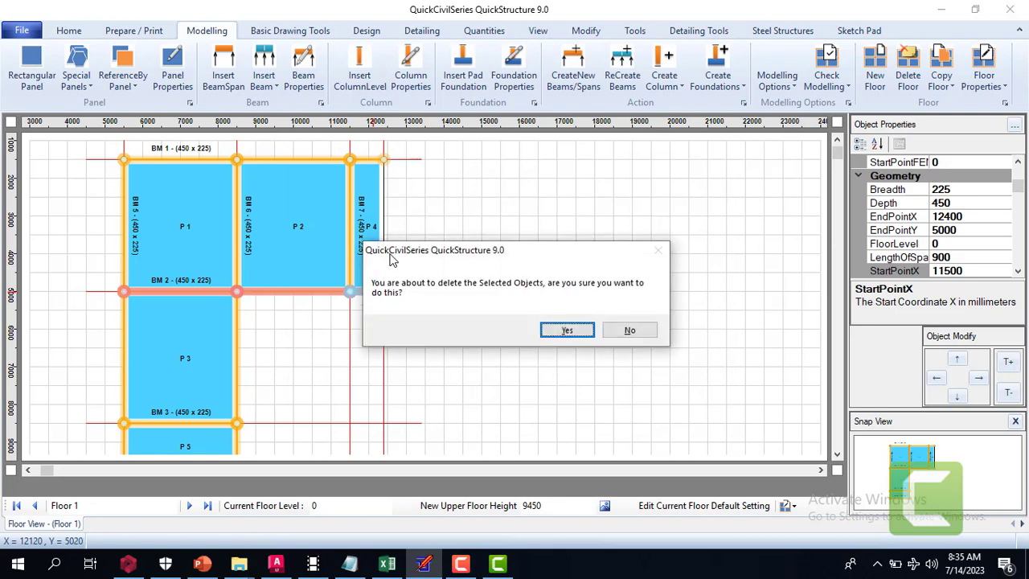
pyautogui.click(574, 330)
pyautogui.click(561, 338)
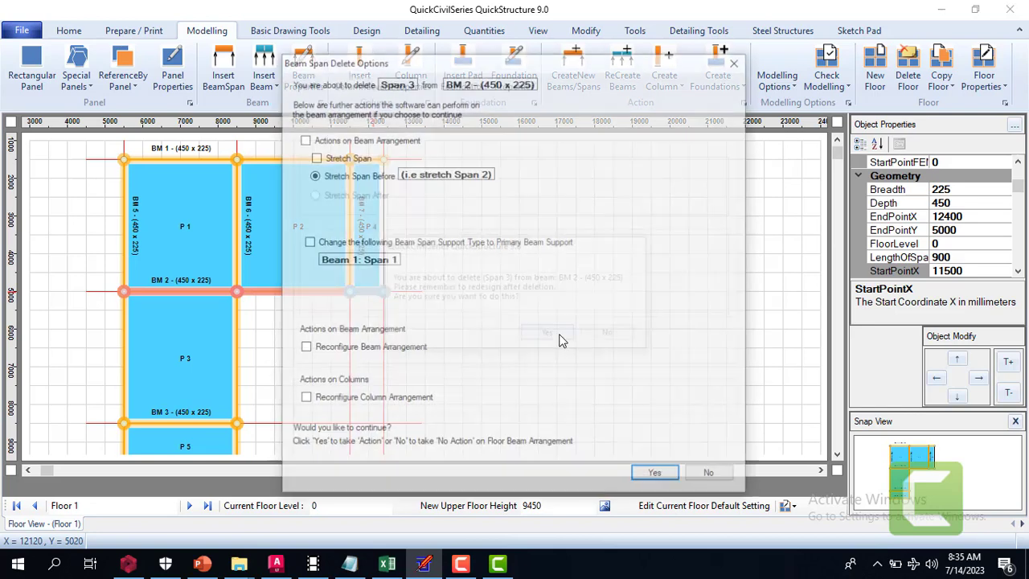
pyautogui.click(648, 478)
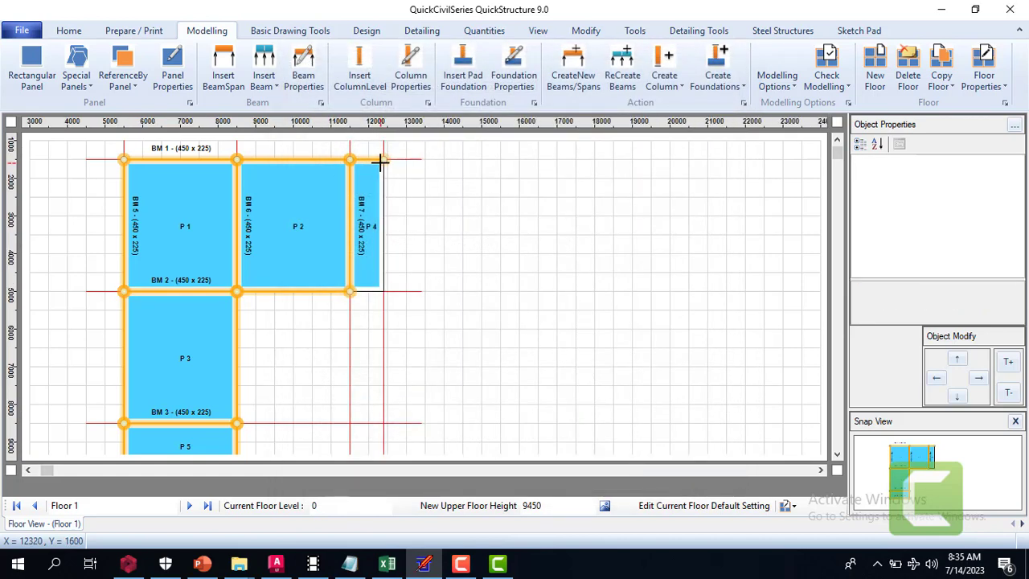
# Delete Span 3 of beam BM 1 along the upper edge of panel P 4, with all span-stretching and reconfiguring options off
pyautogui.click(382, 160)
pyautogui.press('Delete')
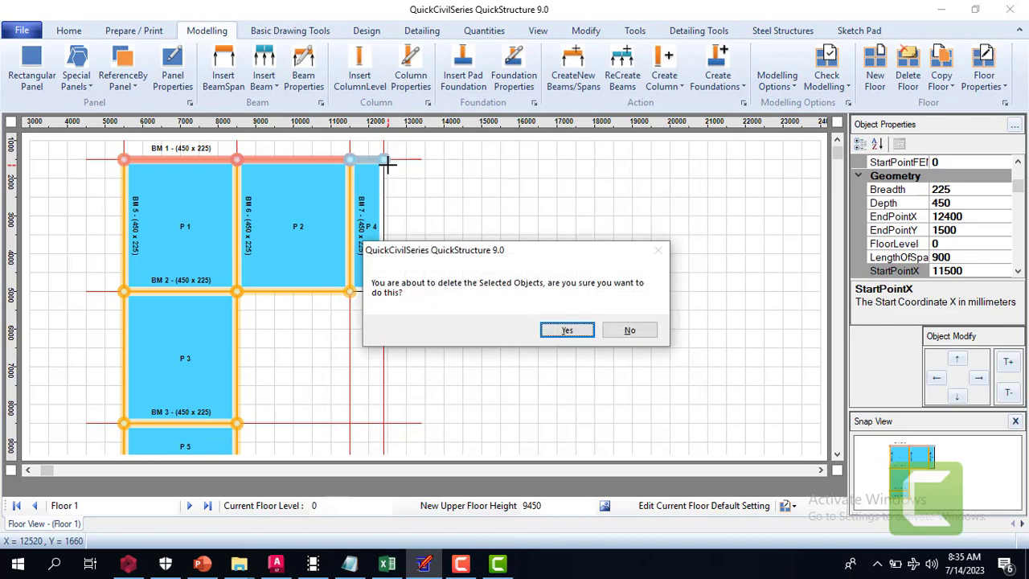
pyautogui.click(552, 328)
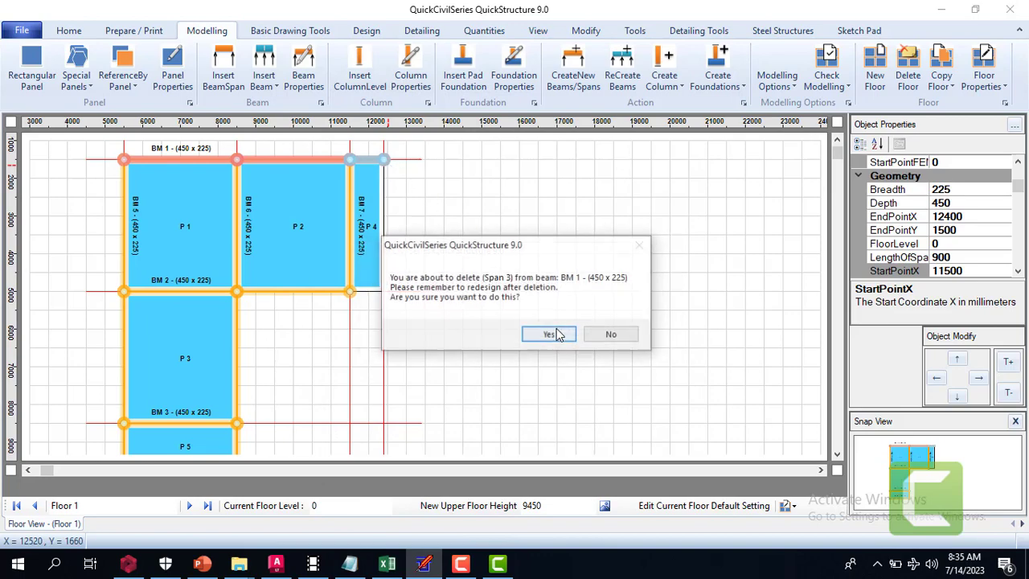
pyautogui.click(554, 335)
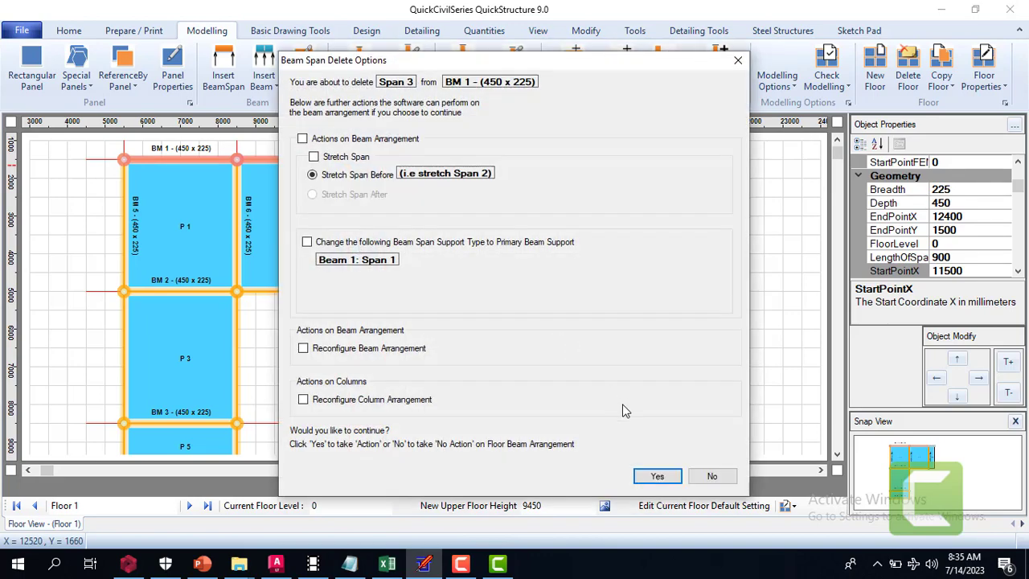
pyautogui.click(655, 476)
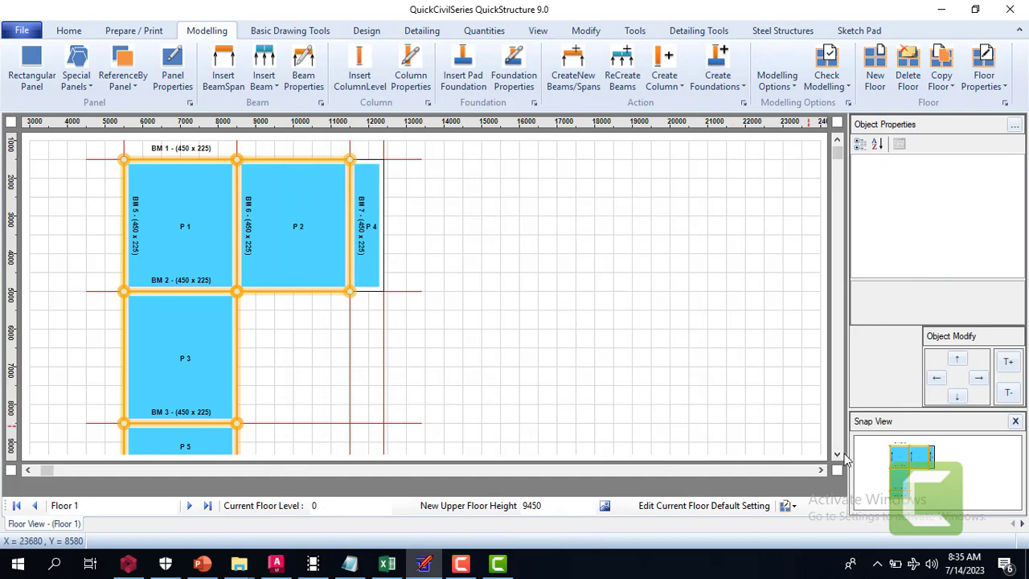
# Set both the end and start support types of beam BM 4, below panel P 5, to PrimaryBeamSupport
pyautogui.scroll(-1, 514, 271)
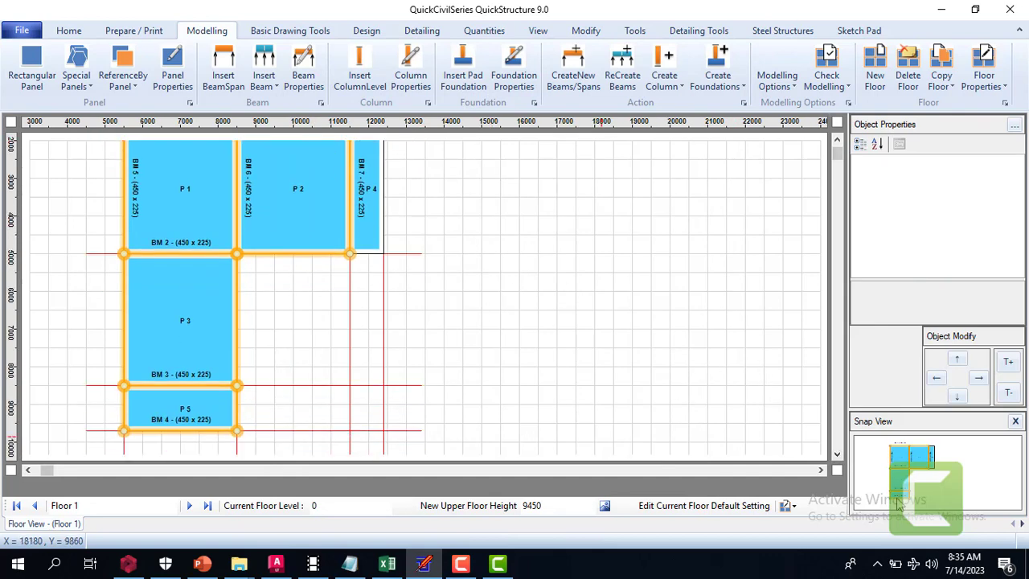
pyautogui.click(136, 431)
pyautogui.scroll(-6, 1018, 268)
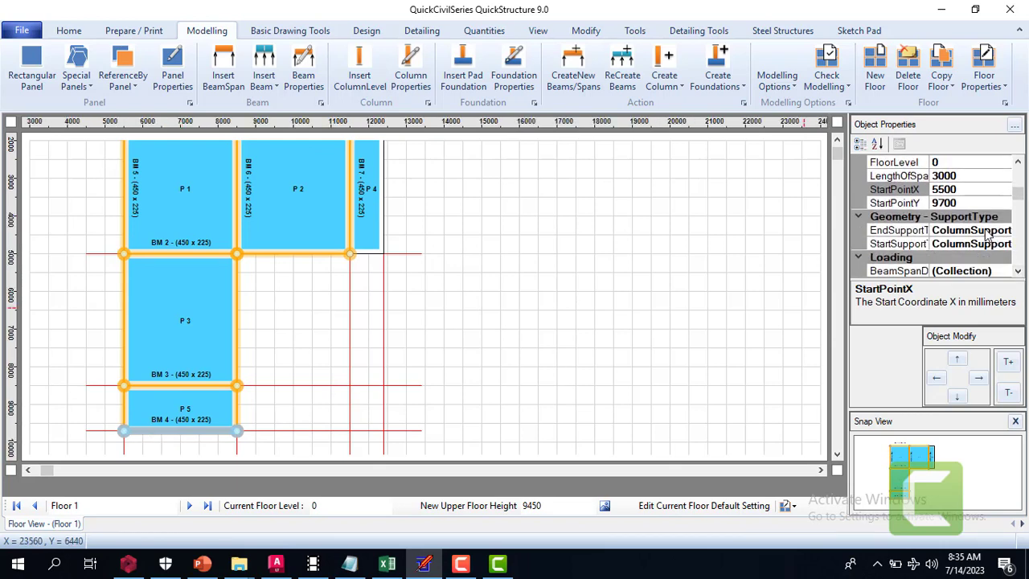
pyautogui.click(985, 230)
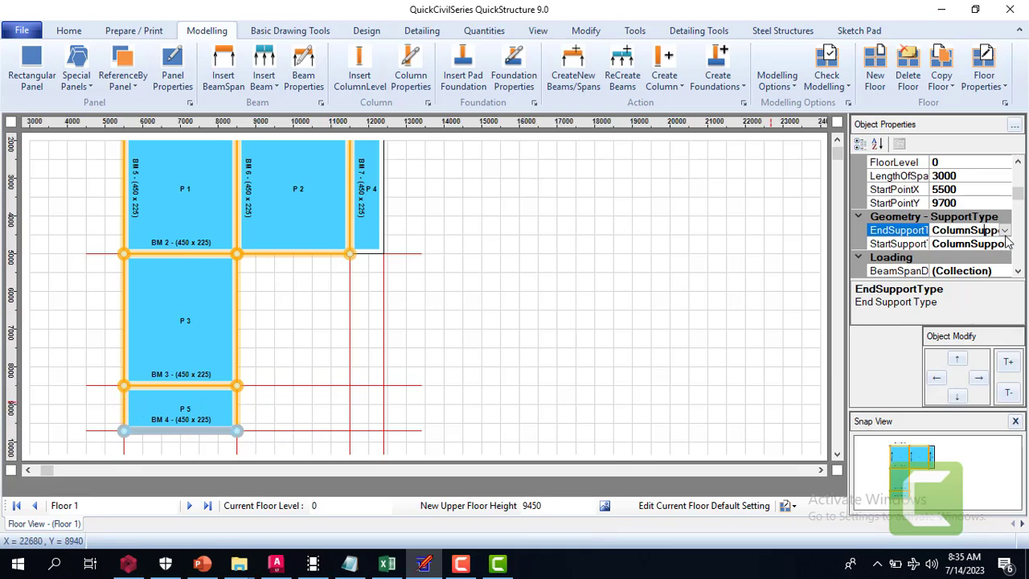
pyautogui.click(892, 232)
pyautogui.click(1005, 231)
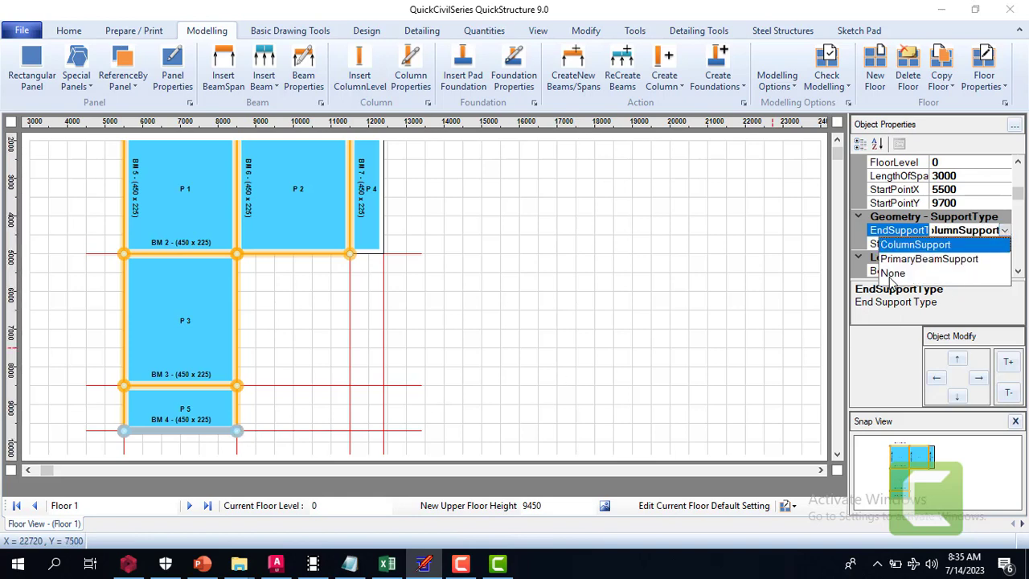
pyautogui.click(907, 259)
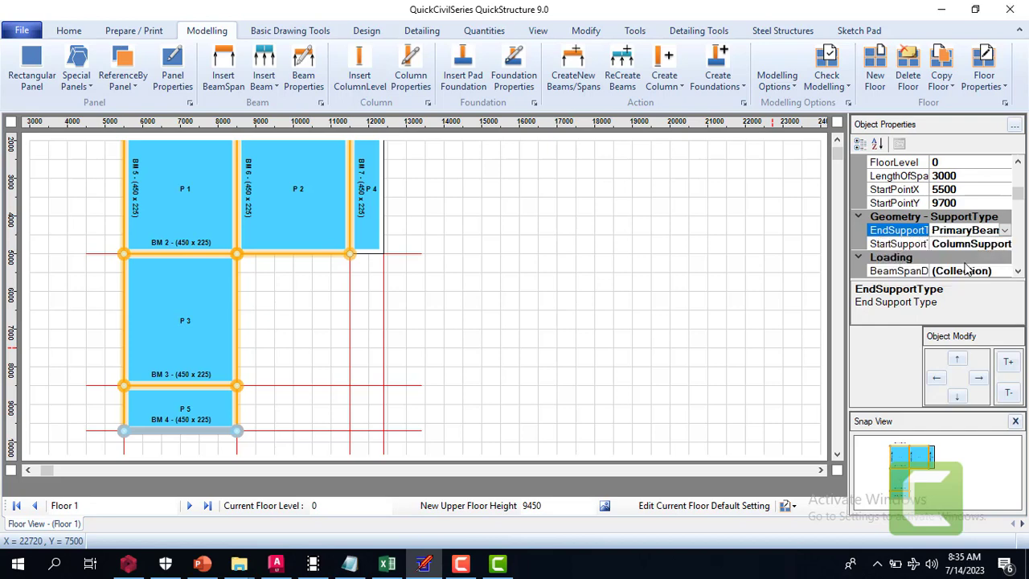
pyautogui.click(1003, 246)
pyautogui.click(1005, 245)
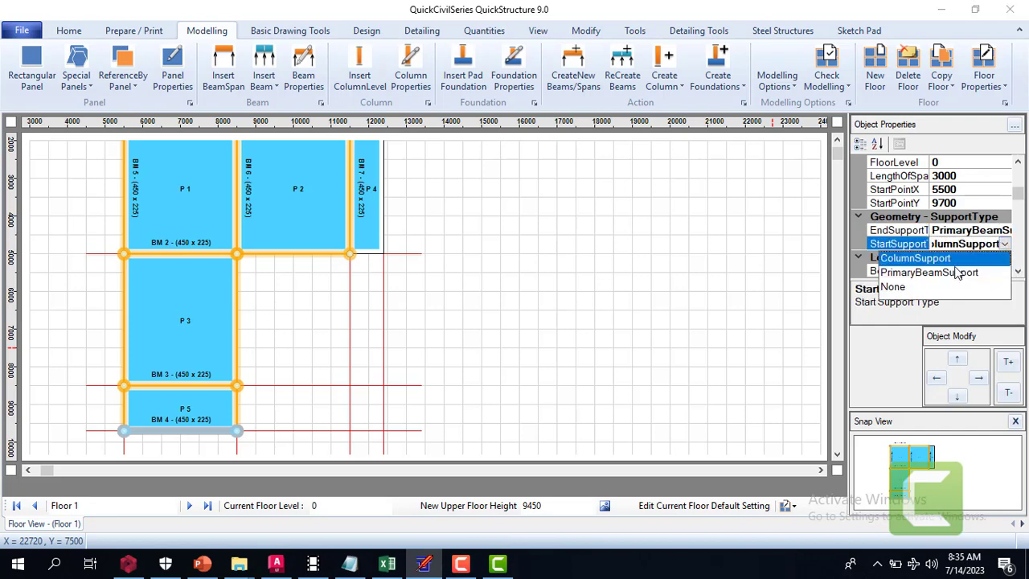
pyautogui.click(917, 273)
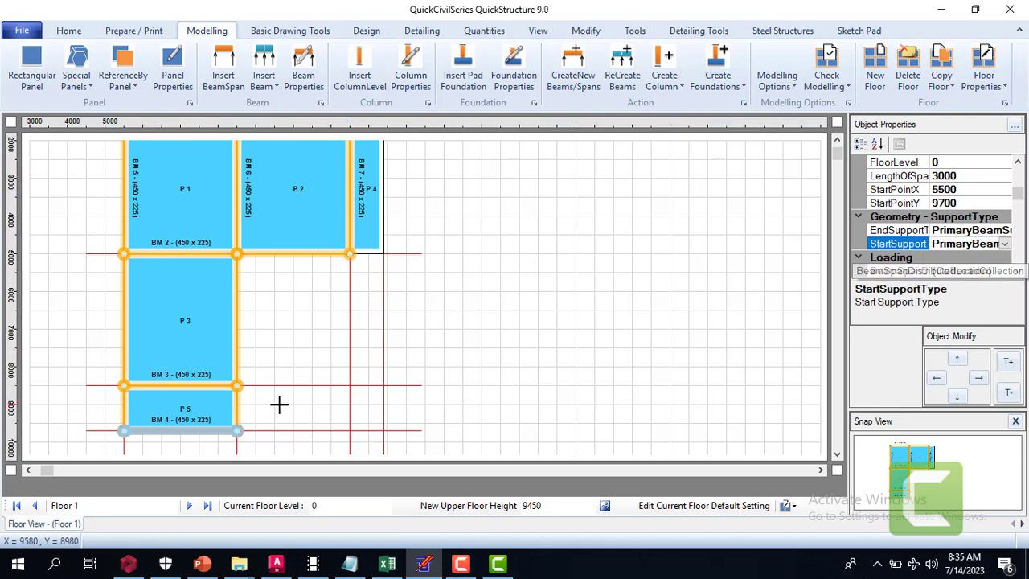
pyautogui.click(279, 404)
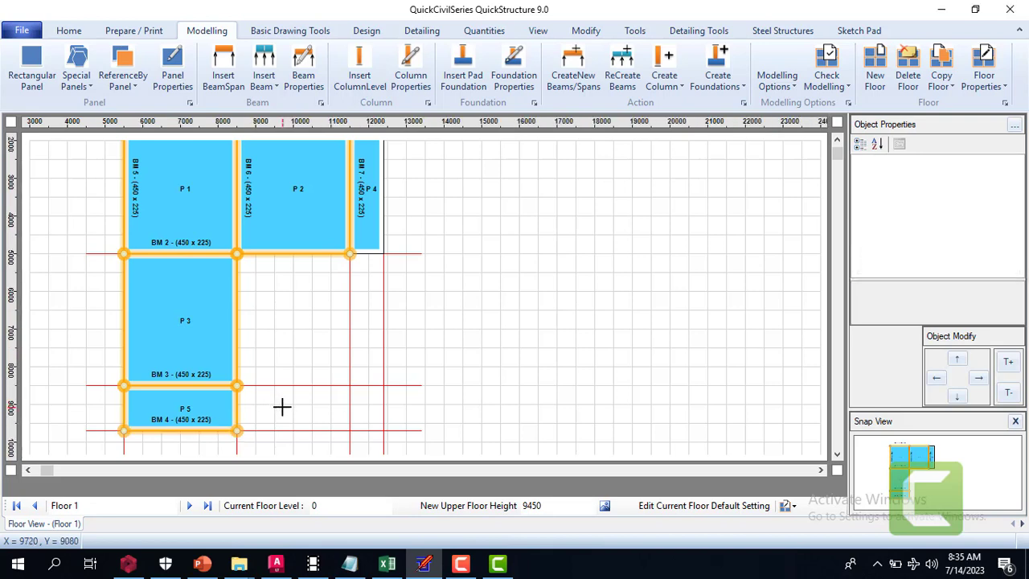
# Delete Span 2 of beam BM 1, stretching Span 1, changing the listed span's support to primary beam, and reconfiguring the beam and column arrangements
pyautogui.click(838, 140)
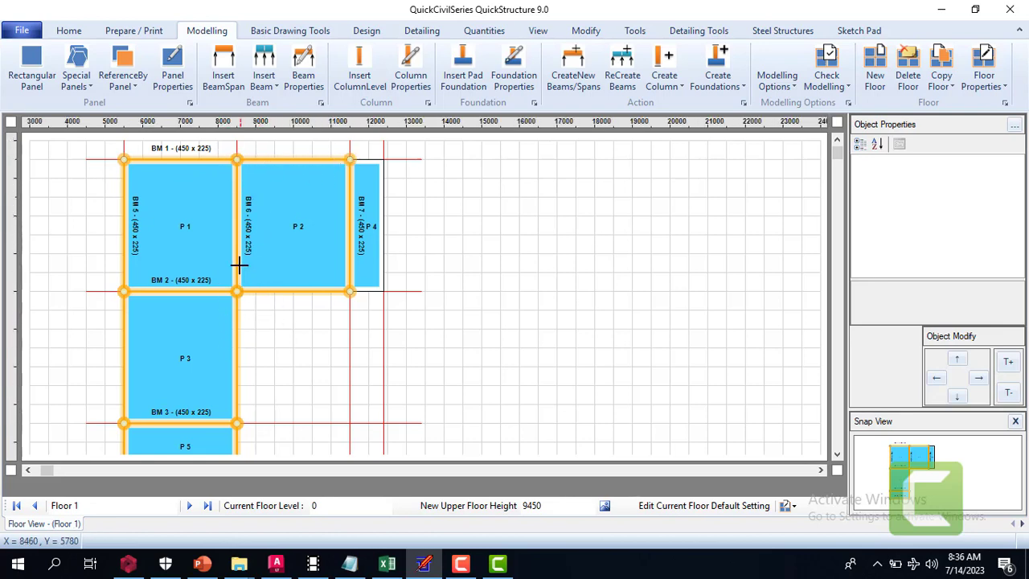
pyautogui.click(239, 158)
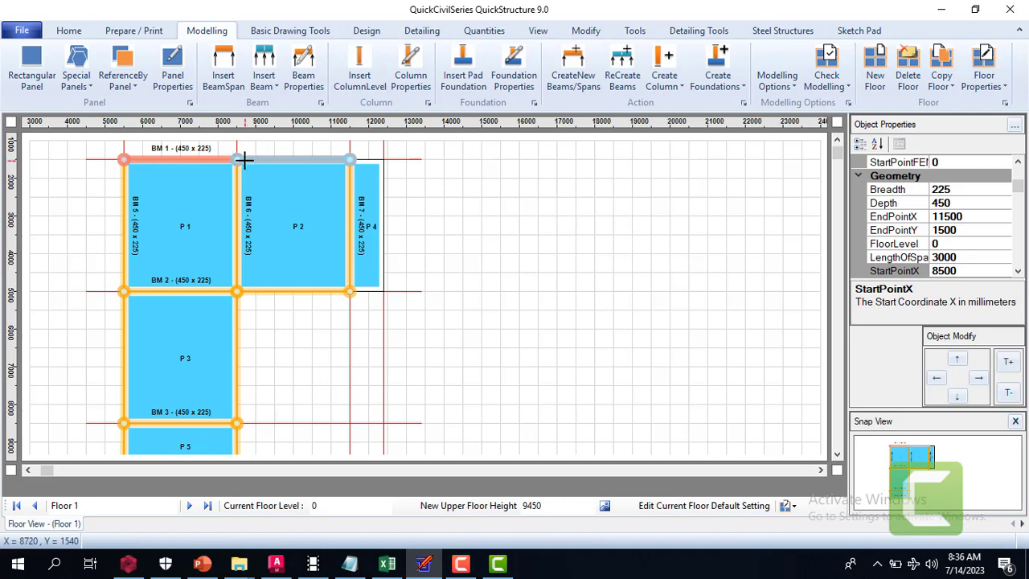
pyautogui.press('Delete')
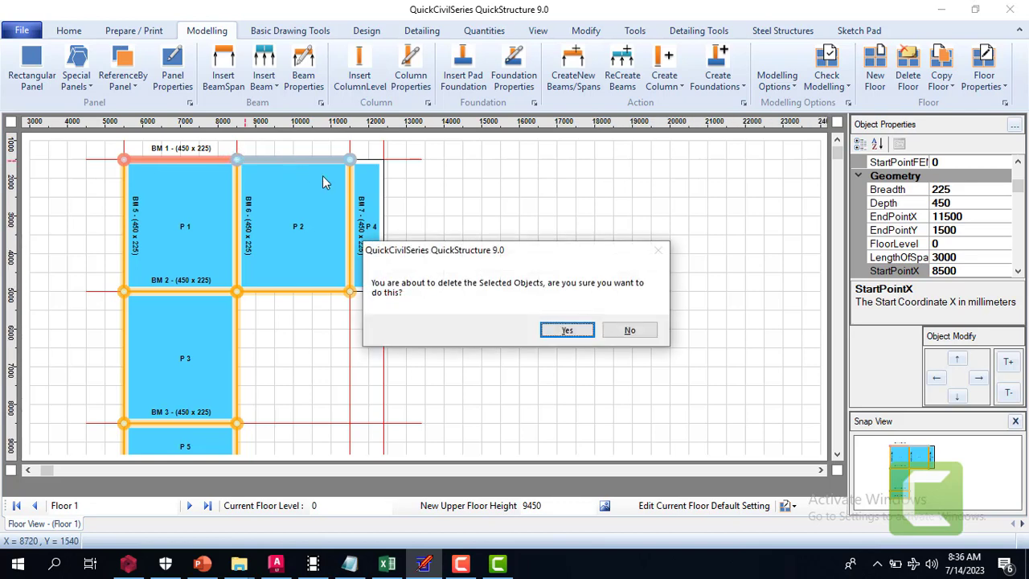
pyautogui.click(567, 333)
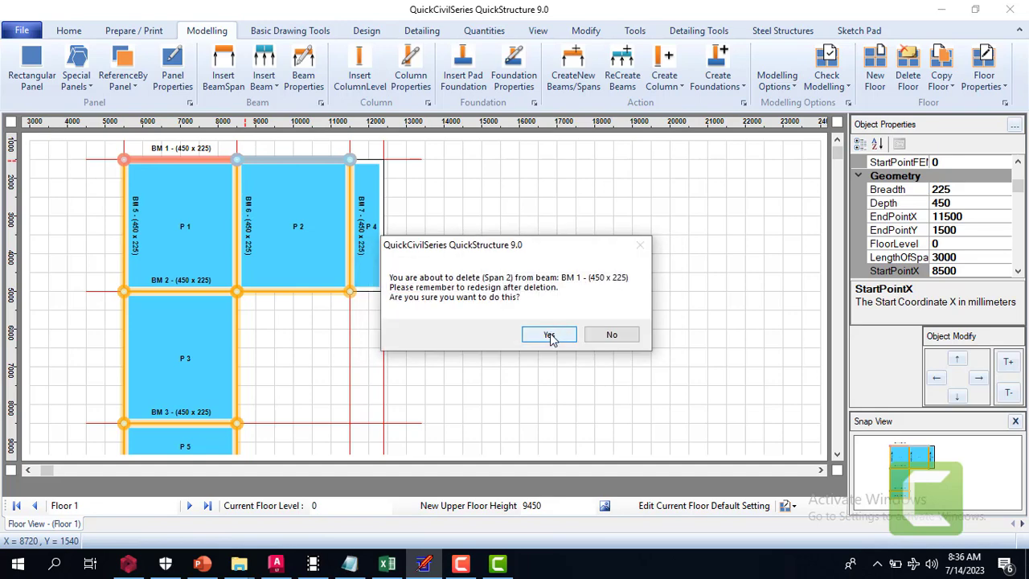
pyautogui.click(550, 335)
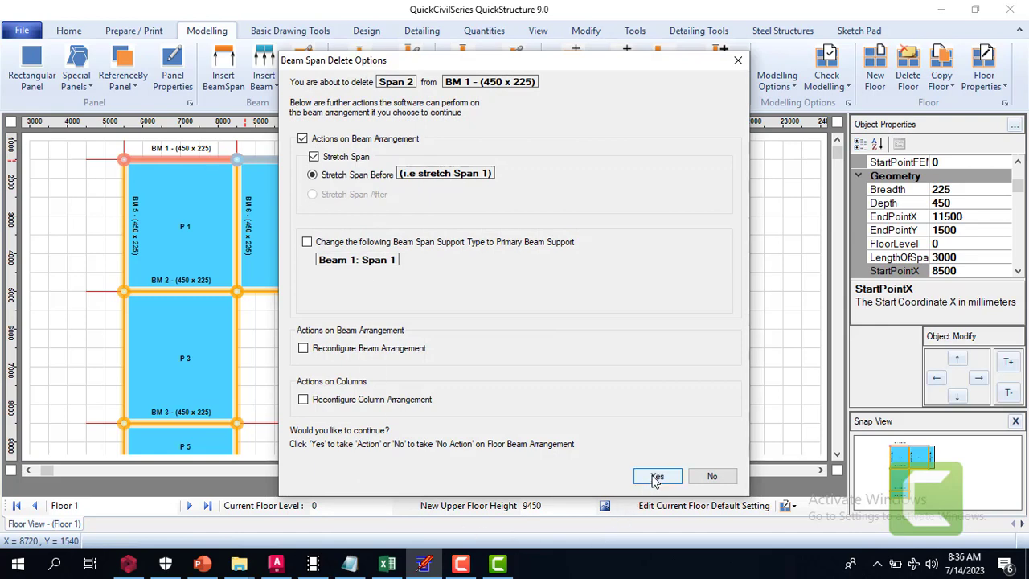
pyautogui.click(307, 243)
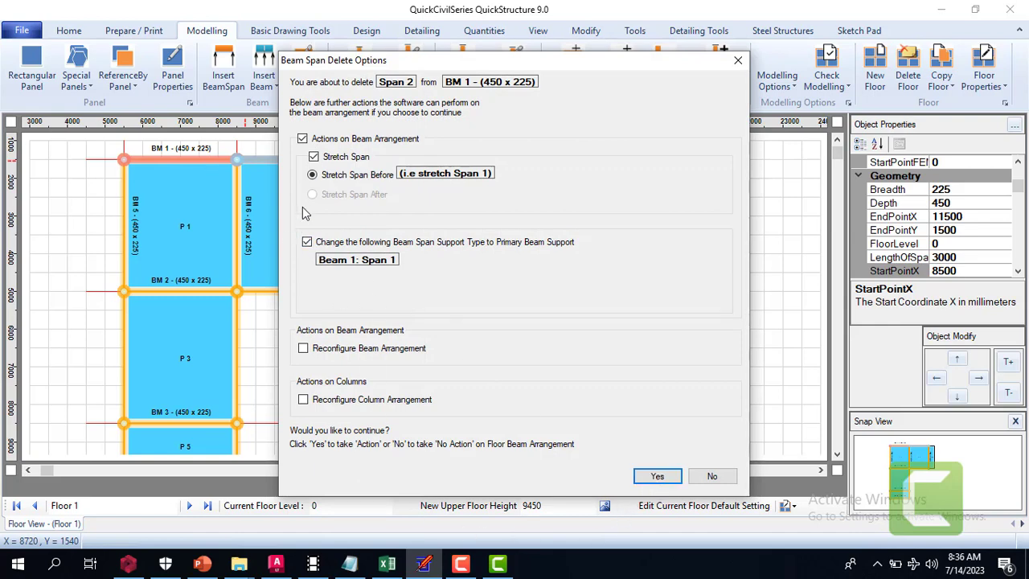
pyautogui.click(315, 157)
pyautogui.click(304, 351)
pyautogui.moveTo(438, 70); pyautogui.dragTo(590, 108)
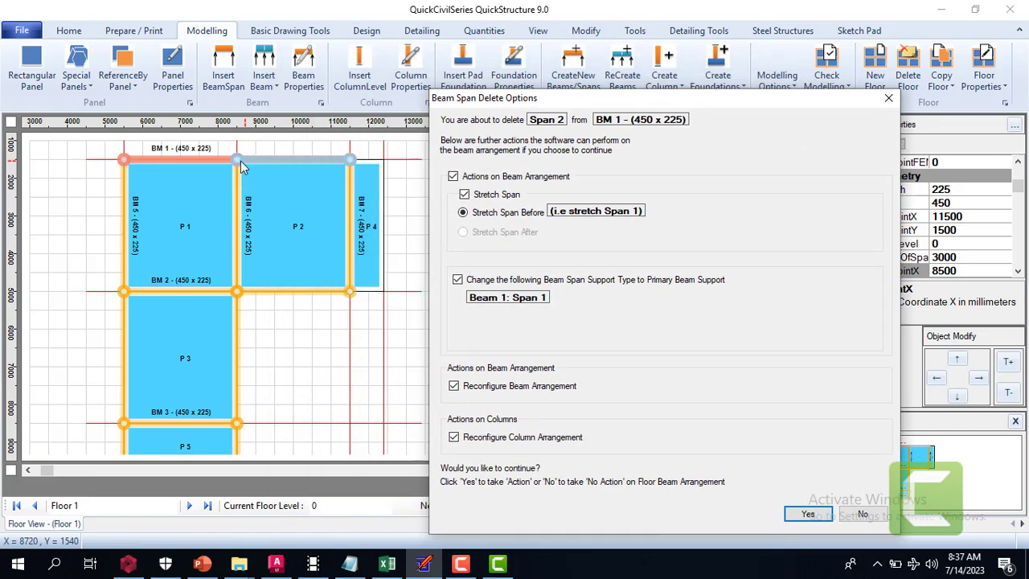
pyautogui.click(809, 515)
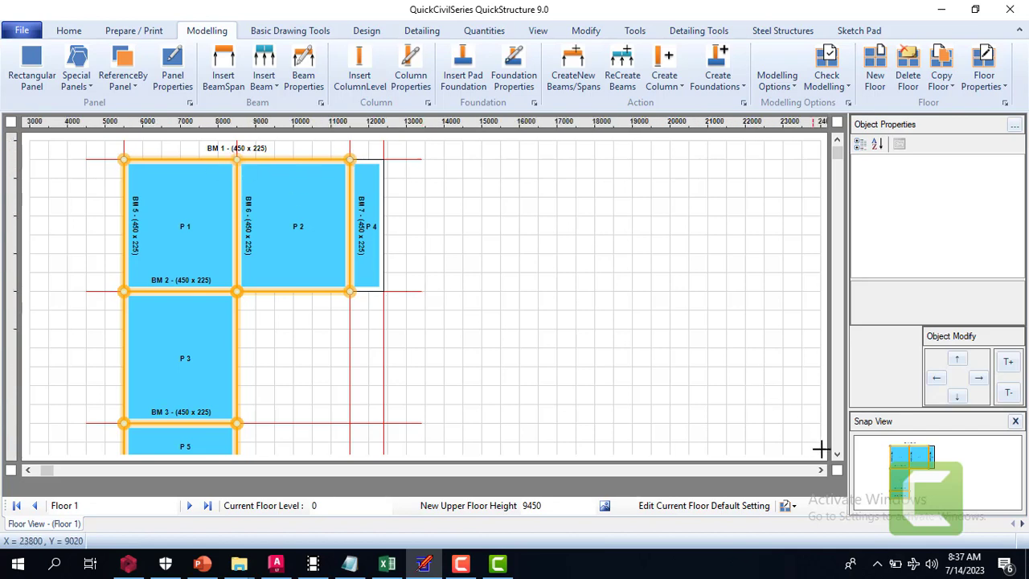
# Run the Detect Cantilever Slab tool on the Floor 1 panels
pyautogui.scroll(-3, 838, 456)
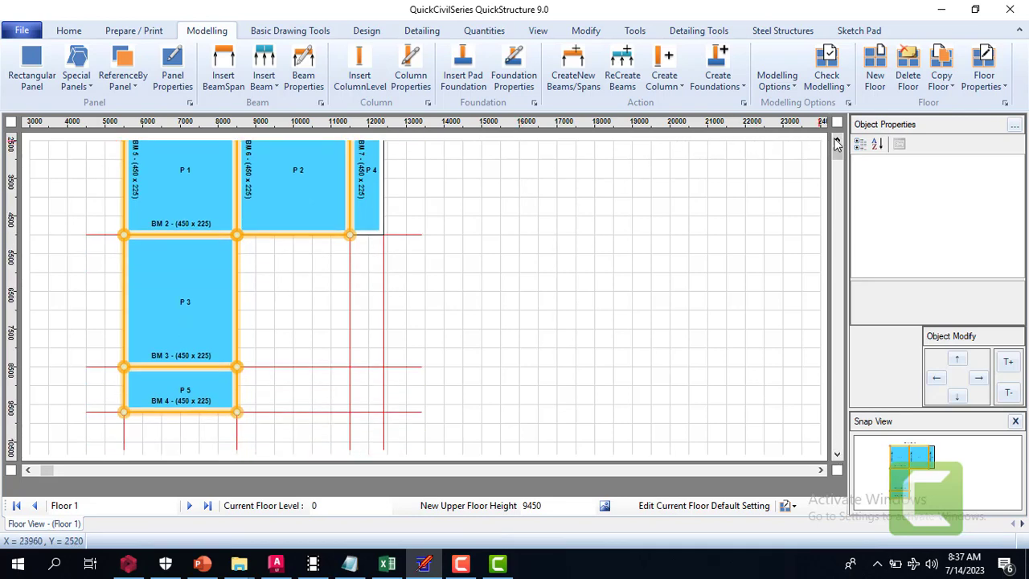
pyautogui.click(837, 140)
pyautogui.click(837, 140)
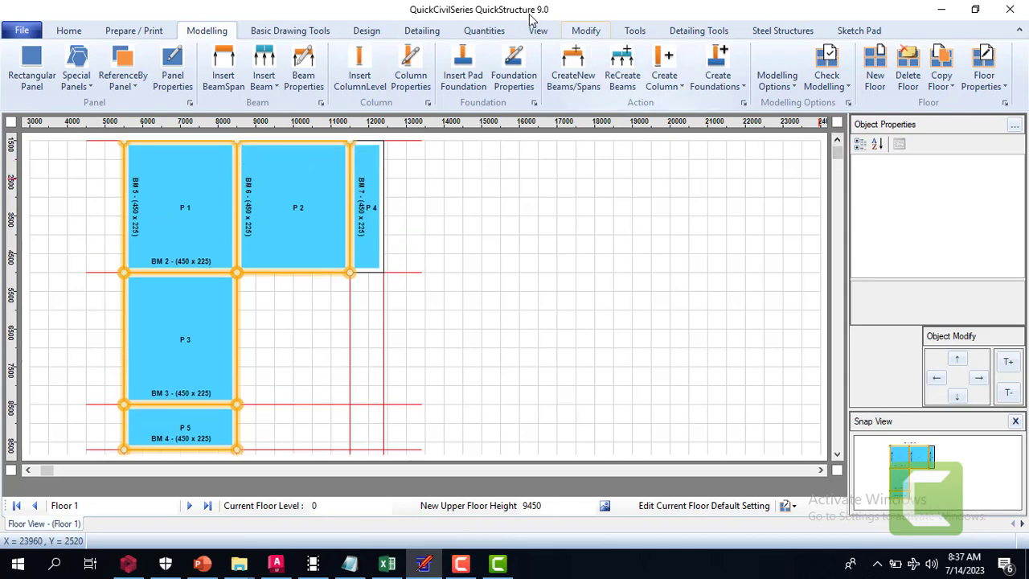
pyautogui.click(633, 31)
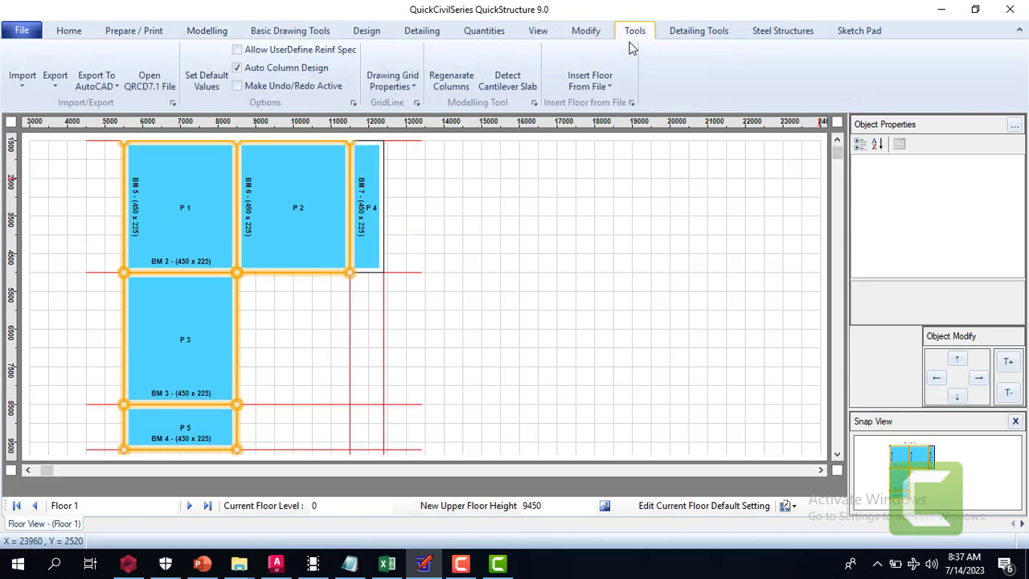
pyautogui.click(513, 77)
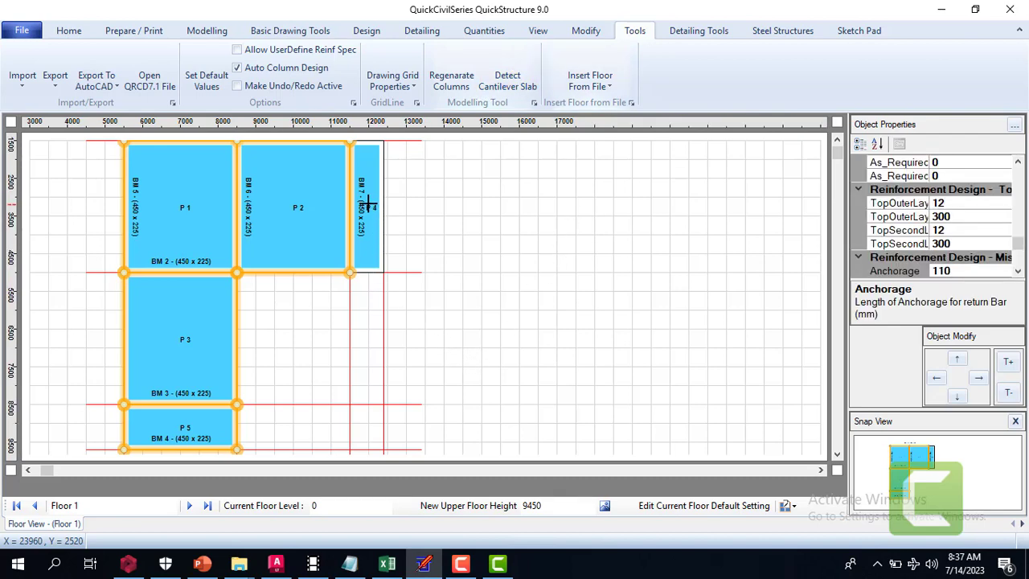
# Examine the reinforcement, moment and loading properties of panel P 4 and check its panel type
pyautogui.click(364, 205)
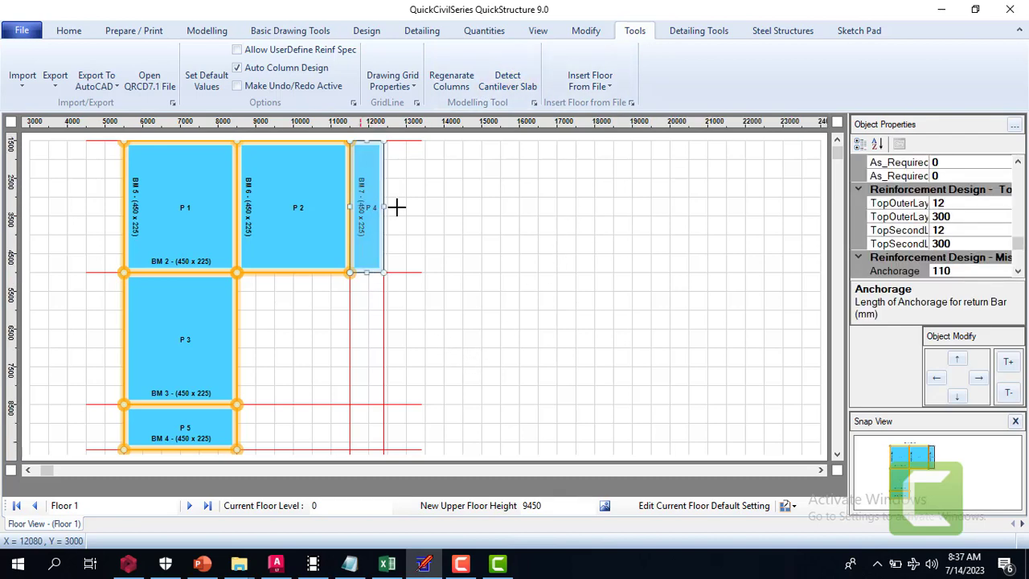
pyautogui.click(1018, 274)
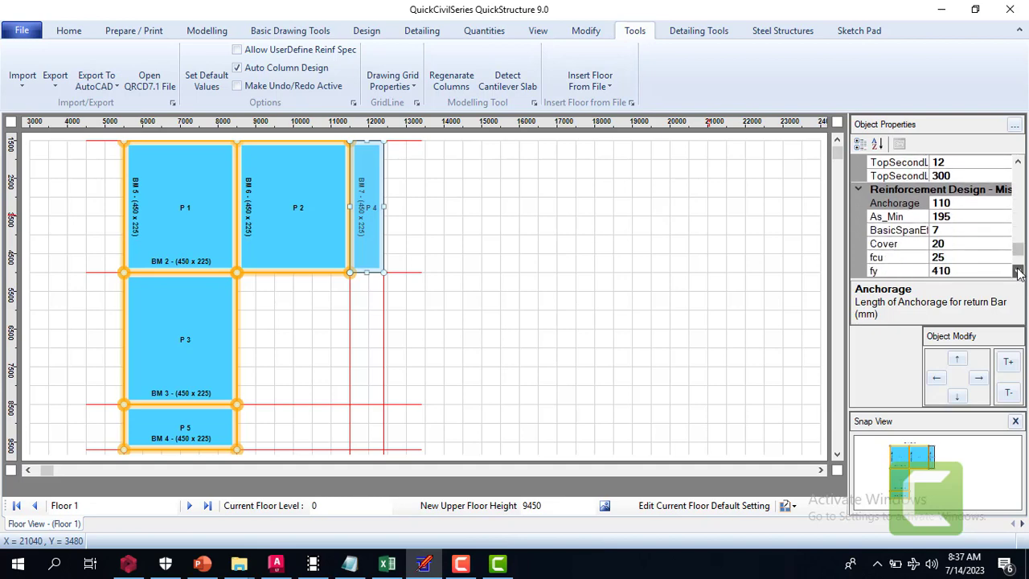
pyautogui.click(1018, 161)
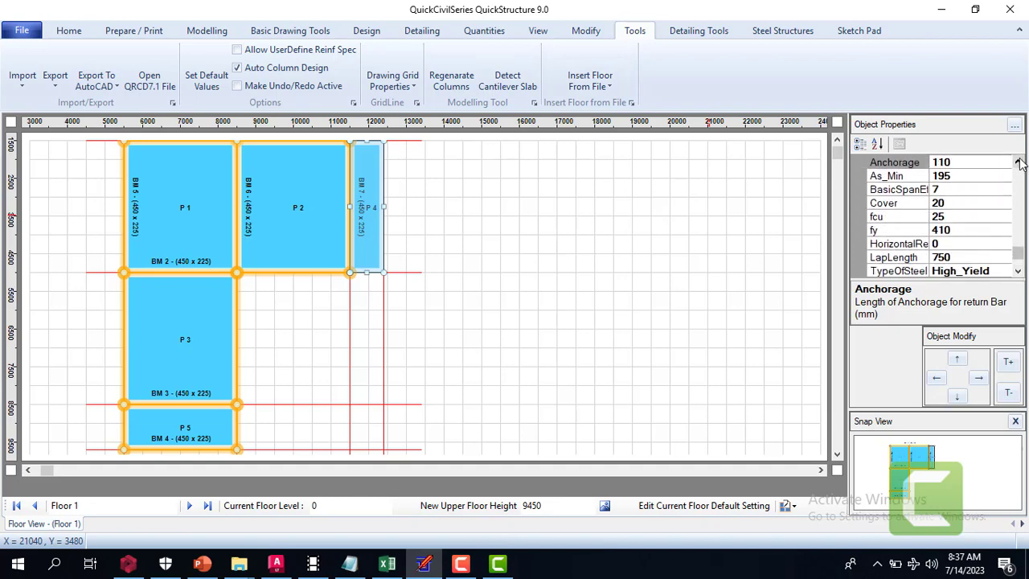
pyautogui.click(1018, 162)
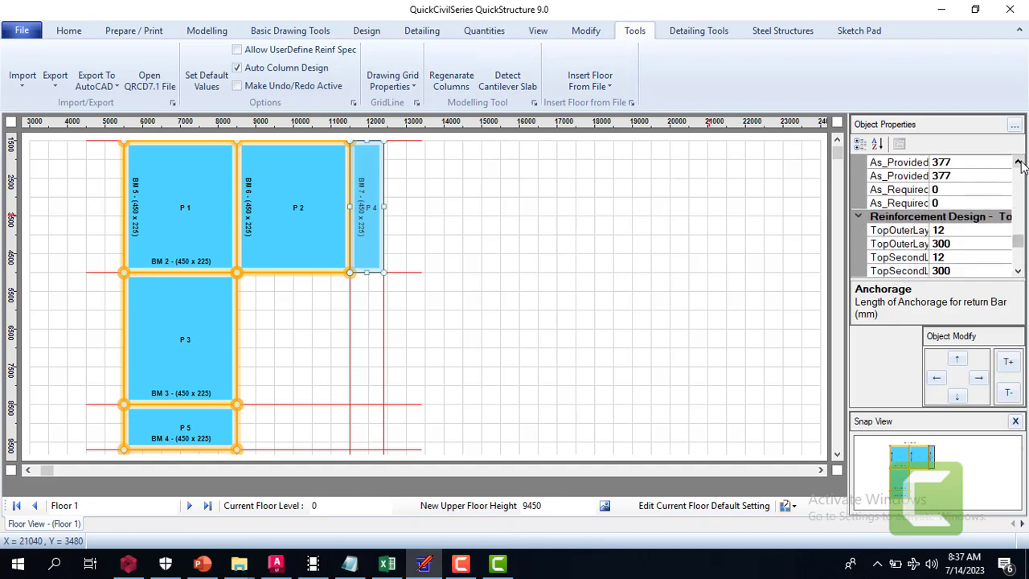
pyautogui.click(1018, 161)
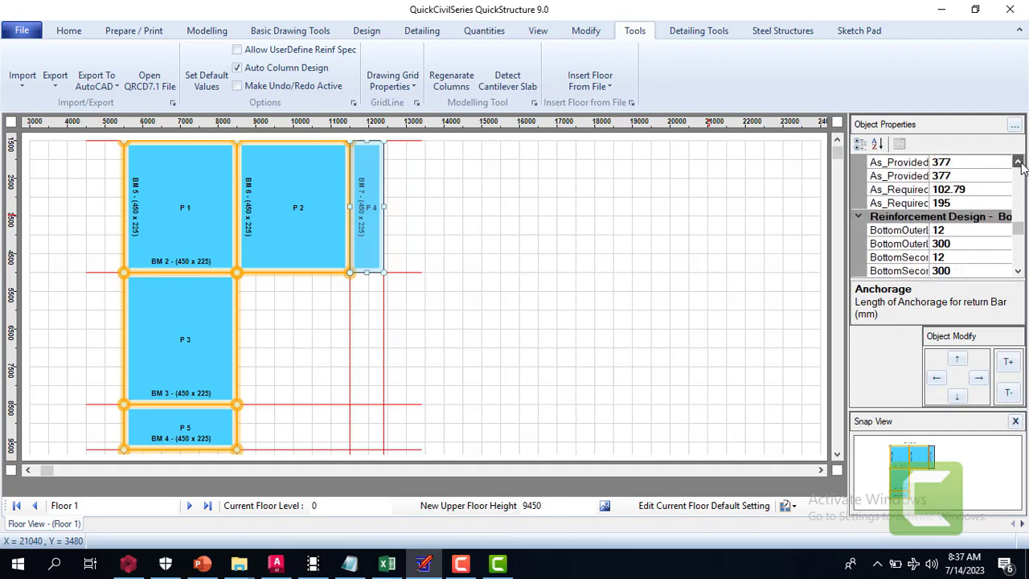
pyautogui.click(1018, 161)
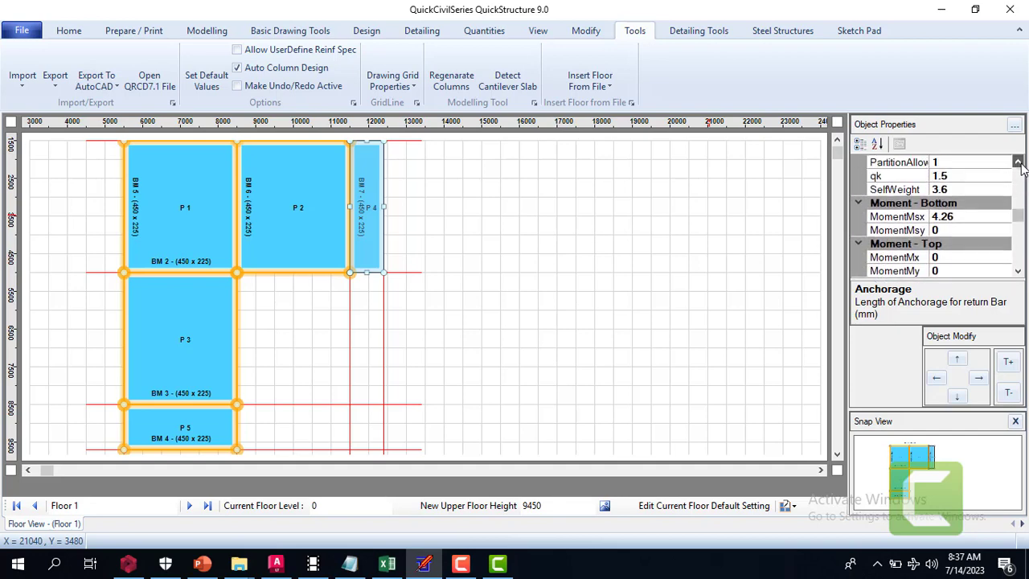
pyautogui.click(1018, 161)
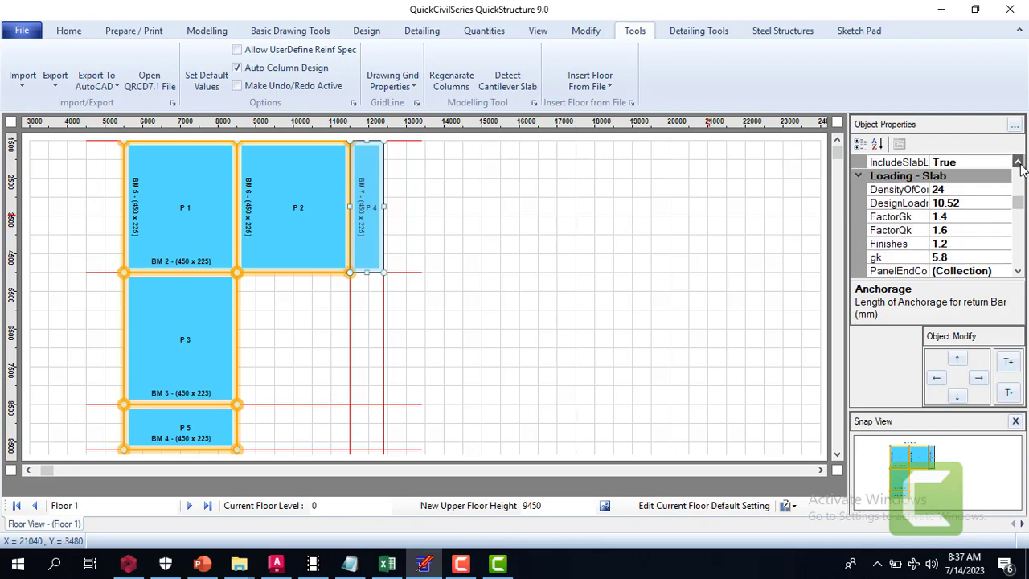
pyautogui.click(1018, 161)
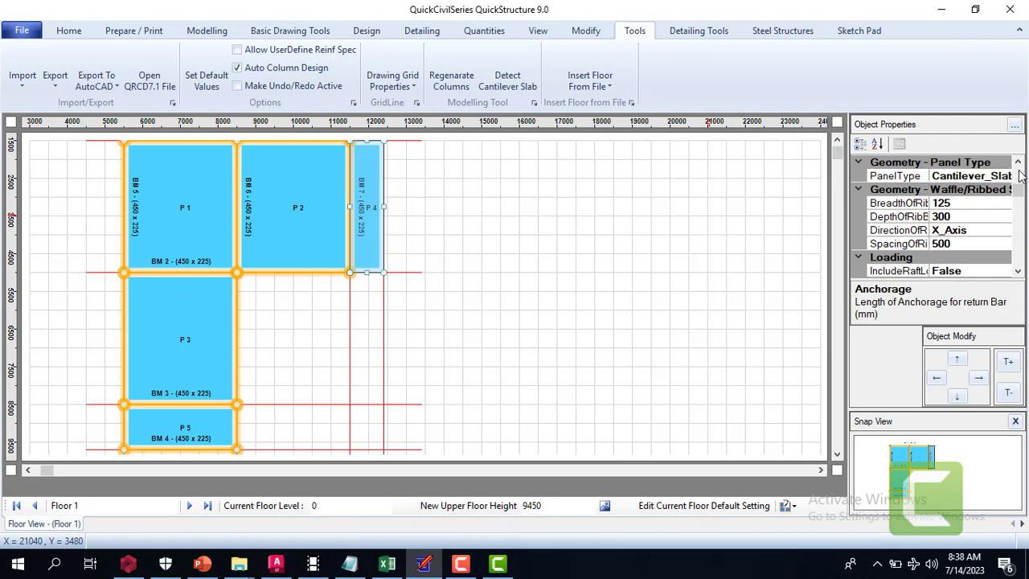
# Check panel P 4's geometry properties and look through the available panel edge condition options
pyautogui.click(1018, 163)
pyautogui.click(1018, 163)
pyautogui.click(1019, 163)
pyautogui.click(1018, 164)
pyautogui.click(1018, 164)
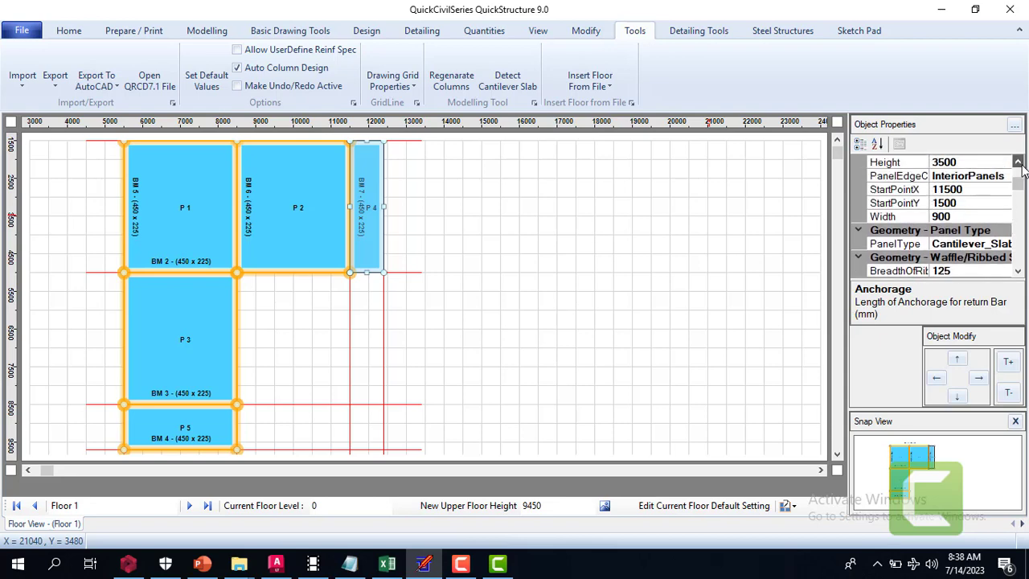
pyautogui.click(1018, 163)
pyautogui.click(1018, 164)
pyautogui.click(1018, 163)
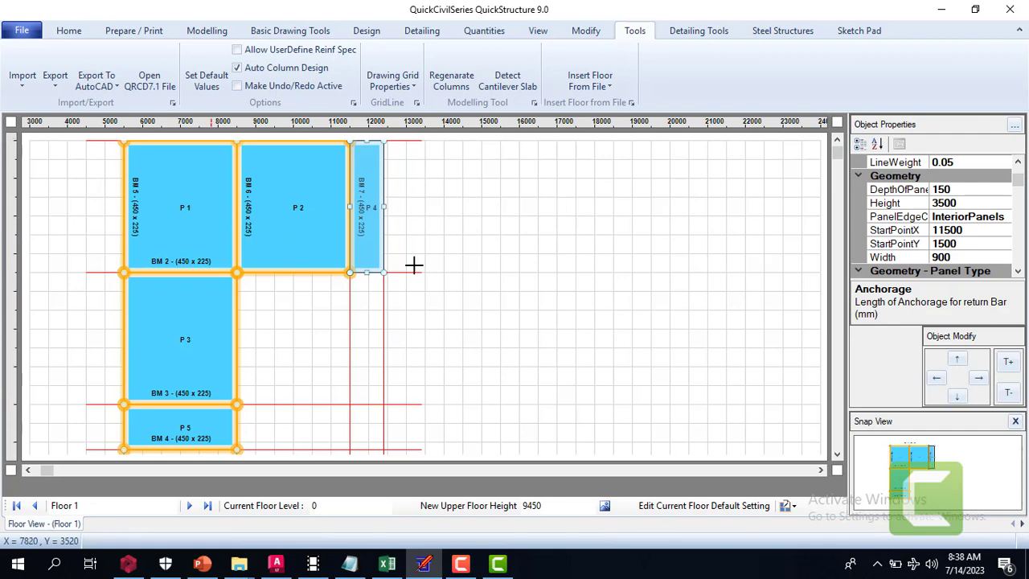
pyautogui.click(977, 222)
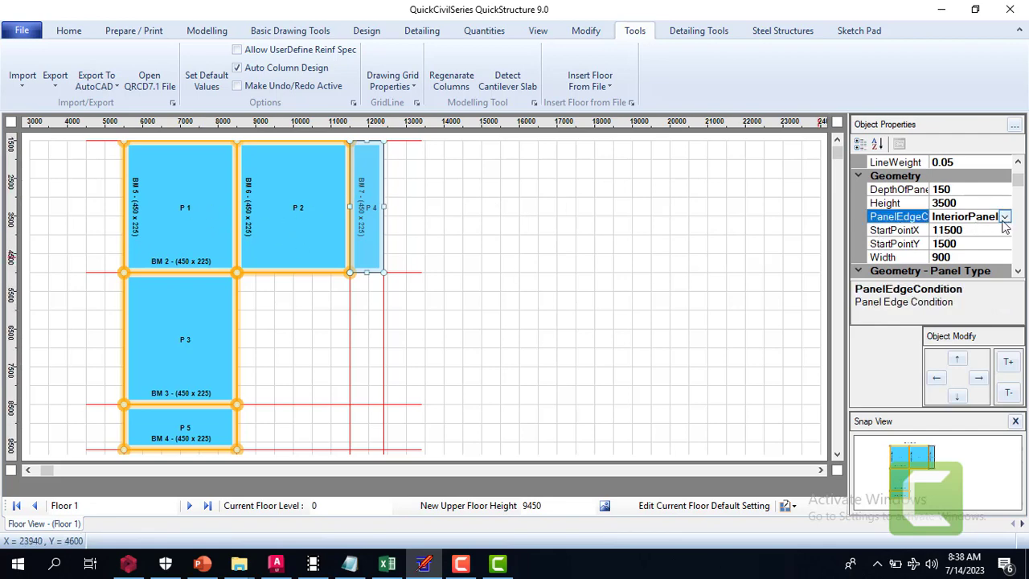
pyautogui.click(1006, 217)
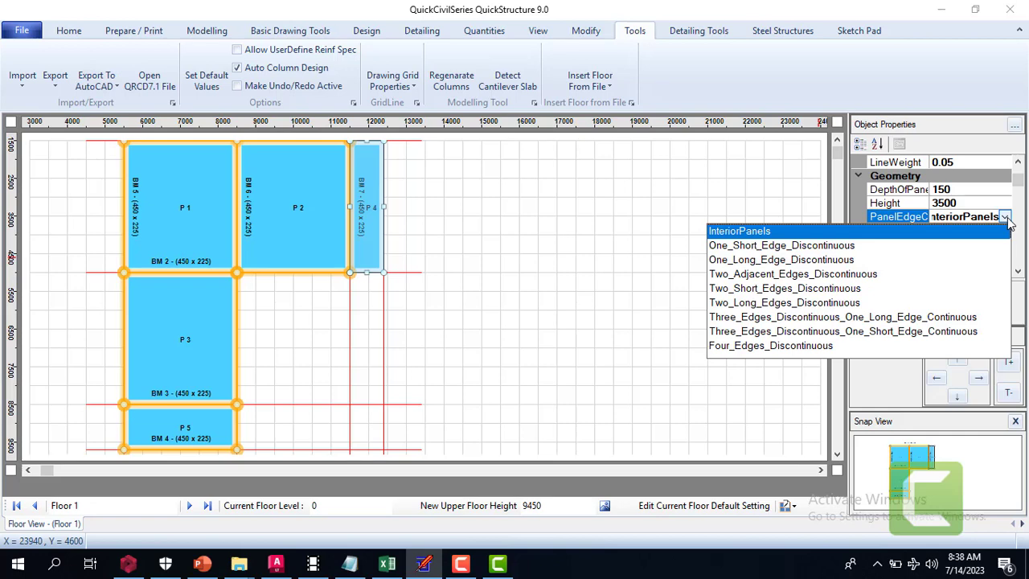
pyautogui.click(1006, 219)
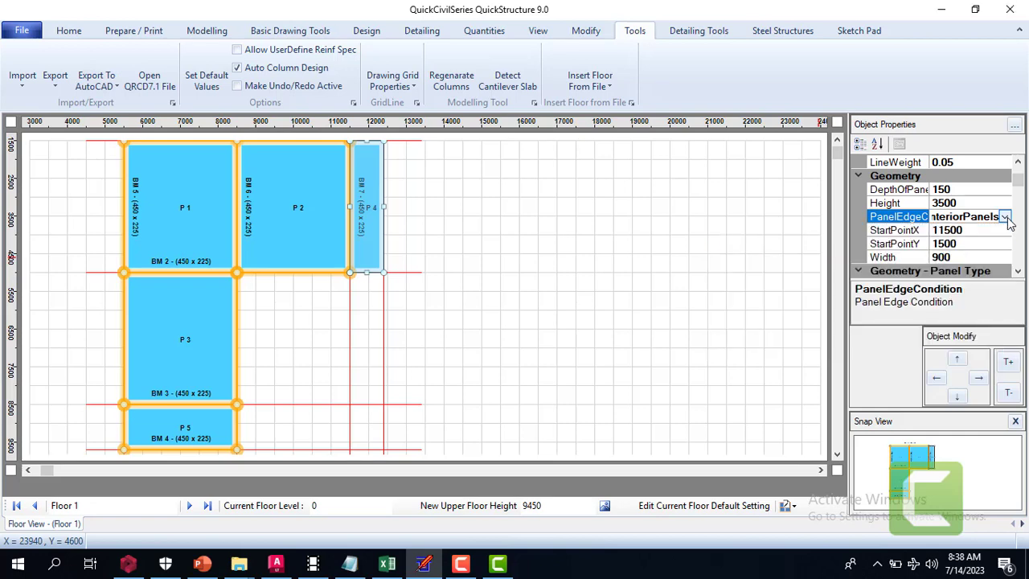
# Check the panel type of panel P 1 and view the available panel type options
pyautogui.click(188, 212)
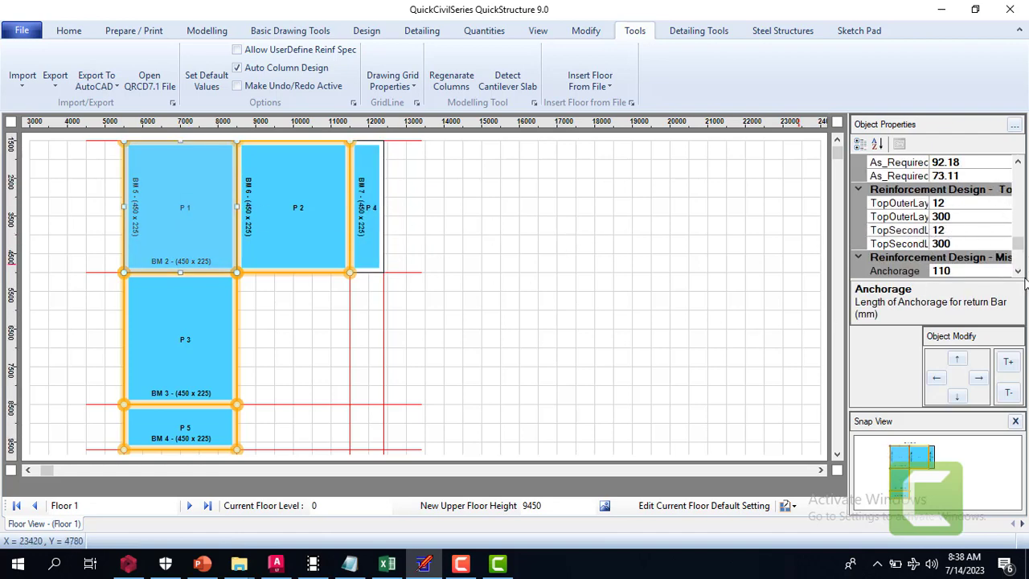
pyautogui.moveTo(1012, 251); pyautogui.dragTo(1019, 198)
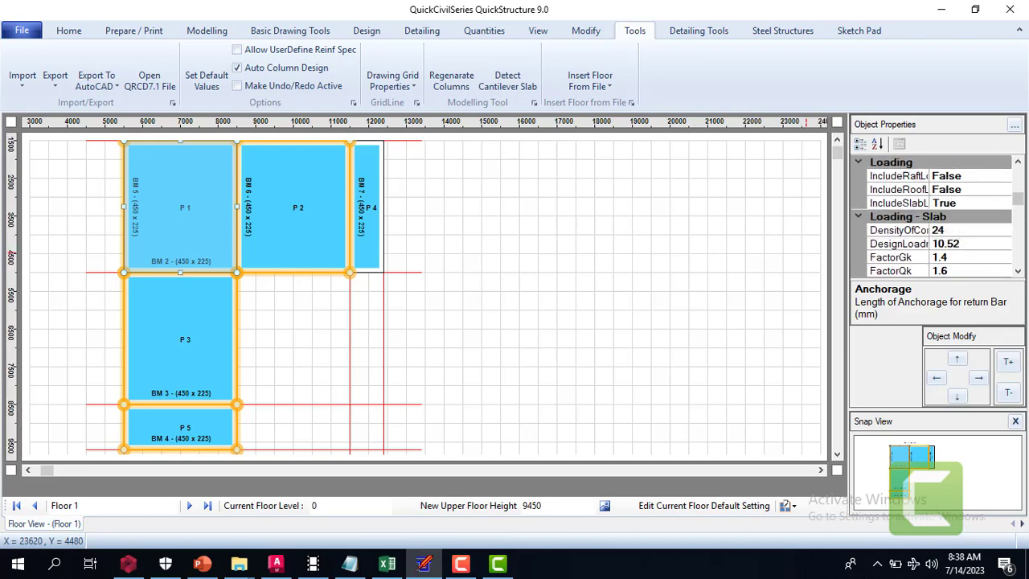
pyautogui.moveTo(1018, 198); pyautogui.dragTo(1020, 191)
pyautogui.click(998, 214)
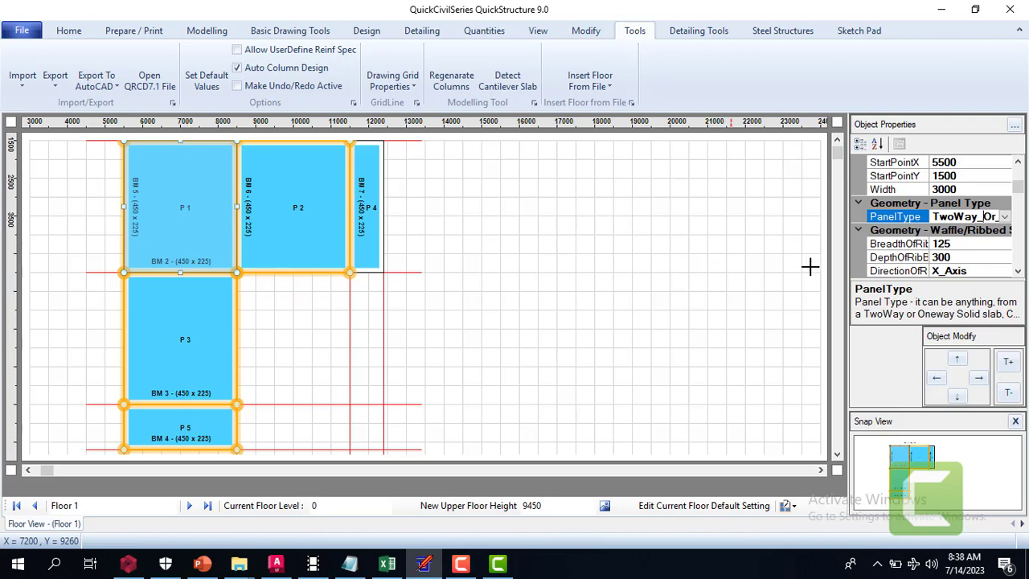
pyautogui.click(1005, 217)
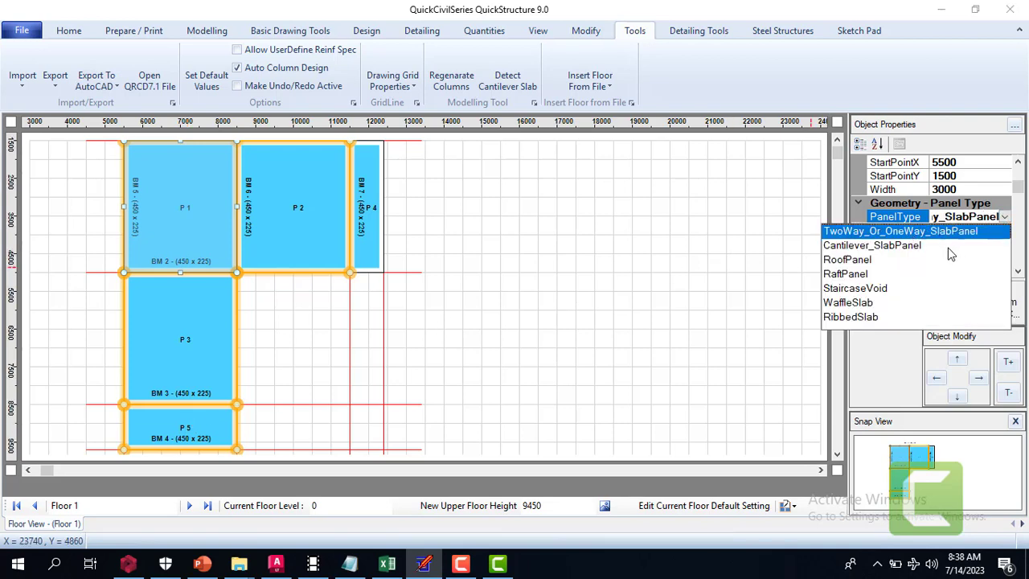
pyautogui.click(987, 244)
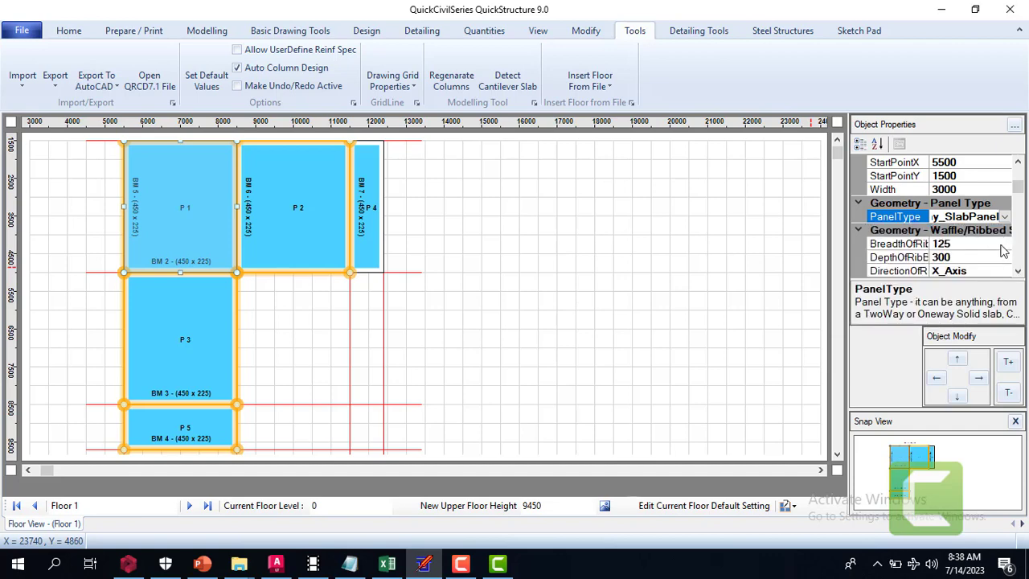
# Review panel P 1's geometry, loading, moment and reinforcement design properties through to the deflection check
pyautogui.click(1018, 162)
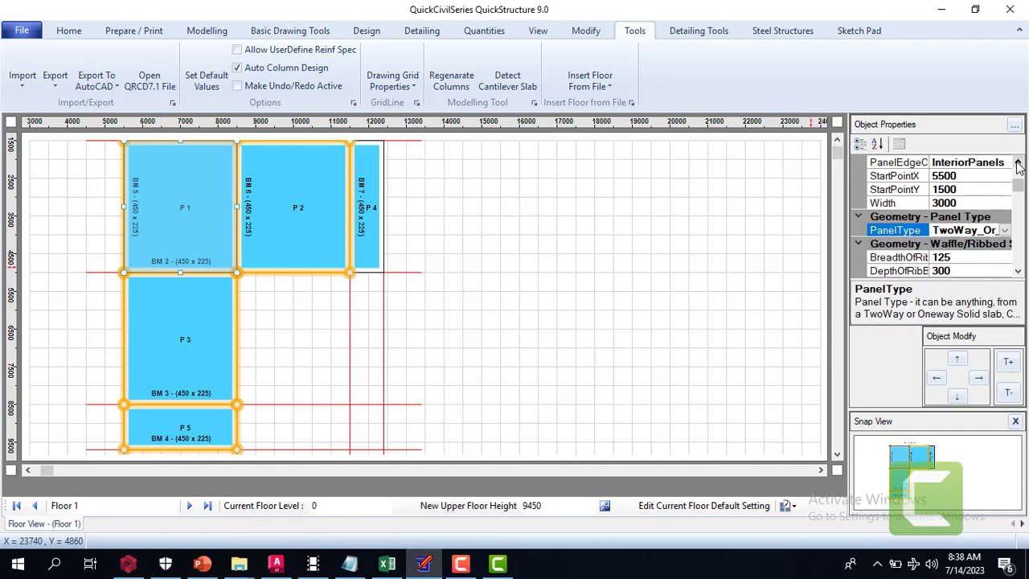
pyautogui.click(1018, 163)
pyautogui.click(1019, 163)
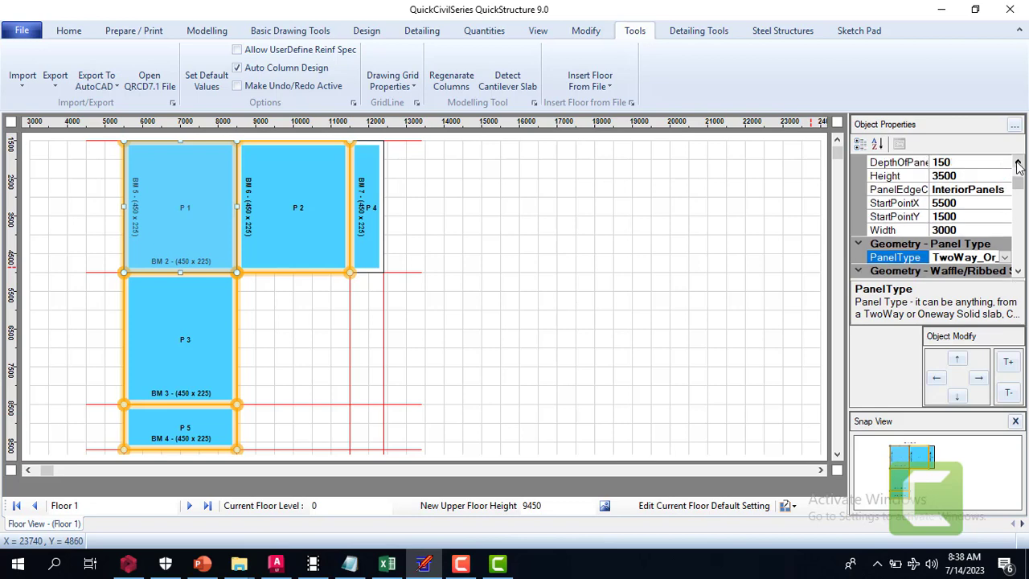
pyautogui.click(1018, 271)
pyautogui.click(1018, 271)
pyautogui.click(1019, 271)
pyautogui.click(1019, 271)
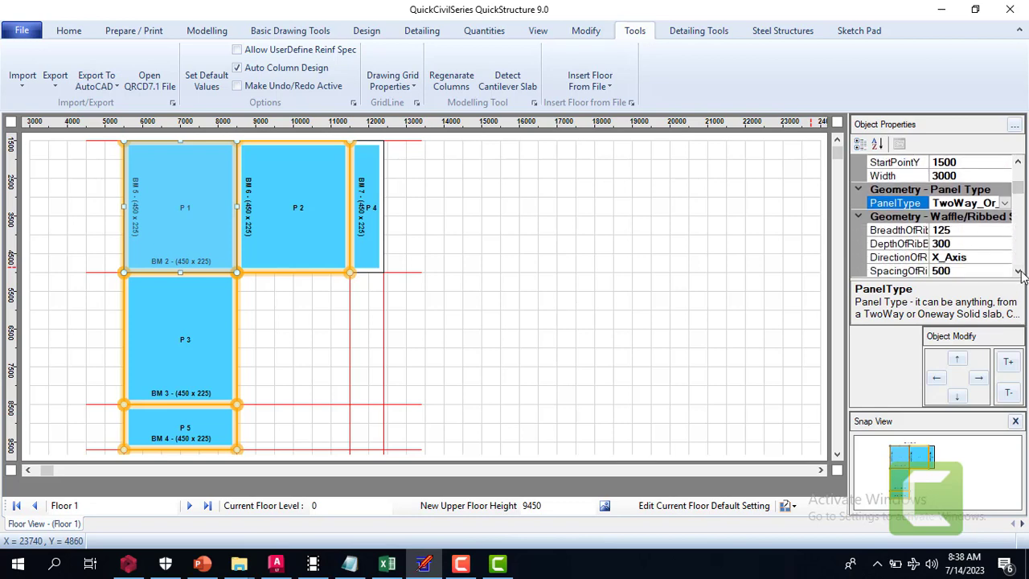
pyautogui.click(1018, 271)
pyautogui.click(1018, 271)
pyautogui.click(1018, 271)
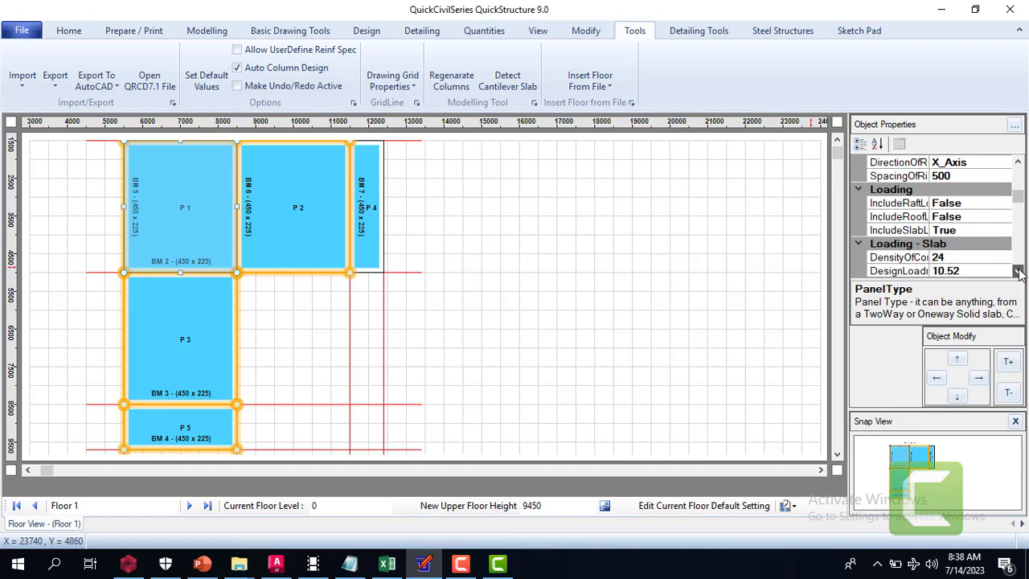
pyautogui.click(1018, 271)
pyautogui.click(1018, 271)
pyautogui.click(1018, 271)
pyautogui.click(1018, 271)
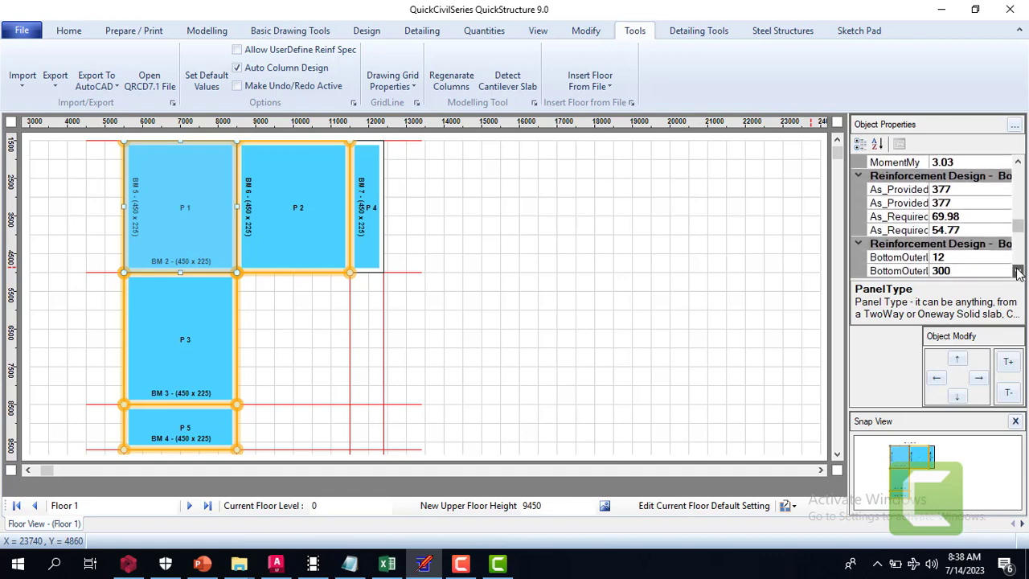
pyautogui.click(1018, 271)
pyautogui.click(1018, 271)
pyautogui.click(1018, 271)
pyautogui.click(1018, 271)
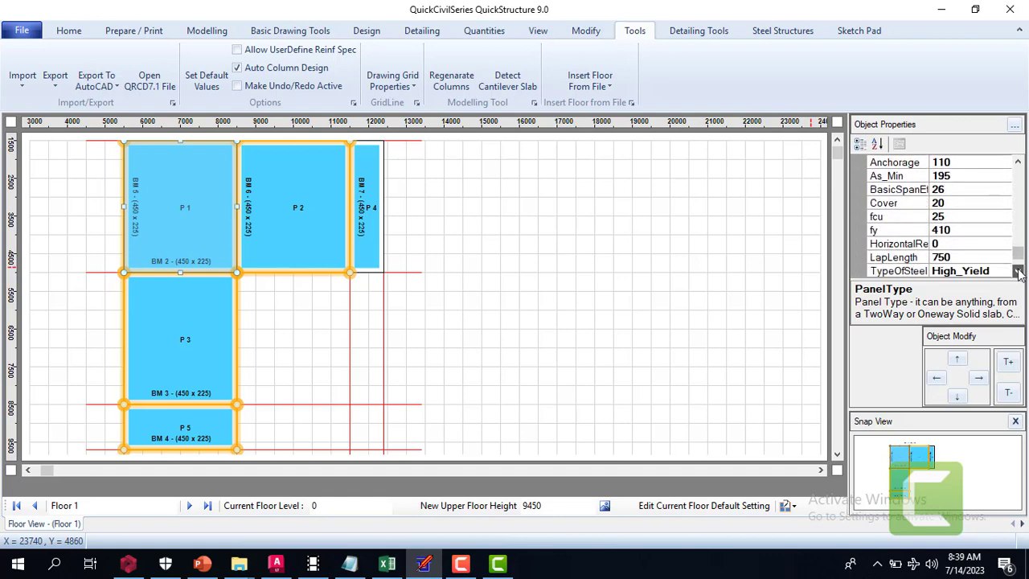
pyautogui.click(1018, 271)
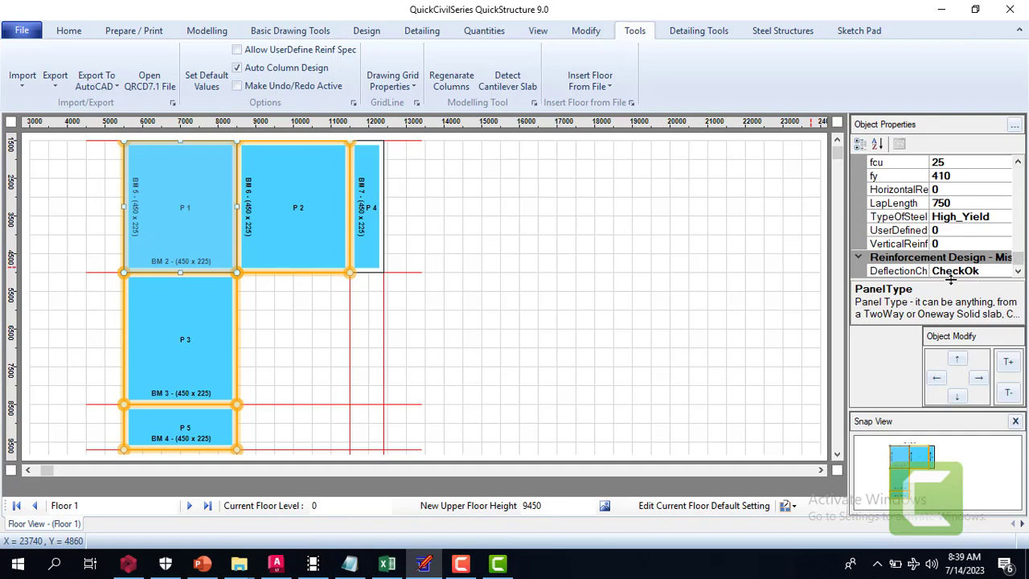
# Set the panel edge condition of panel P 1 to Two_Adjacent_Edges_Discontinuous
pyautogui.click(1018, 163)
pyautogui.click(1018, 163)
pyautogui.click(1018, 164)
pyautogui.click(1018, 163)
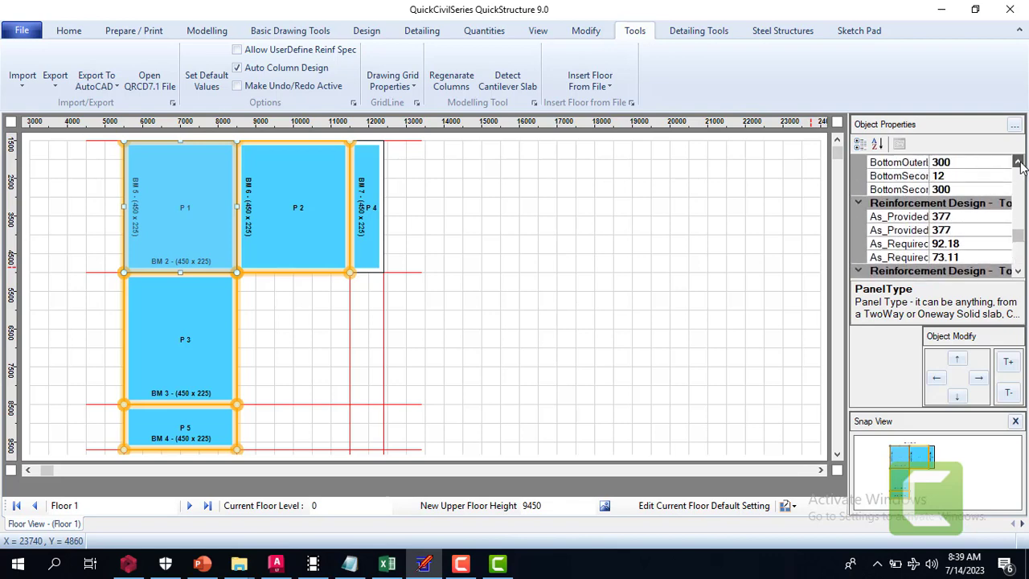
pyautogui.click(1018, 163)
pyautogui.click(1018, 163)
pyautogui.click(1018, 163)
pyautogui.click(1018, 163)
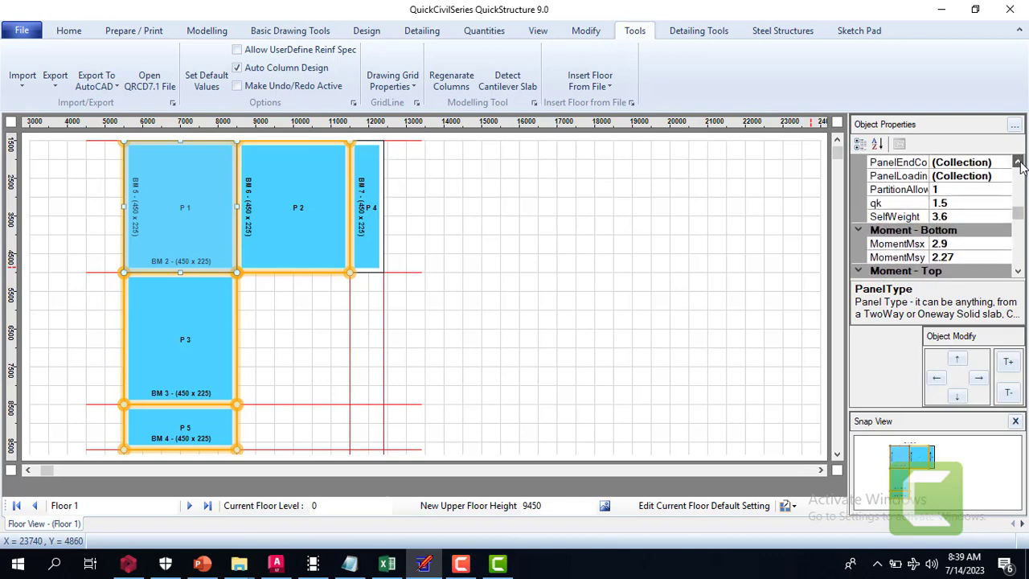
pyautogui.click(1018, 163)
pyautogui.click(1018, 163)
pyautogui.click(1018, 163)
pyautogui.click(1018, 163)
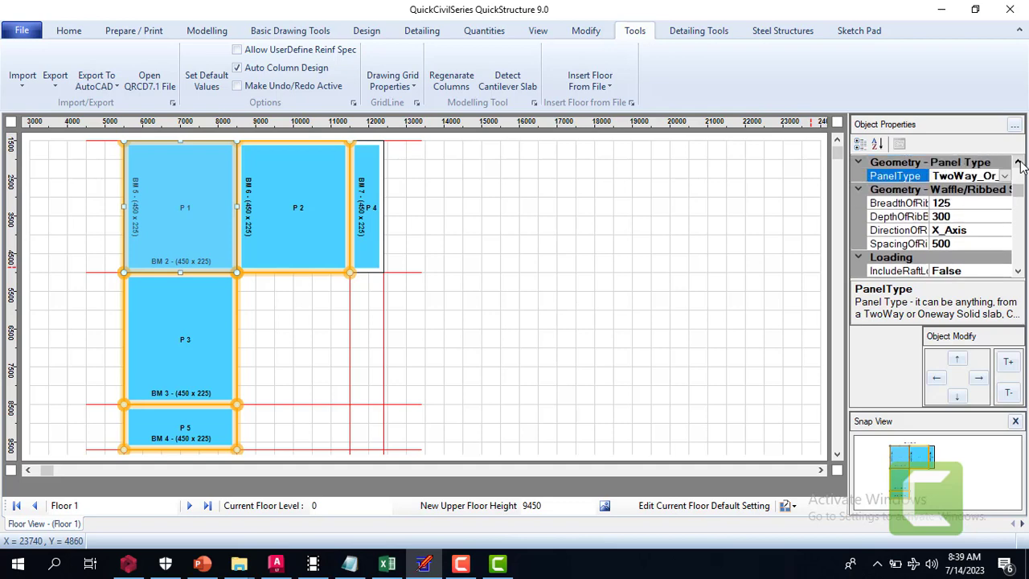
pyautogui.click(1018, 163)
pyautogui.click(1018, 163)
pyautogui.click(1018, 163)
pyautogui.click(1018, 164)
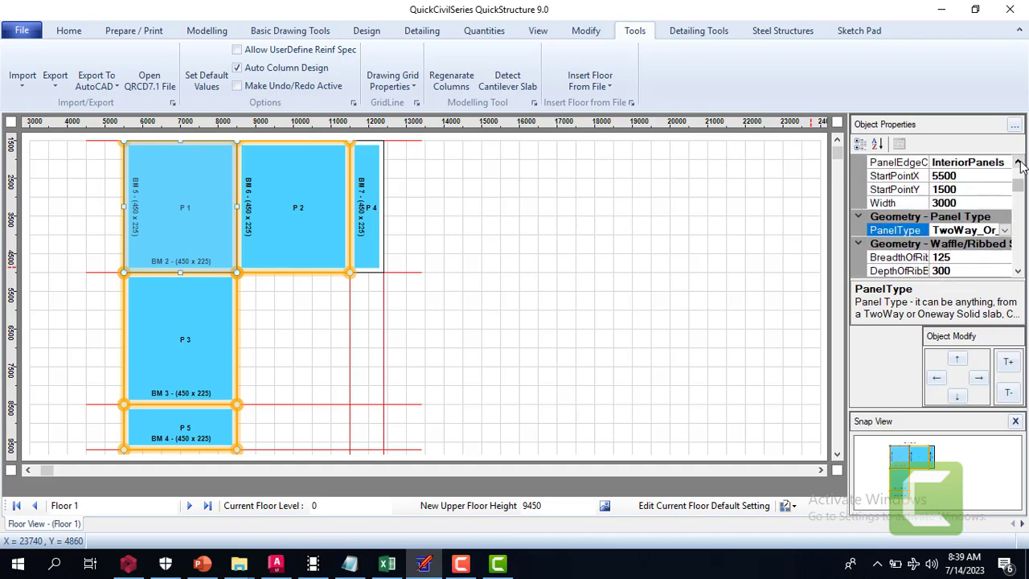
pyautogui.click(1018, 163)
pyautogui.click(1018, 164)
pyautogui.click(1018, 163)
pyautogui.click(1018, 163)
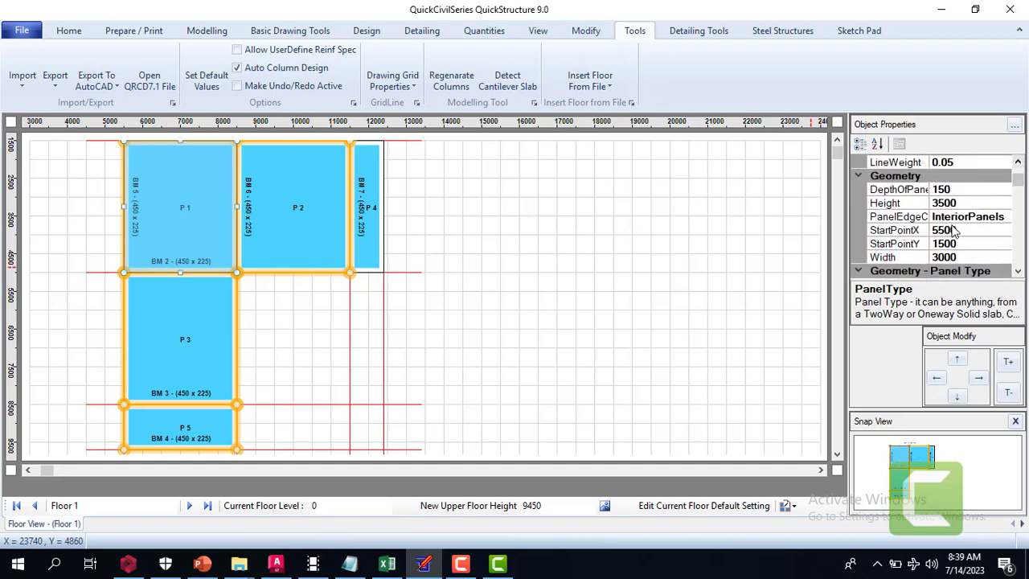
pyautogui.click(995, 216)
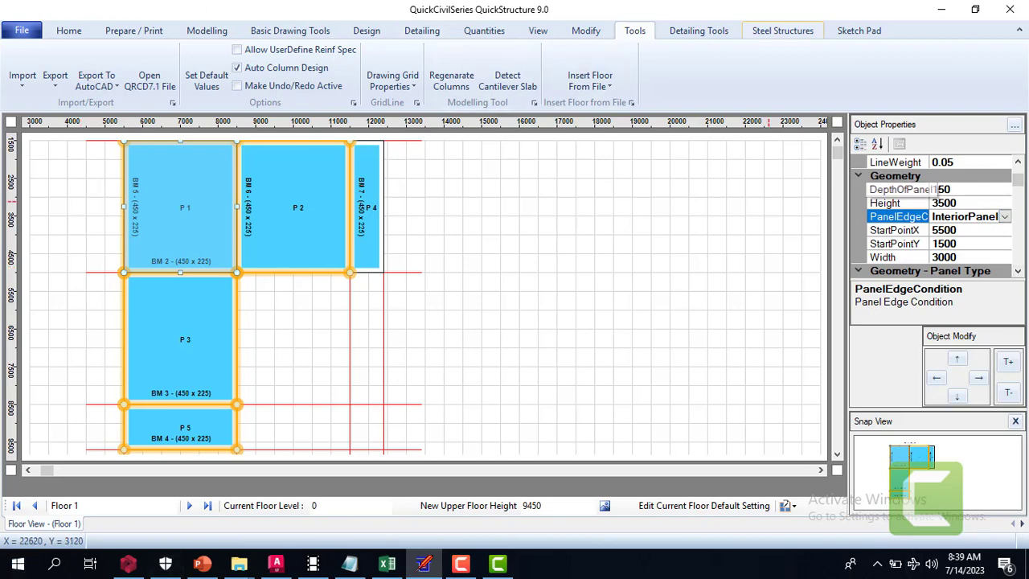
pyautogui.click(1005, 217)
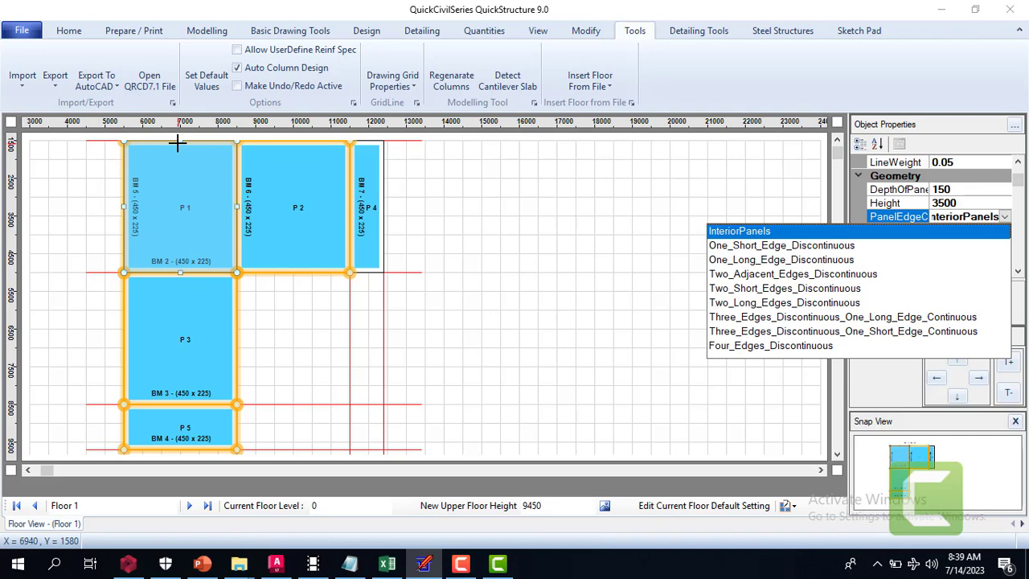
pyautogui.click(818, 274)
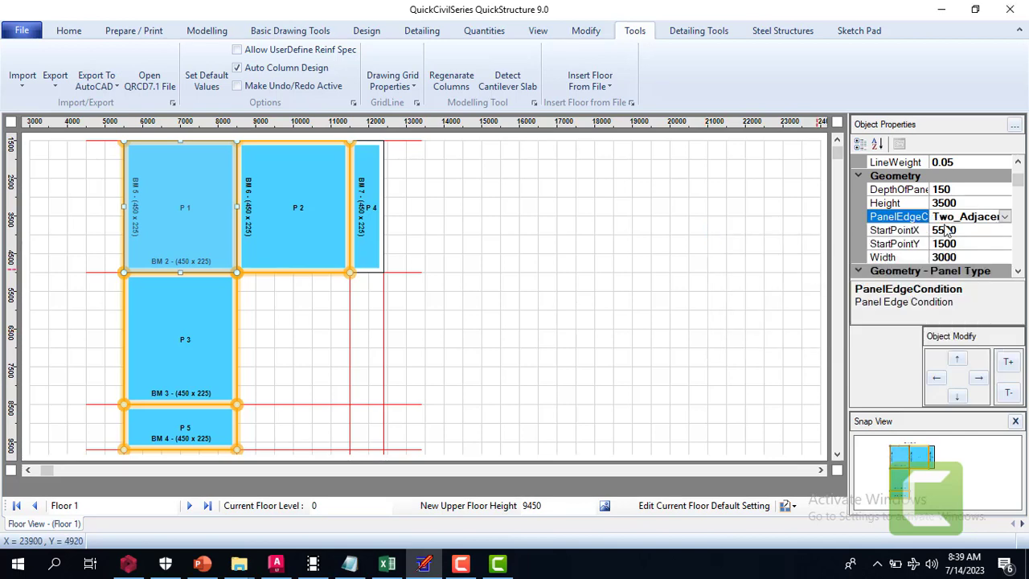
# Set the panel edge condition of panel P 2 to Two_Short_Edges_Discontinuous
pyautogui.click(310, 192)
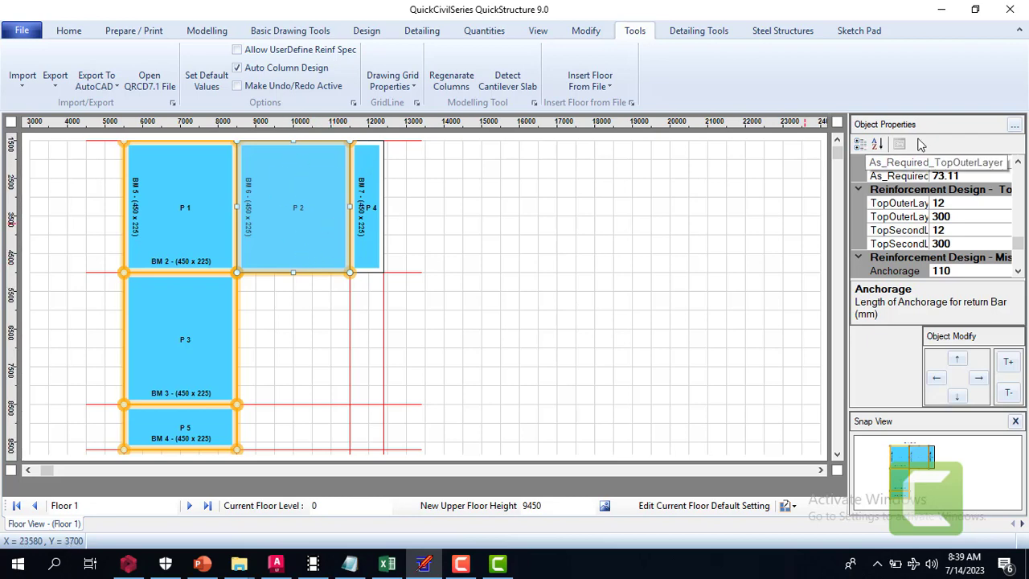
pyautogui.click(836, 143)
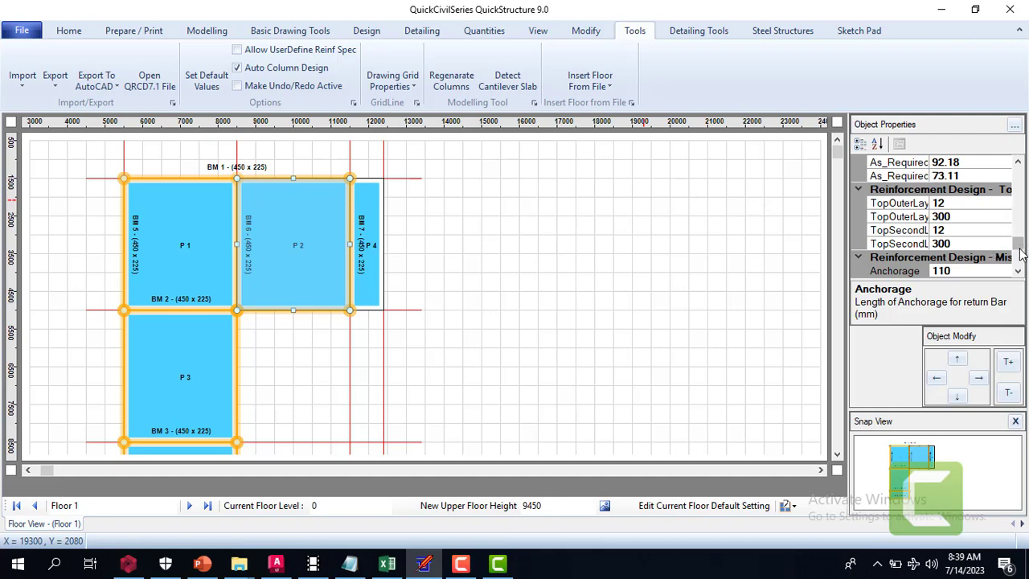
pyautogui.click(1018, 162)
pyautogui.moveTo(1018, 161); pyautogui.dragTo(1018, 161)
pyautogui.click(980, 246)
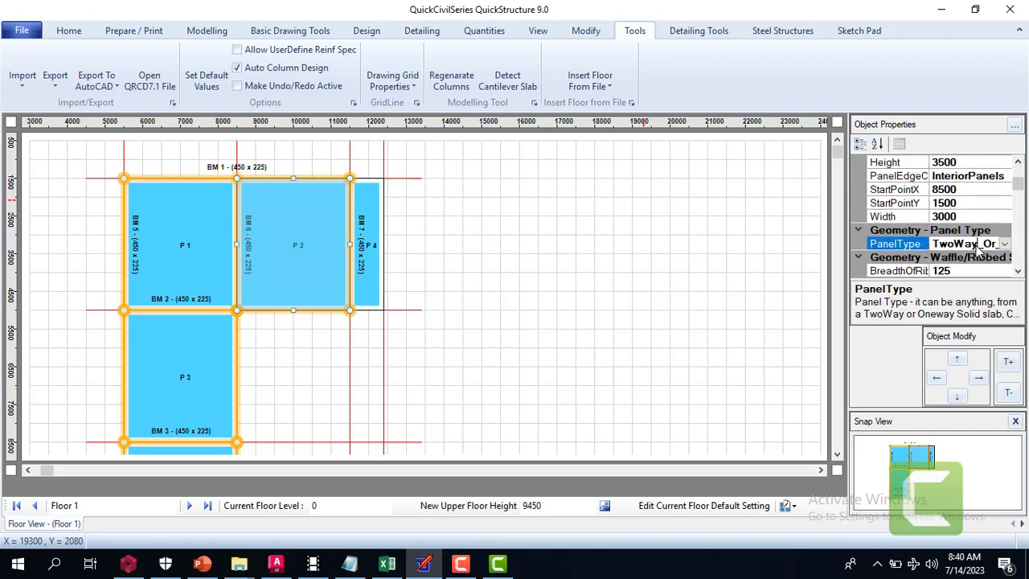
pyautogui.click(997, 177)
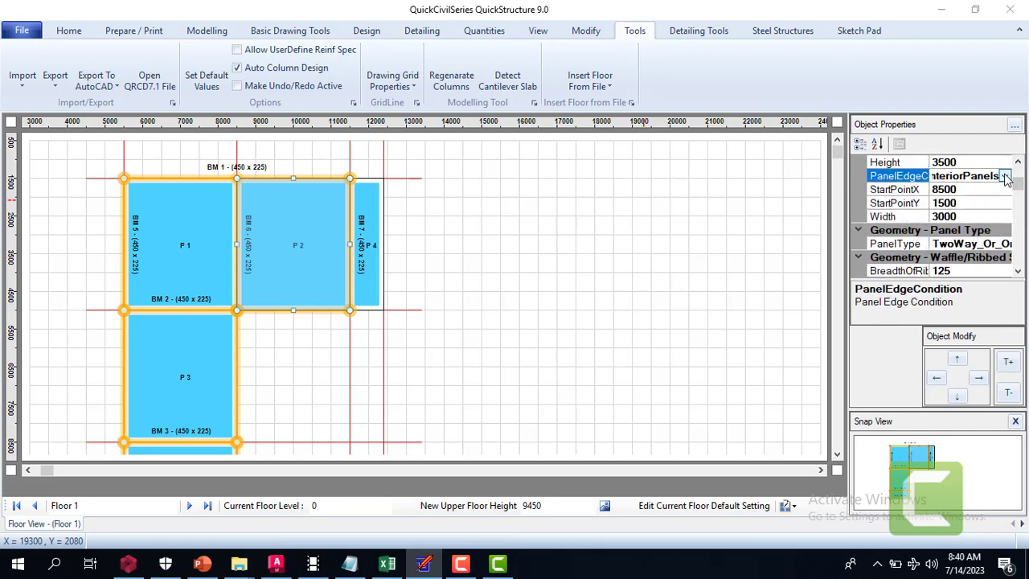
pyautogui.click(1005, 177)
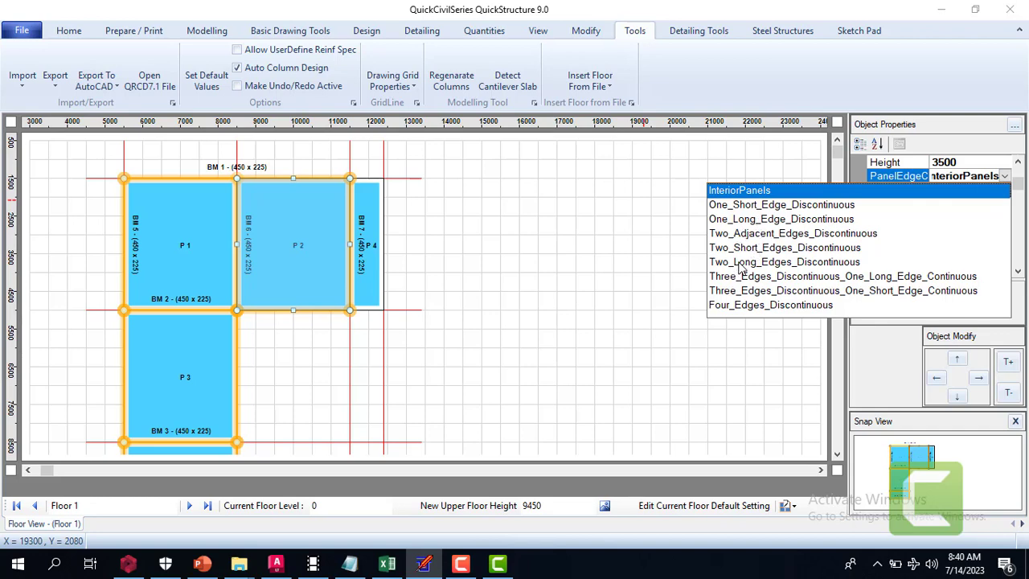
pyautogui.click(756, 249)
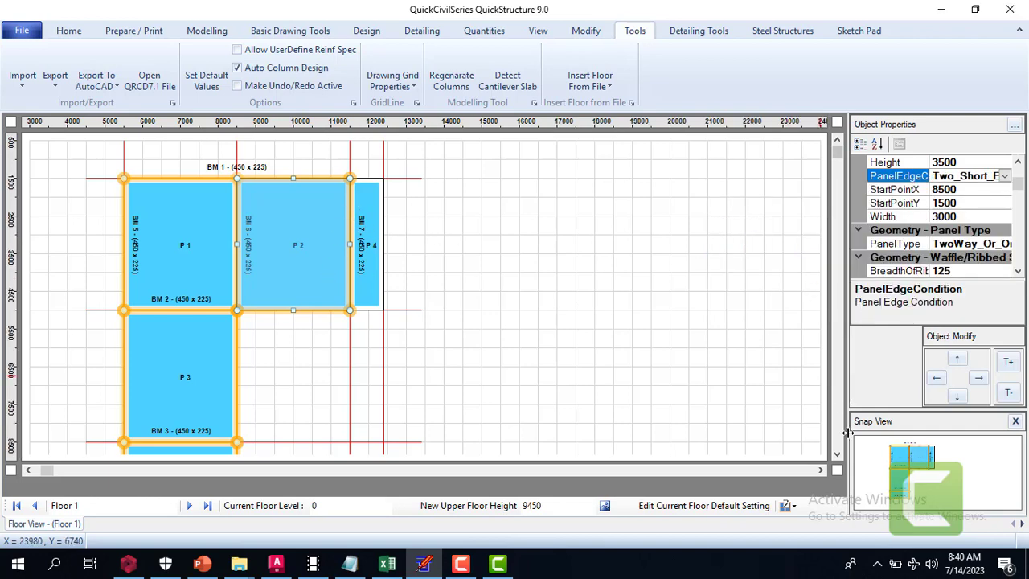
# Set the panel edge condition of panel P 3 to Two_Long_Edges_Discontinuous and deselect the panel
pyautogui.scroll(-4, 836, 456)
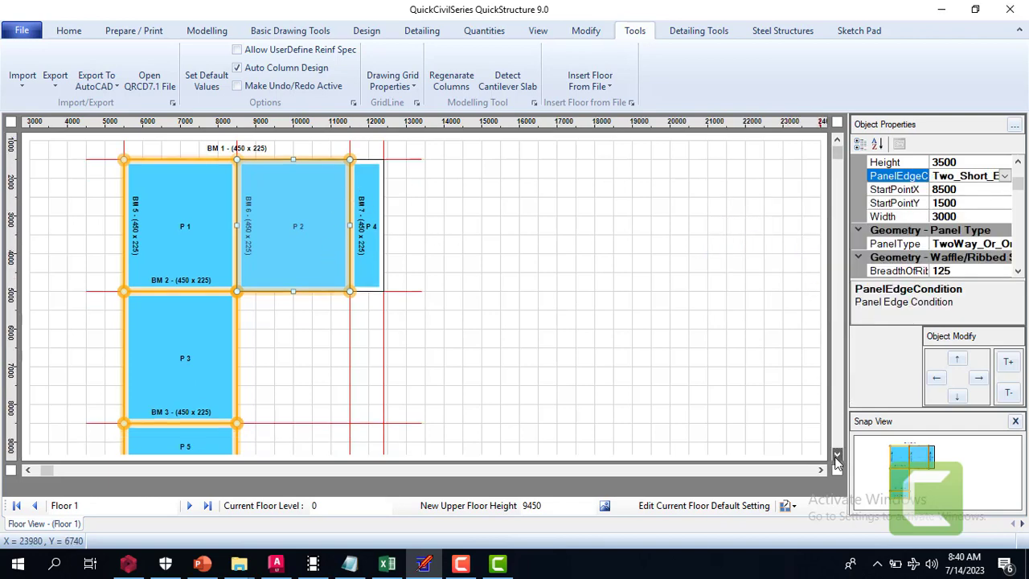
pyautogui.click(181, 299)
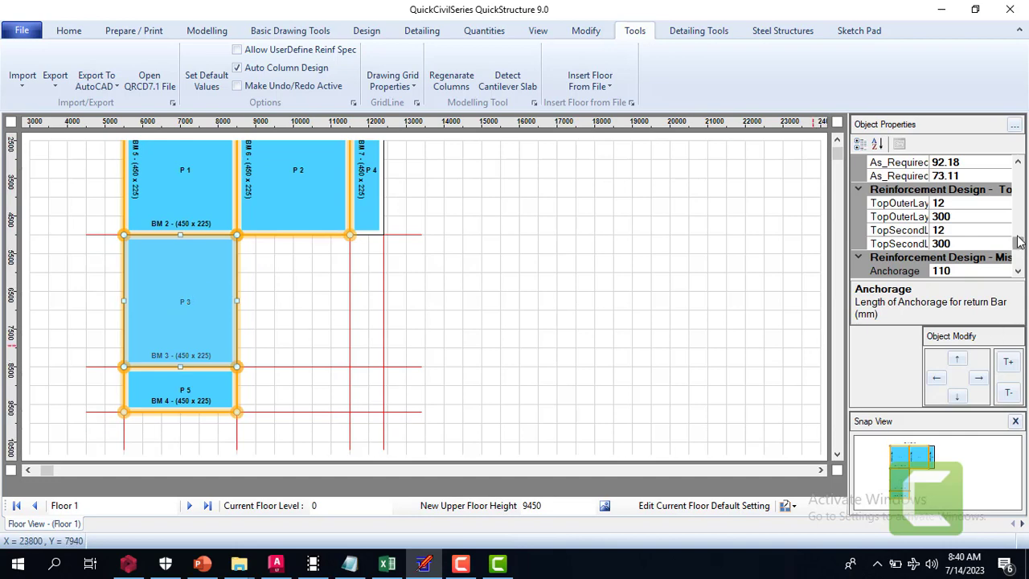
pyautogui.click(1019, 164)
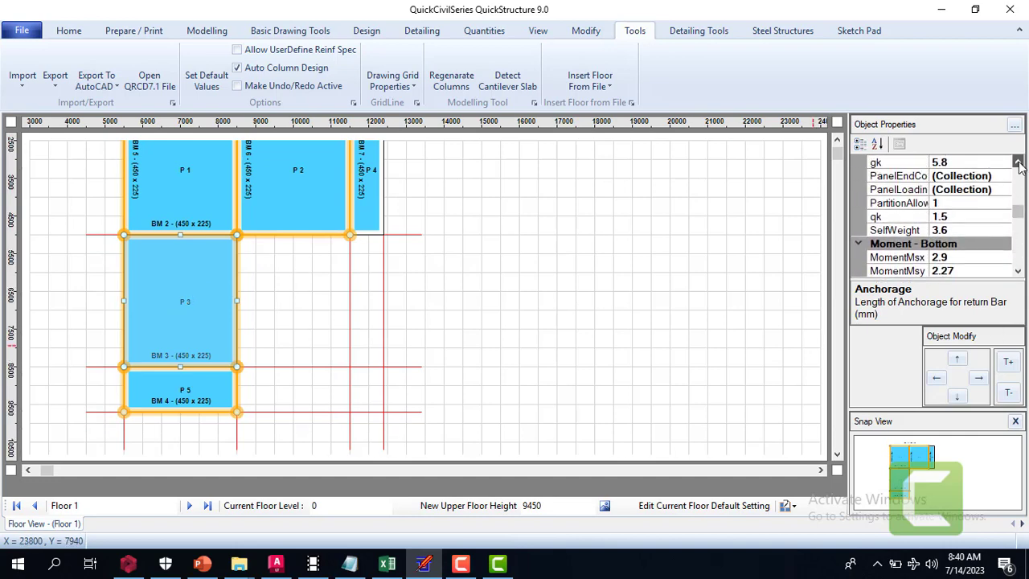
pyautogui.click(1020, 164)
pyautogui.click(1019, 164)
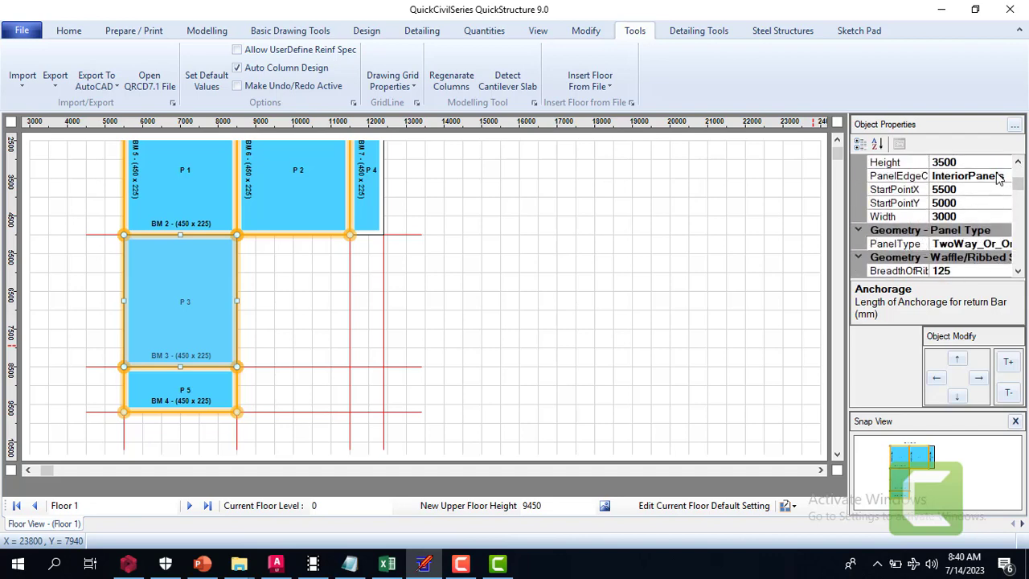
pyautogui.click(997, 177)
pyautogui.click(1005, 176)
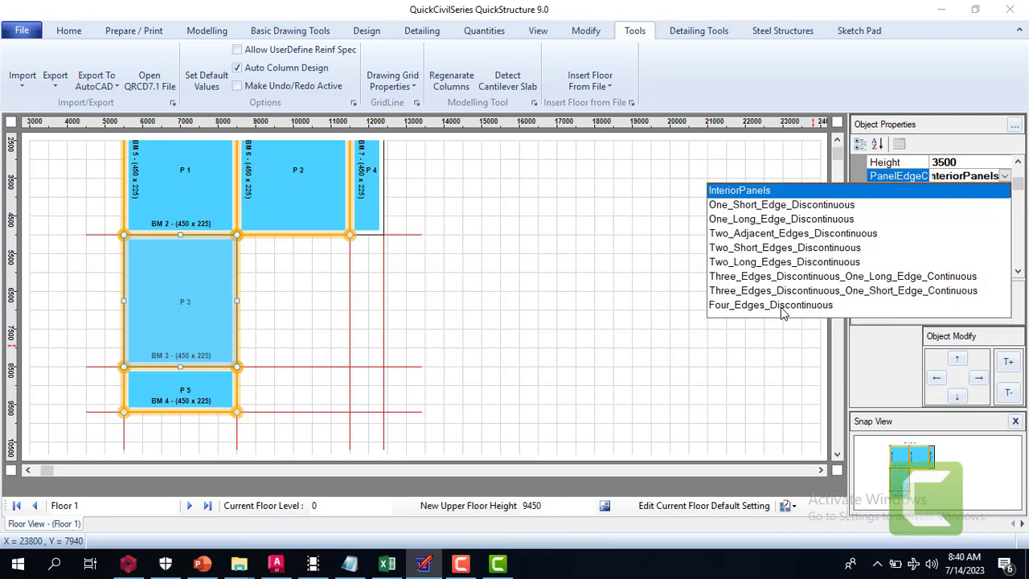
pyautogui.click(751, 263)
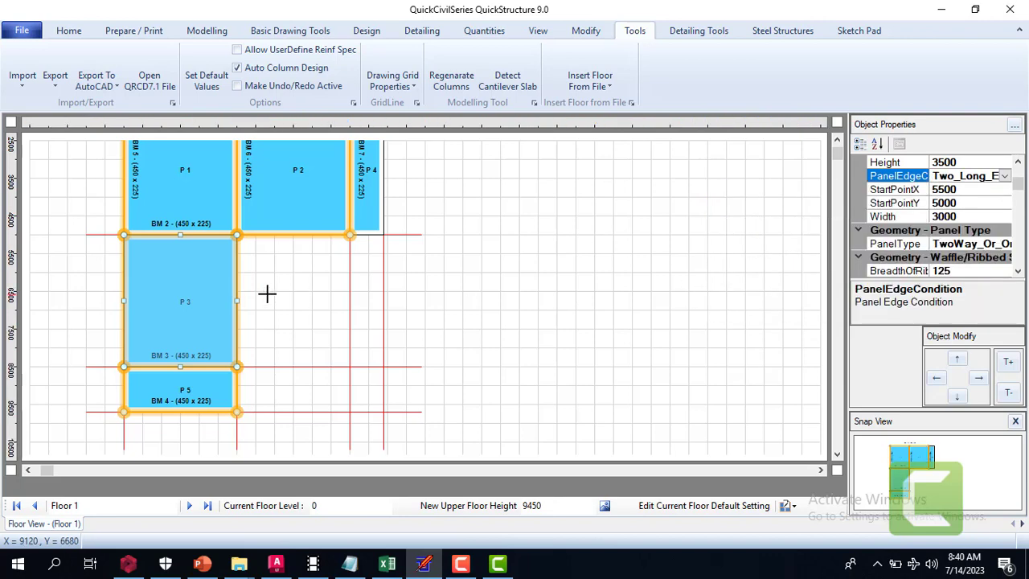
pyautogui.press('Escape')
# Set the panel edge condition of panel P 5 to Three_Edges_Discontinuous_One_Long_Edge_Continuous
pyautogui.click(171, 395)
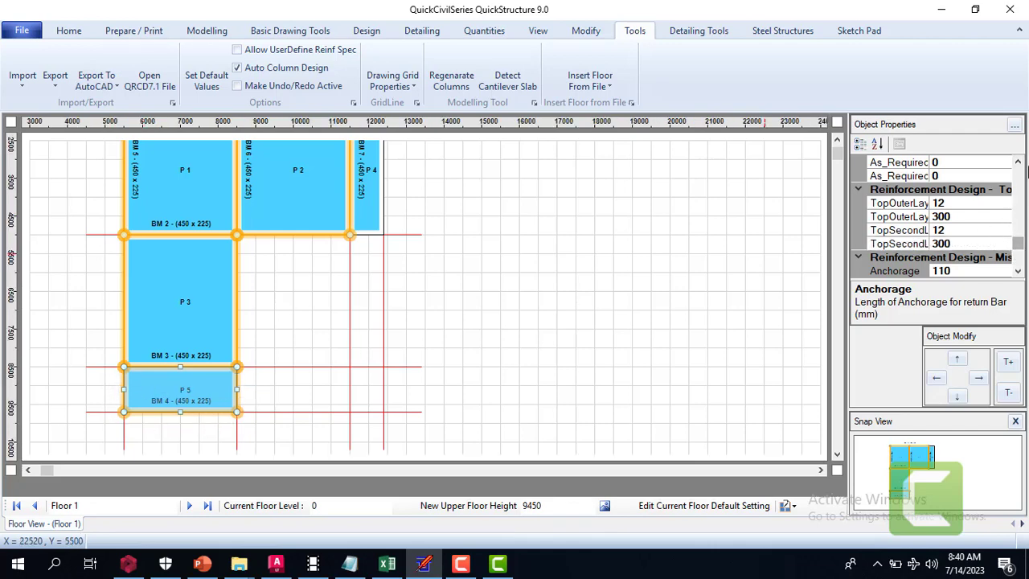
pyautogui.click(1019, 164)
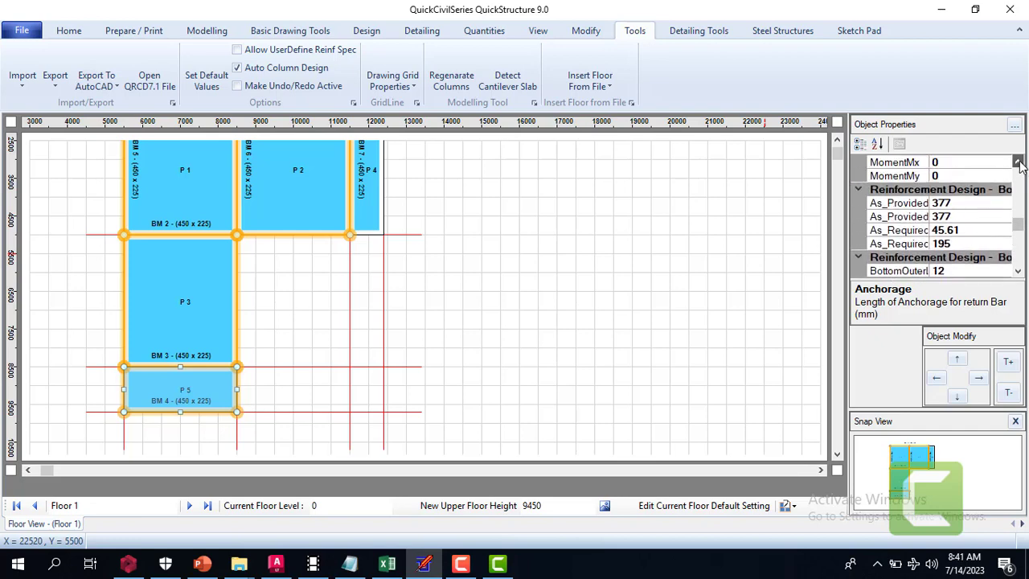
pyautogui.moveTo(1019, 164); pyautogui.dragTo(1018, 160)
pyautogui.click(979, 163)
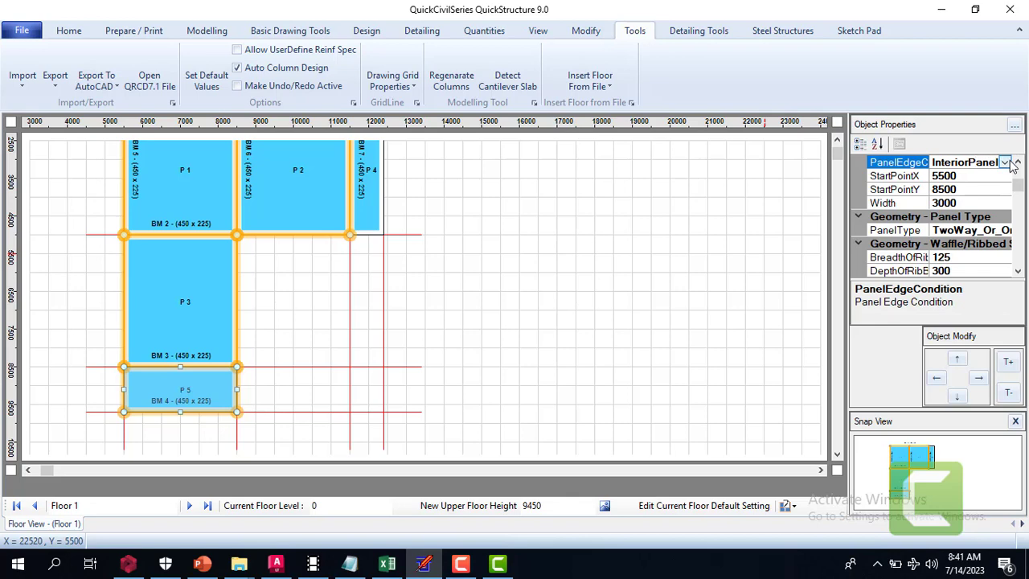
pyautogui.click(1005, 163)
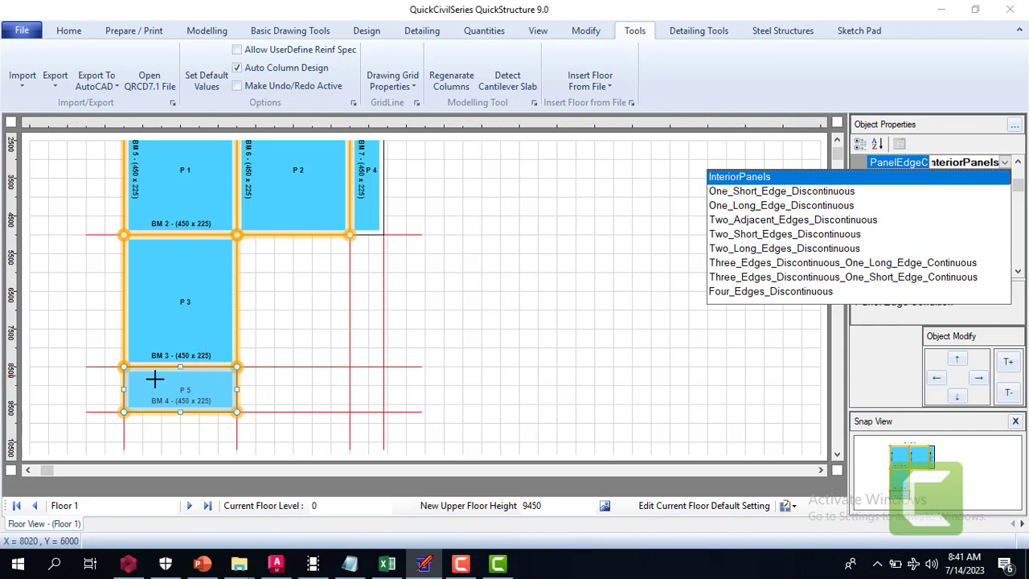
pyautogui.click(877, 263)
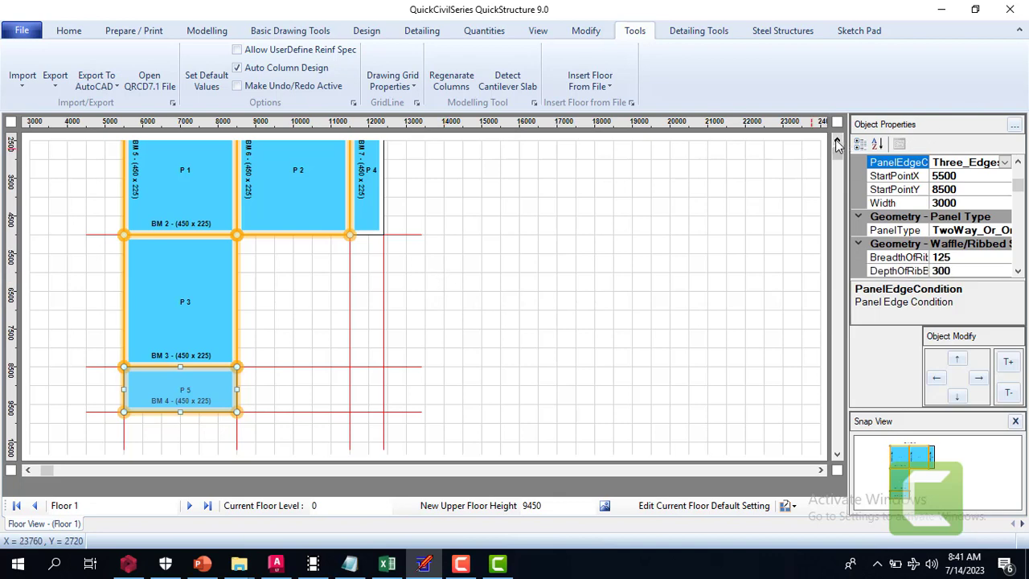
# Check the panel type of panel P 4 and set its edge condition to Three_Edges_Discontinuous_One_Long_Edge_Continuous
pyautogui.click(837, 143)
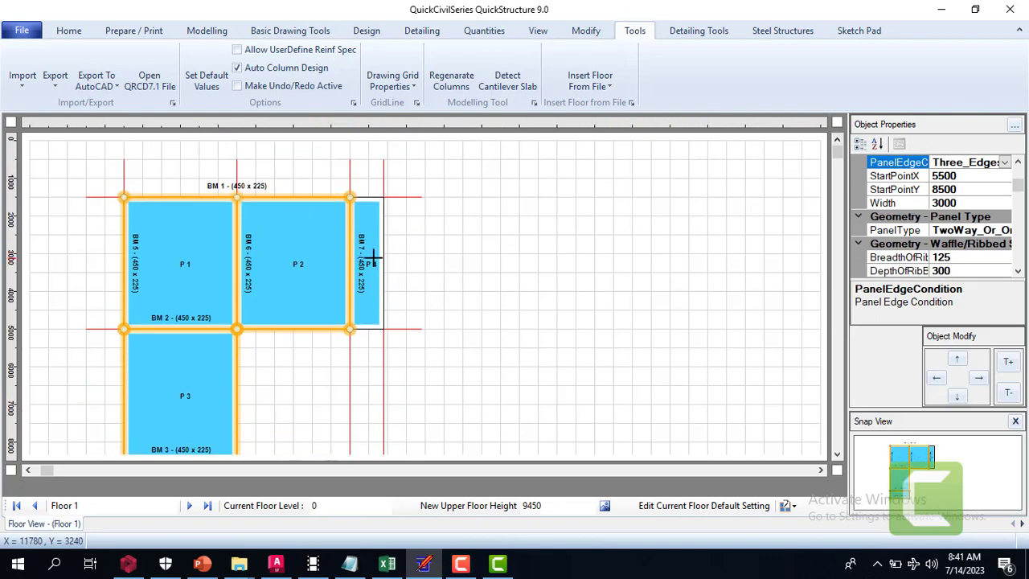
pyautogui.click(374, 258)
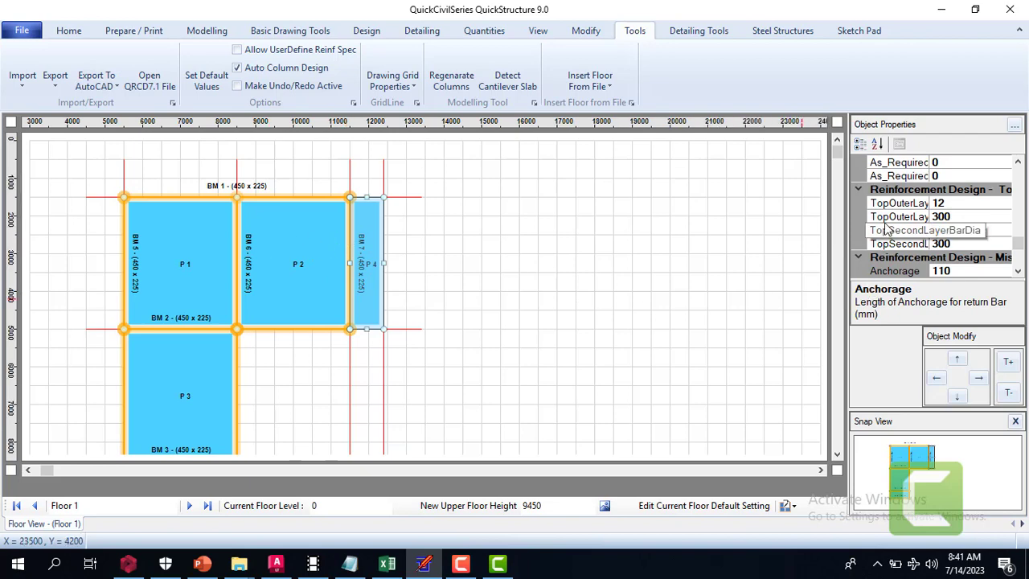
pyautogui.click(1018, 162)
pyautogui.click(1019, 162)
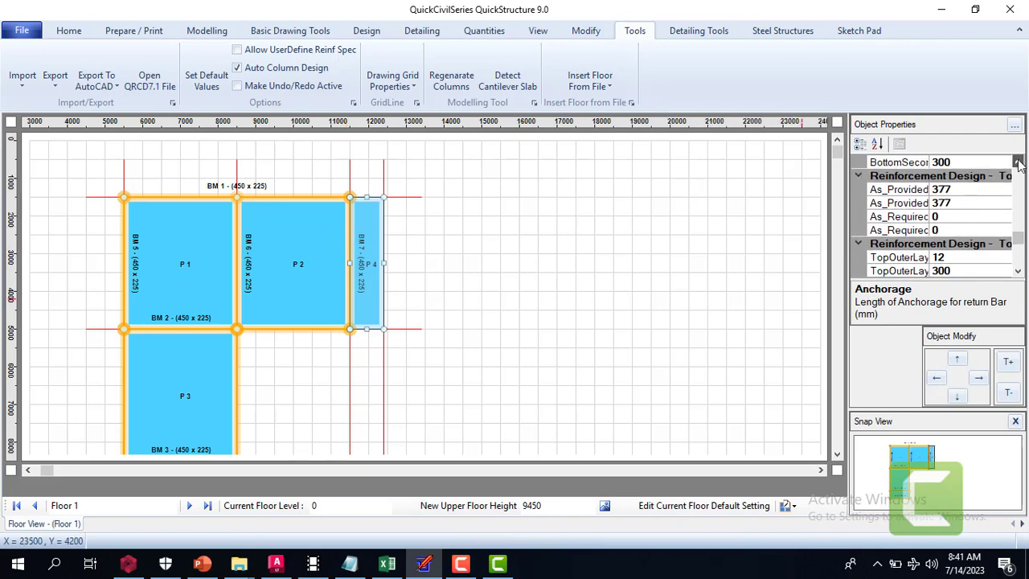
pyautogui.click(1018, 161)
pyautogui.click(1018, 161)
pyautogui.click(1018, 162)
pyautogui.click(1018, 162)
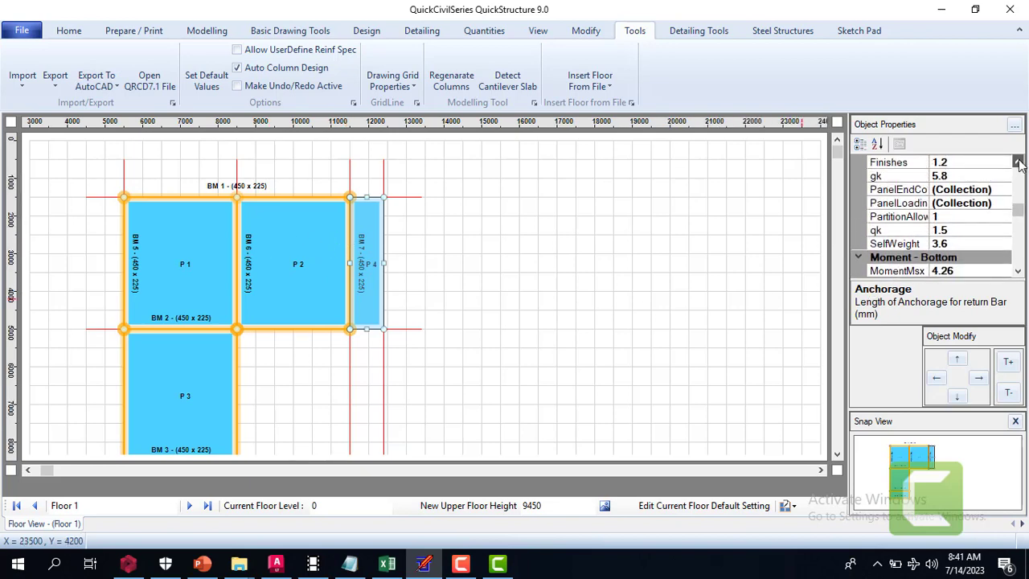
pyautogui.click(1018, 161)
pyautogui.click(1018, 162)
pyautogui.click(1018, 161)
pyautogui.click(1018, 162)
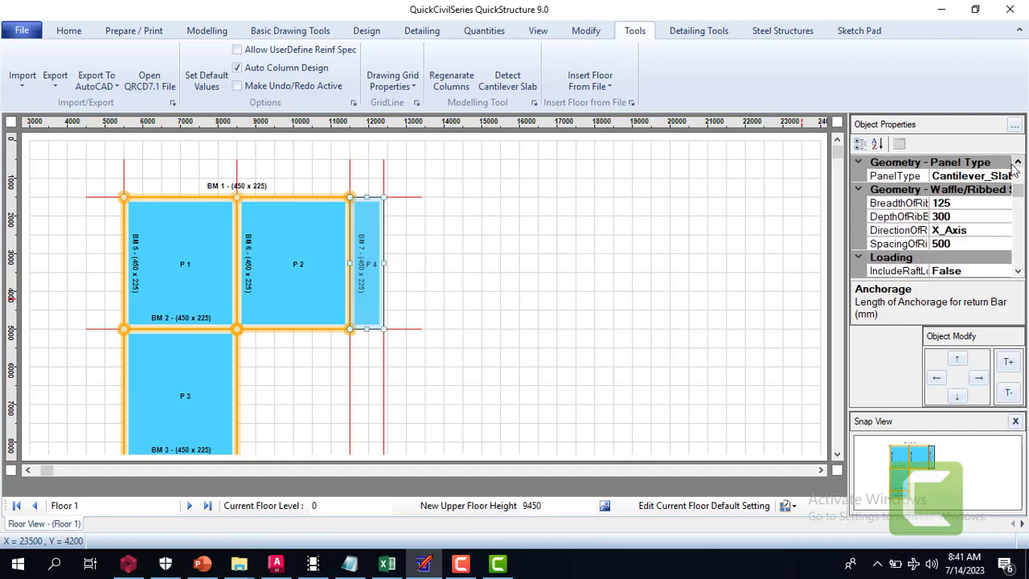
pyautogui.click(990, 177)
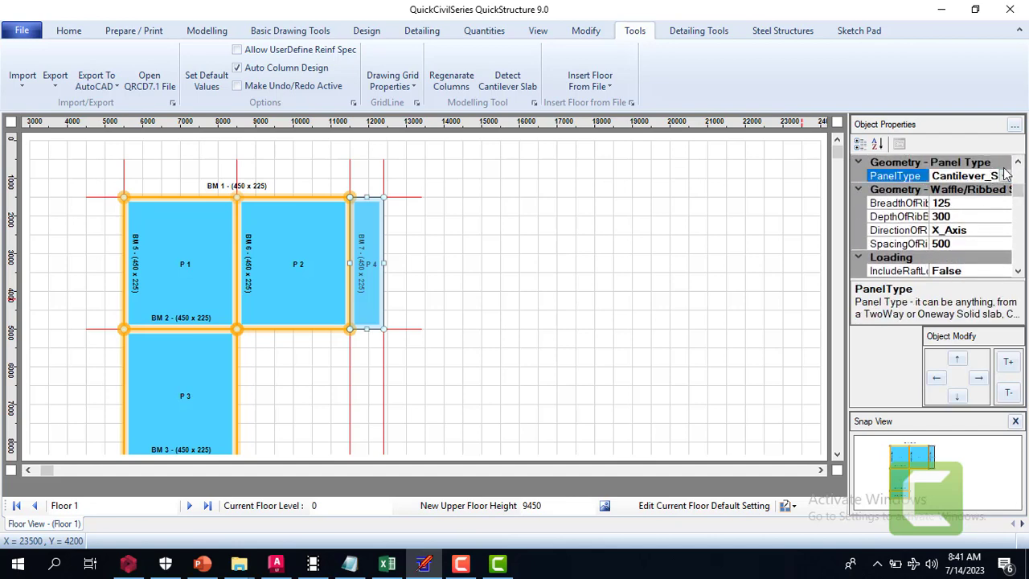
pyautogui.click(1018, 161)
pyautogui.click(1018, 161)
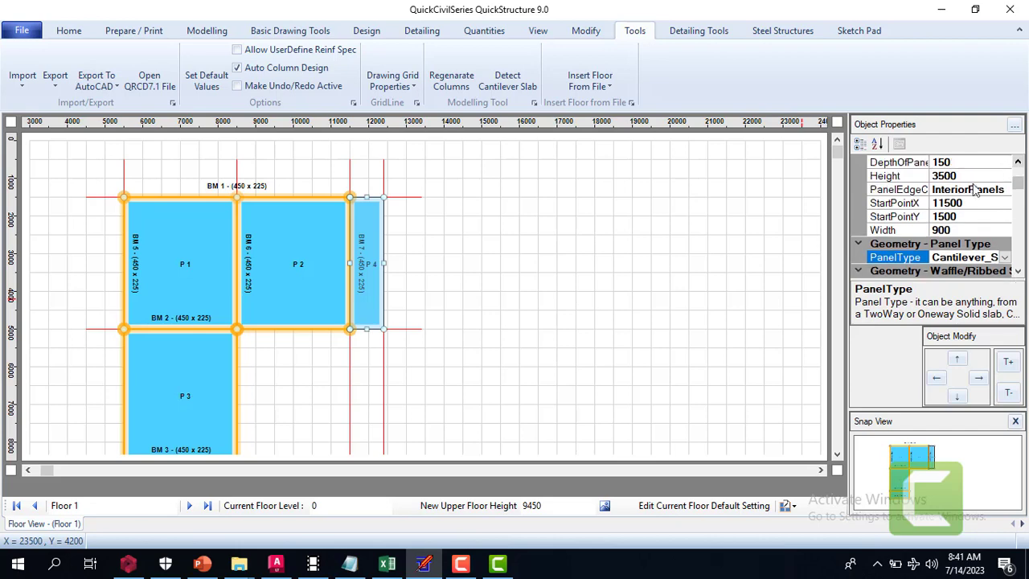
pyautogui.click(1002, 191)
pyautogui.click(1005, 190)
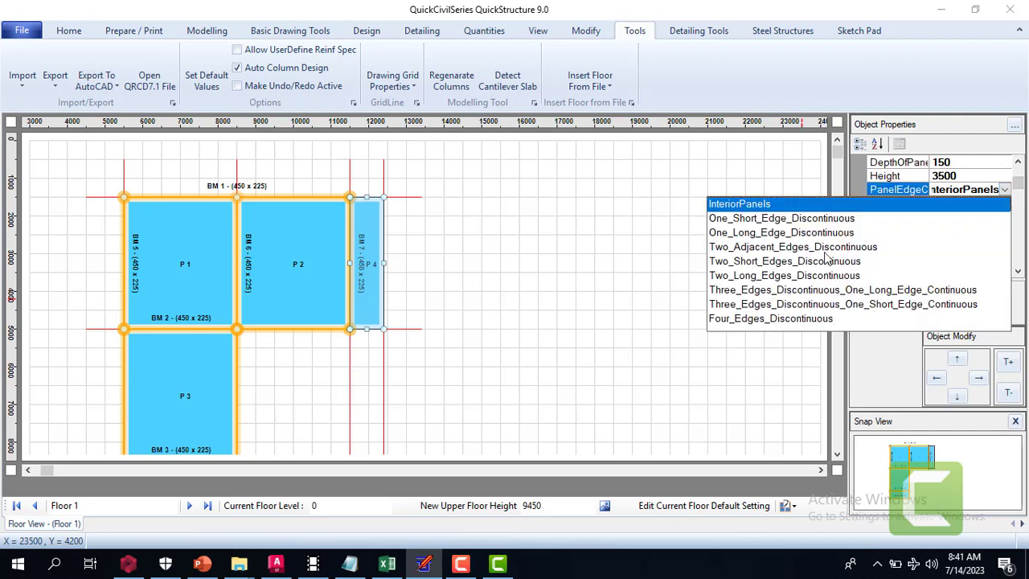
pyautogui.click(774, 293)
pyautogui.click(577, 241)
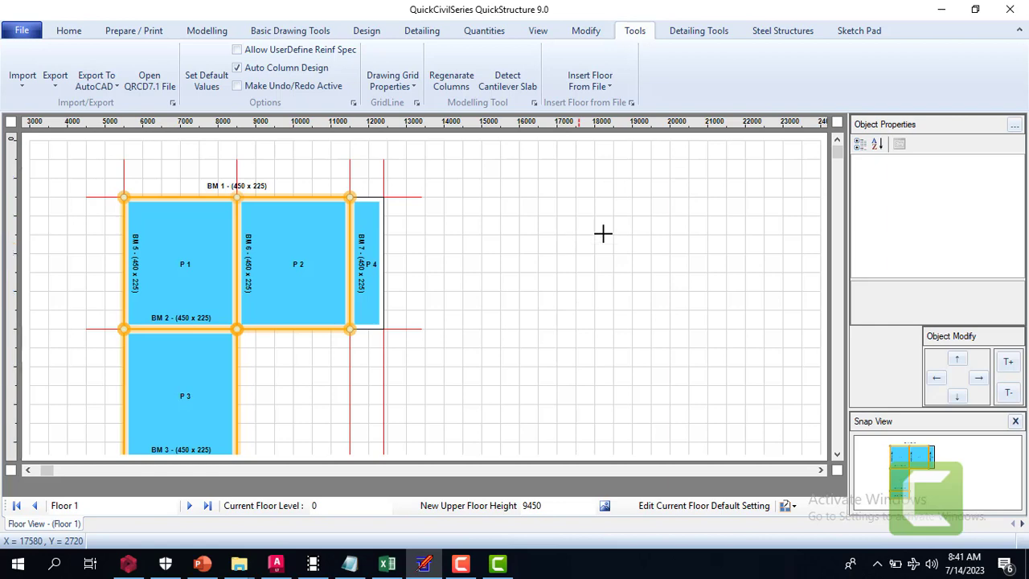
pyautogui.click(838, 144)
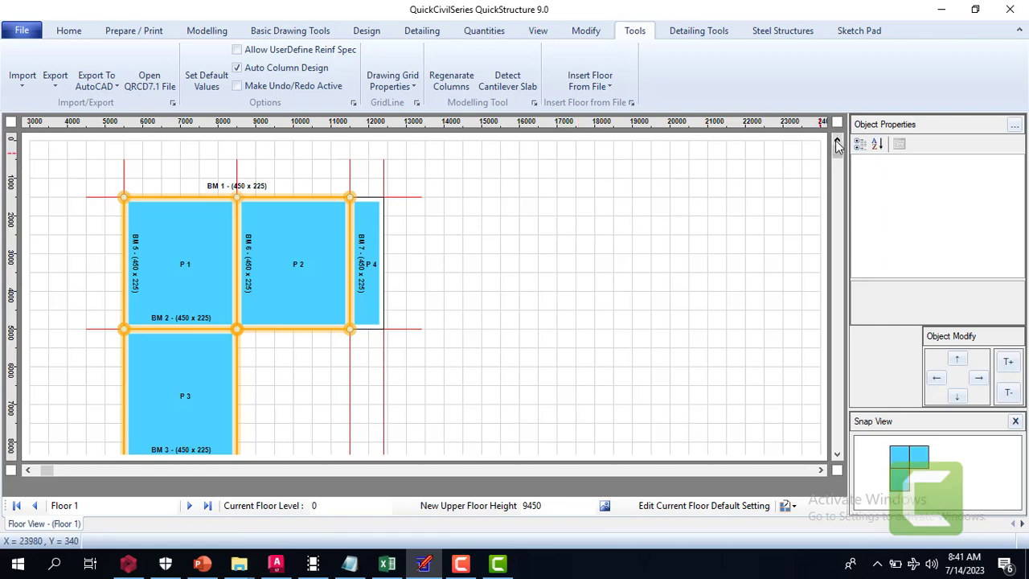
pyautogui.click(837, 454)
pyautogui.click(837, 456)
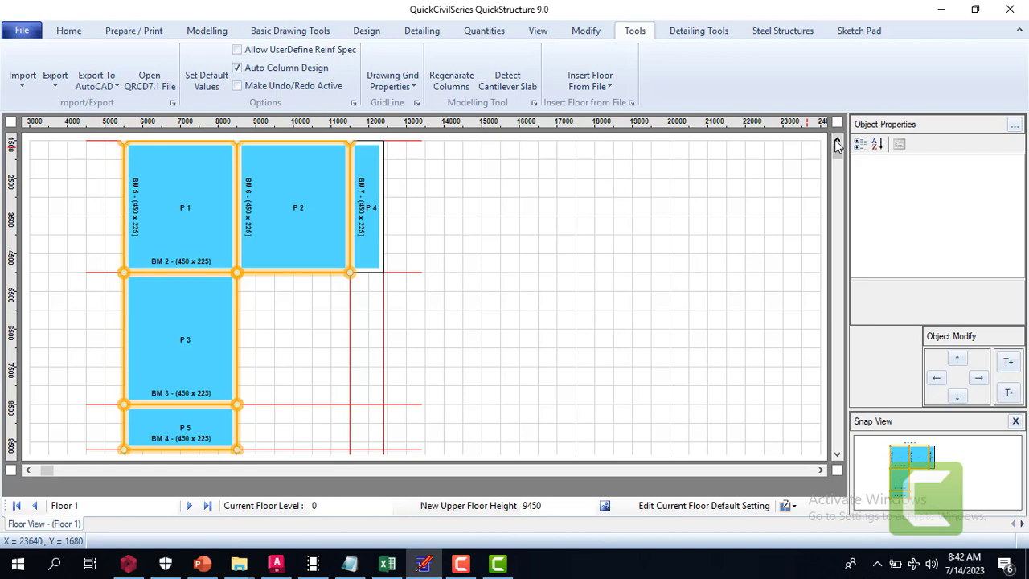
pyautogui.click(837, 144)
pyautogui.click(838, 143)
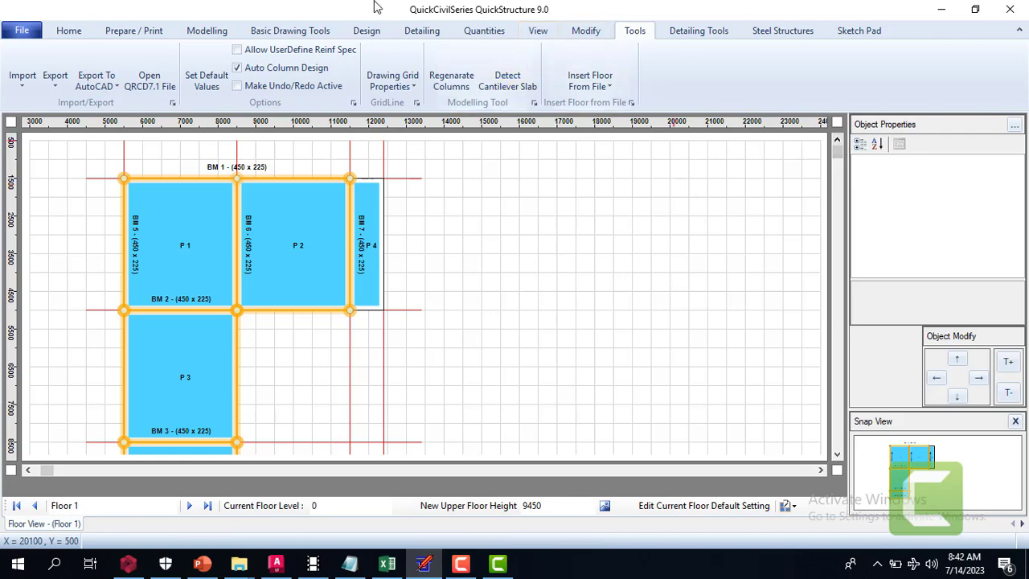
# Copy Floor 1 as the reference floor to create 2 additional floors, with the last floor made the roof level
pyautogui.click(208, 32)
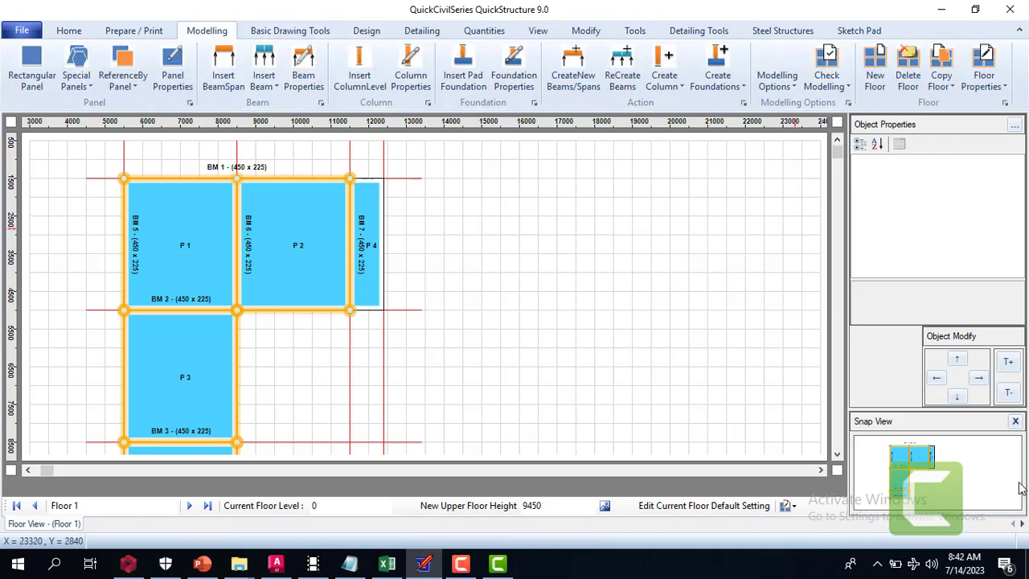
pyautogui.click(939, 90)
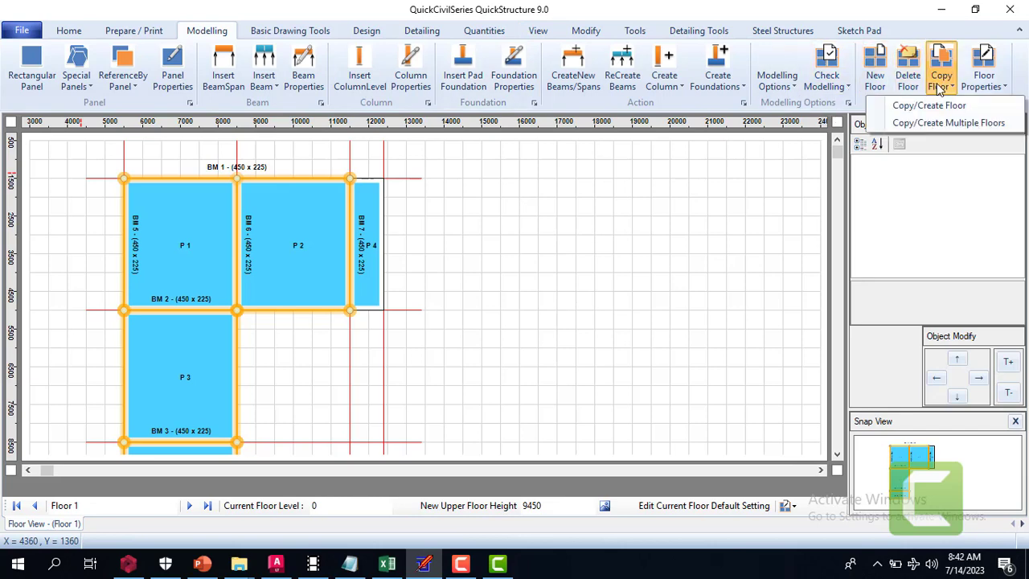
pyautogui.click(938, 123)
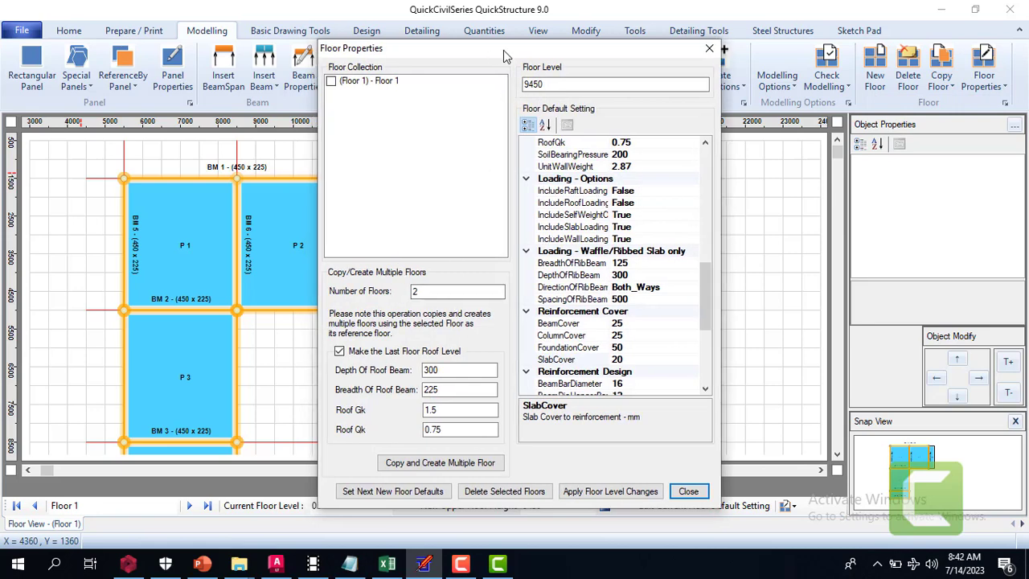
pyautogui.moveTo(490, 53); pyautogui.dragTo(631, 40)
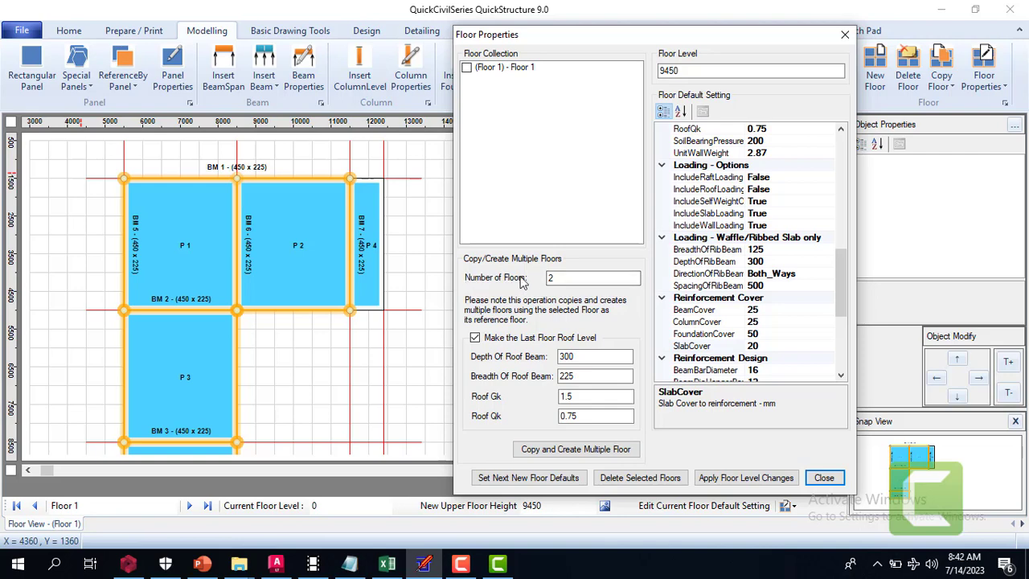
pyautogui.click(569, 280)
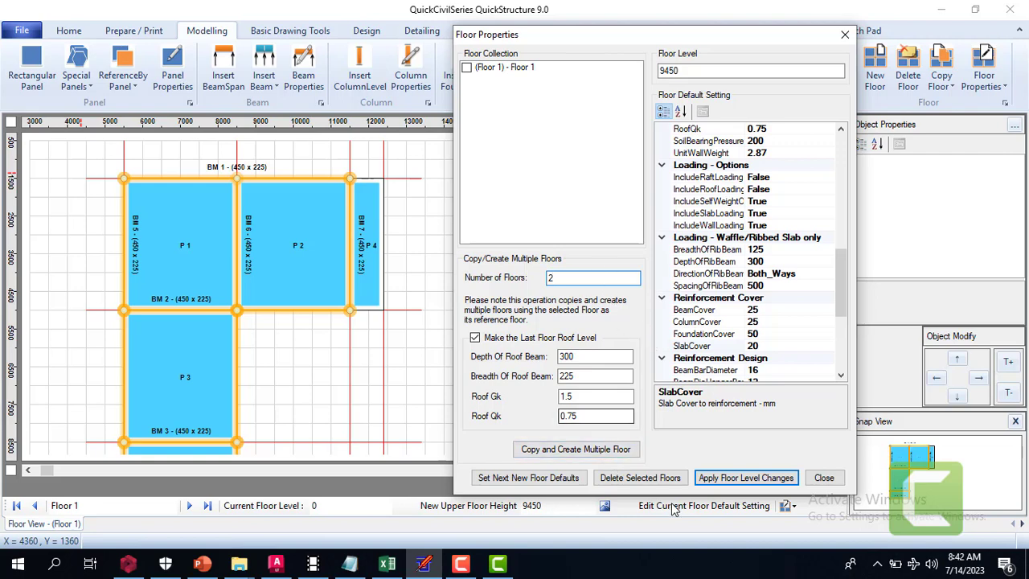
pyautogui.click(603, 455)
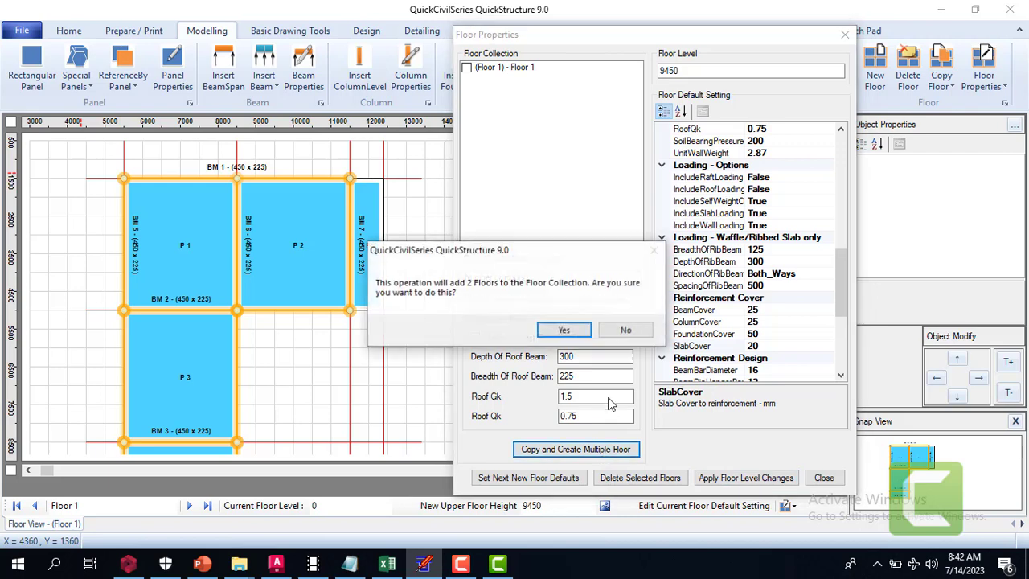
pyautogui.click(577, 333)
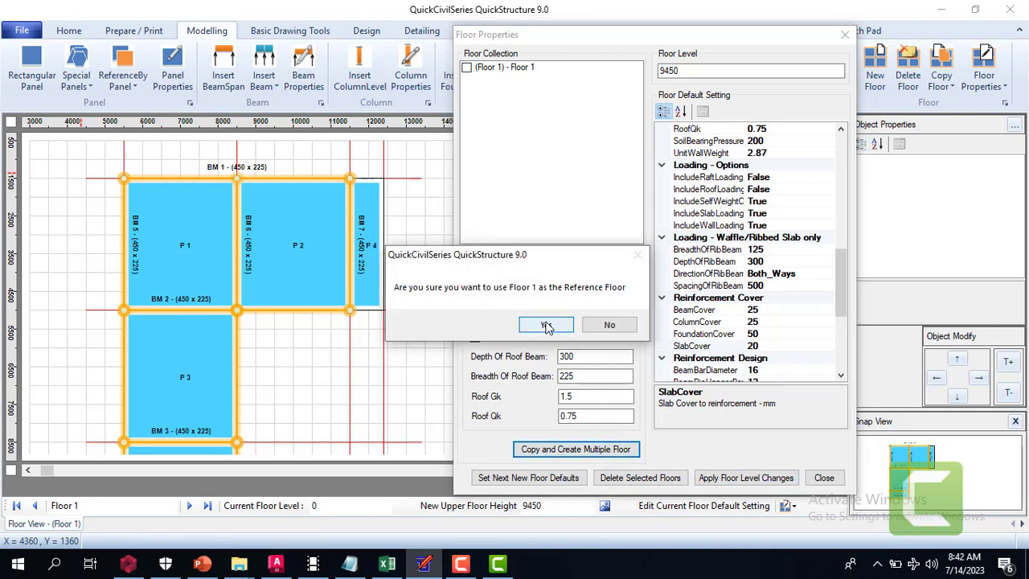
pyautogui.click(544, 327)
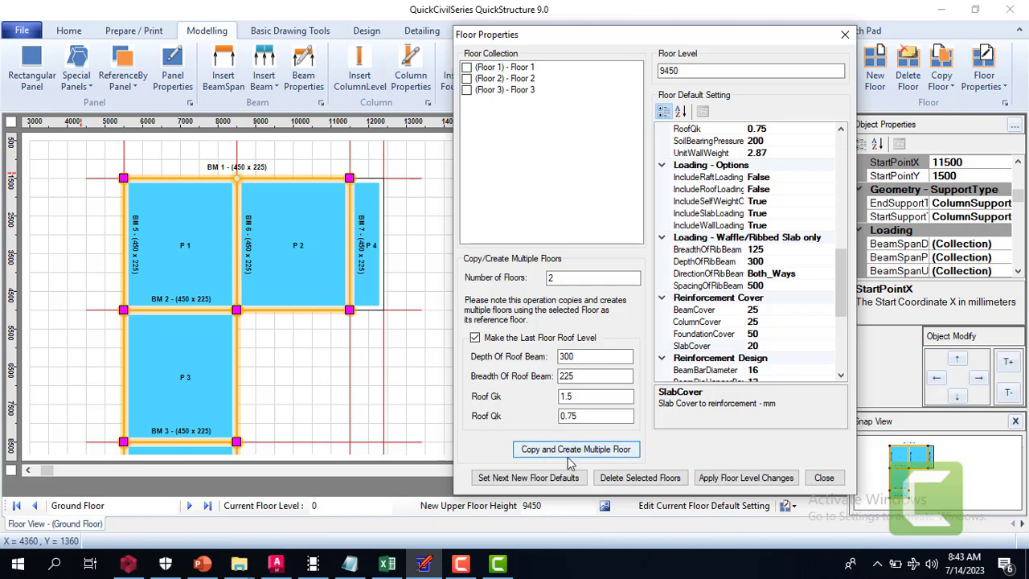
# Apply the floor level changes to the floor collection and close the floor properties
pyautogui.click(756, 479)
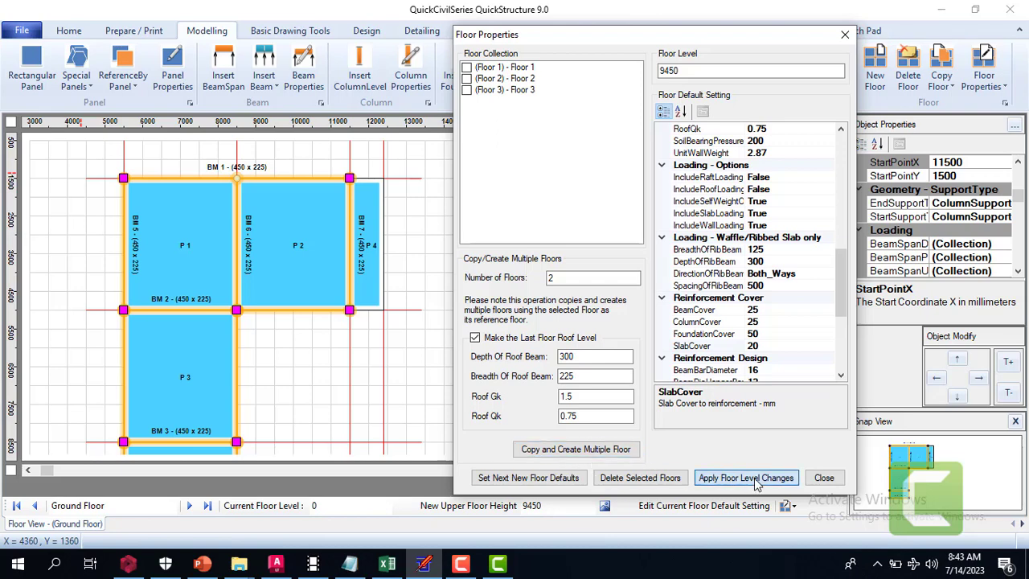
pyautogui.click(563, 335)
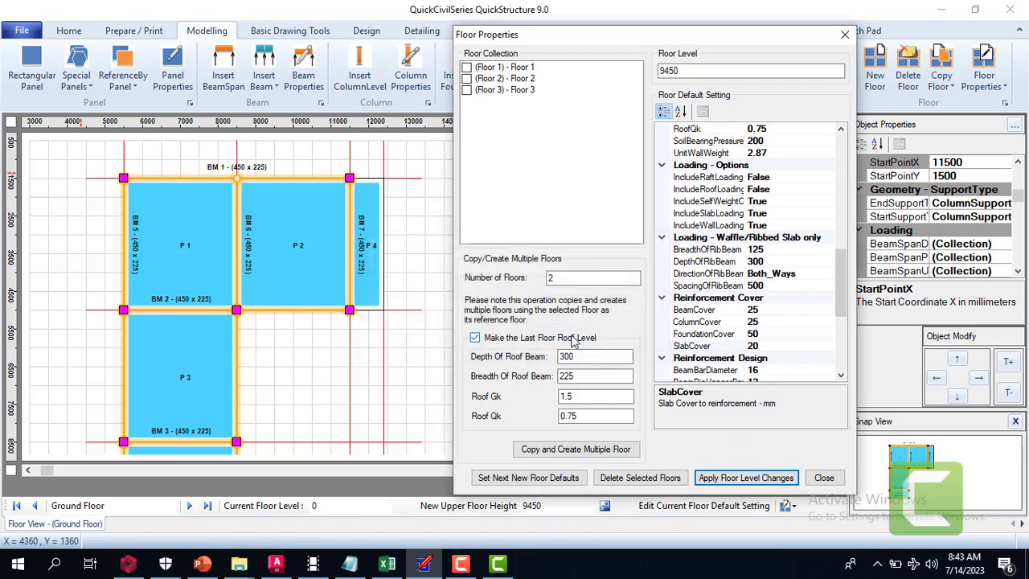
pyautogui.click(824, 477)
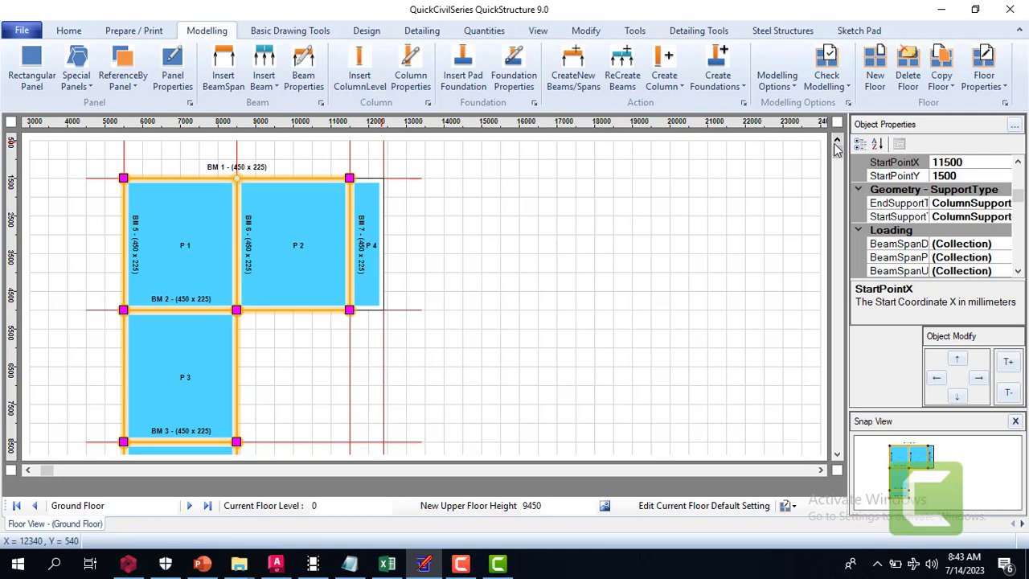
# Inspect the lower, right and left beam spans bounding panel P 5 on the Ground Floor
pyautogui.click(837, 143)
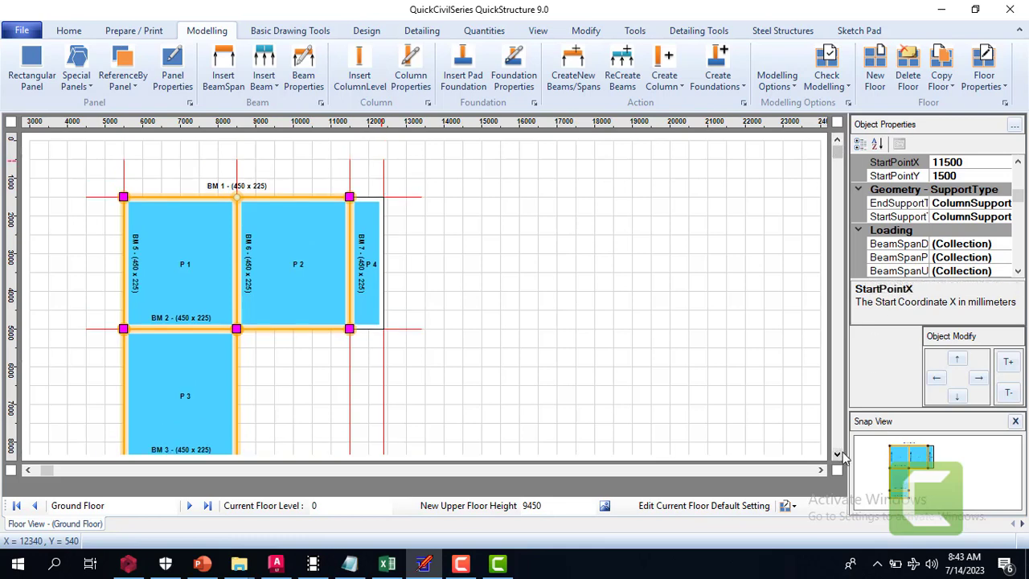
pyautogui.click(837, 456)
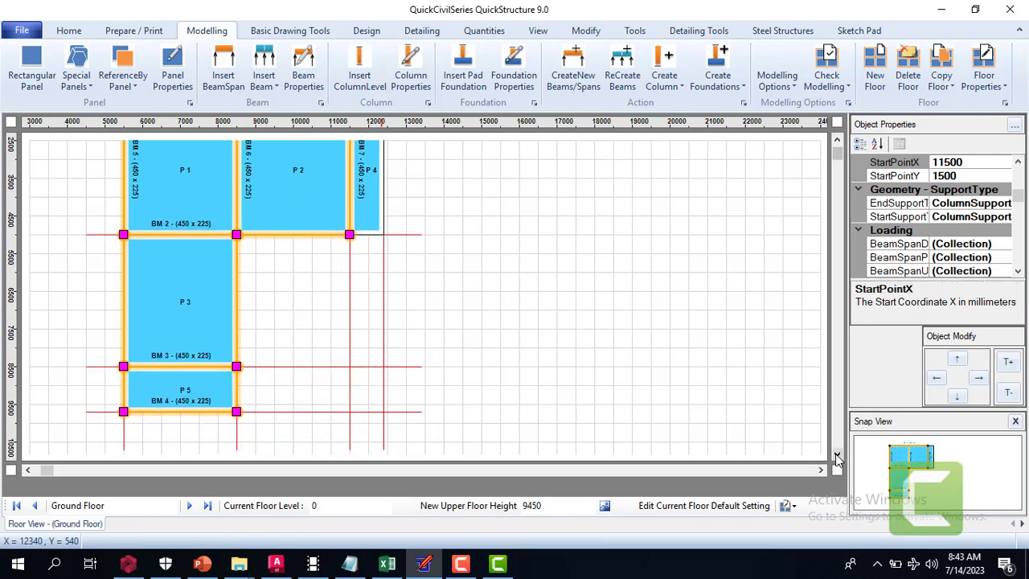
pyautogui.click(202, 414)
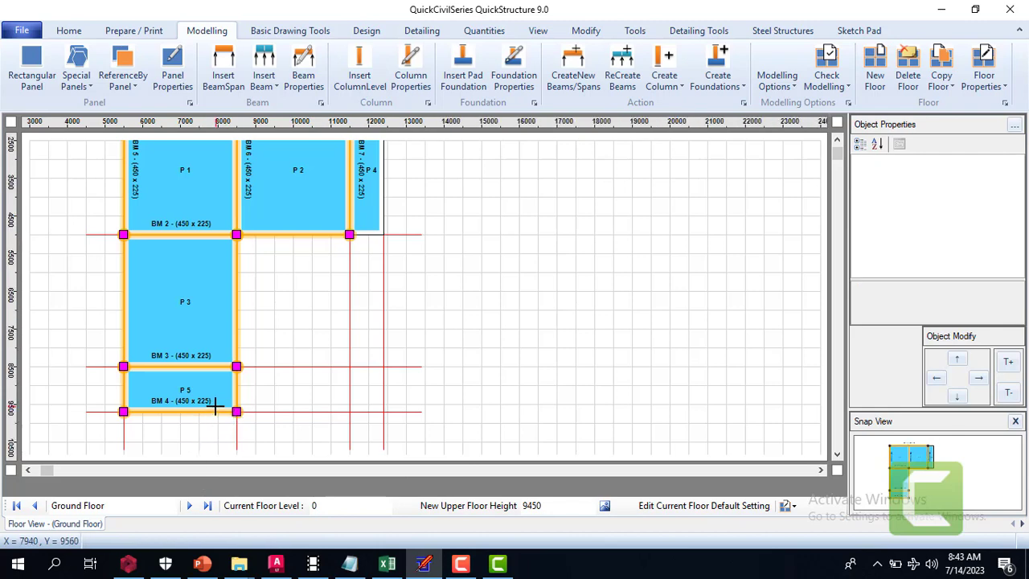
pyautogui.click(213, 411)
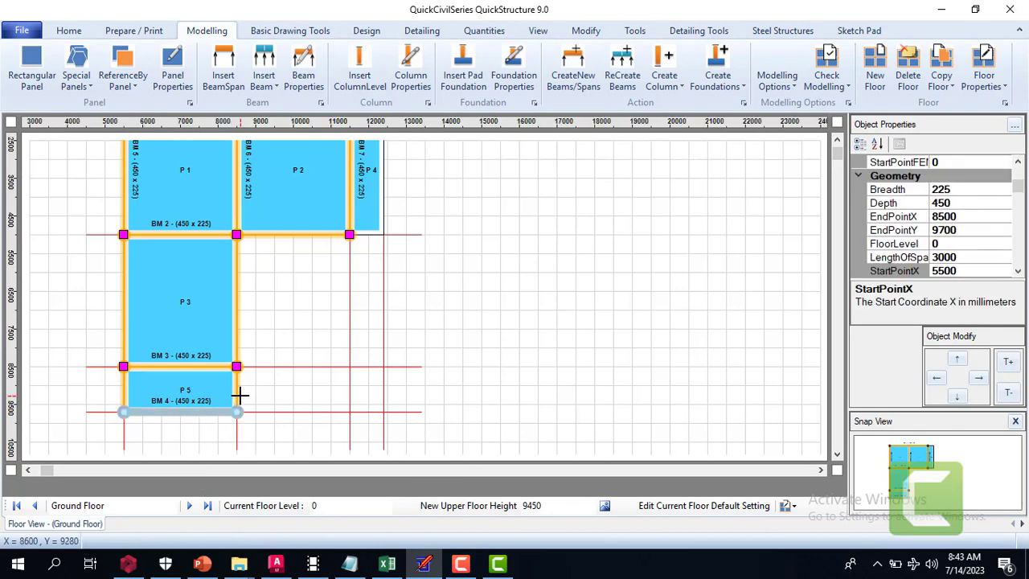
pyautogui.click(238, 392)
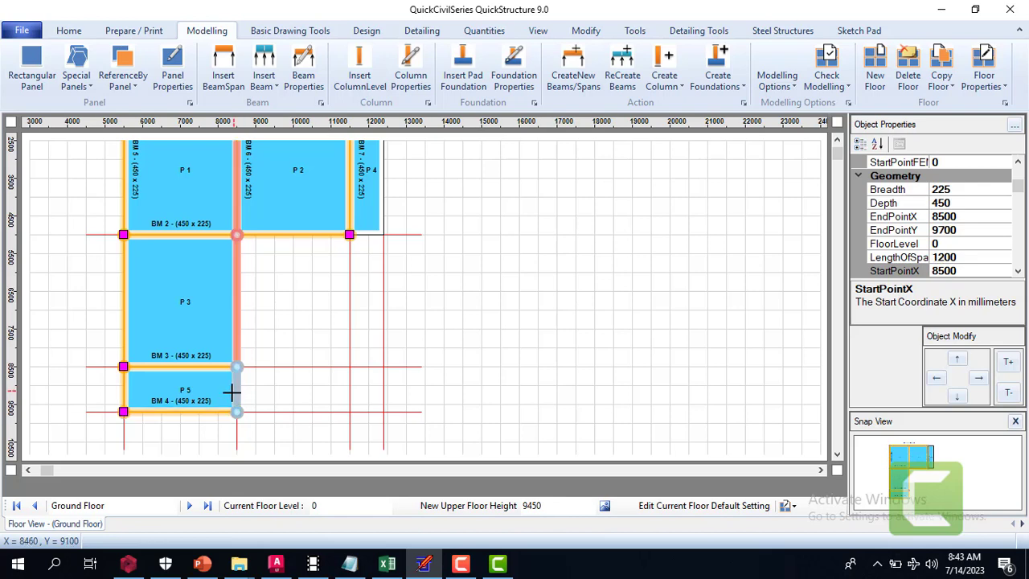
pyautogui.click(125, 384)
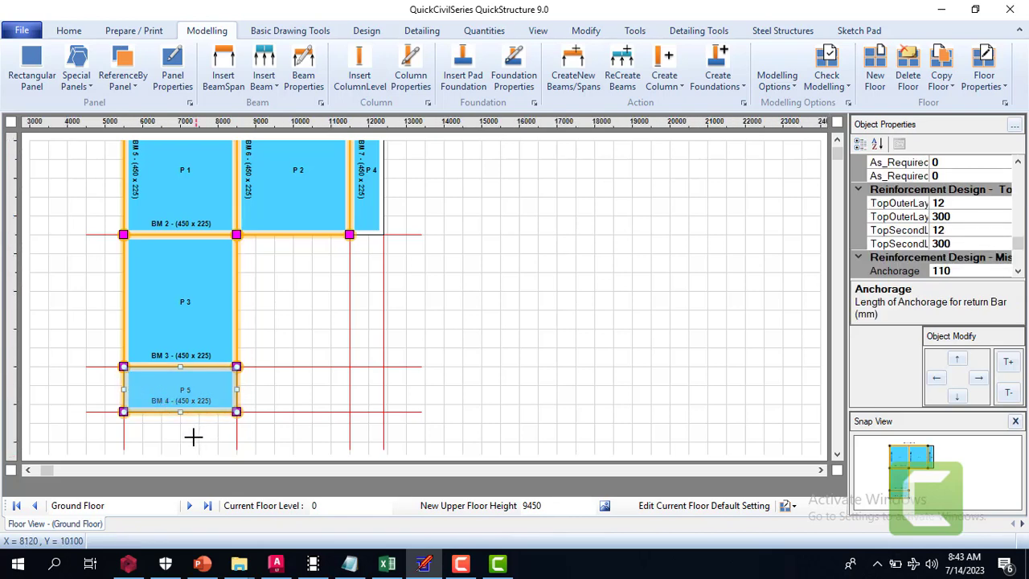
pyautogui.click(123, 411)
pyautogui.click(123, 384)
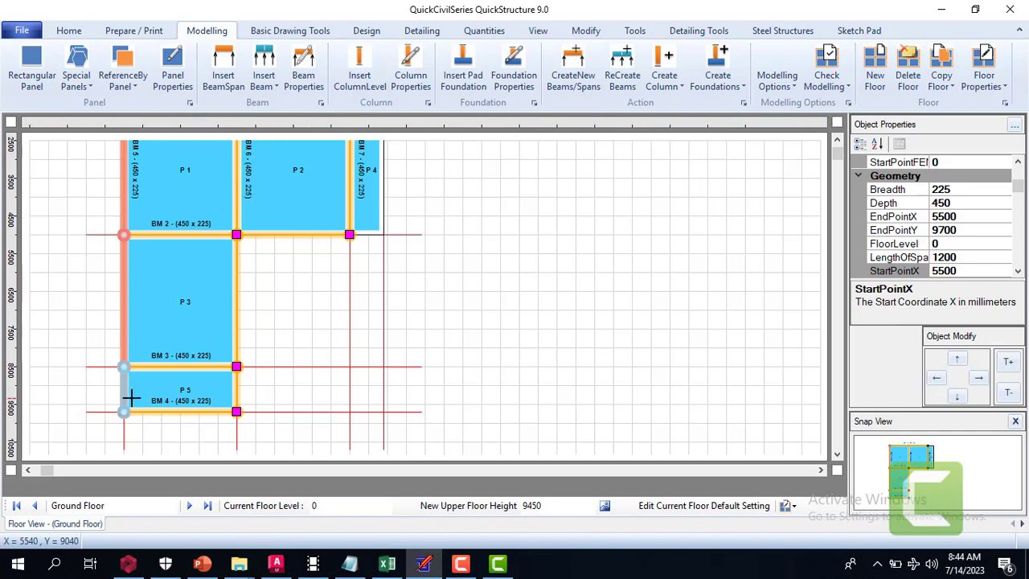
pyautogui.click(126, 409)
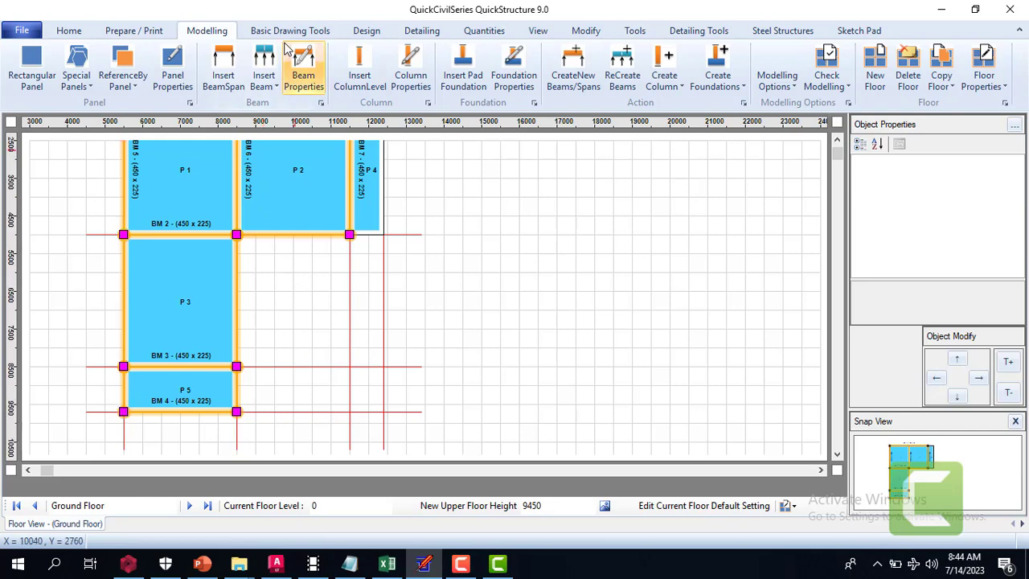
# Examine the appearance, fixed end moment and geometry properties of the beam span along panel P 5's right edge
pyautogui.click(539, 31)
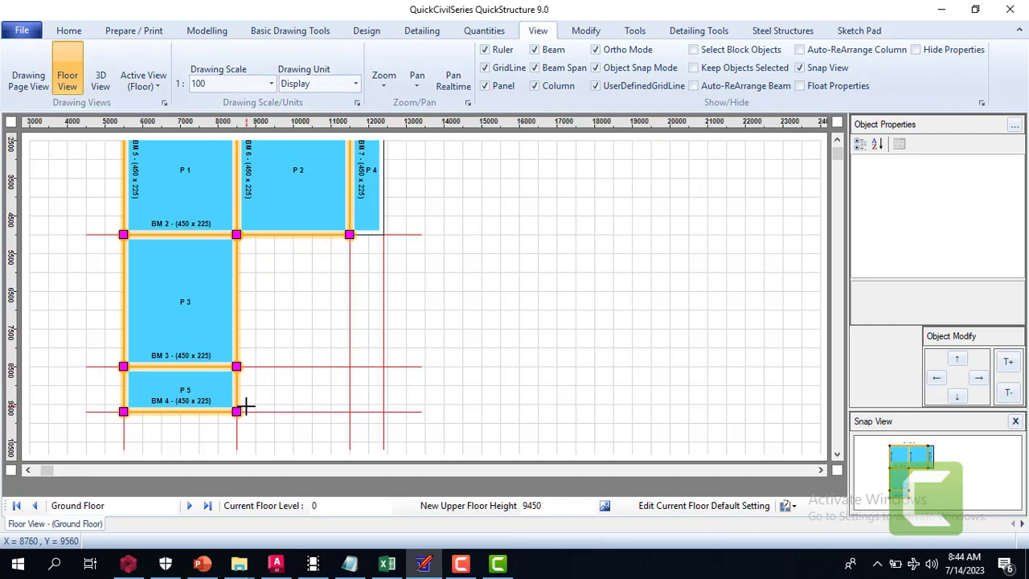
pyautogui.click(237, 408)
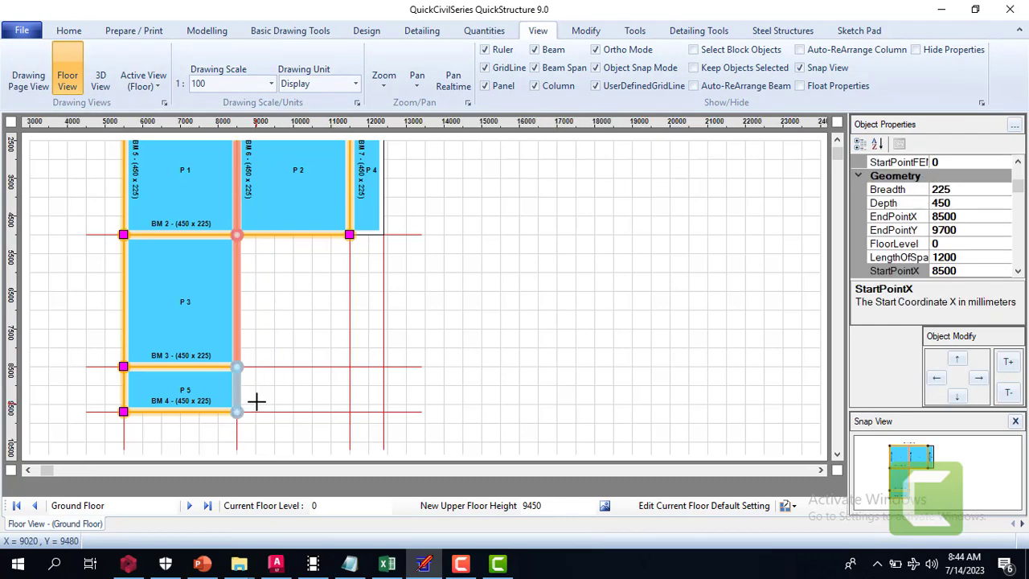
pyautogui.click(1018, 162)
pyautogui.click(1018, 162)
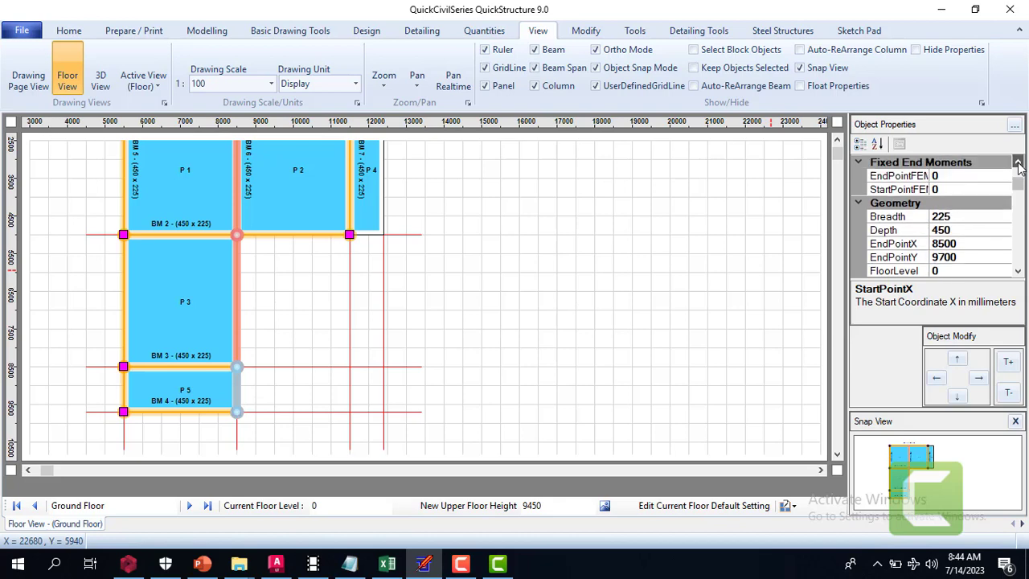
pyautogui.click(1018, 163)
pyautogui.click(1018, 162)
pyautogui.click(1018, 163)
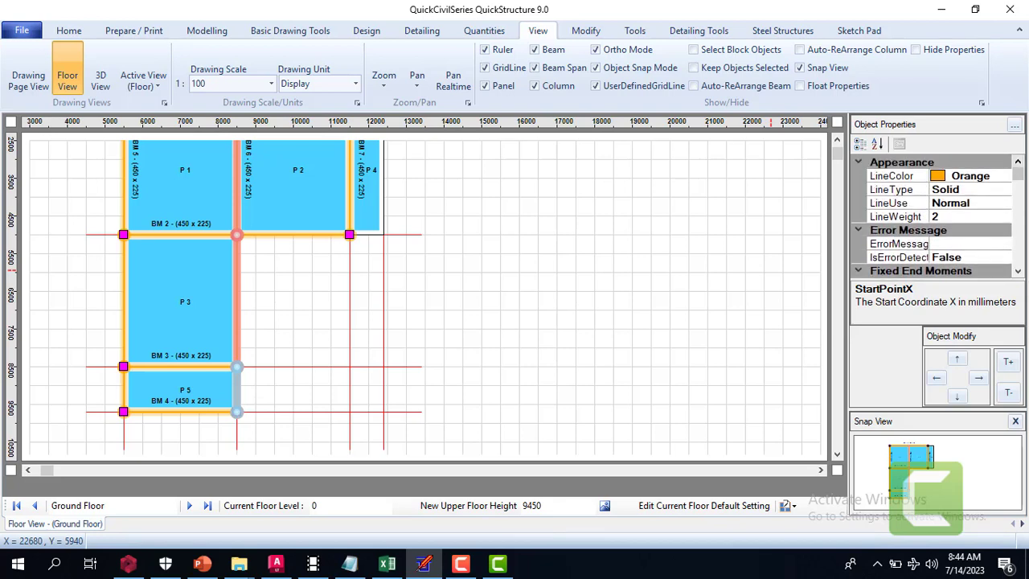
pyautogui.click(1018, 274)
pyautogui.click(1018, 275)
pyautogui.click(1018, 274)
pyautogui.click(1018, 274)
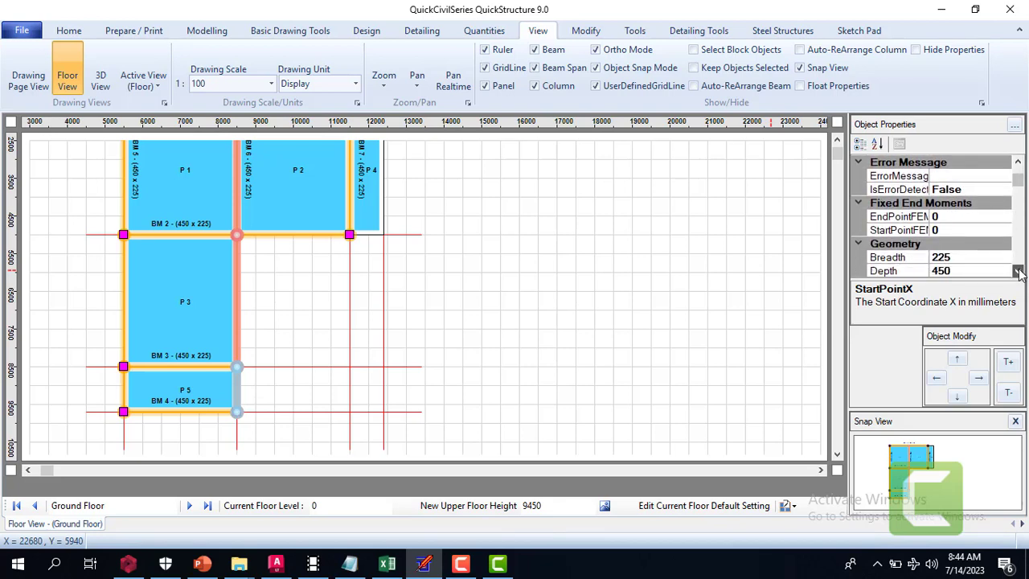
pyautogui.click(1018, 274)
pyautogui.click(1018, 274)
pyautogui.click(1019, 275)
pyautogui.click(1018, 274)
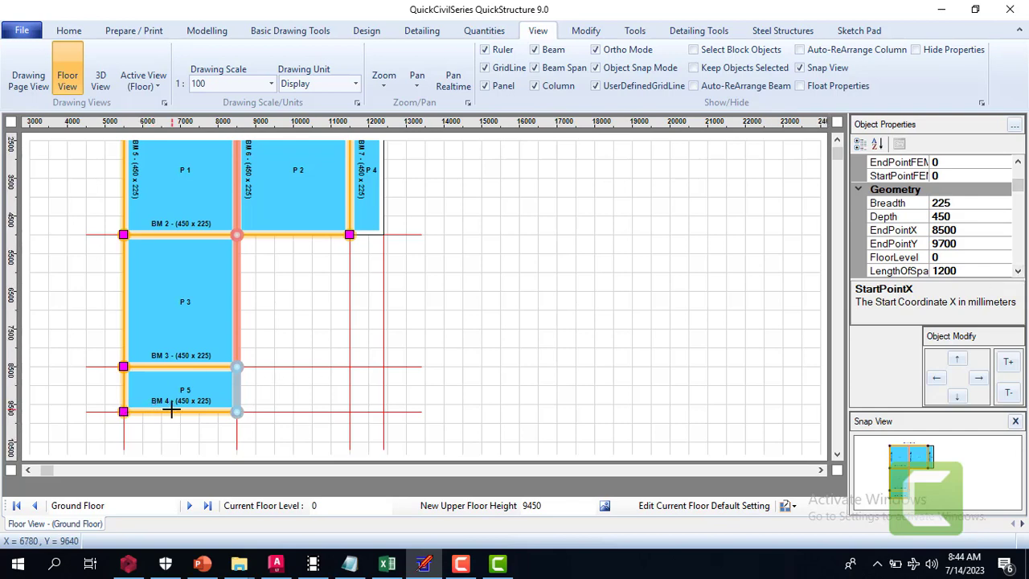
# Compare the geometry properties of the two side beam spans of panel P 5 with those of BM 4
pyautogui.click(246, 384)
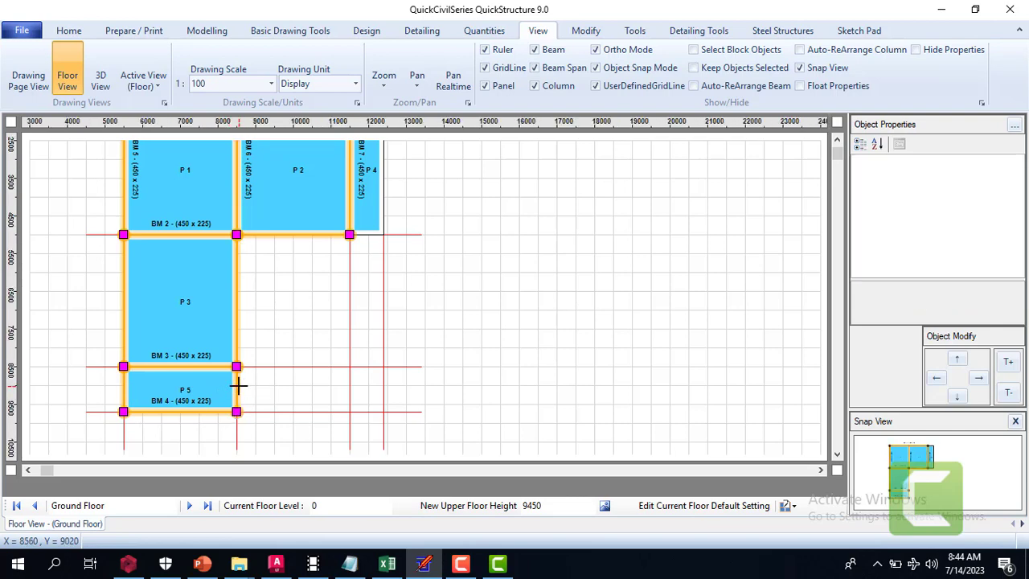
pyautogui.click(237, 386)
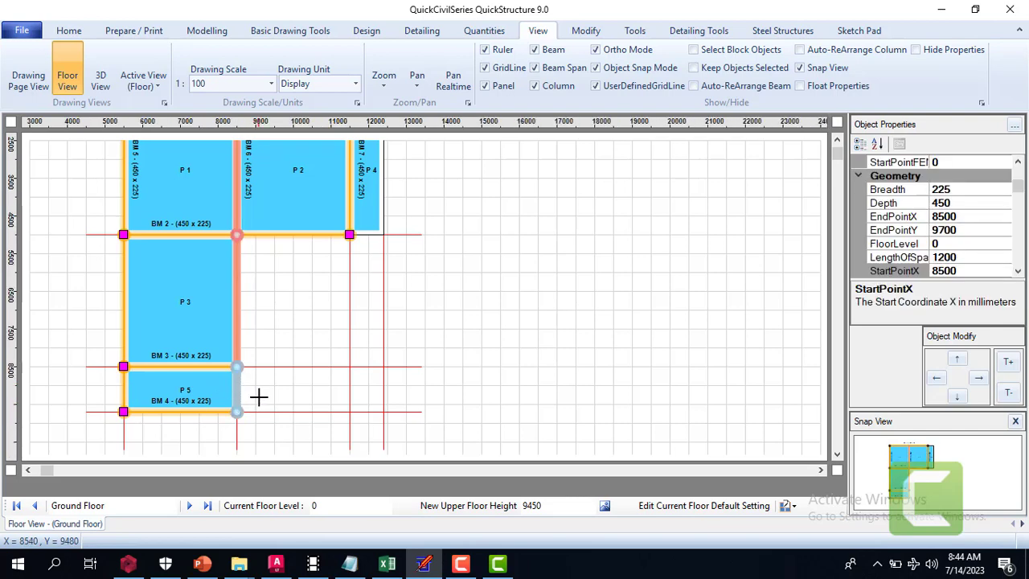
pyautogui.click(261, 396)
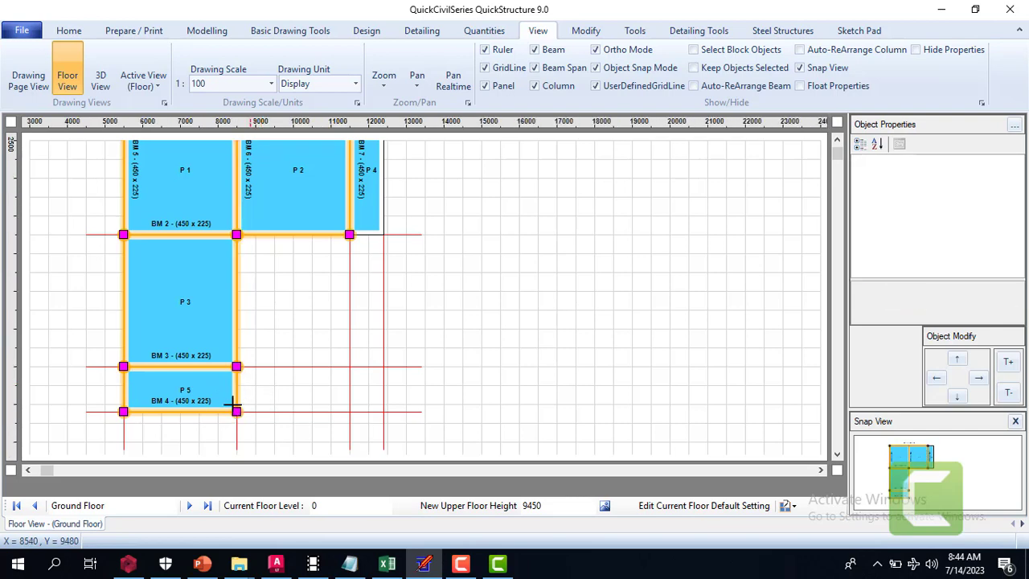
pyautogui.click(123, 391)
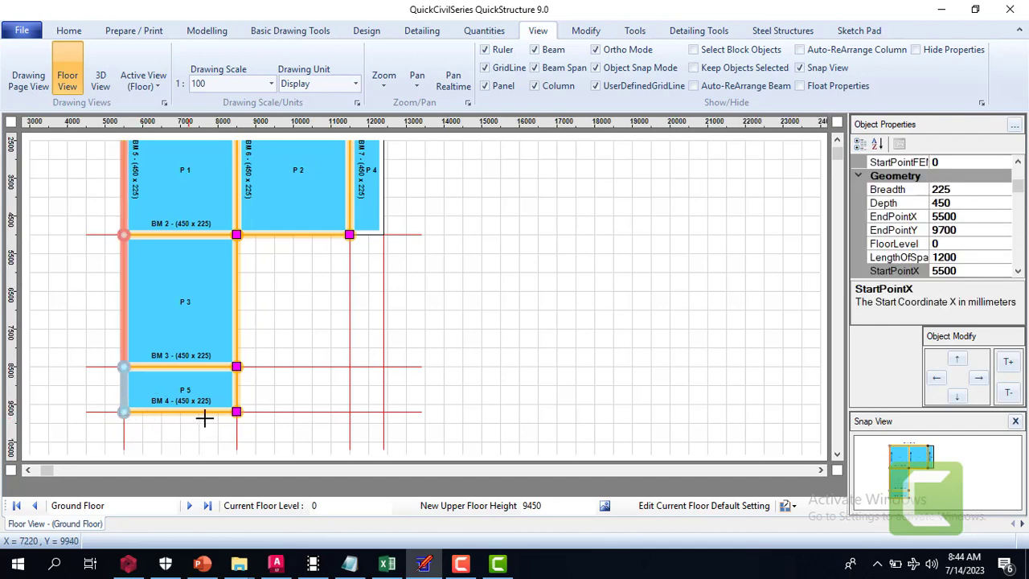
pyautogui.click(277, 405)
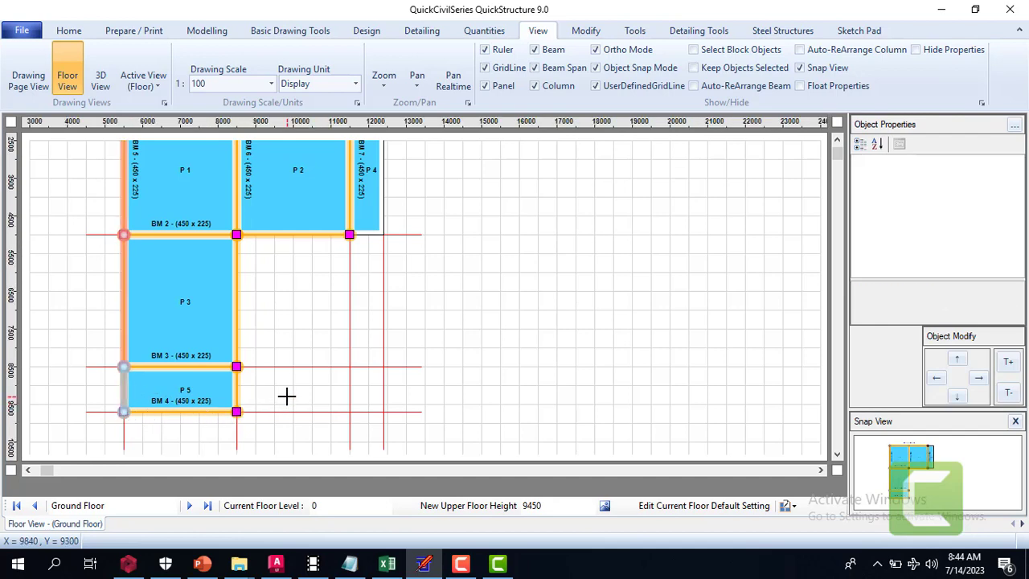
pyautogui.click(184, 411)
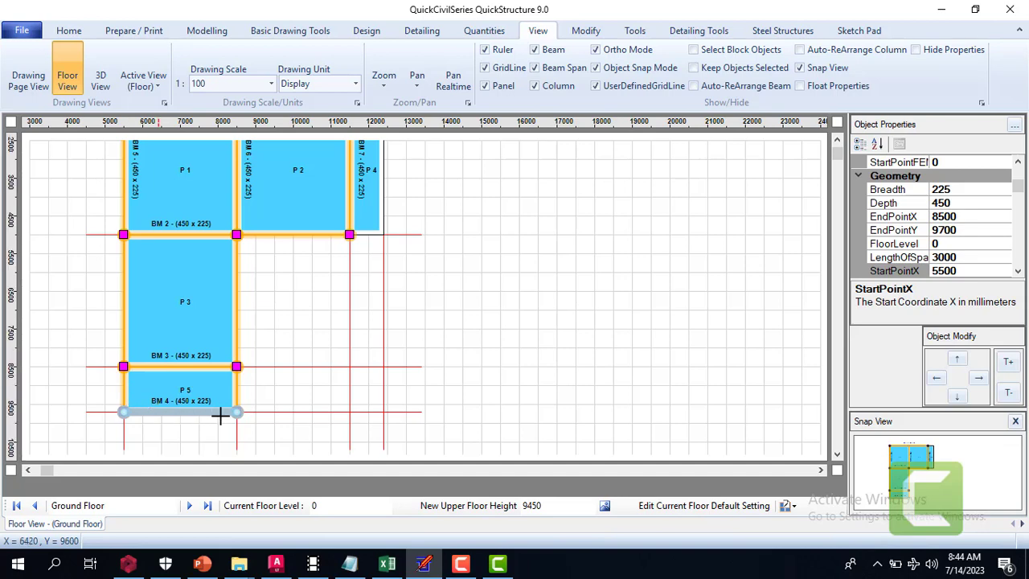
pyautogui.click(265, 396)
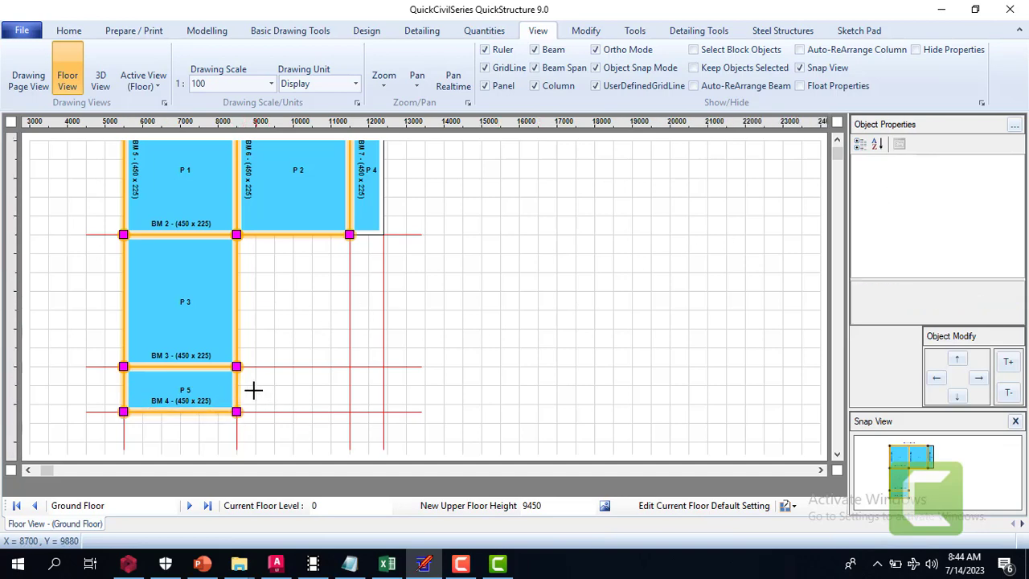
pyautogui.click(238, 384)
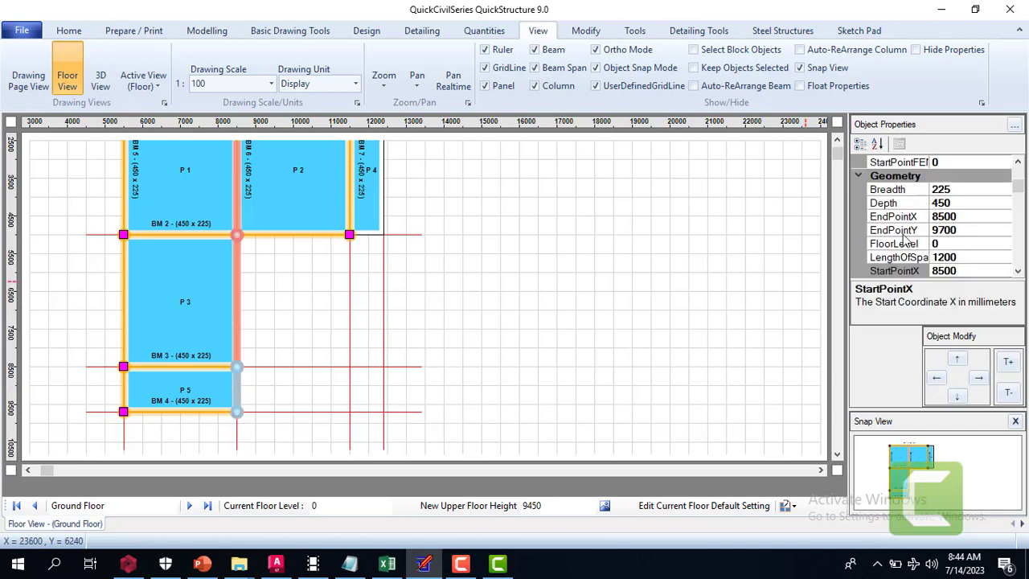
# Set the end support type of the beam span along panel P 5's right edge to None
pyautogui.click(1017, 273)
pyautogui.click(1017, 274)
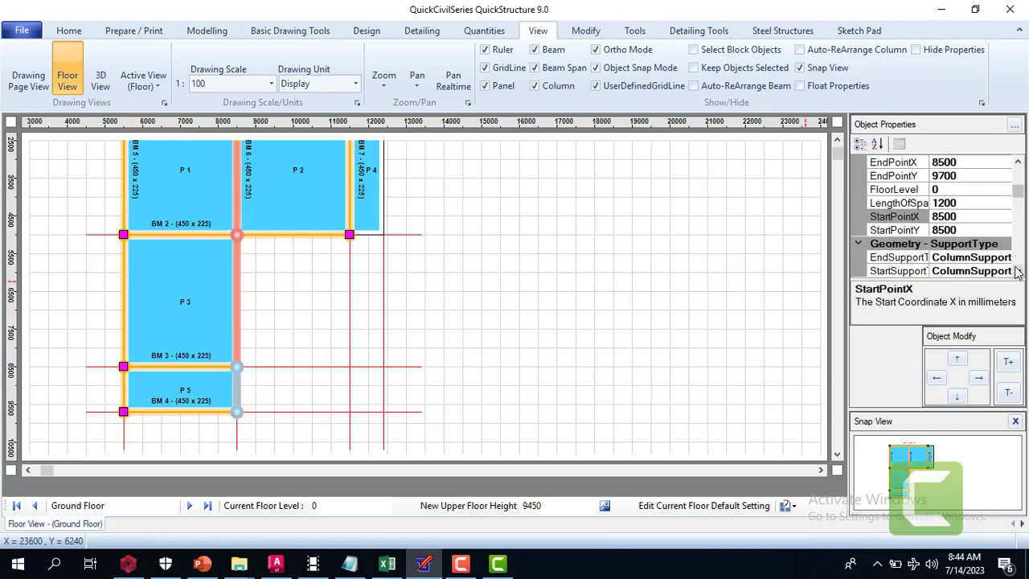
pyautogui.click(1017, 273)
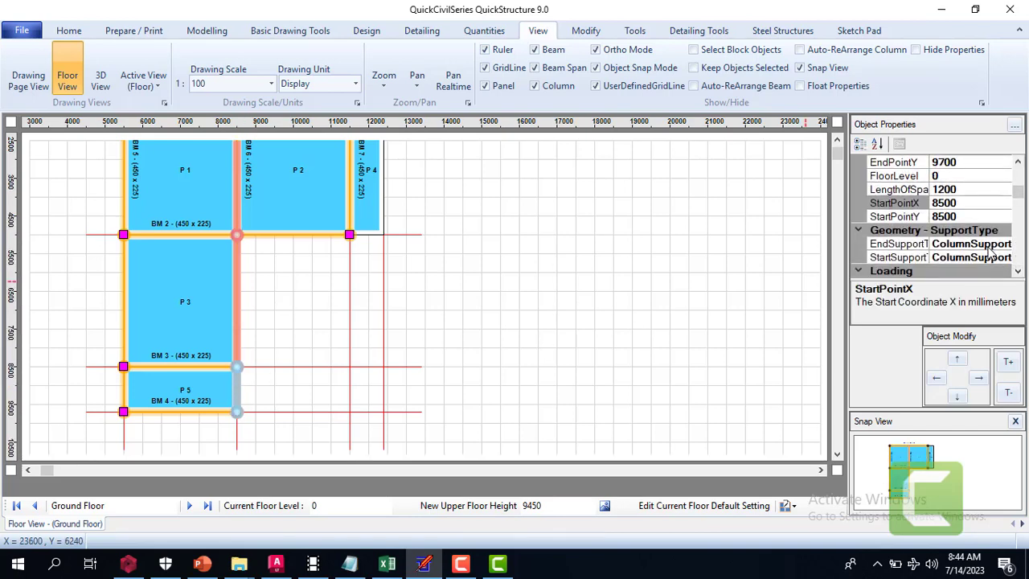
pyautogui.click(961, 244)
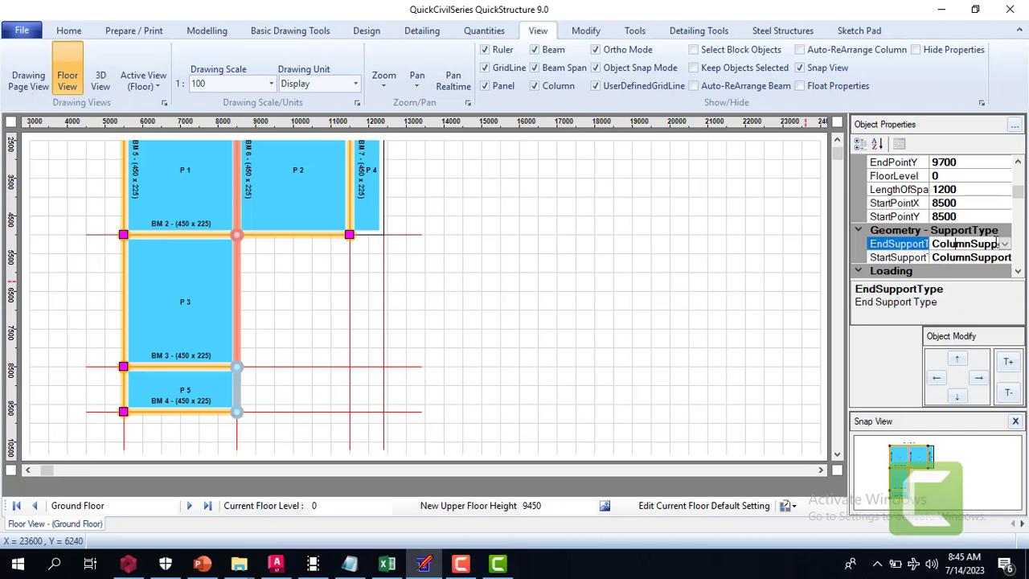
pyautogui.click(1005, 245)
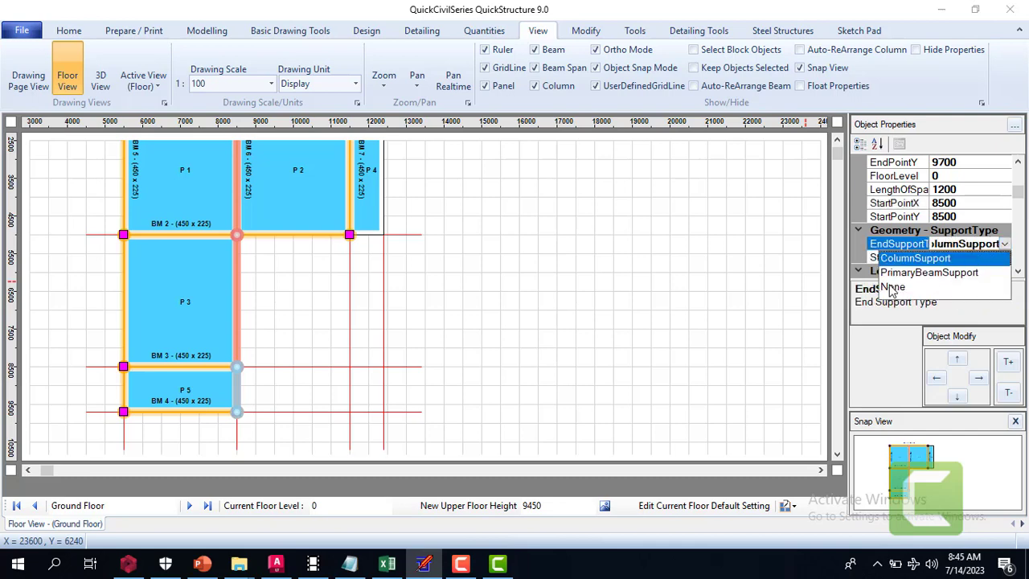
pyautogui.click(893, 287)
pyautogui.click(618, 255)
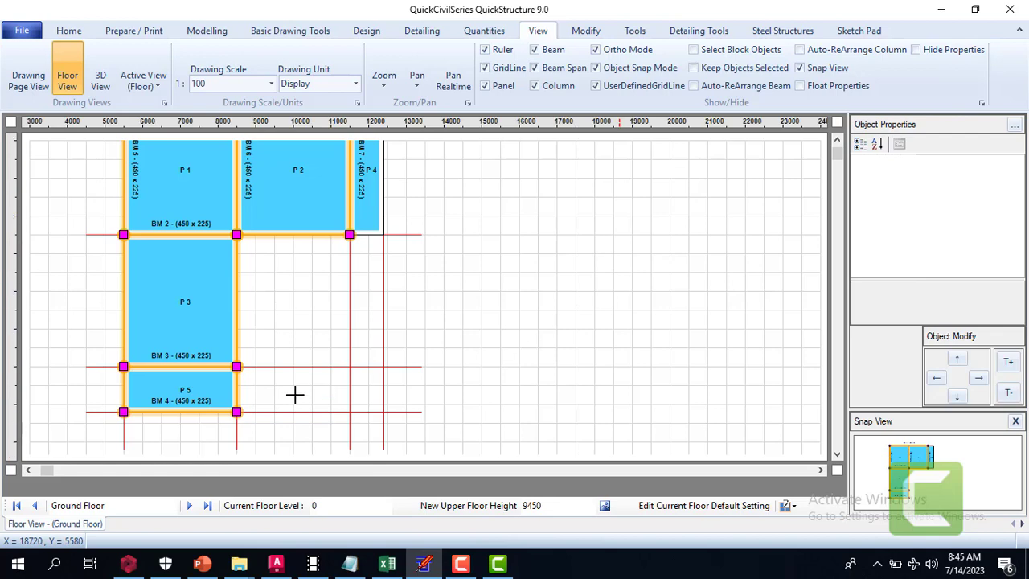
# Set the end support type of the beam span along panel P 5's left edge to None
pyautogui.click(123, 388)
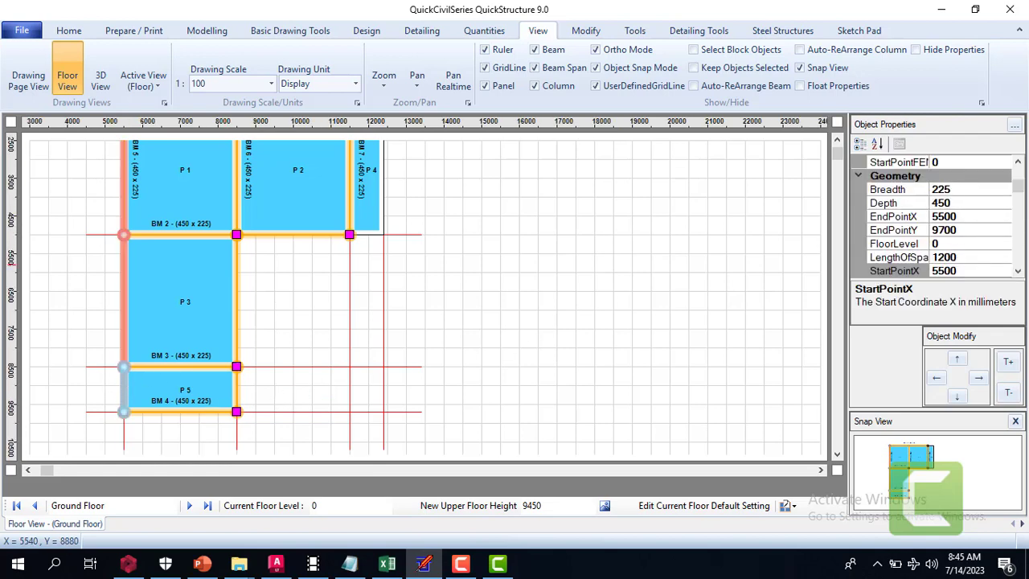
pyautogui.click(1018, 271)
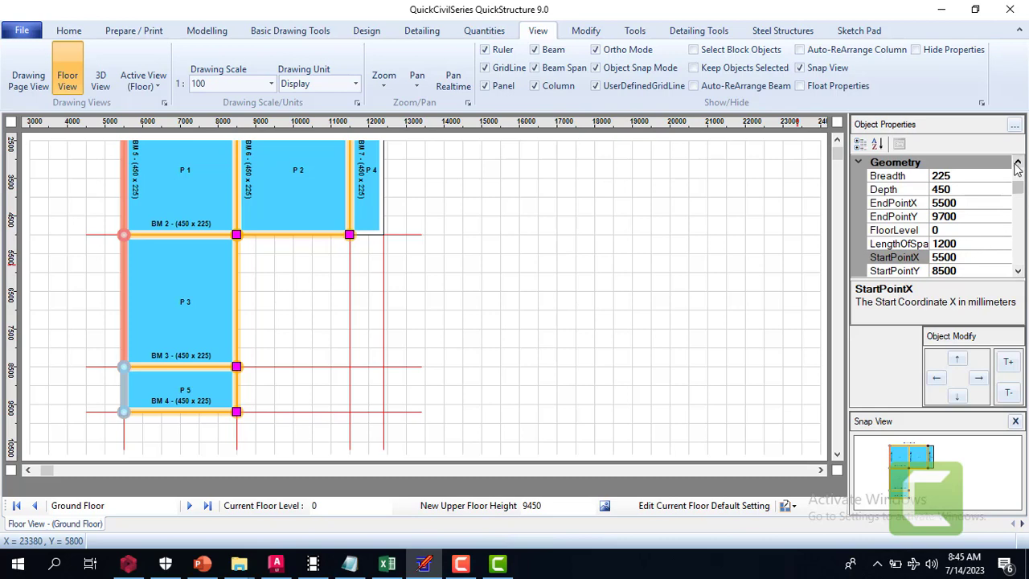
pyautogui.click(1018, 164)
pyautogui.click(1018, 164)
pyautogui.click(1018, 164)
pyautogui.click(1018, 164)
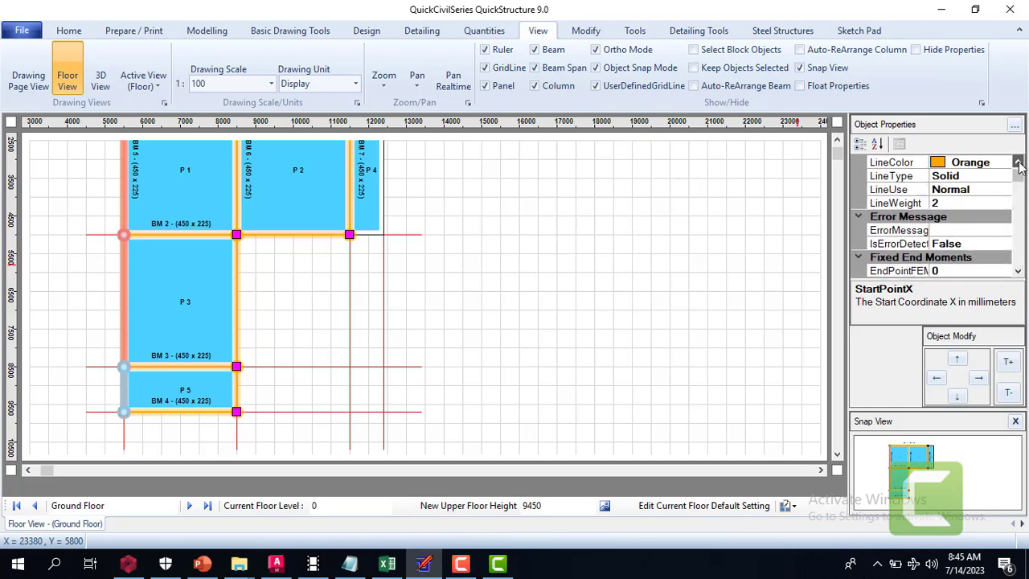
pyautogui.click(1018, 164)
pyautogui.click(1018, 272)
pyautogui.click(1018, 272)
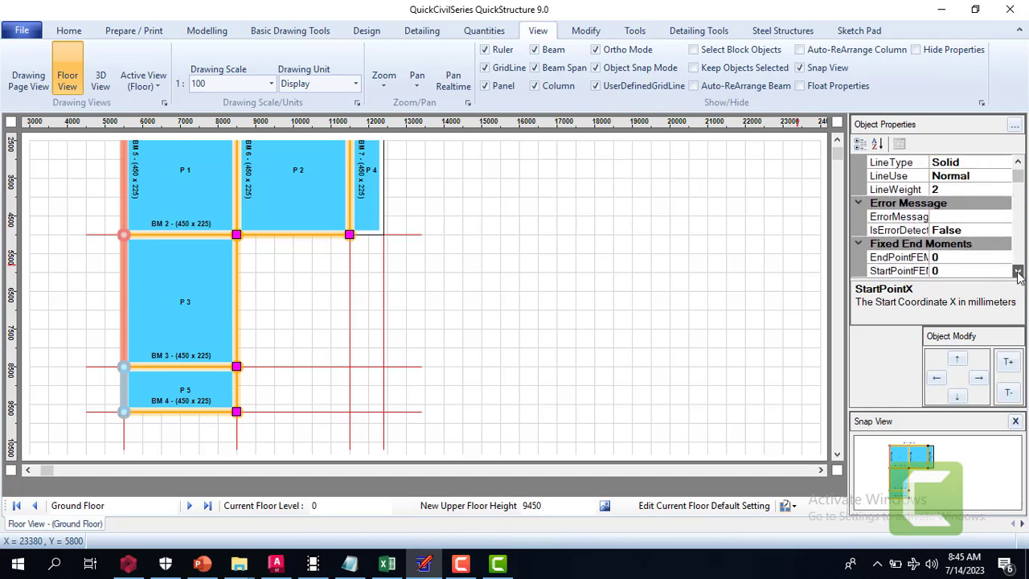
pyautogui.click(1018, 272)
pyautogui.click(1018, 272)
pyautogui.click(1018, 272)
pyautogui.click(1018, 271)
pyautogui.click(1018, 272)
pyautogui.click(1018, 272)
pyautogui.click(1018, 272)
pyautogui.click(1018, 272)
pyautogui.click(1018, 271)
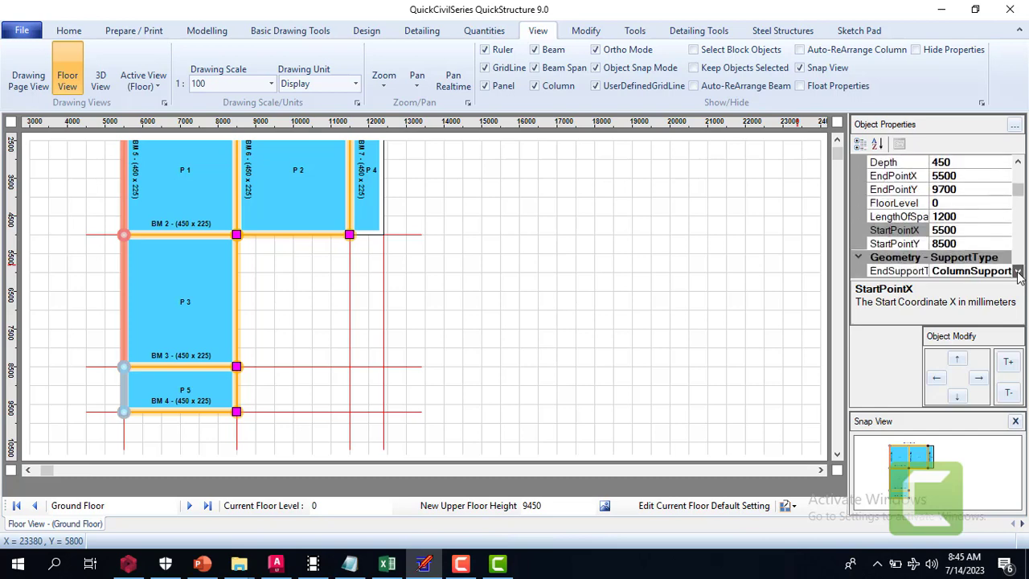
pyautogui.click(1018, 271)
pyautogui.click(1018, 272)
pyautogui.click(987, 245)
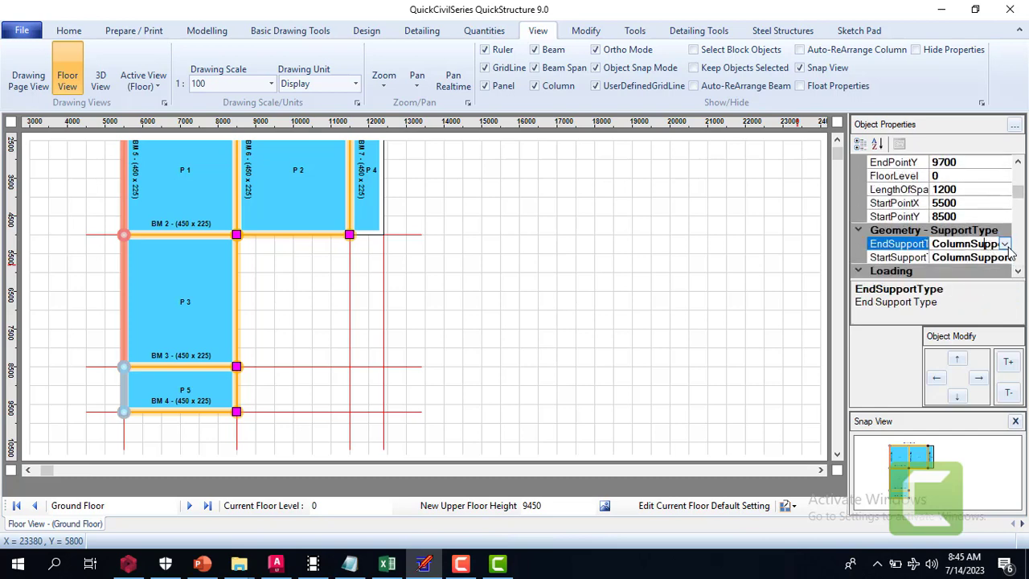
pyautogui.click(1005, 245)
pyautogui.click(894, 288)
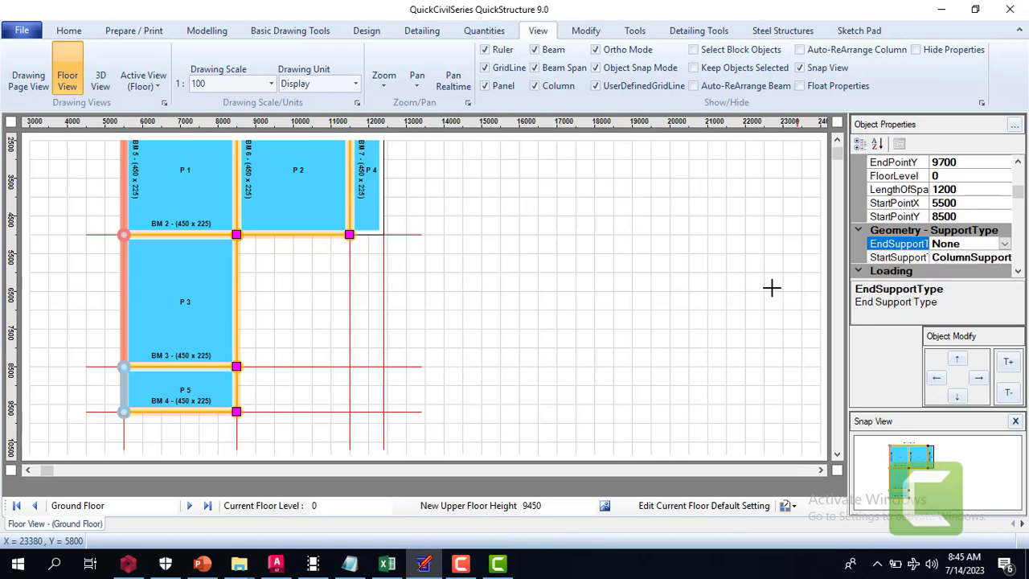
pyautogui.click(547, 248)
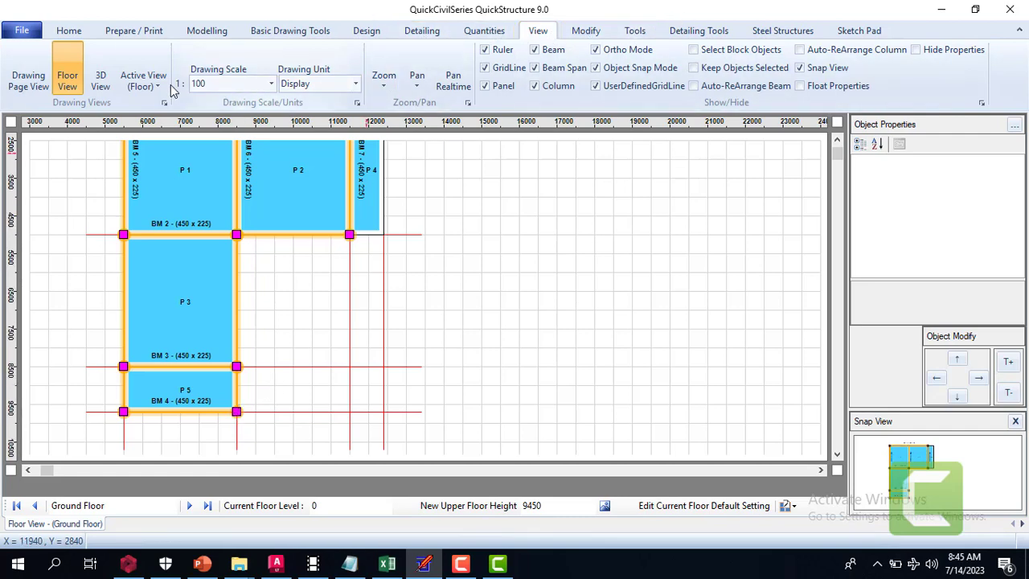
# Switch the active view to the Column Map View and bring the columns around panel P 5 into view
pyautogui.click(143, 81)
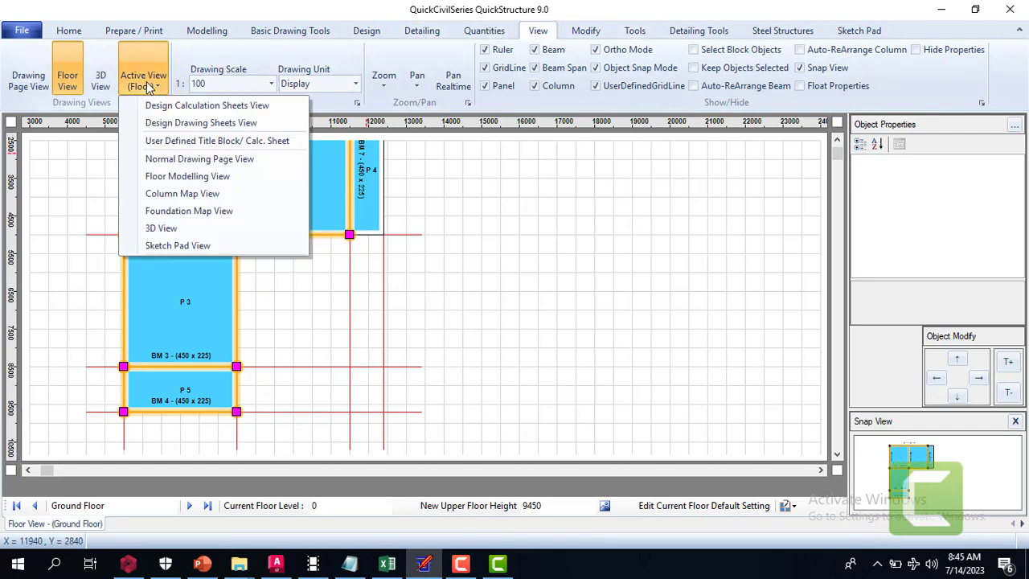
pyautogui.click(223, 178)
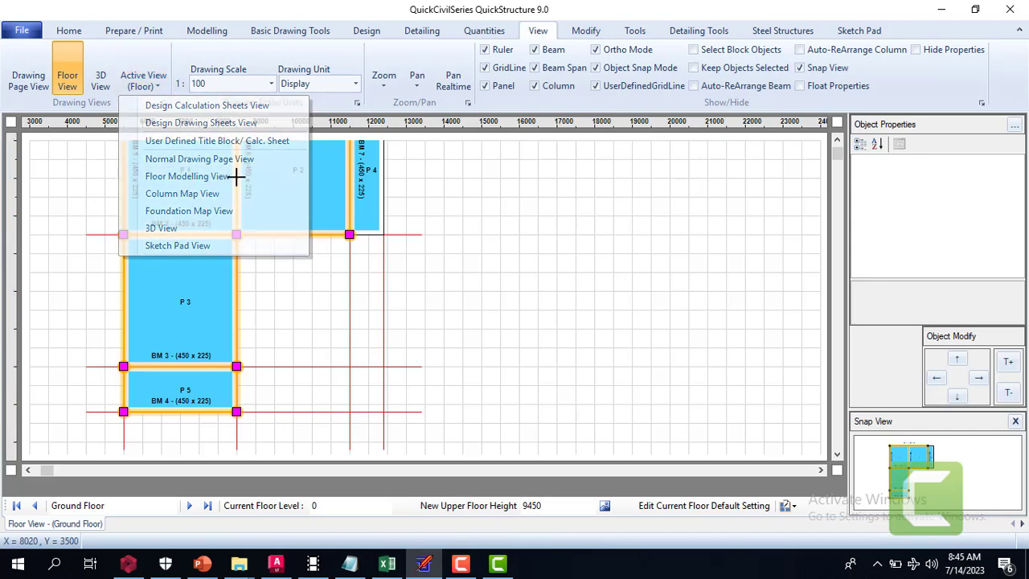
pyautogui.click(143, 81)
pyautogui.click(184, 194)
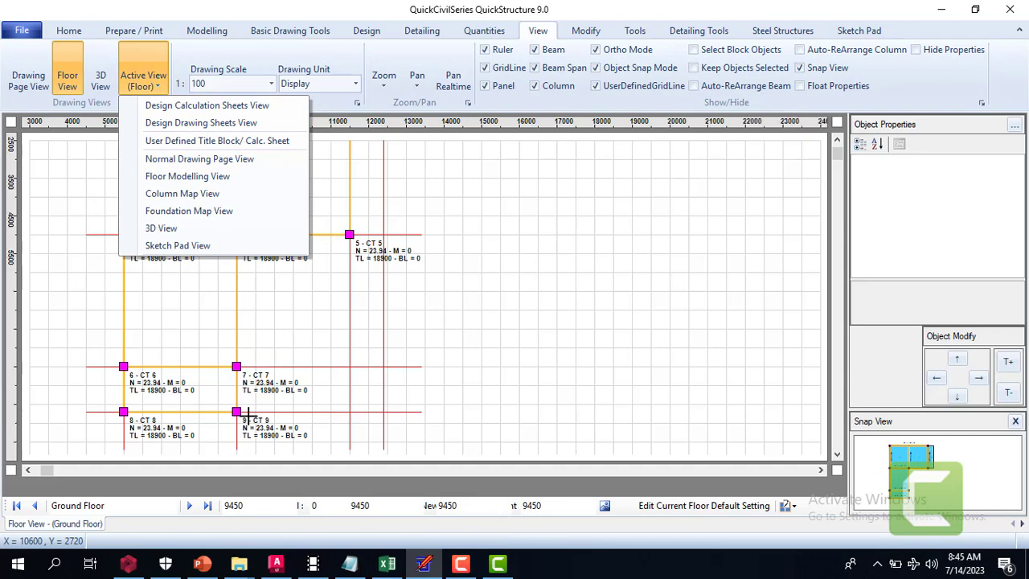
pyautogui.scroll(-5, 837, 455)
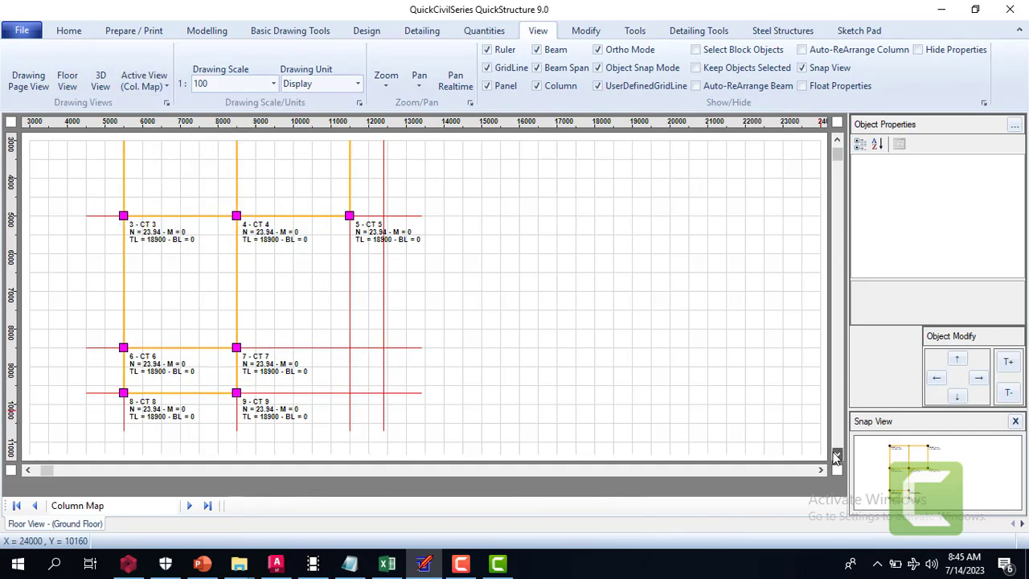
# Delete columns CT 9 and CT 8 at the free ends of the cantilever beams and accept both deletions
pyautogui.click(237, 260)
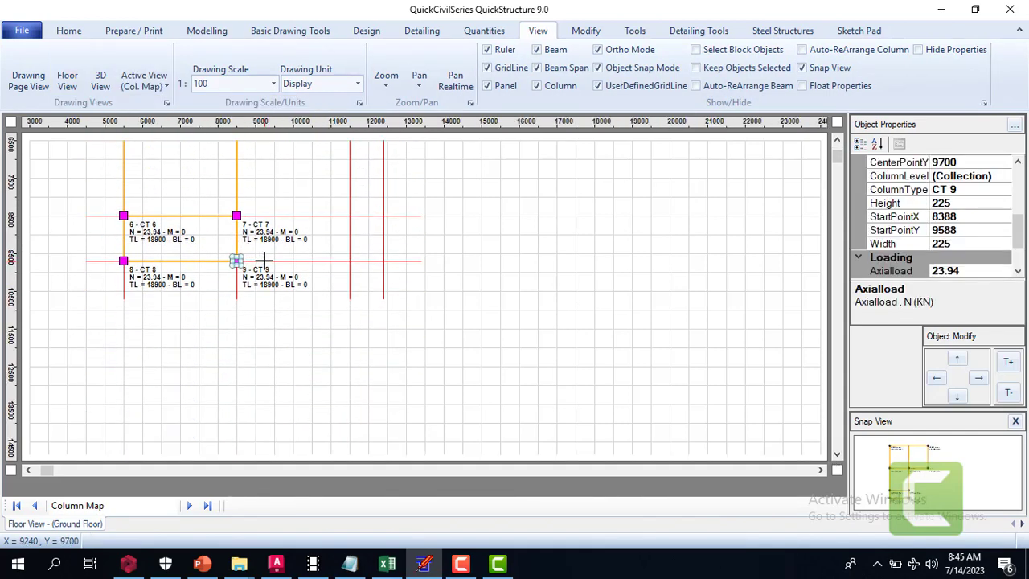
pyautogui.press('Delete')
pyautogui.click(558, 331)
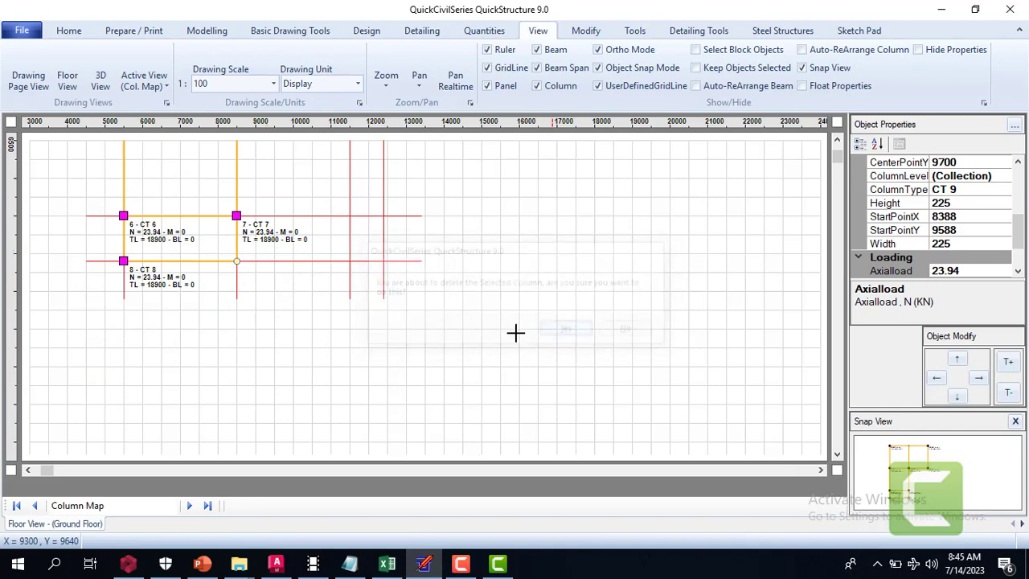
pyautogui.click(123, 261)
pyautogui.press('Delete')
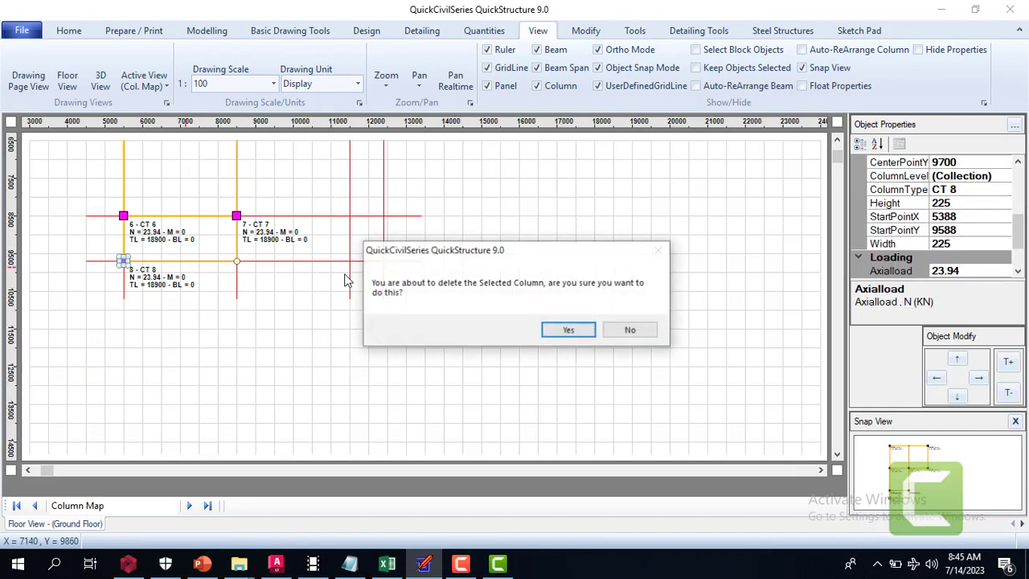
pyautogui.click(566, 330)
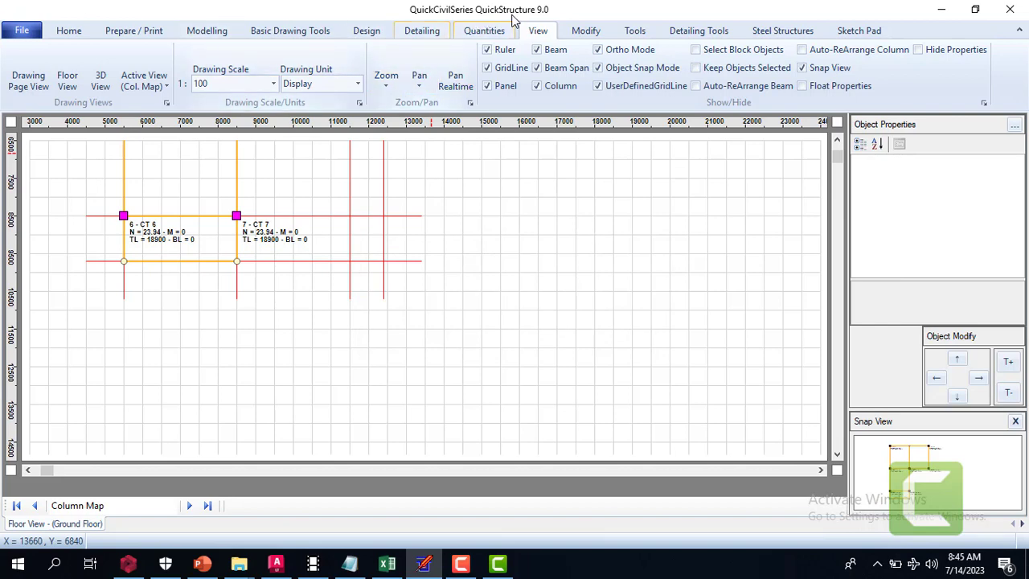
# Return to the Floor Modelling View and show the Ground Floor plan from its upper edge
pyautogui.click(158, 87)
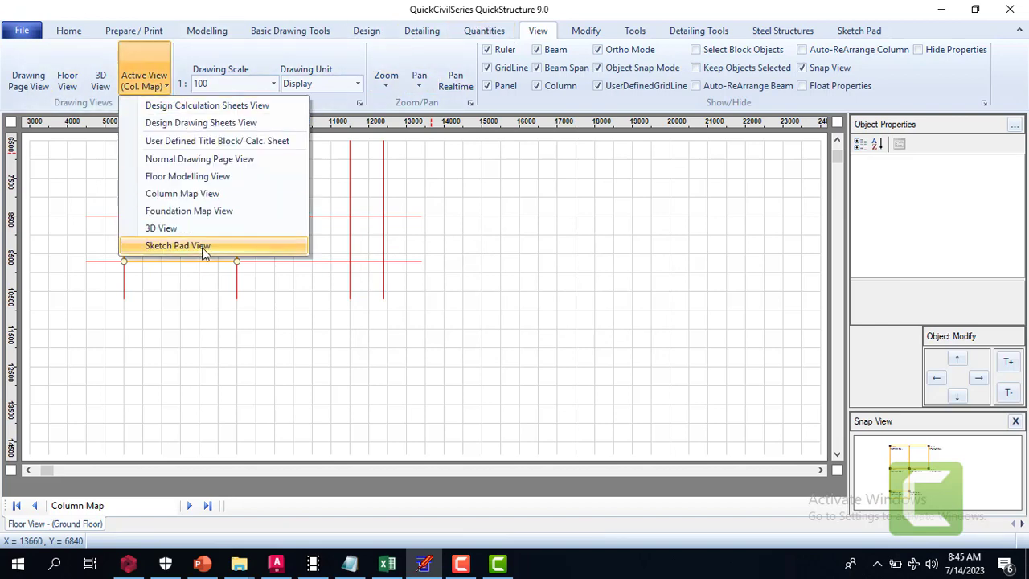
pyautogui.click(219, 178)
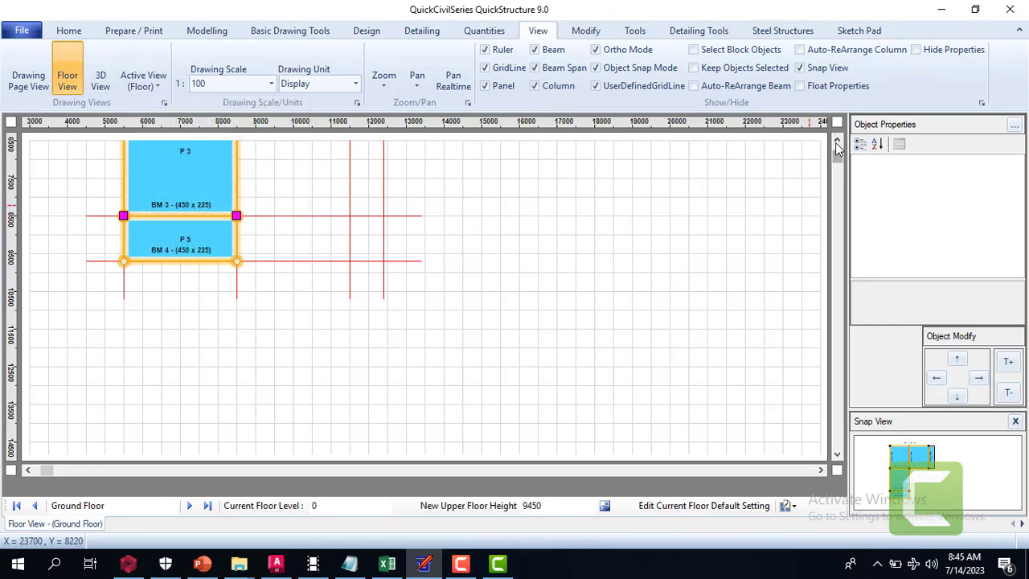
pyautogui.click(837, 141)
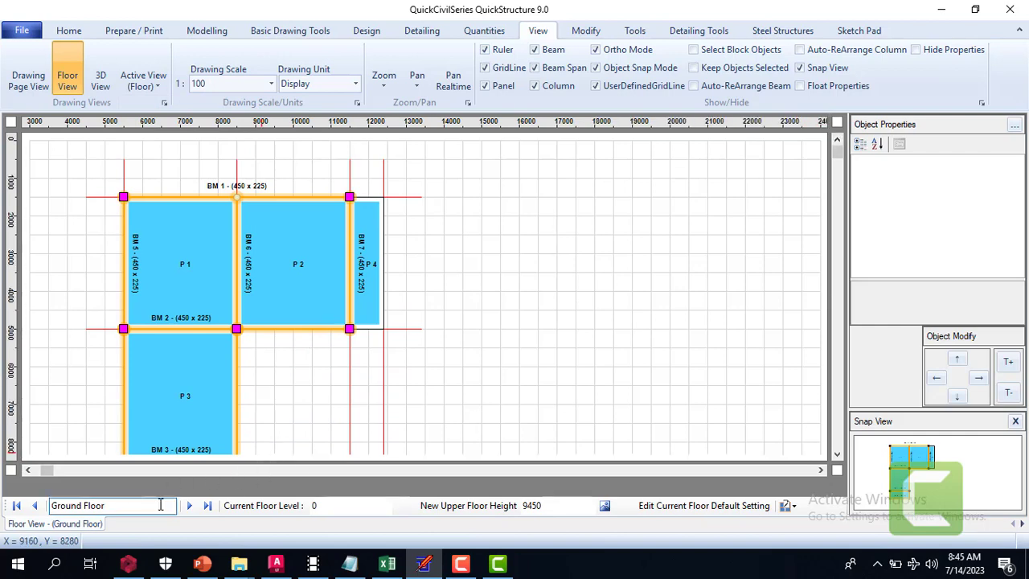
# Examine the First Floor and Roof Level plans for columns at the outer corners of panel P 5
pyautogui.click(190, 505)
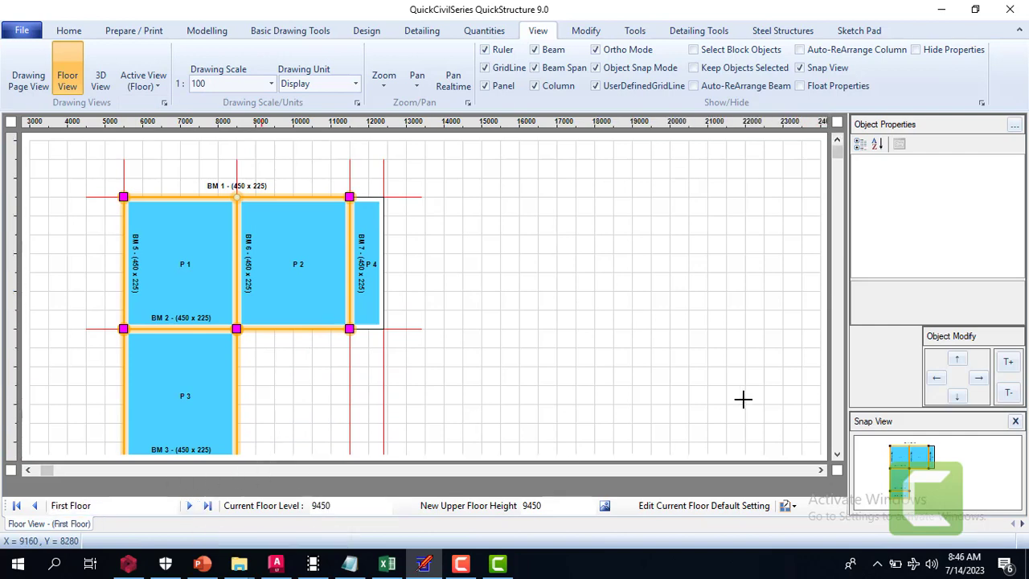
pyautogui.click(837, 456)
pyautogui.click(836, 456)
pyautogui.click(837, 456)
pyautogui.click(836, 456)
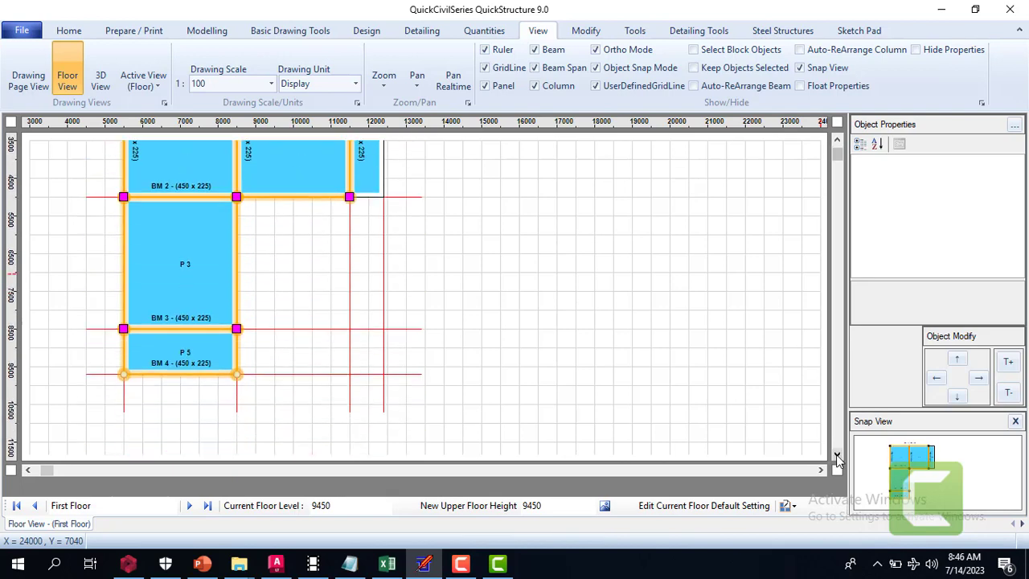
pyautogui.click(190, 506)
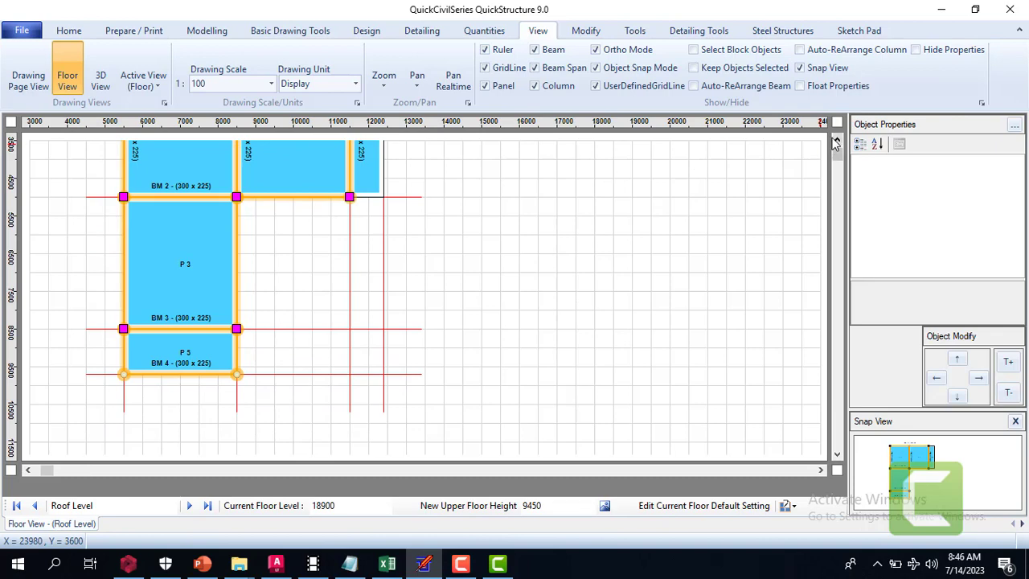
pyautogui.click(836, 141)
pyautogui.click(836, 141)
pyautogui.click(836, 141)
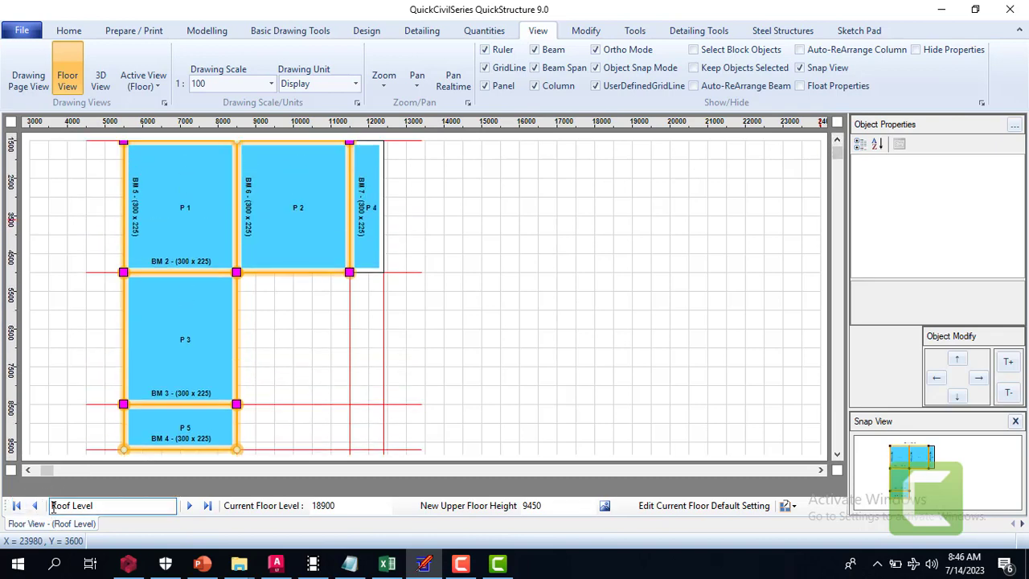
# Go back to the Ground Floor and check the end support types of panel P 5's right and left beam spans
pyautogui.click(35, 507)
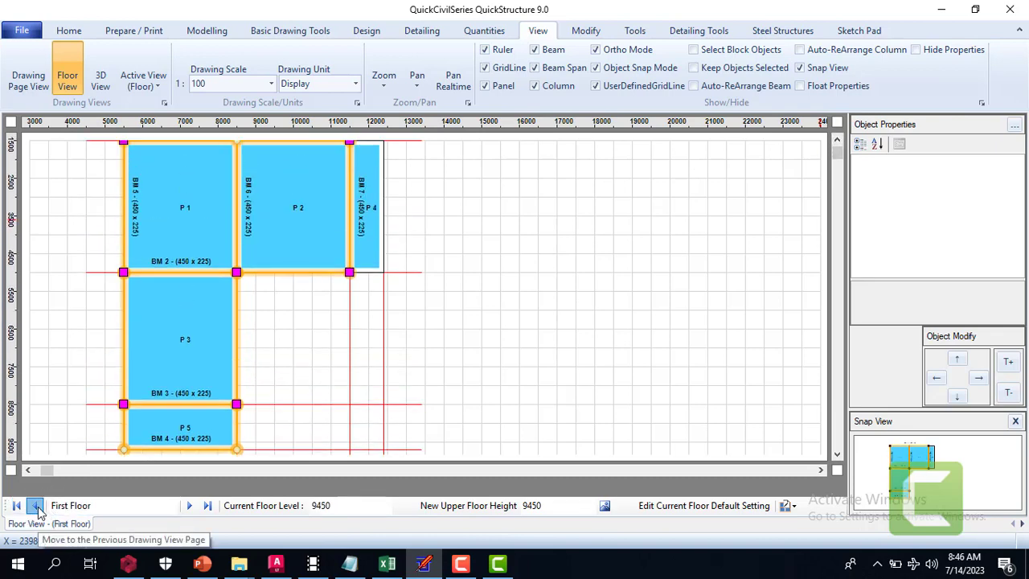
pyautogui.click(35, 507)
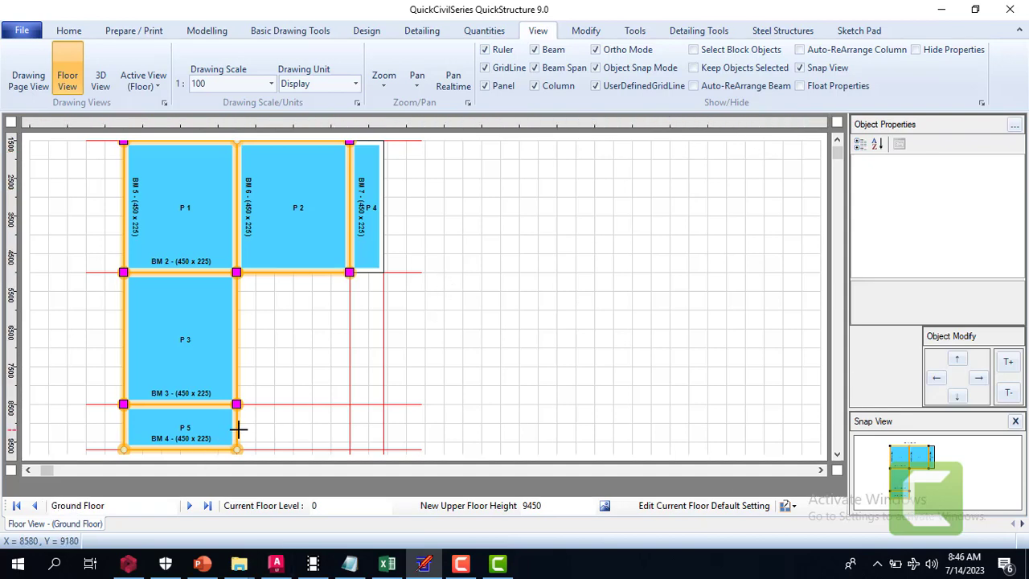
pyautogui.click(236, 427)
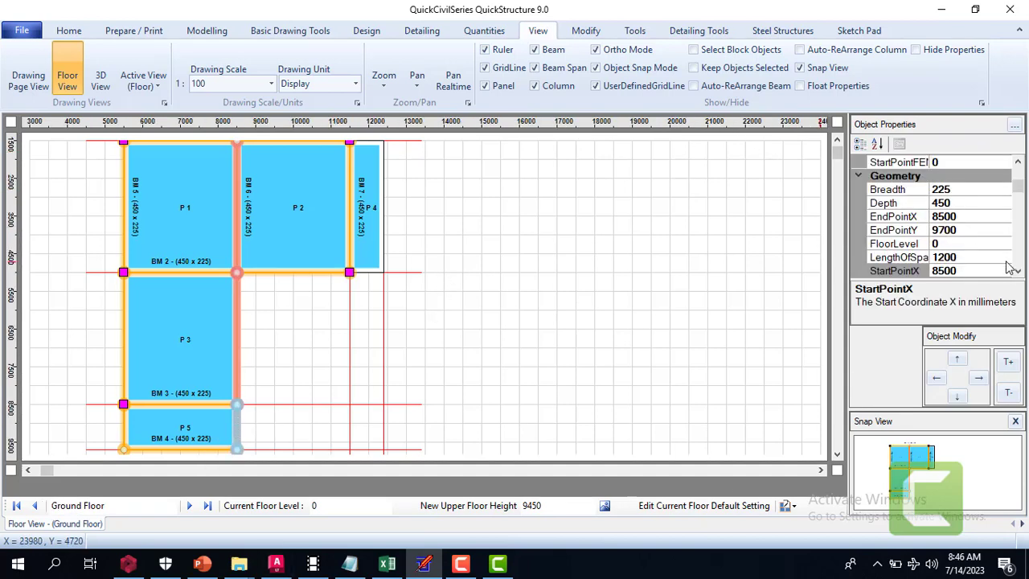
pyautogui.scroll(-3, 1009, 268)
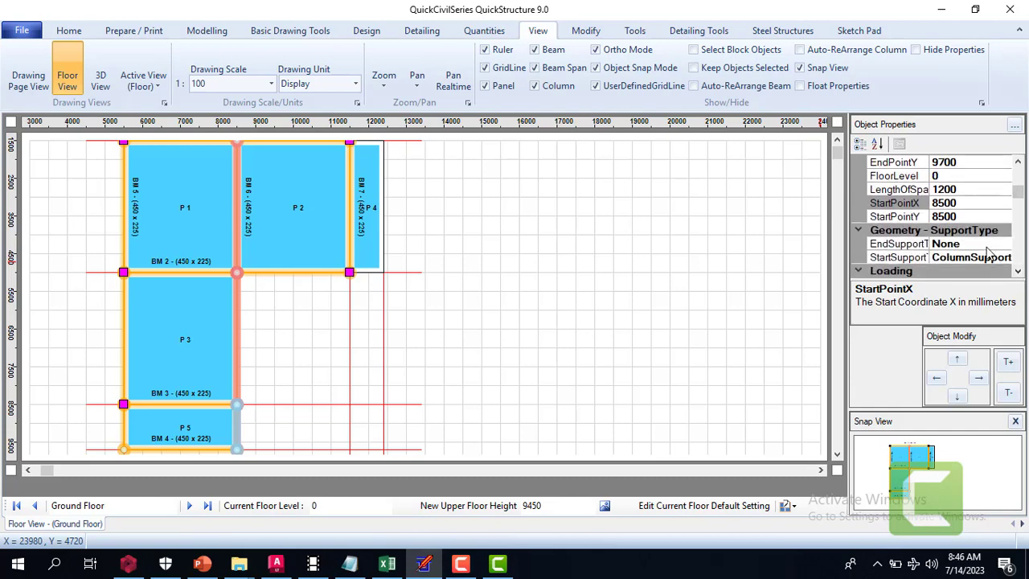
pyautogui.click(993, 243)
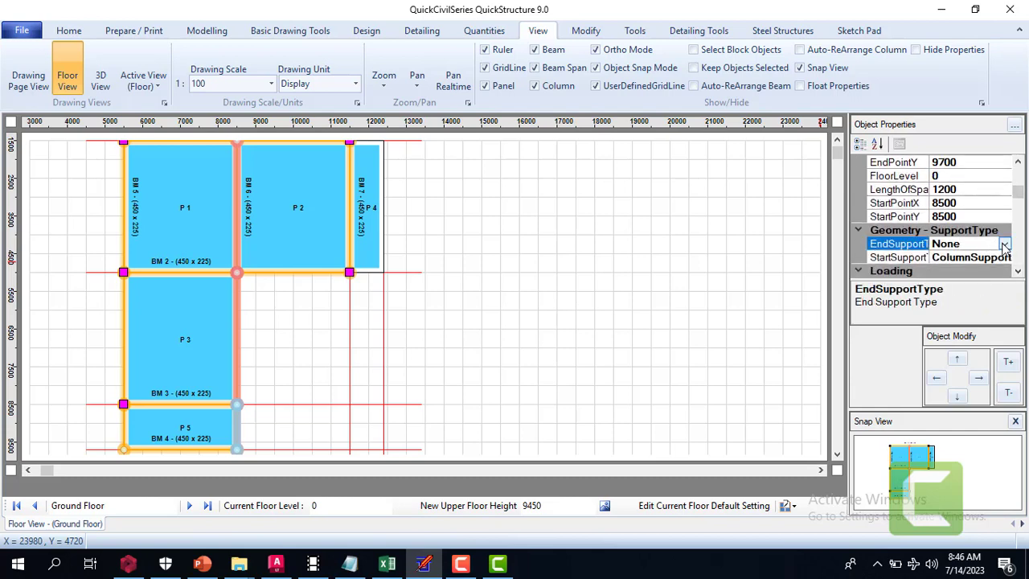
pyautogui.click(1004, 245)
pyautogui.click(1004, 245)
pyautogui.click(237, 393)
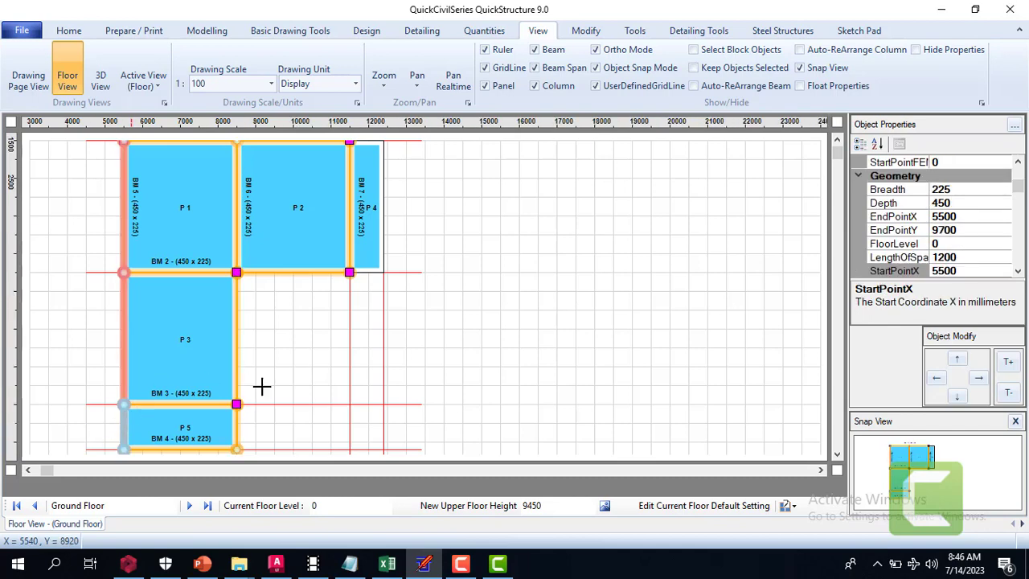
pyautogui.scroll(-2, 1017, 272)
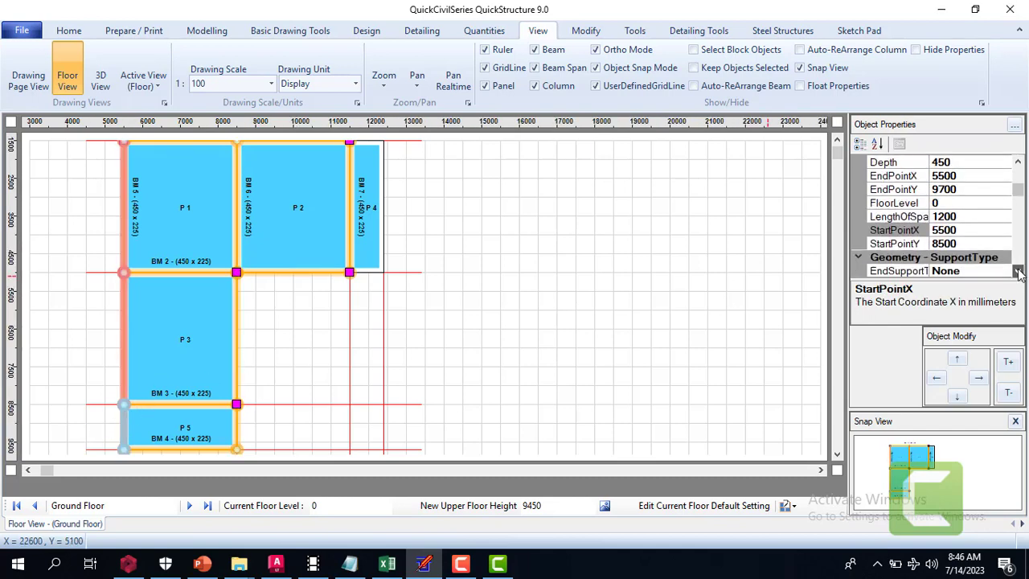
# Inspect the end support type of panel P 5's left beam span, deselect the span and review the Ground Floor plan
pyautogui.click(994, 233)
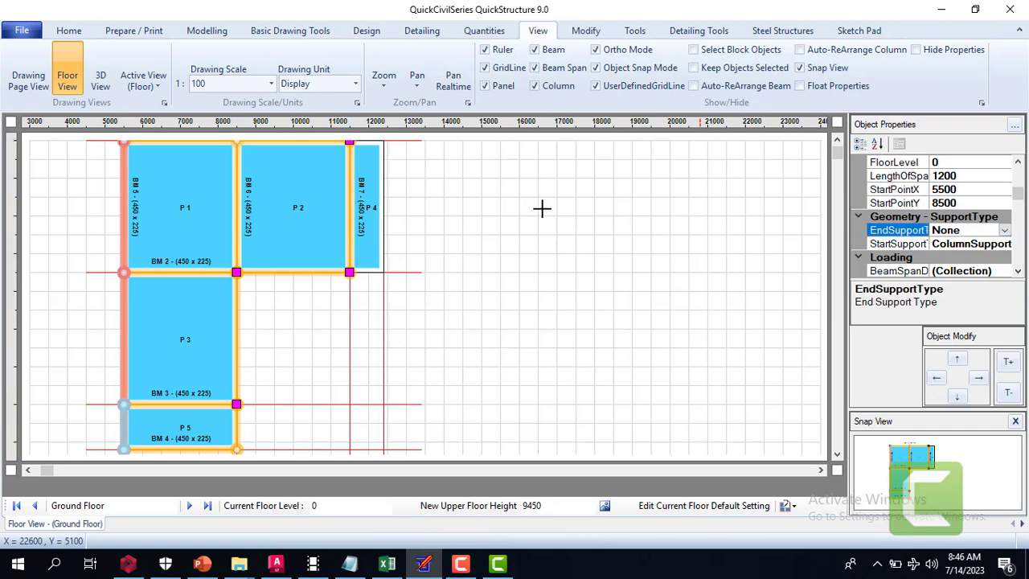
pyautogui.click(467, 262)
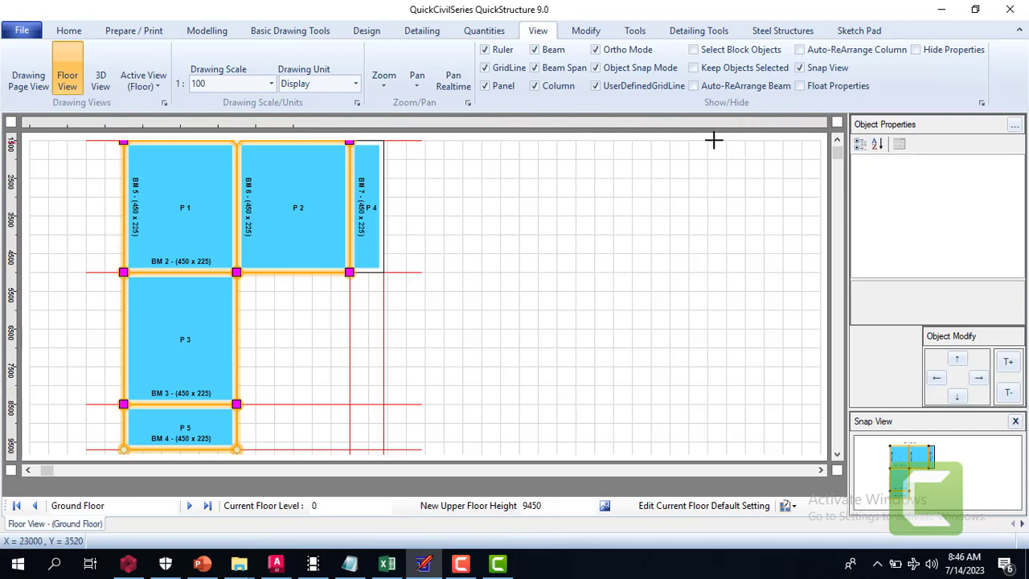
pyautogui.click(837, 142)
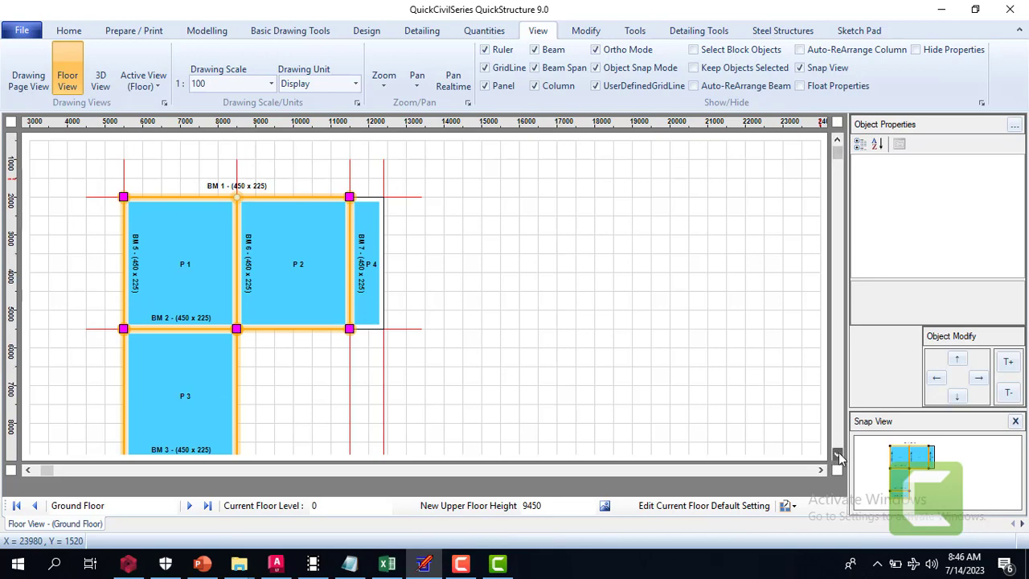
pyautogui.click(837, 455)
pyautogui.click(837, 455)
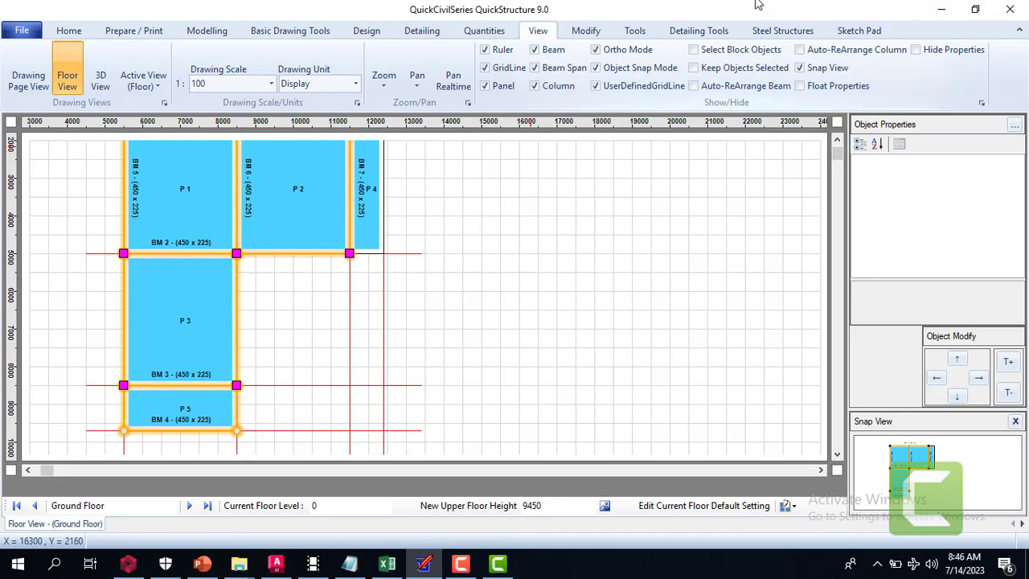
# Start Automatic Design with the existing check list and run the check for modelling errors
pyautogui.click(367, 30)
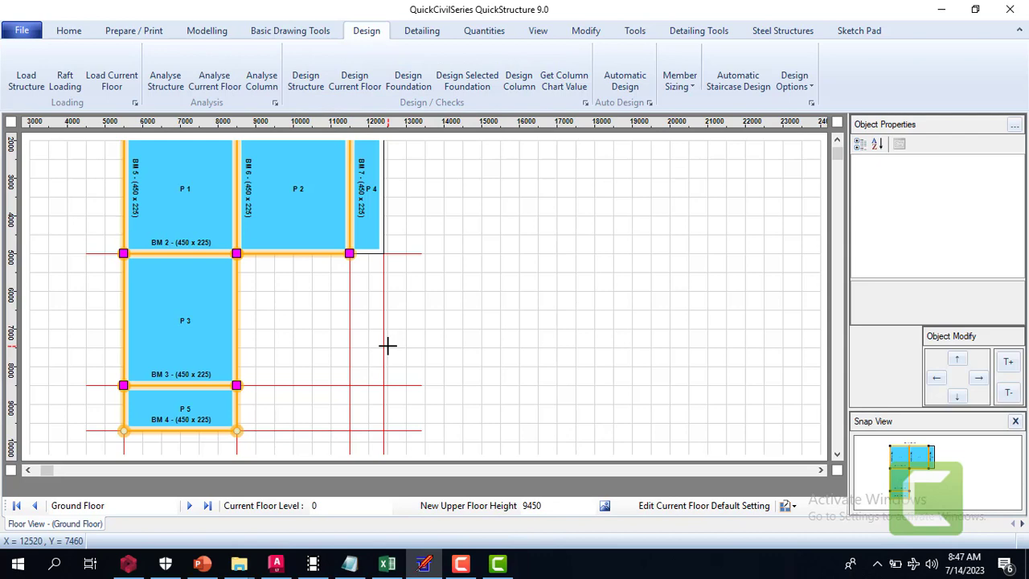
pyautogui.click(627, 77)
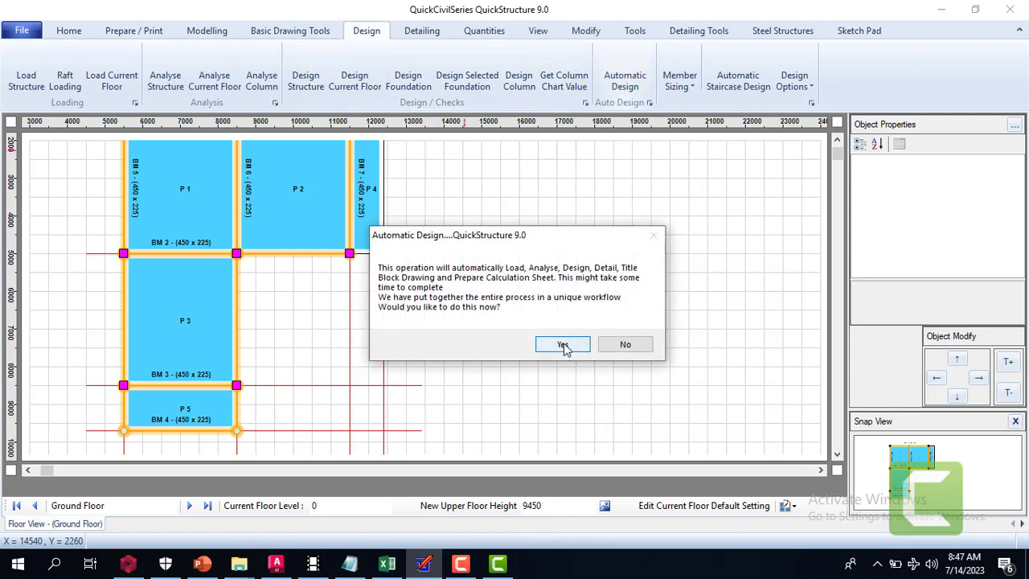
pyautogui.click(563, 345)
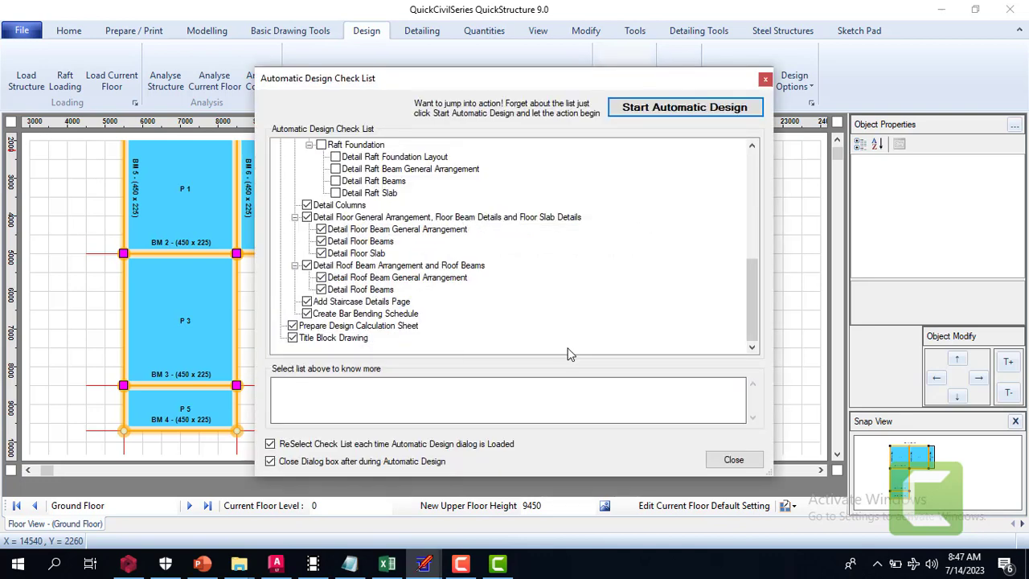
pyautogui.click(684, 107)
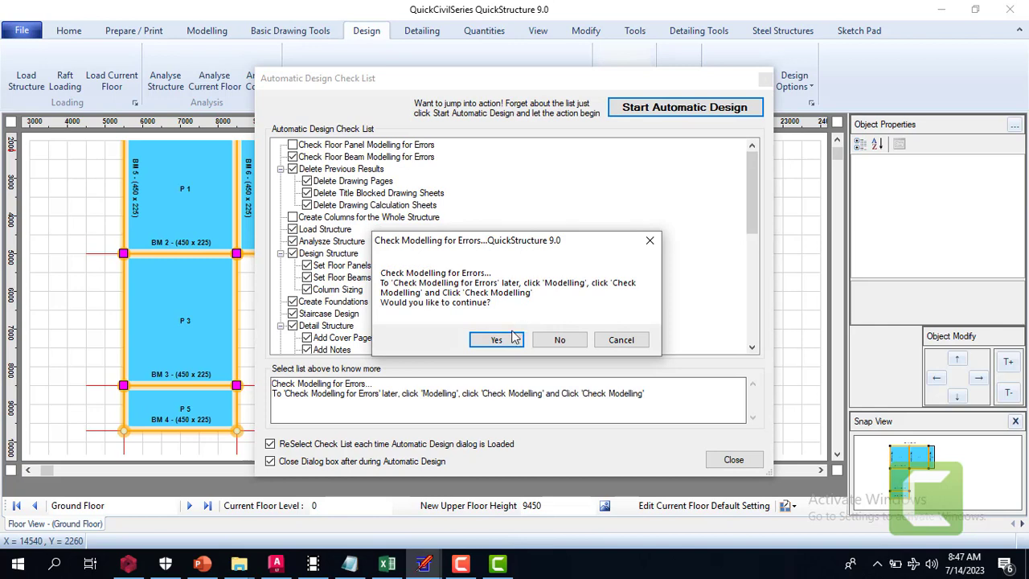
pyautogui.click(496, 340)
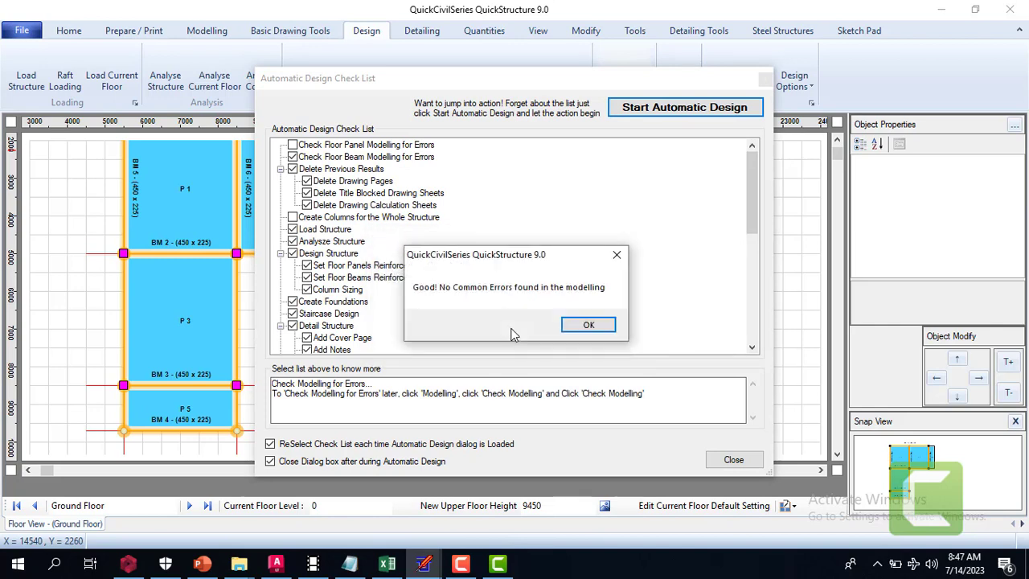
pyautogui.click(597, 329)
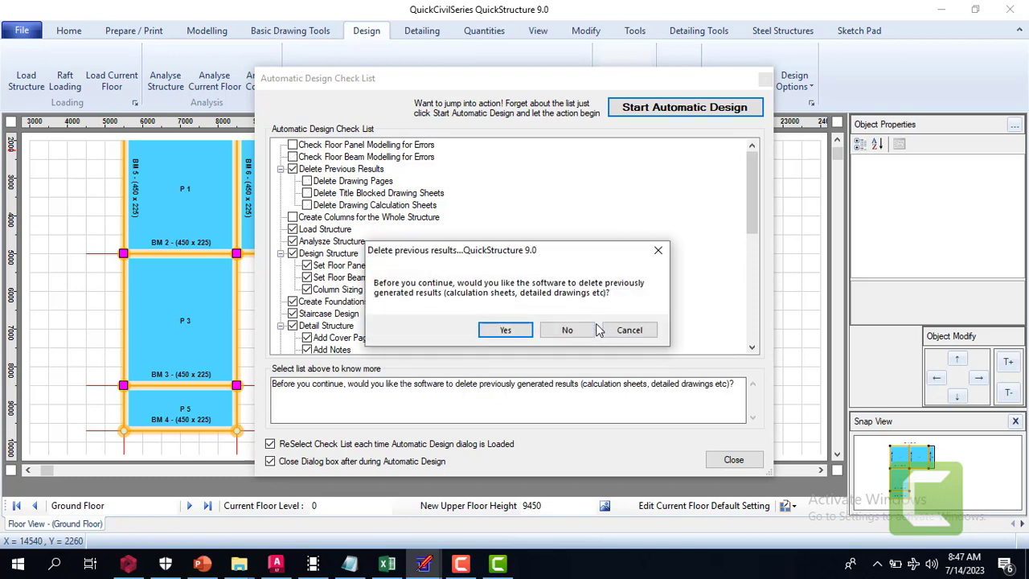
# Accept deleting the previously generated results, and load and analyse the whole structure
pyautogui.click(506, 333)
pyautogui.click(501, 334)
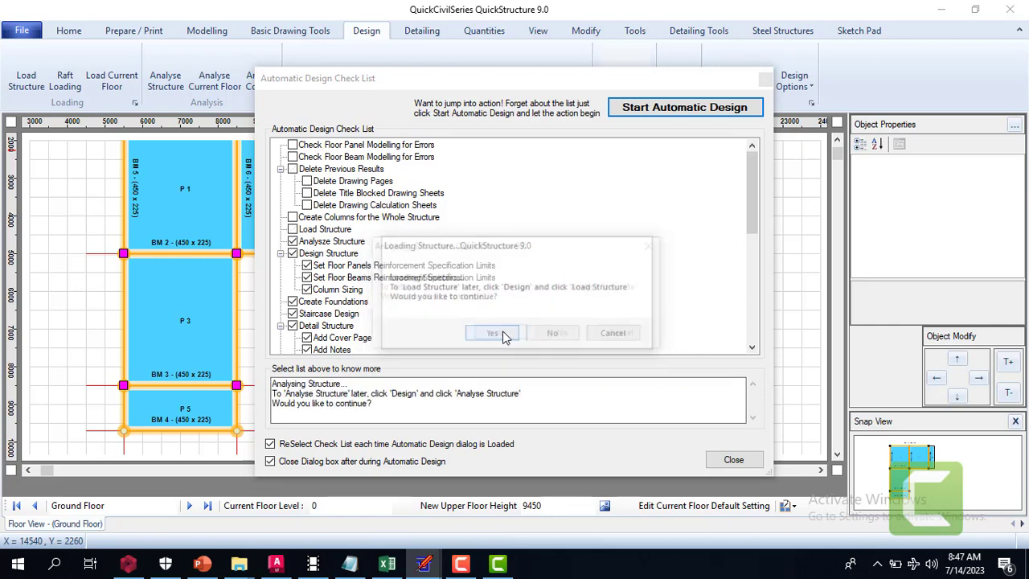
pyautogui.click(502, 336)
pyautogui.click(502, 336)
pyautogui.click(501, 335)
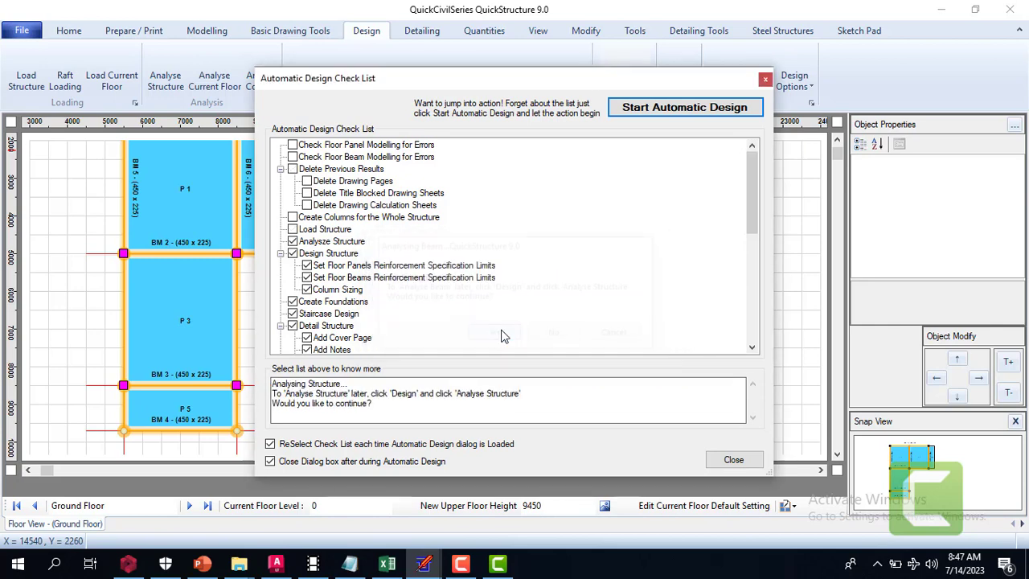
pyautogui.click(501, 334)
pyautogui.click(501, 334)
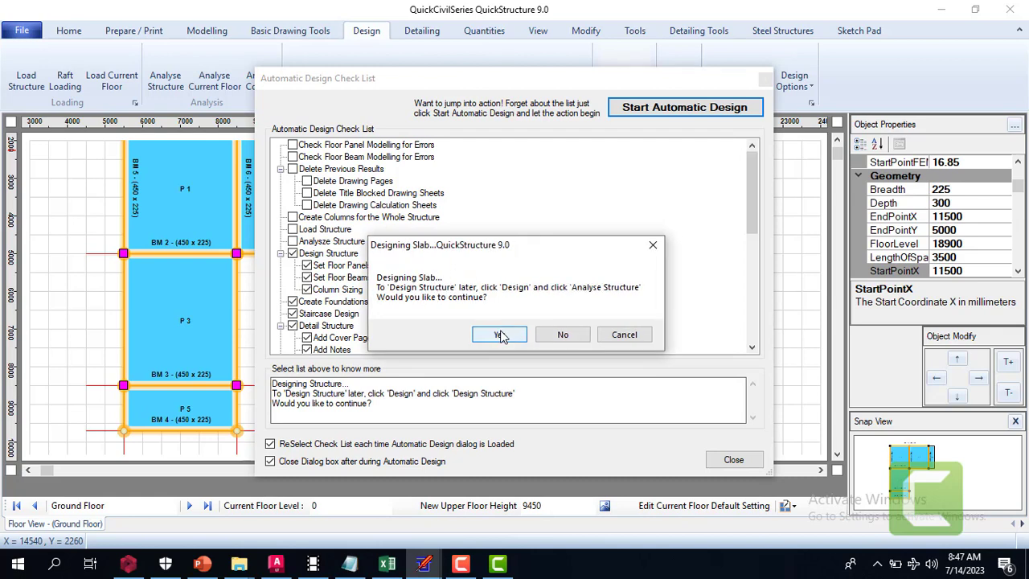
# Continue the automatic design through the slab, beam and column design stages
pyautogui.click(501, 333)
pyautogui.click(502, 332)
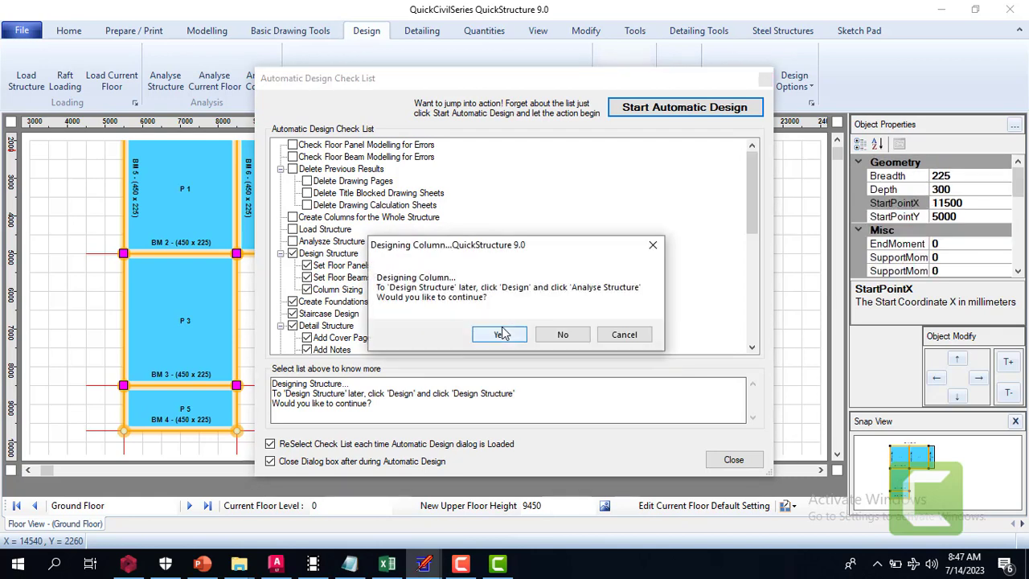
pyautogui.click(502, 334)
# Set the floor panels' bottom second layer maximum bar spacing to 200, and apply the panel and beam reinforcement limits
pyautogui.click(504, 338)
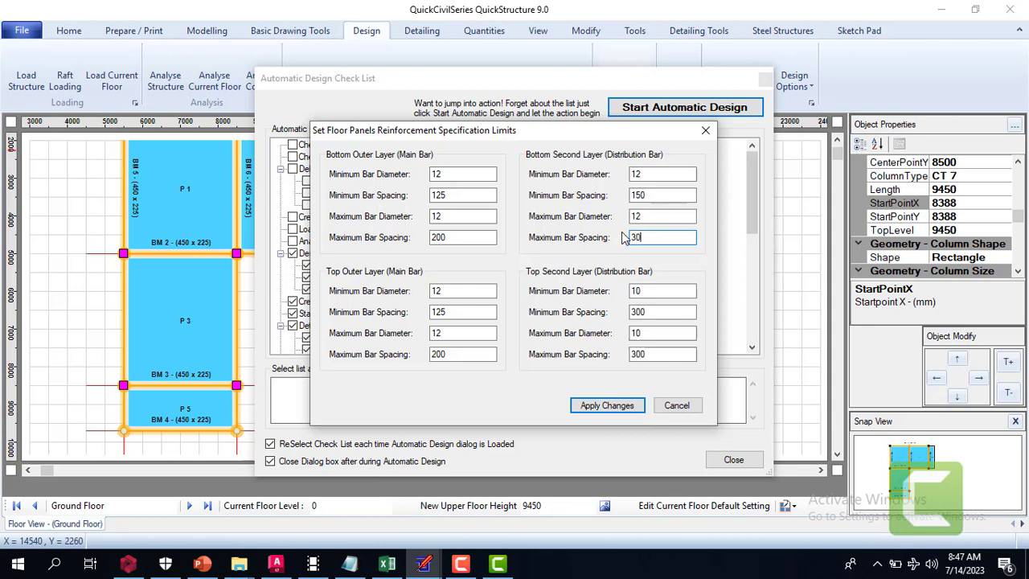
pyautogui.click(644, 311)
pyautogui.moveTo(651, 237); pyautogui.dragTo(609, 237)
pyautogui.click(609, 407)
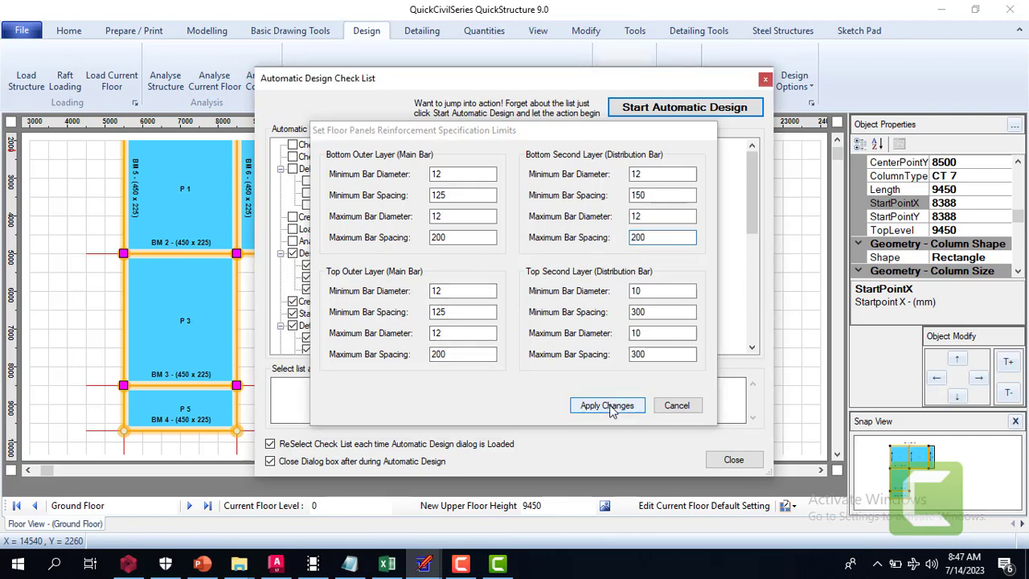
pyautogui.click(507, 343)
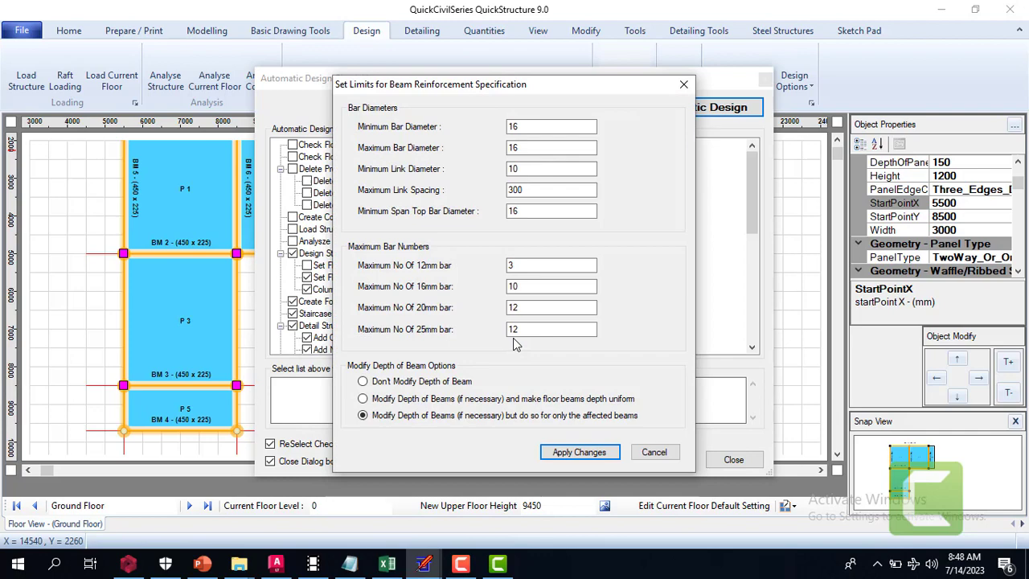
pyautogui.click(563, 453)
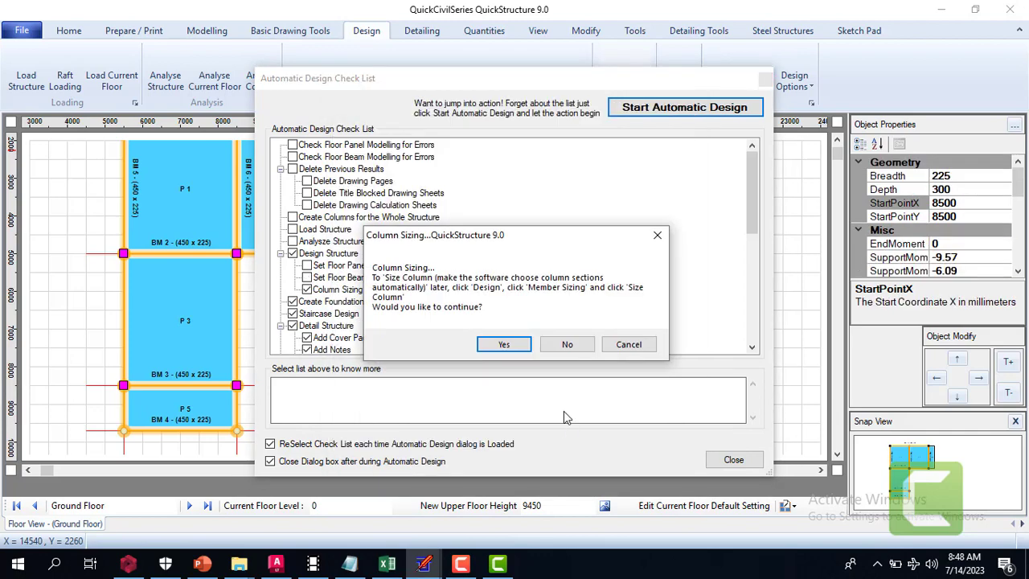
# Size the columns with design limits of 225 to 900 for width and height, 16 mm bars and 10 mm links
pyautogui.click(504, 344)
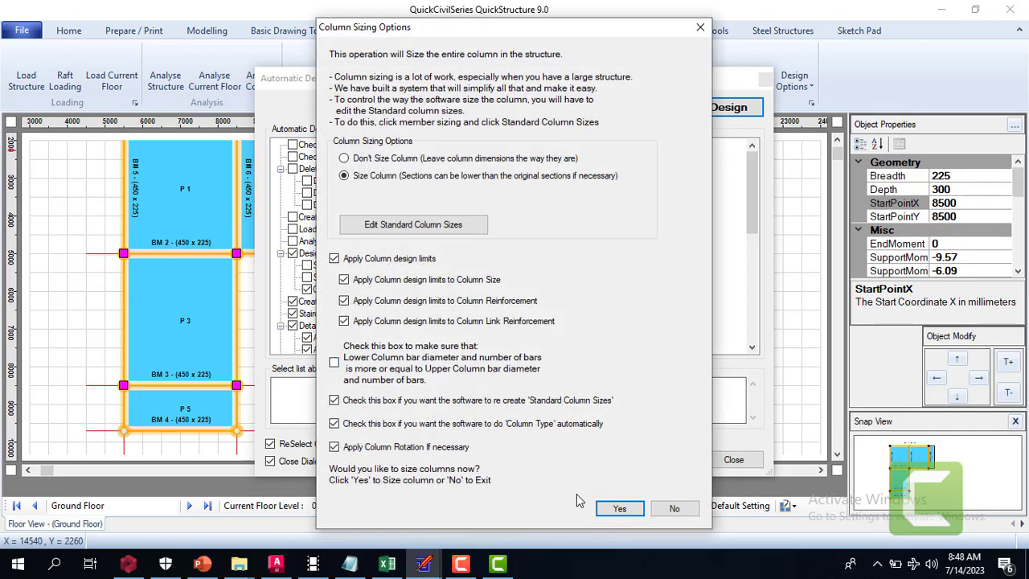
pyautogui.click(618, 508)
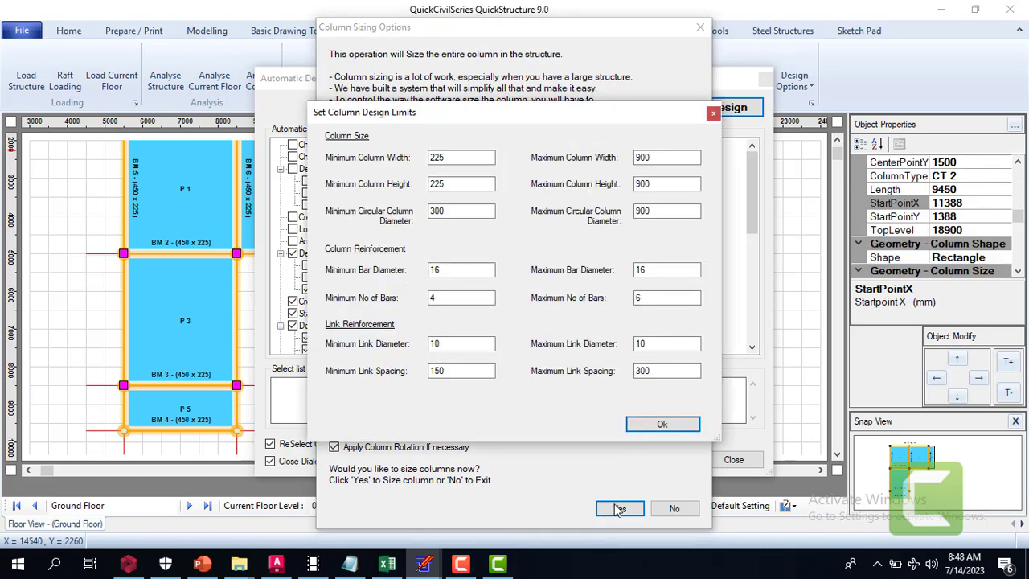
pyautogui.click(655, 425)
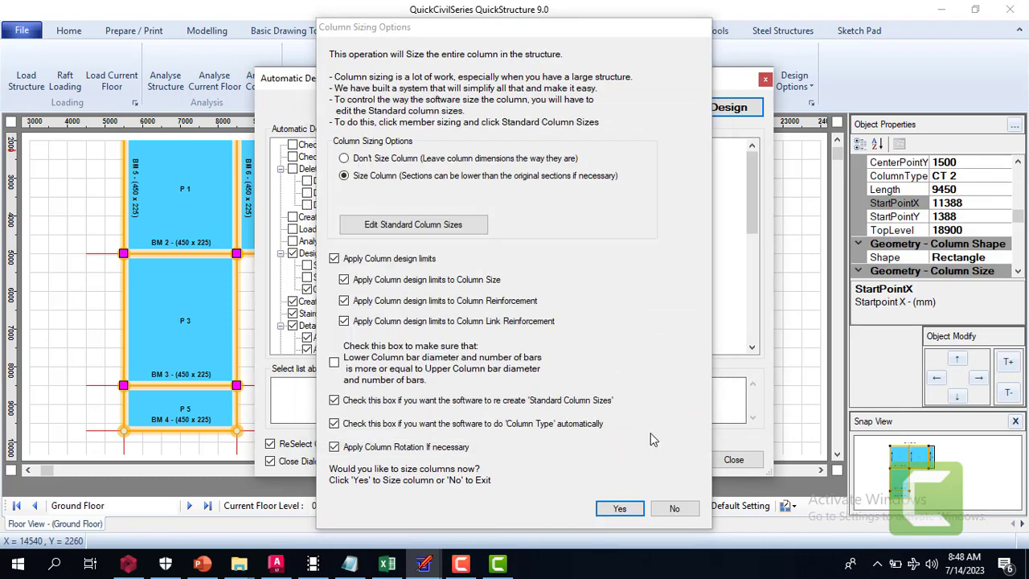
pyautogui.click(620, 508)
# Mark Column 1 - Type CT 1 in the column group collection and accept the column group properties
pyautogui.click(246, 88)
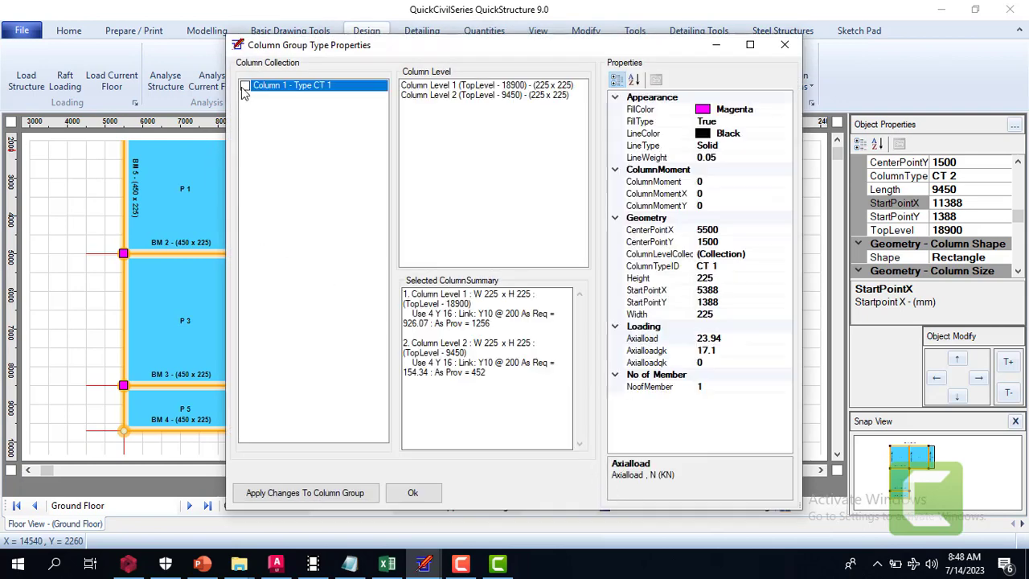
pyautogui.click(245, 86)
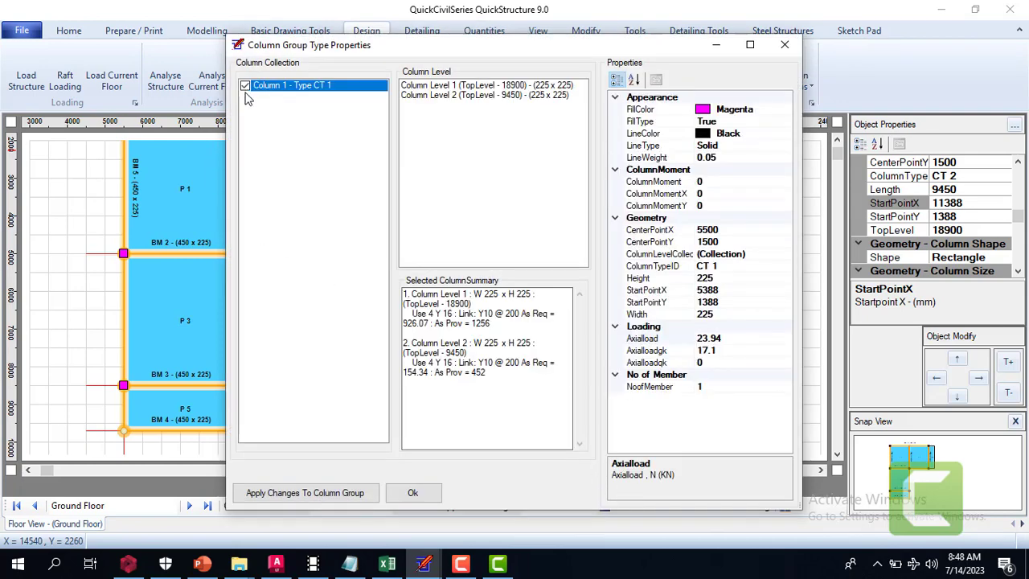
pyautogui.click(415, 493)
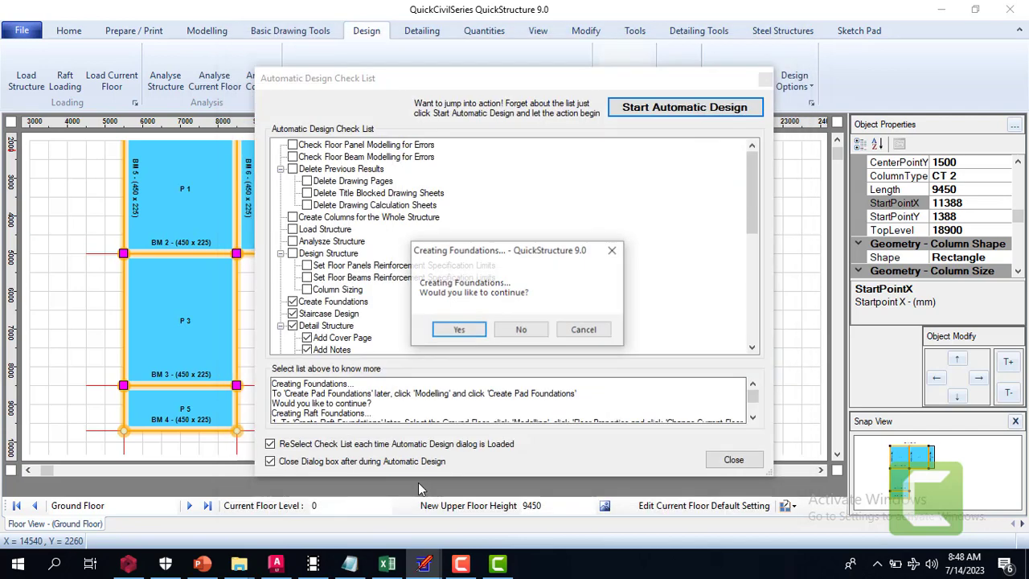
# Create the foundations using the Pad Foundation type
pyautogui.click(457, 332)
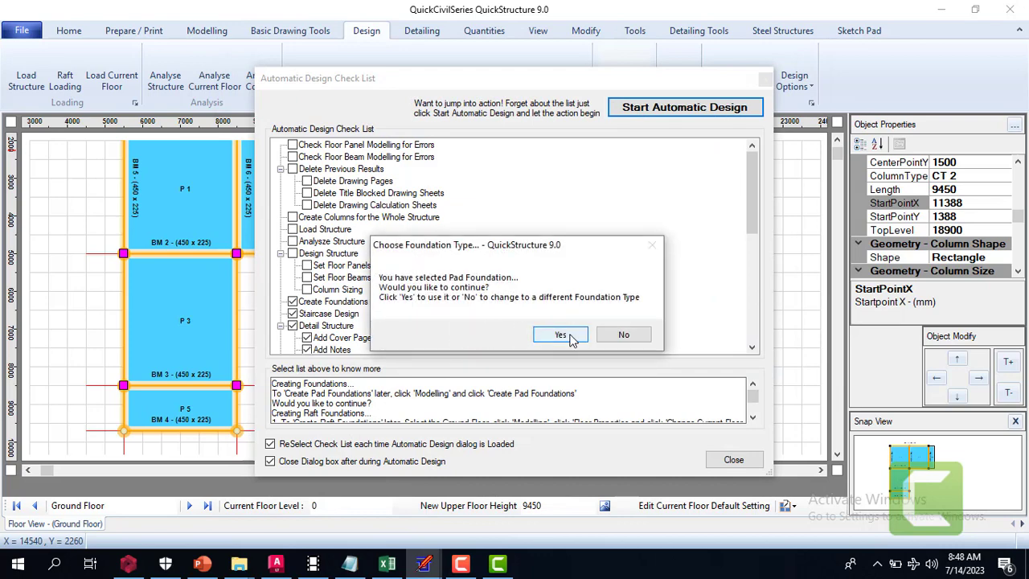
pyautogui.click(566, 338)
pyautogui.click(568, 340)
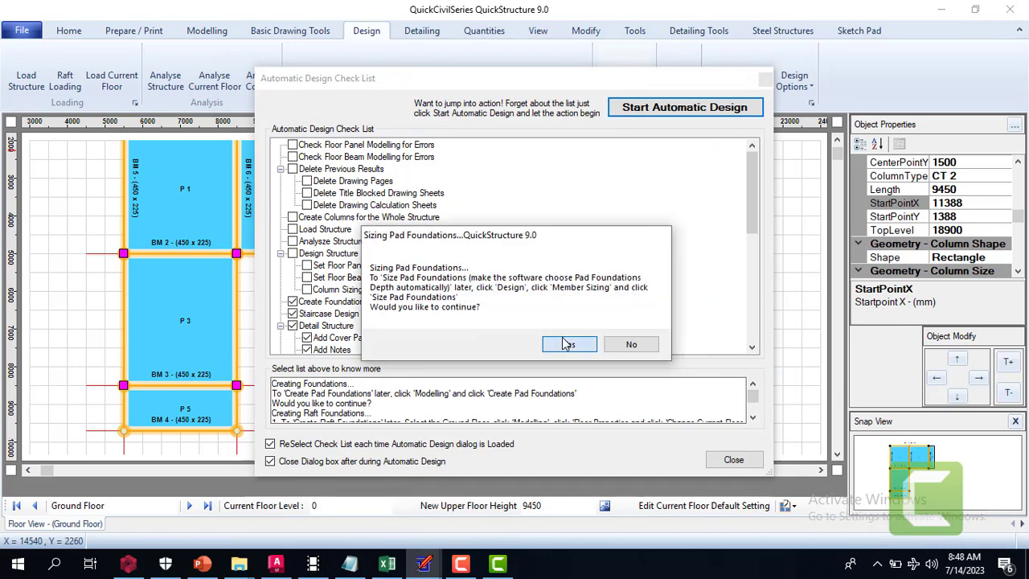
# Size the pad foundations with a minimum base thickness of 350 and a minimum base length of 1200
pyautogui.click(569, 341)
pyautogui.doubleClick(502, 238)
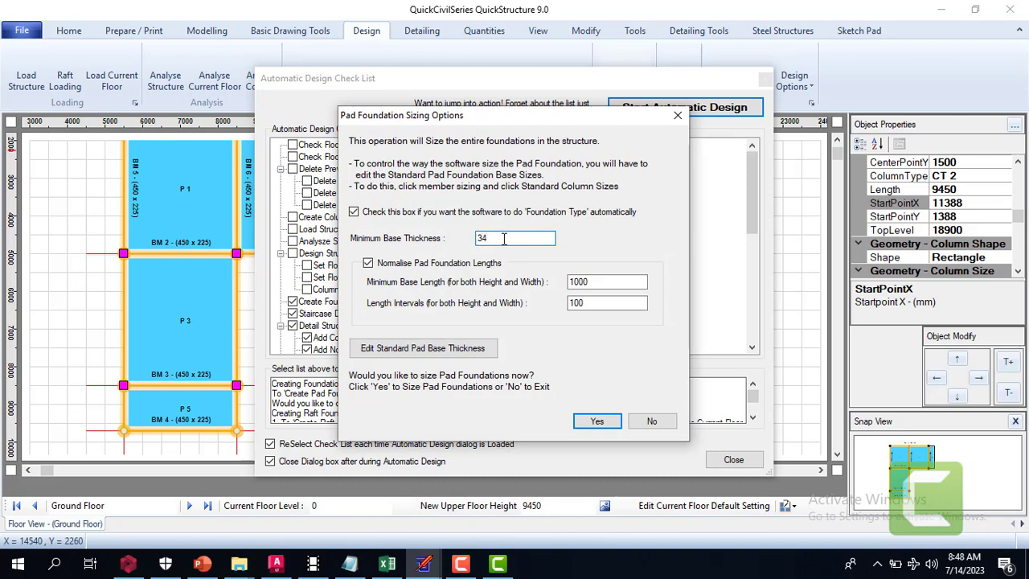
pyautogui.write('0')
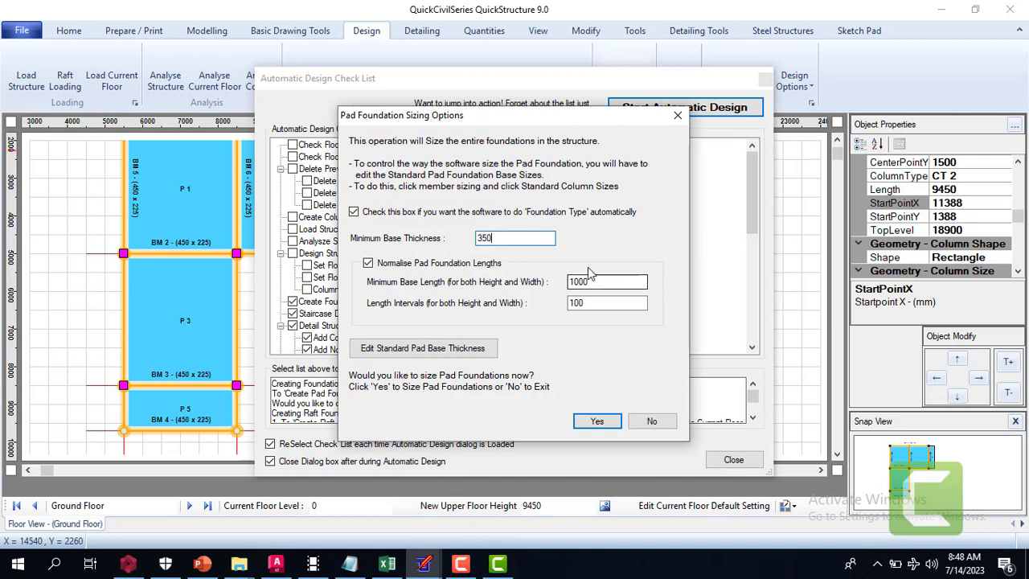
pyautogui.doubleClick(591, 281)
pyautogui.write('12')
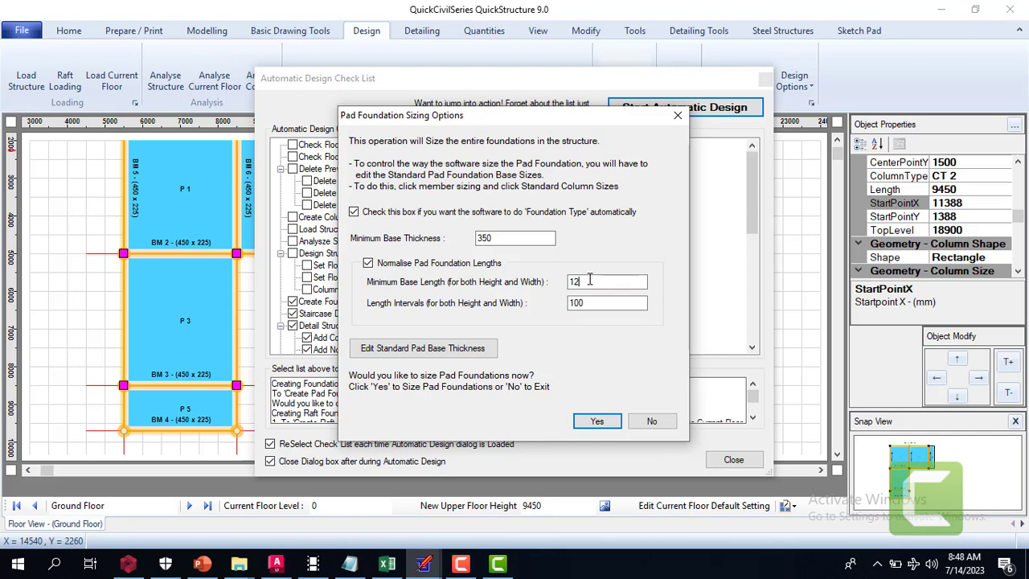
pyautogui.write('00')
pyautogui.click(597, 422)
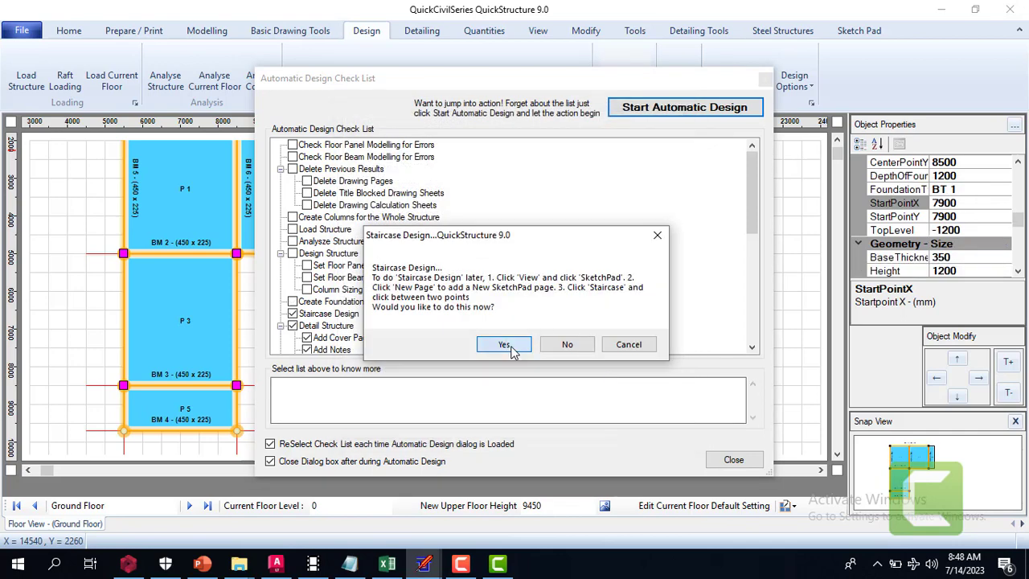
# Go through the Automatic Staircase Design stage and exit it without inserting a staircase
pyautogui.click(503, 344)
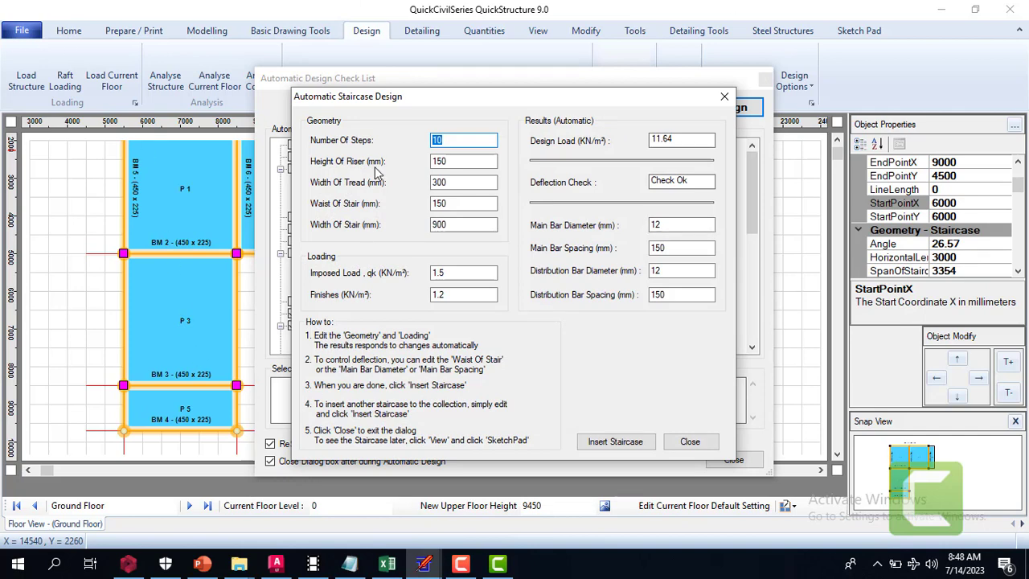
pyautogui.click(677, 443)
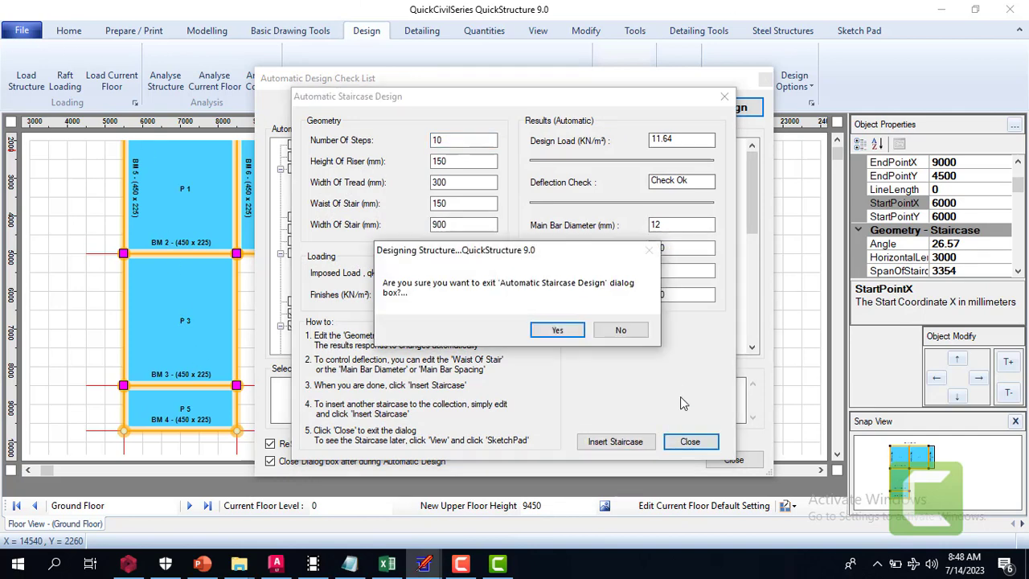
pyautogui.click(578, 339)
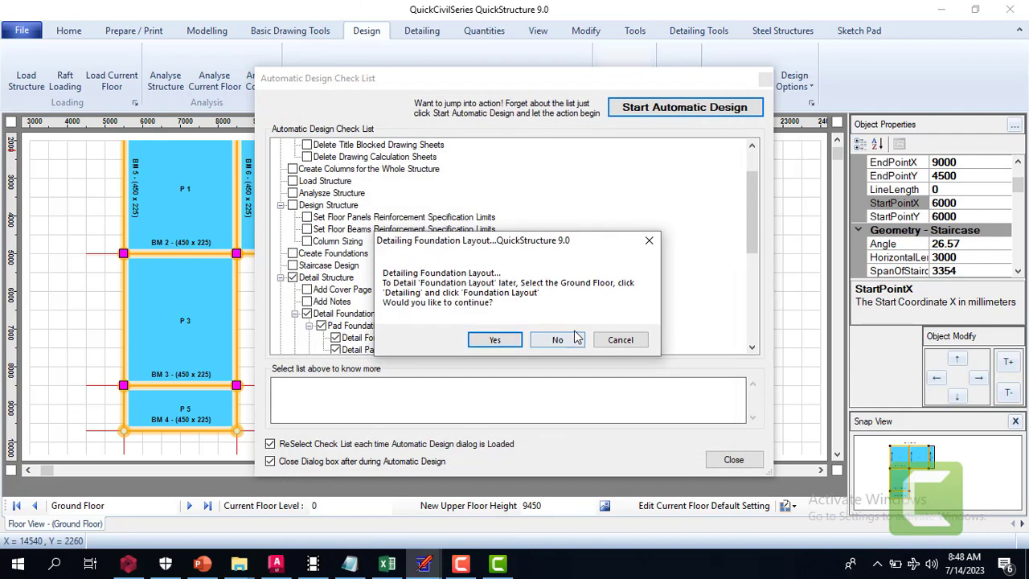
# Detail the foundation layout as part of the automatic design
pyautogui.click(492, 341)
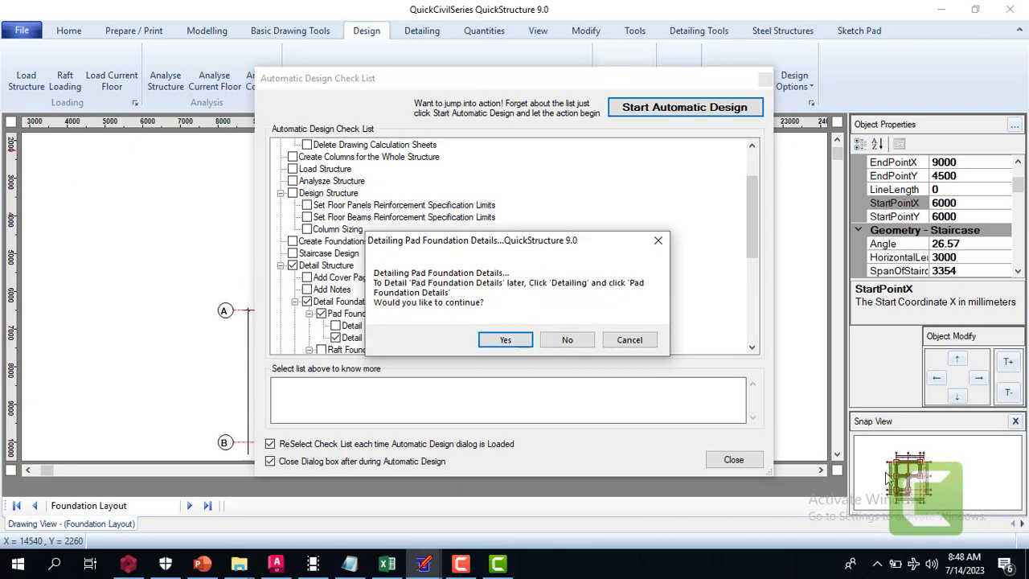
pyautogui.click(466, 81)
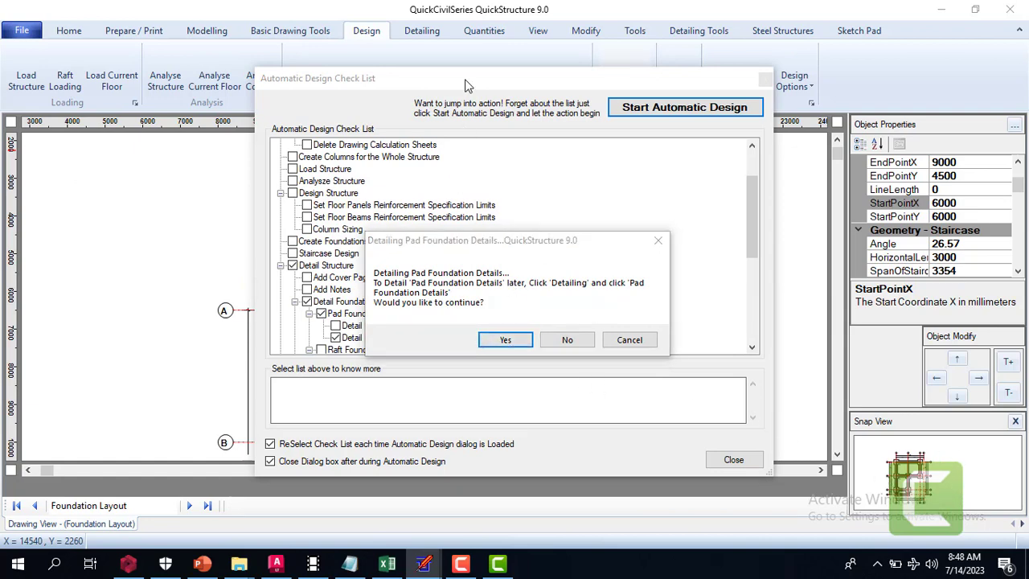
# Continue the automatic detailing with the pad foundations, the columns, and the First Floor's general arrangement, slabs and beams
pyautogui.click(519, 342)
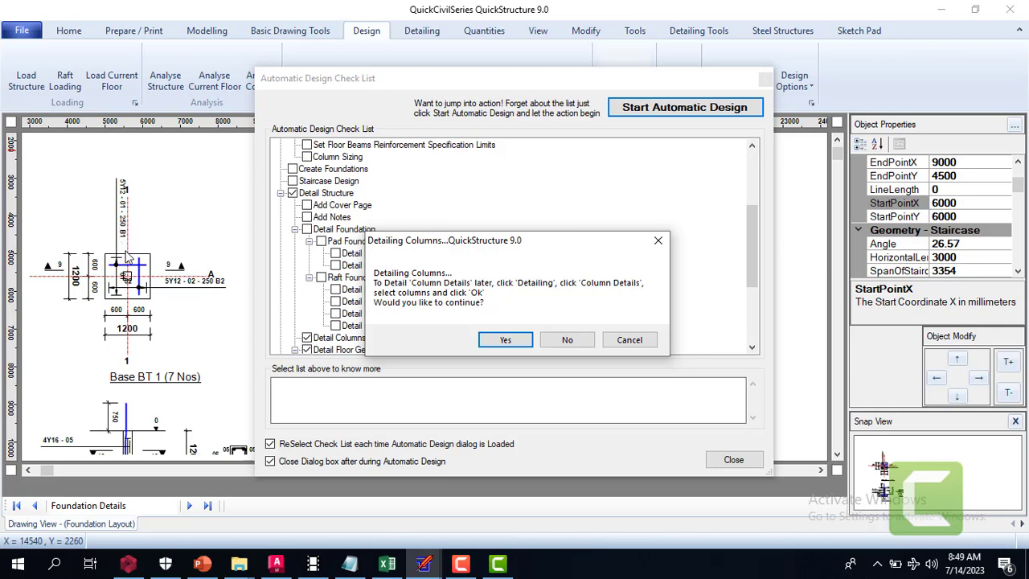
pyautogui.click(518, 339)
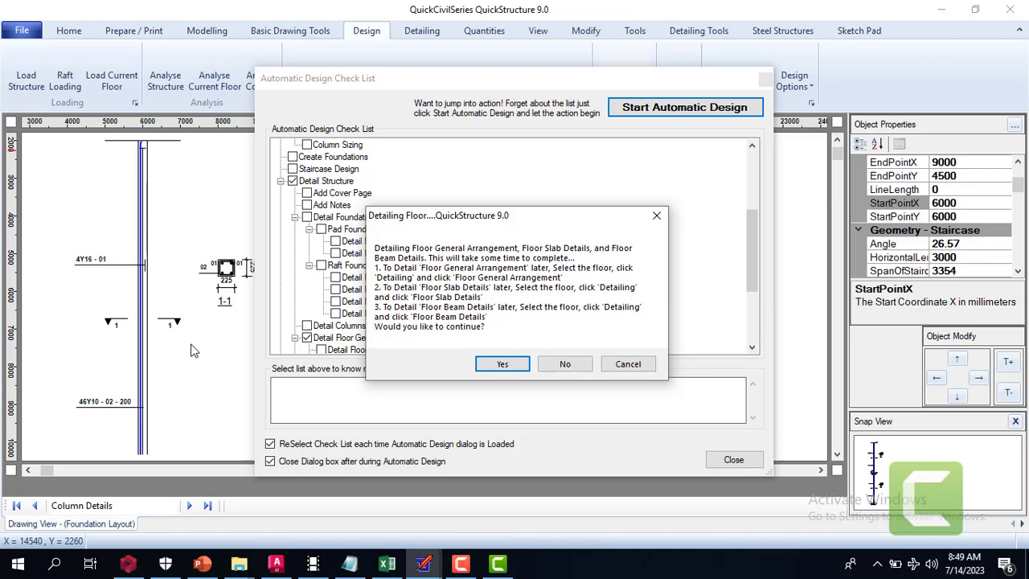
pyautogui.click(504, 364)
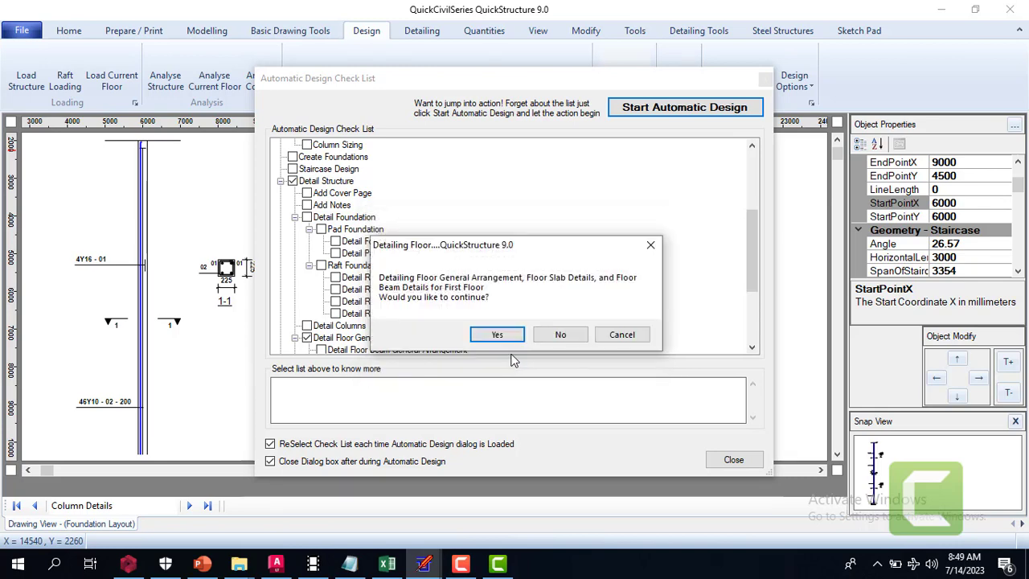
pyautogui.click(507, 338)
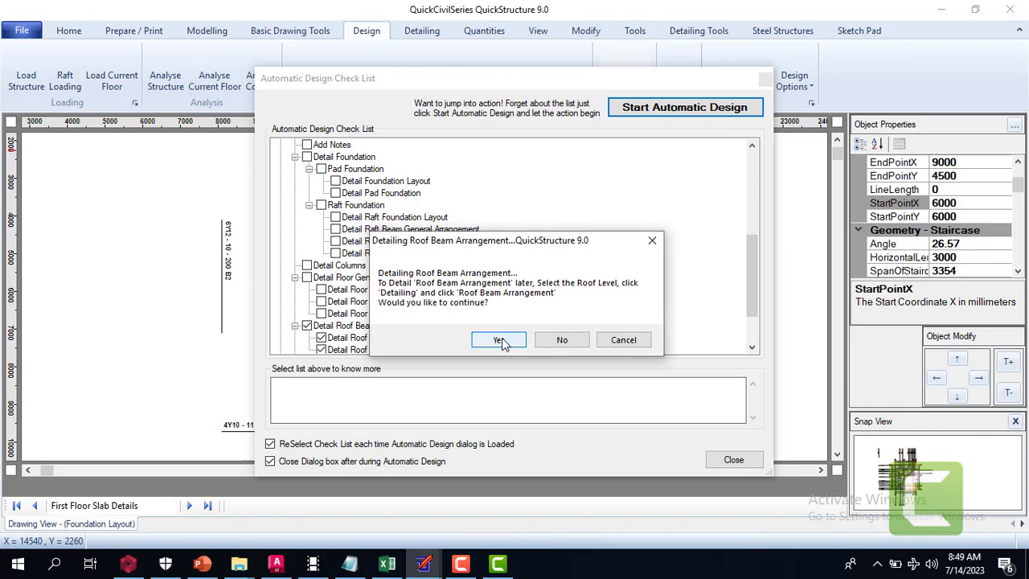
# Detail the roof beam arrangement and roof beams, and create the bar bending schedule
pyautogui.click(500, 340)
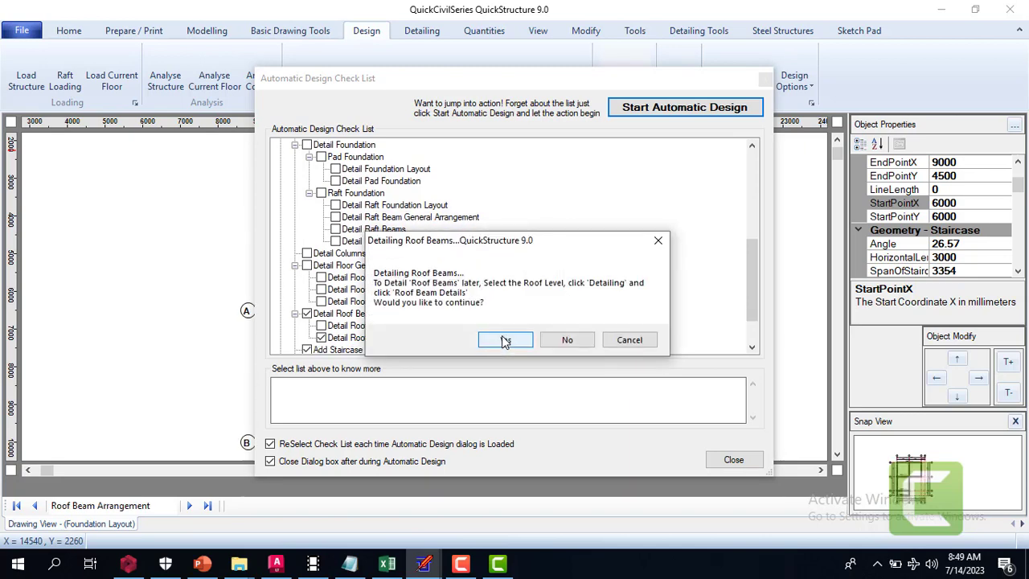
pyautogui.click(504, 340)
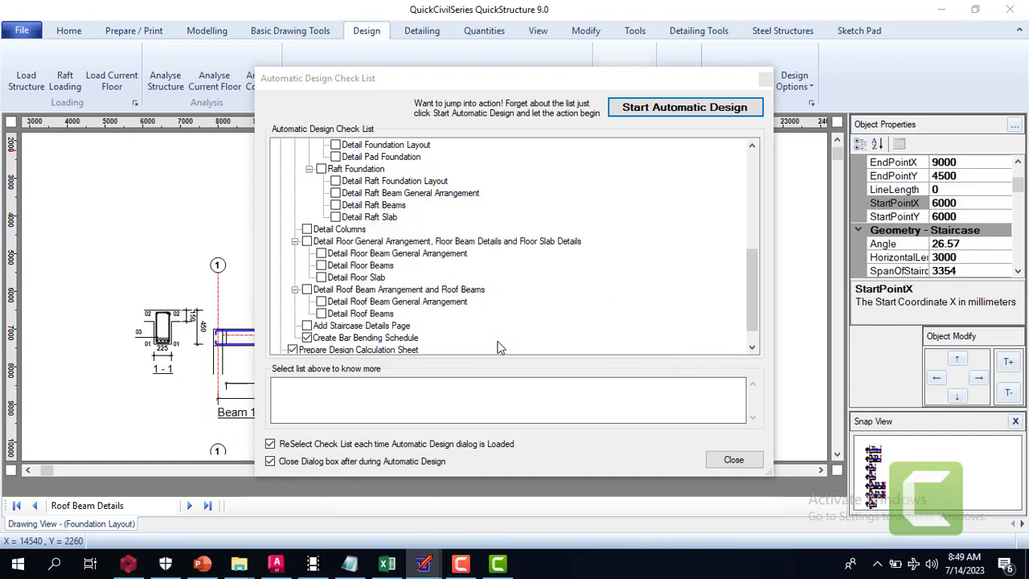
pyautogui.click(494, 342)
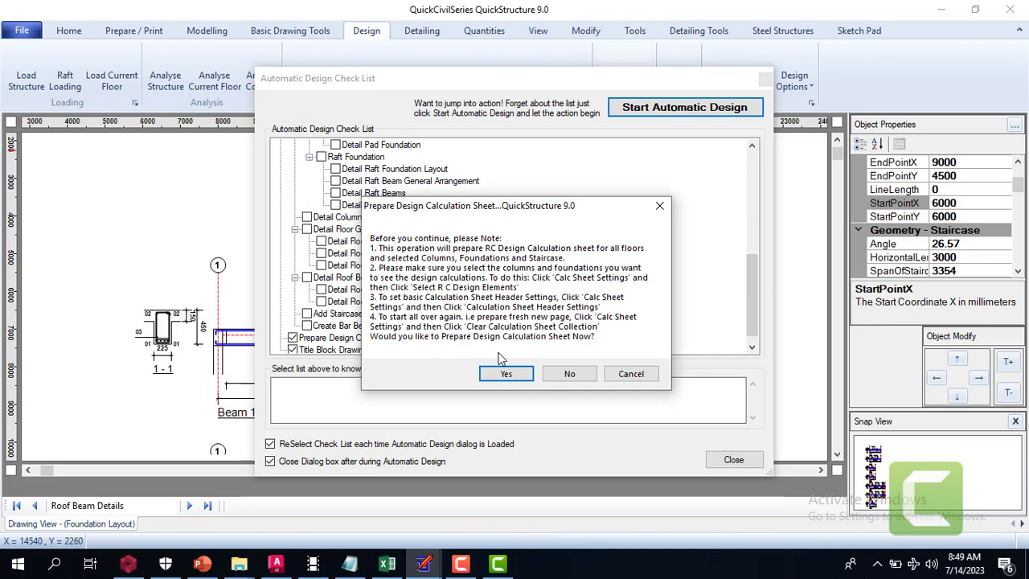
# Prepare the design calculation sheets as Part Full Detailed / Part Summary on A4 portrait paper
pyautogui.click(506, 374)
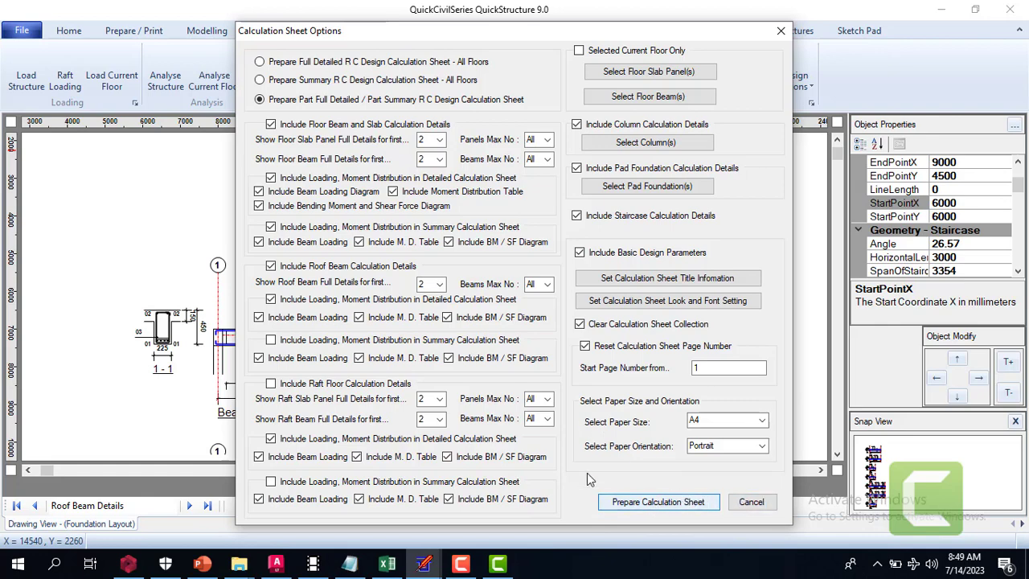
pyautogui.click(658, 502)
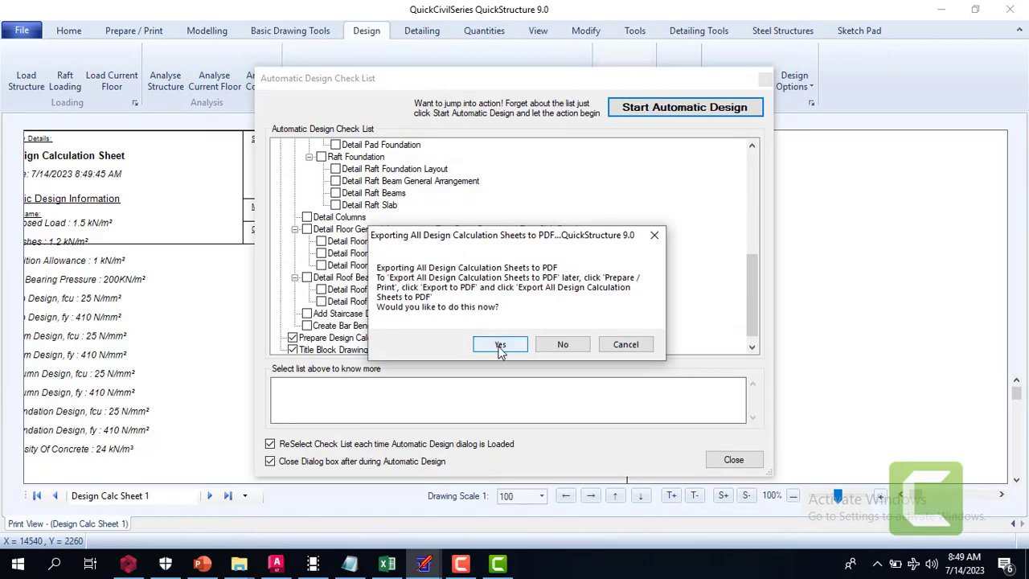
# Go through the PDF and AutoCAD DXF exports of the design calculation sheets without saving any file
pyautogui.click(501, 346)
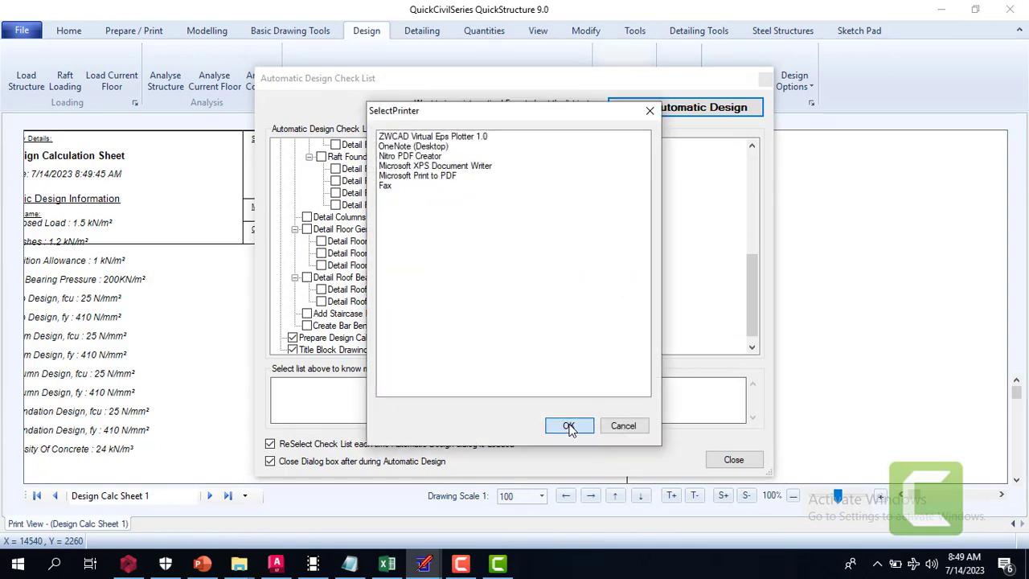
pyautogui.click(569, 426)
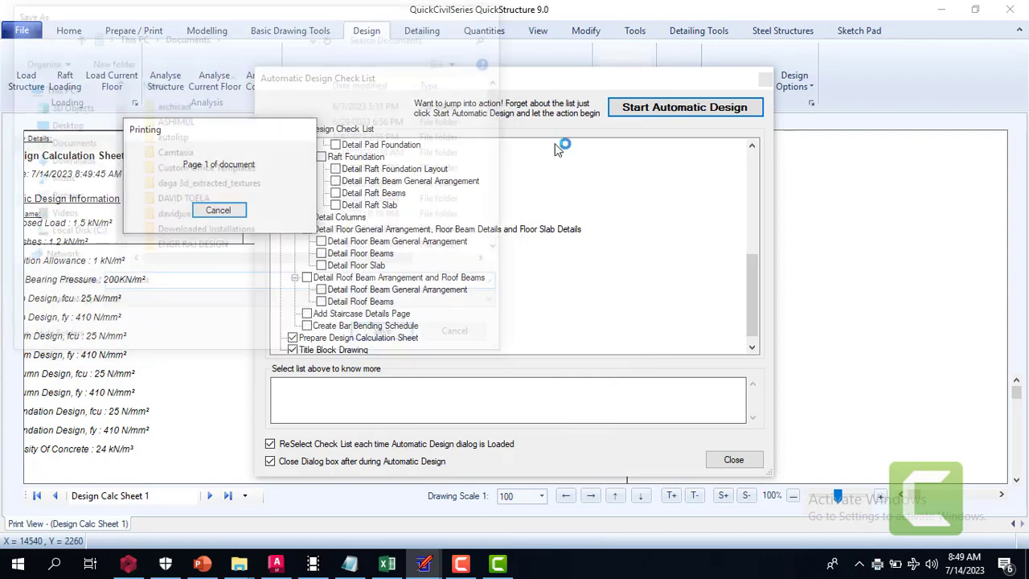
pyautogui.click(496, 11)
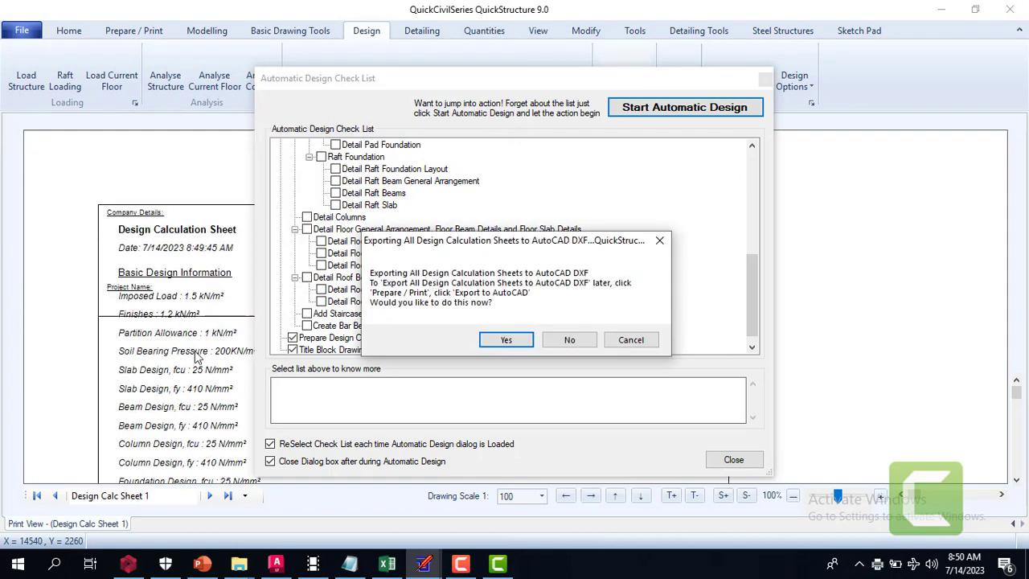
pyautogui.click(515, 341)
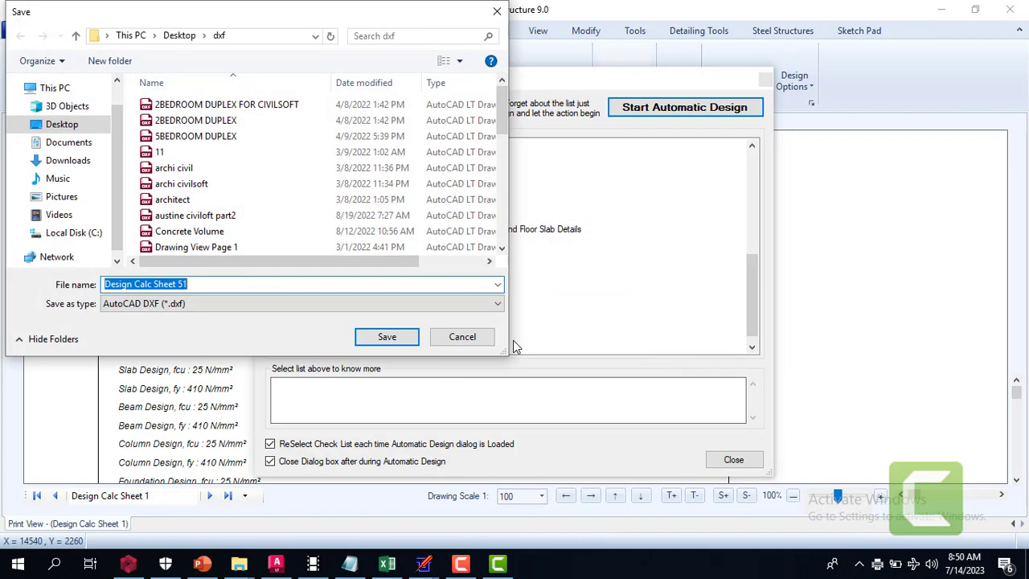
pyautogui.click(455, 338)
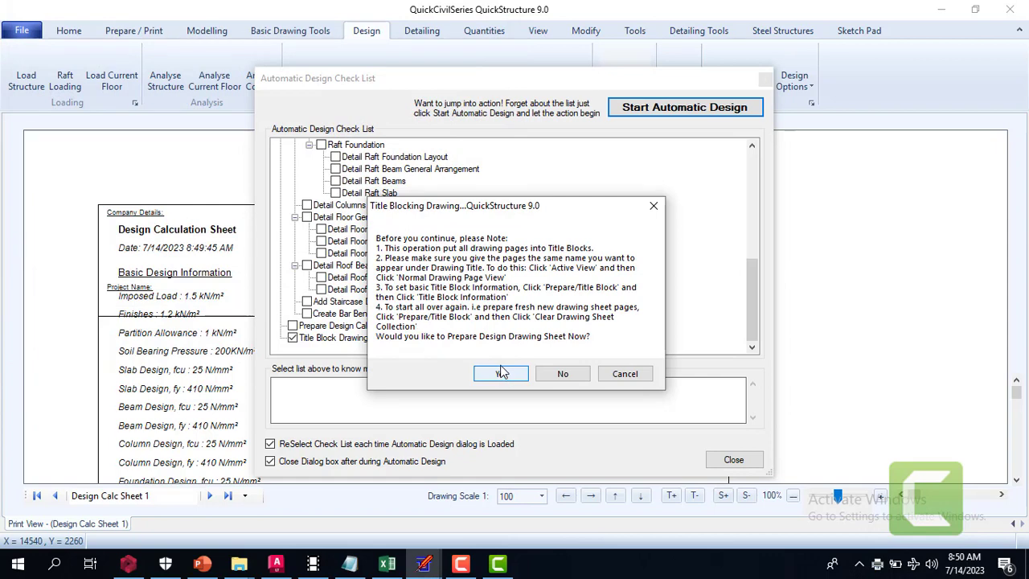
# Title block all detailed drawings, from Foundation Layout to Concrete Volume, on A3 landscape sheets and skip their PDF export
pyautogui.click(500, 375)
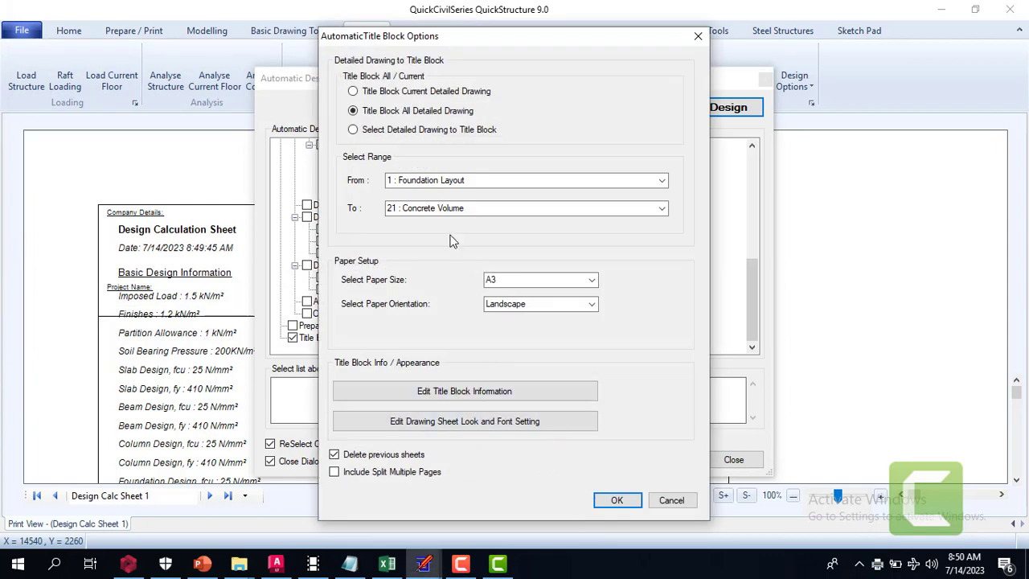
pyautogui.click(617, 501)
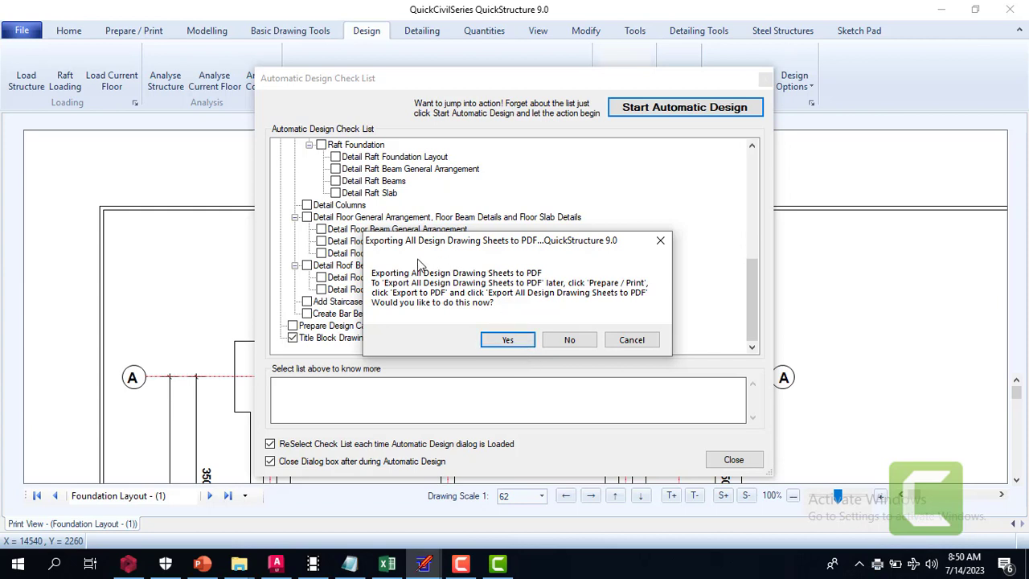
pyautogui.click(570, 340)
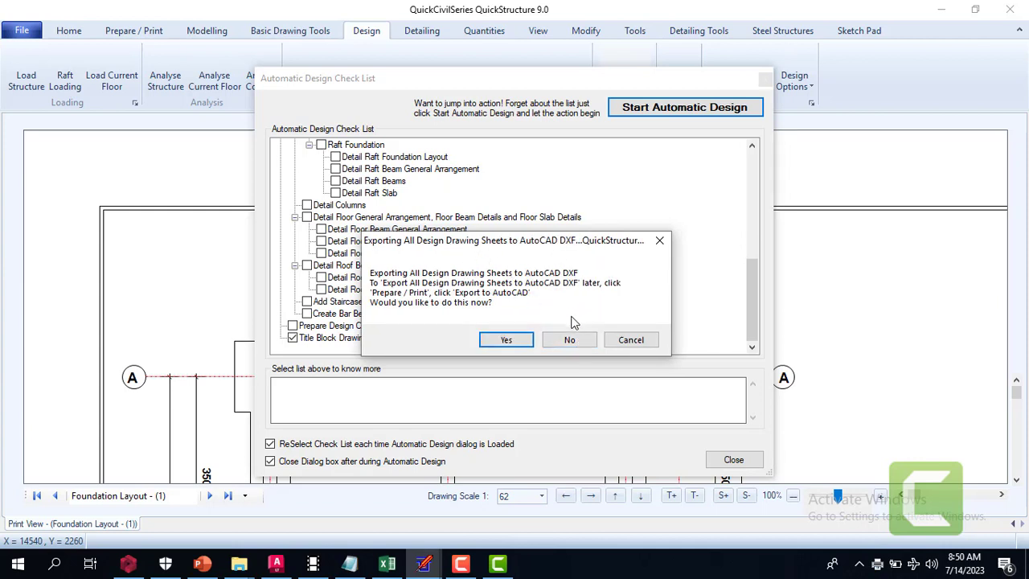
# Go through the unformatted and formatted AutoCAD DXF exports of the drawing sheets without saving any file
pyautogui.click(505, 341)
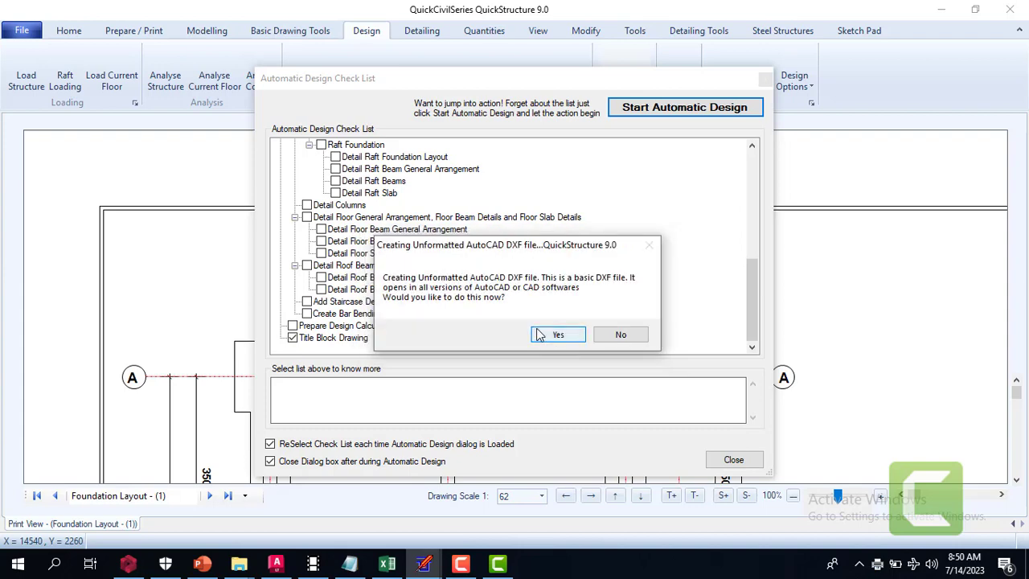
pyautogui.click(559, 335)
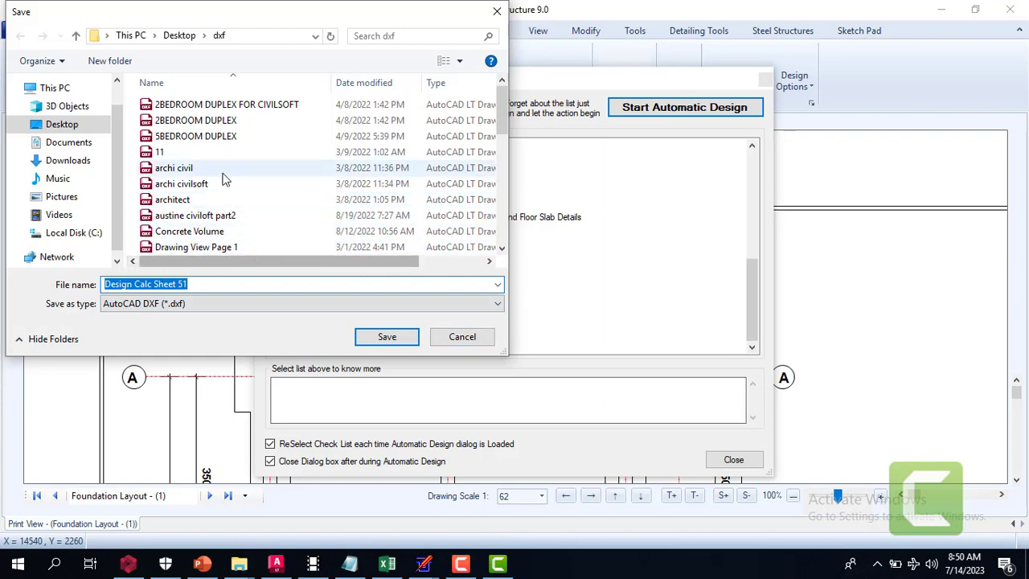
pyautogui.click(473, 338)
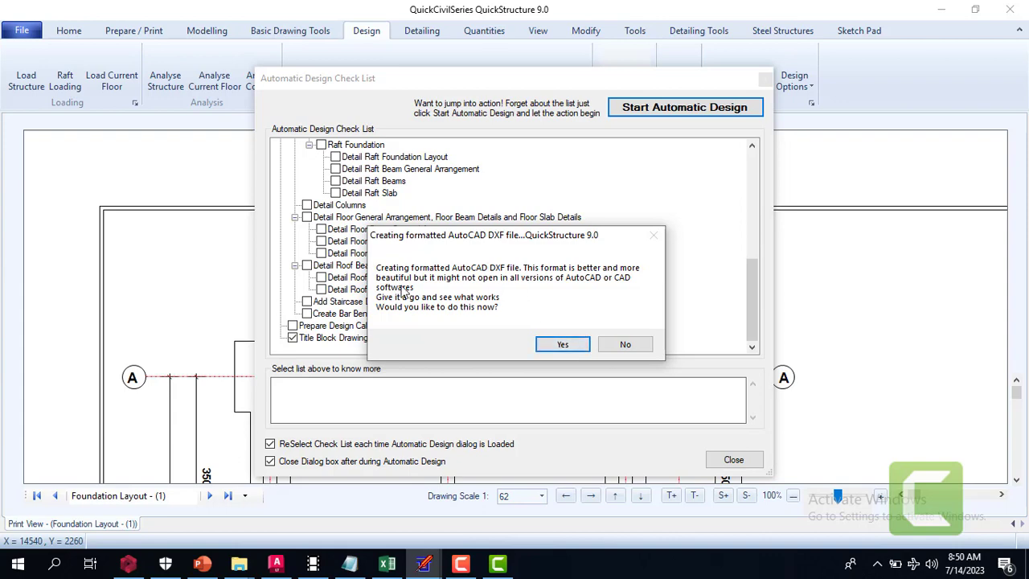
pyautogui.click(564, 345)
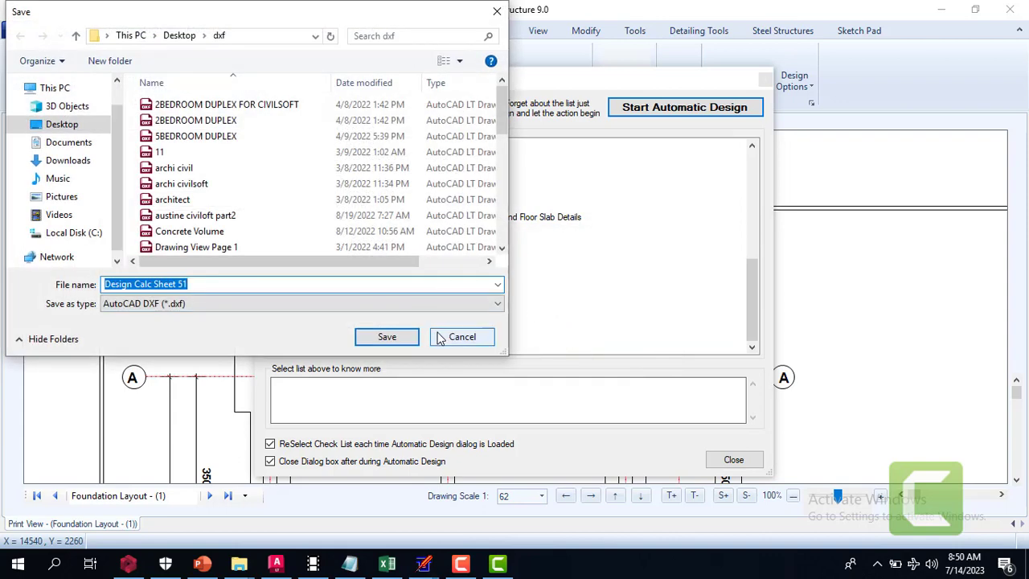
pyautogui.click(450, 338)
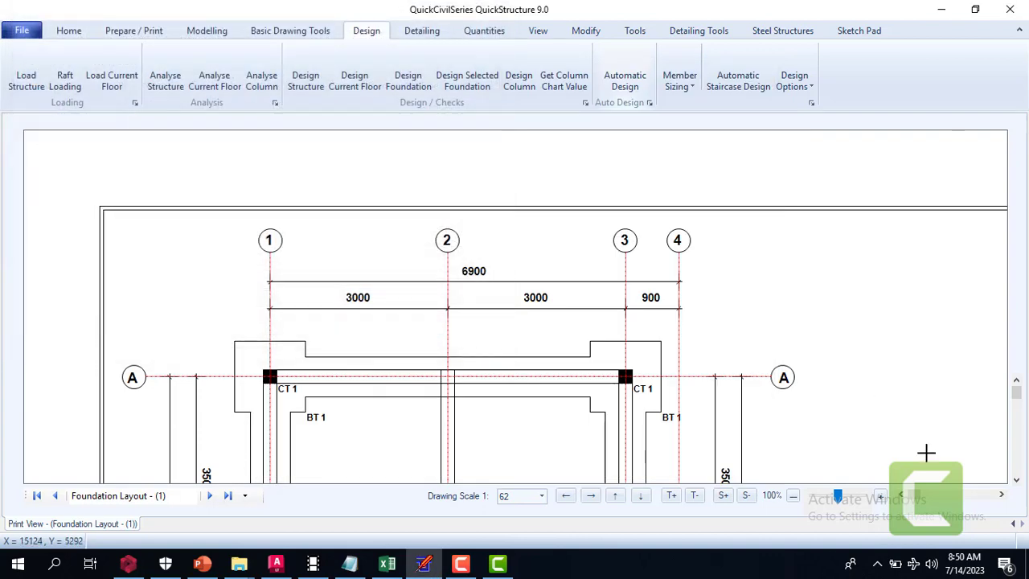
# Look over the title-blocked Foundation Layout sheet from grid line A down to grid line D
pyautogui.click(1016, 481)
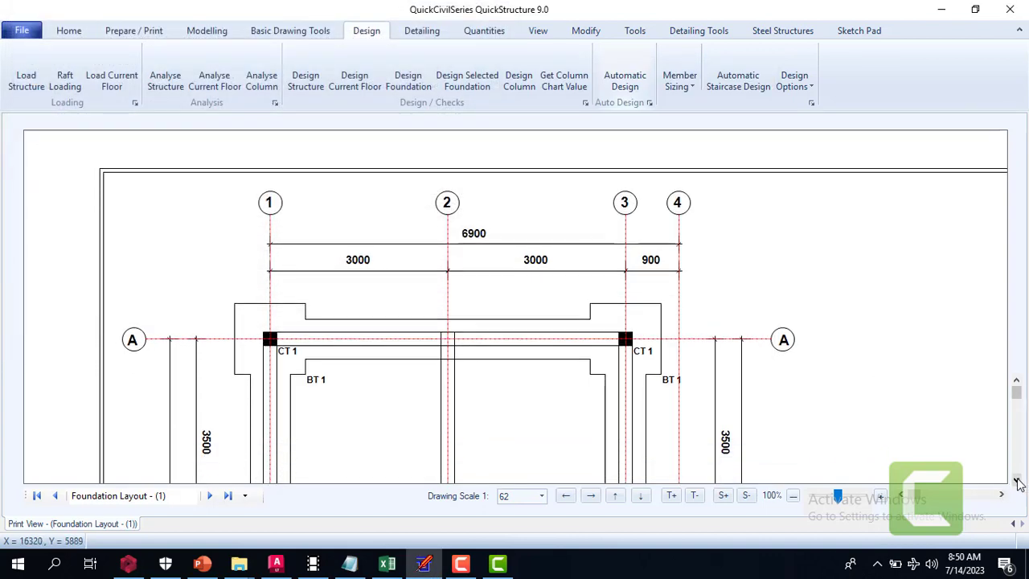
pyautogui.click(1016, 482)
pyautogui.click(1018, 481)
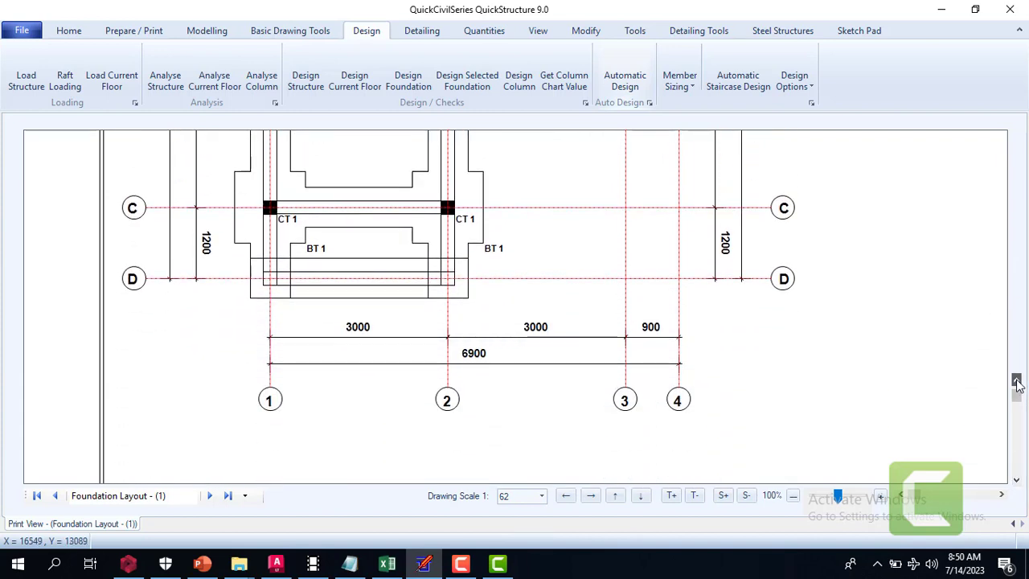
pyautogui.moveTo(1017, 391); pyautogui.dragTo(1018, 386)
pyautogui.scroll(10, 1018, 385)
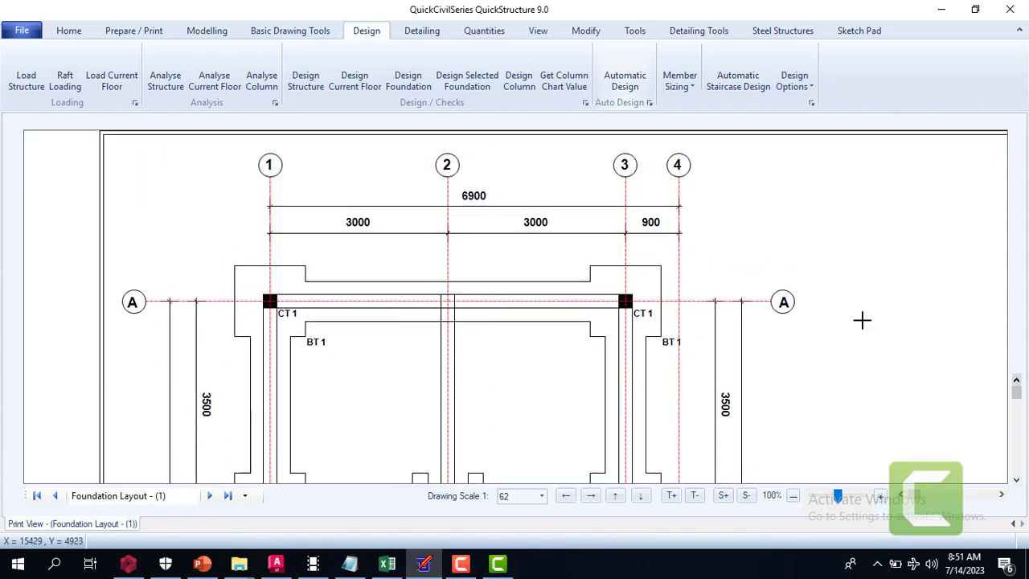
# Display the floor general arrangement and examine its beams, slab panels and columns down to grid line D
pyautogui.click(422, 34)
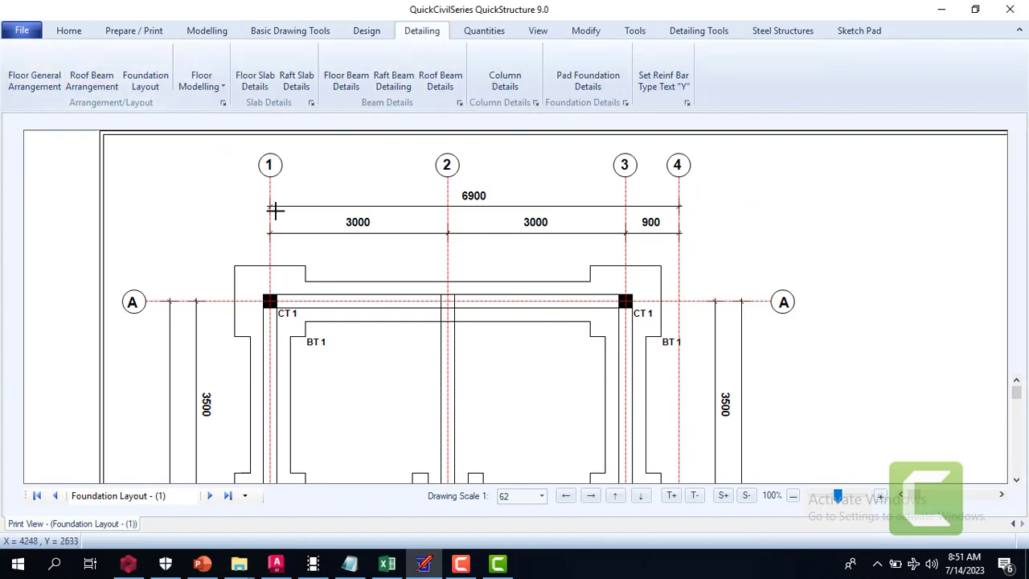
pyautogui.click(191, 191)
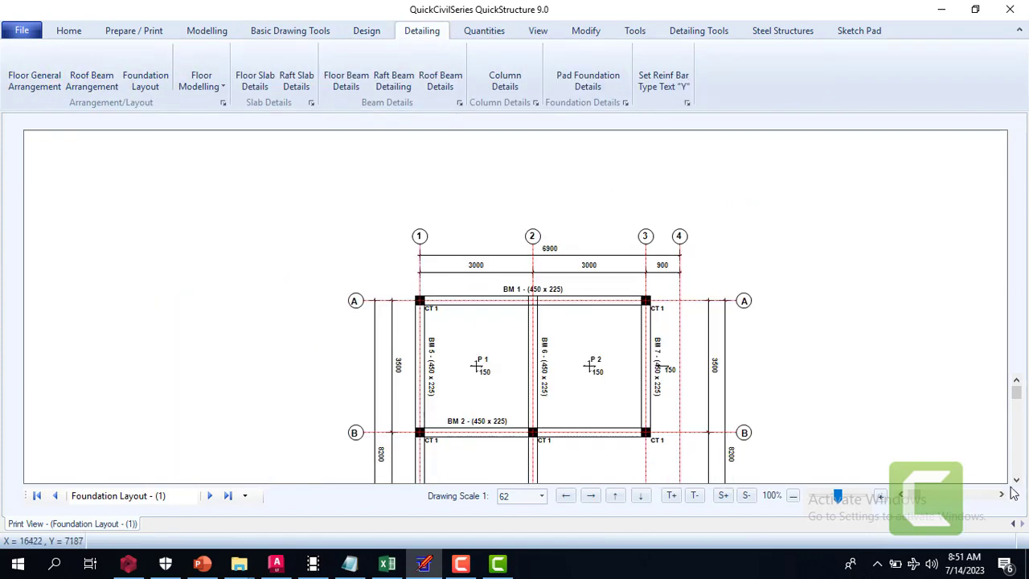
pyautogui.scroll(-4, 1016, 481)
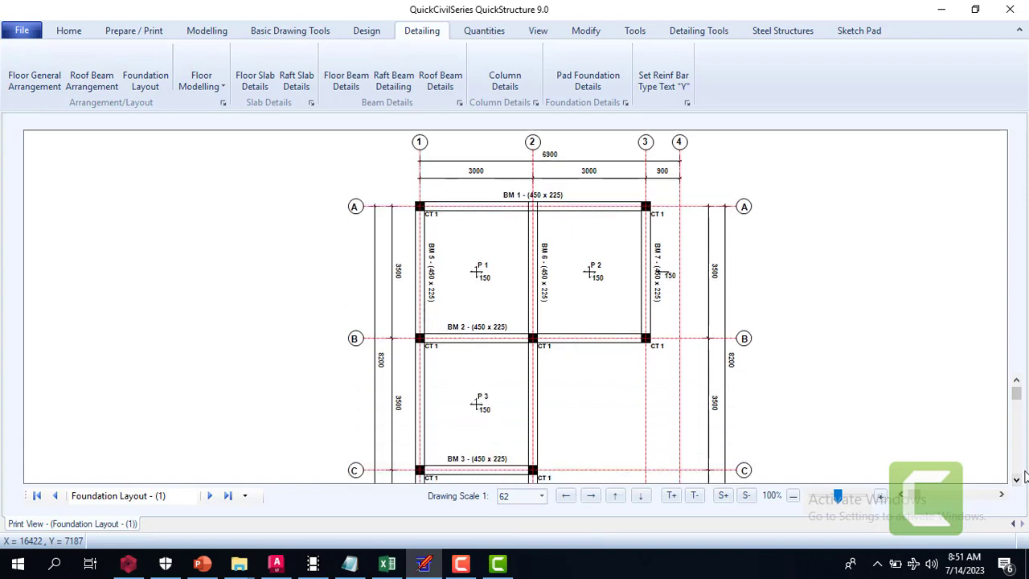
pyautogui.scroll(-3, 1018, 479)
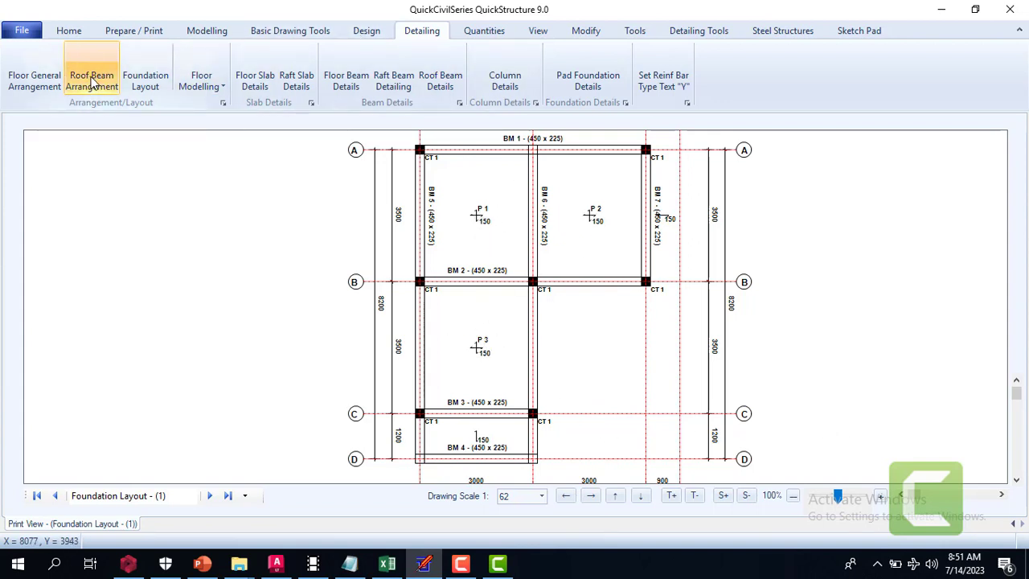
# Display the foundation layout detailing and view the available Floor Modelling options
pyautogui.click(149, 80)
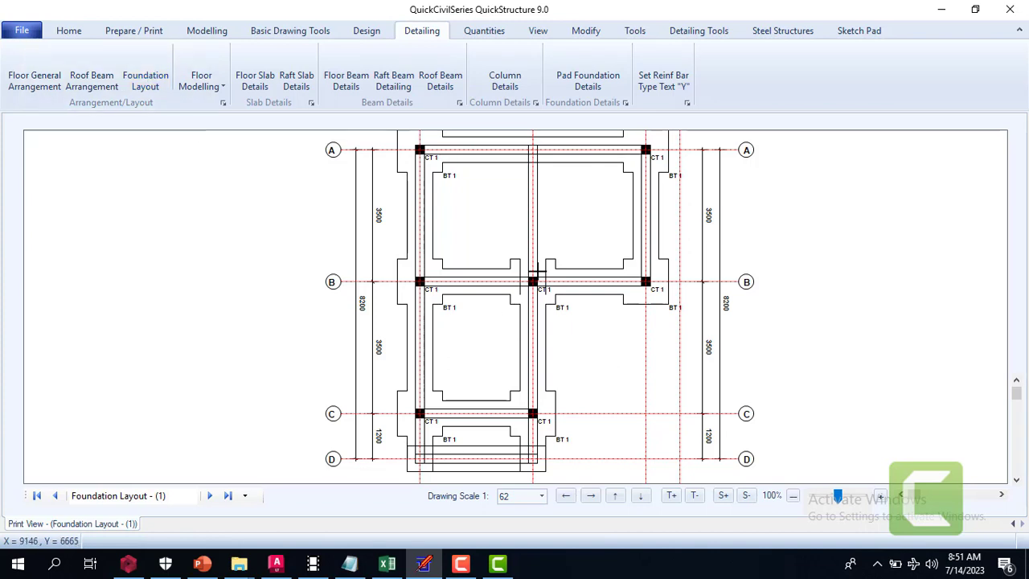
pyautogui.click(205, 91)
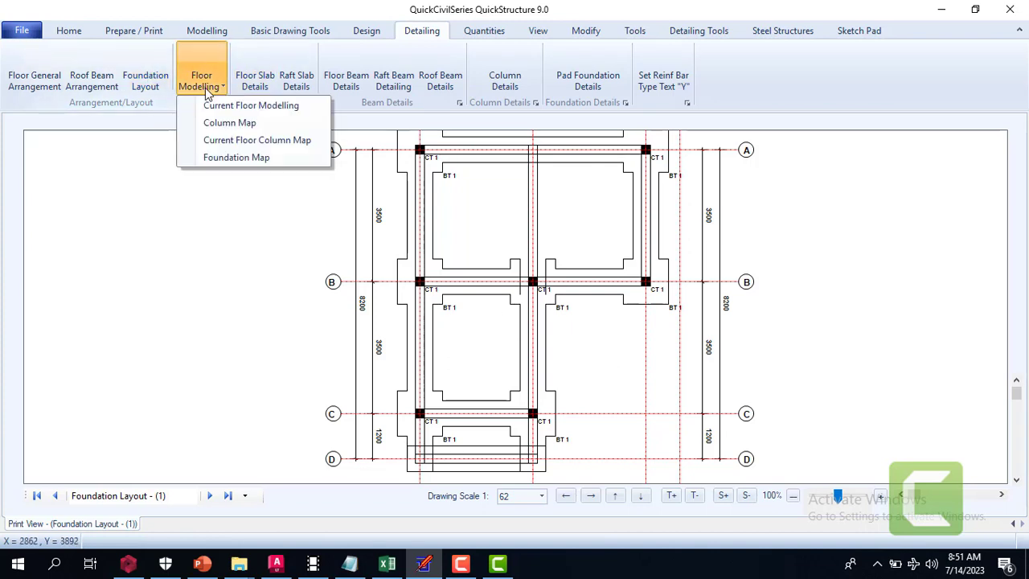
# Display the floor slab details and examine the slab reinforcement between grid lines A and D
pyautogui.click(207, 87)
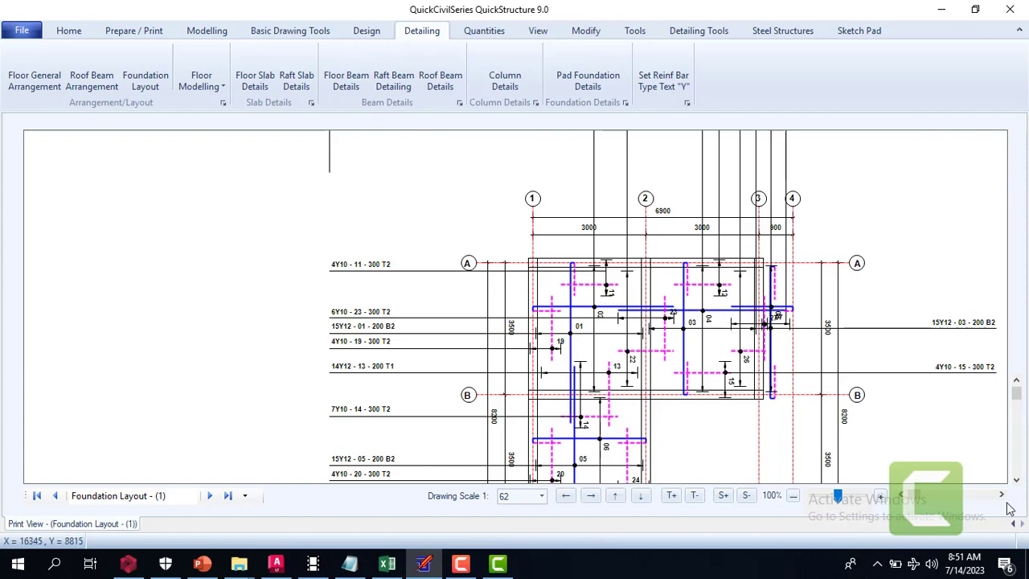
pyautogui.scroll(-6, 1018, 482)
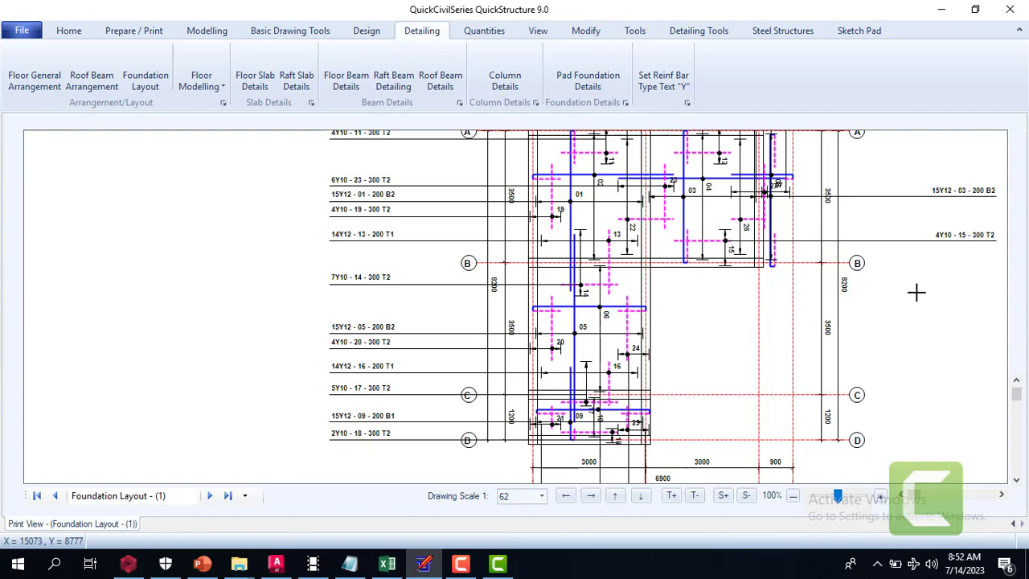
pyautogui.click(1016, 381)
pyautogui.doubleClick(1017, 382)
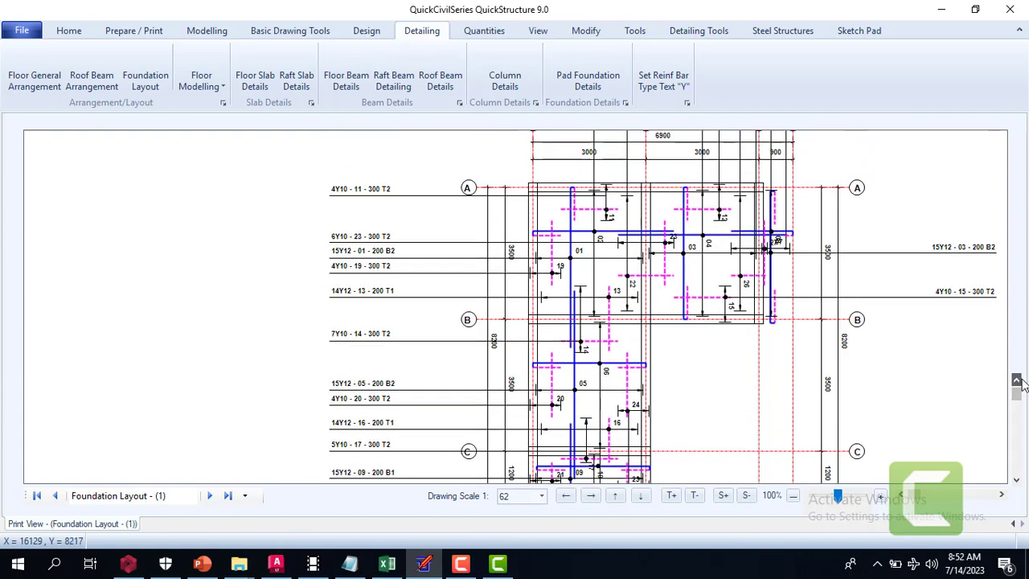
pyautogui.click(1018, 381)
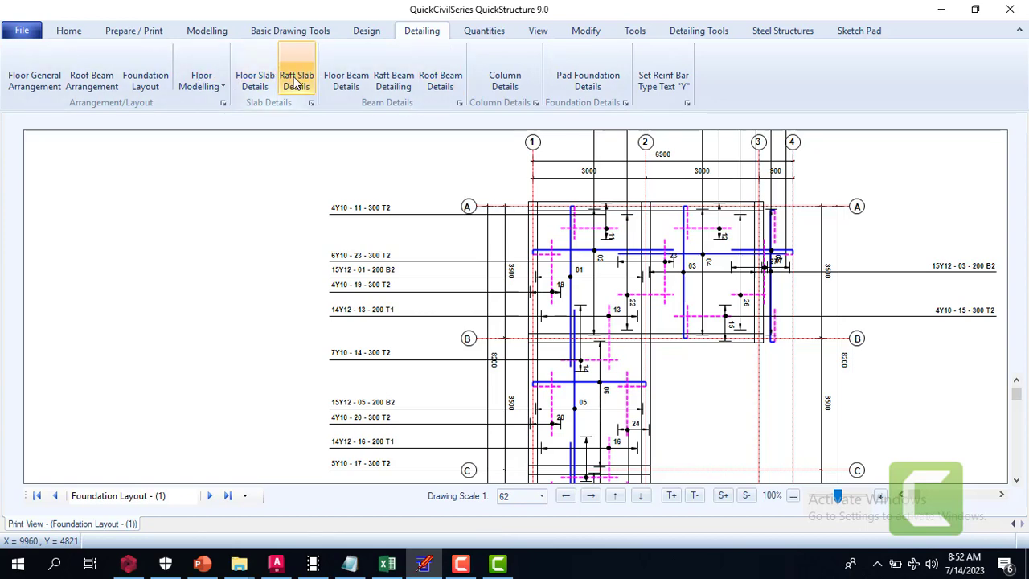
# Display the floor beam details and examine the reinforcement and sections of Beams 1 to 3
pyautogui.click(337, 78)
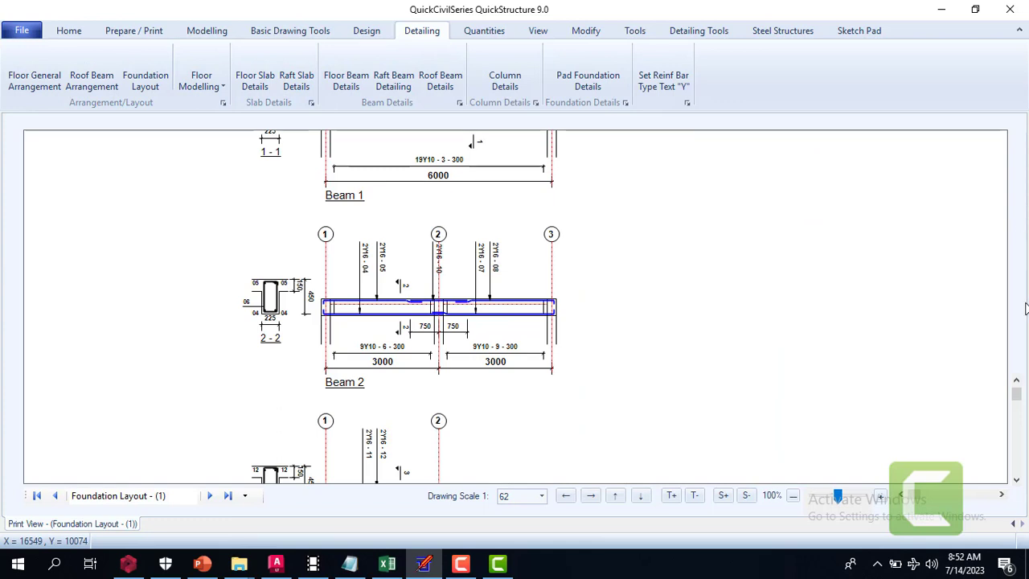
pyautogui.click(1018, 384)
pyautogui.click(1018, 384)
pyautogui.click(1018, 385)
pyautogui.click(1018, 384)
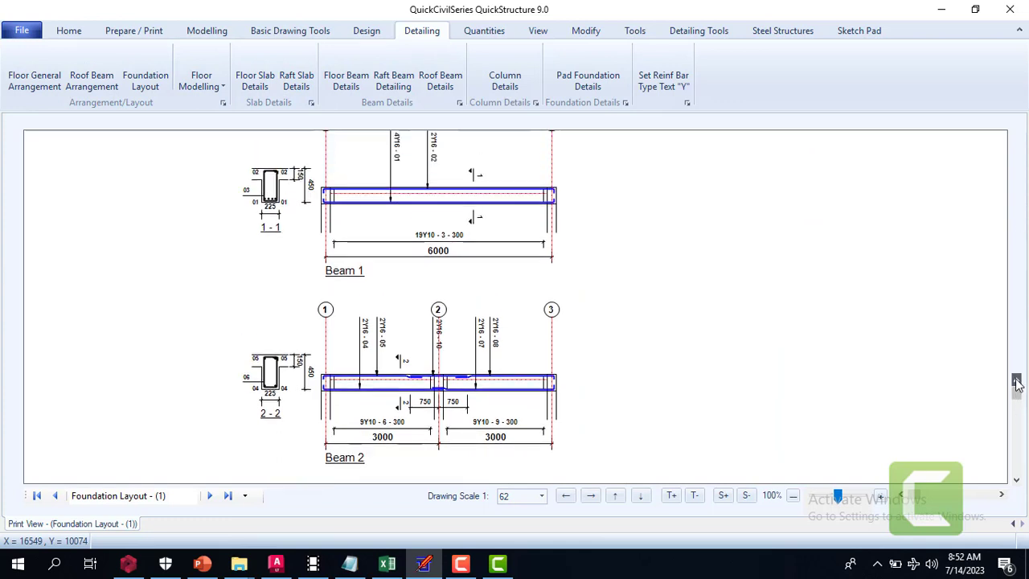
pyautogui.click(1018, 384)
pyautogui.click(1018, 385)
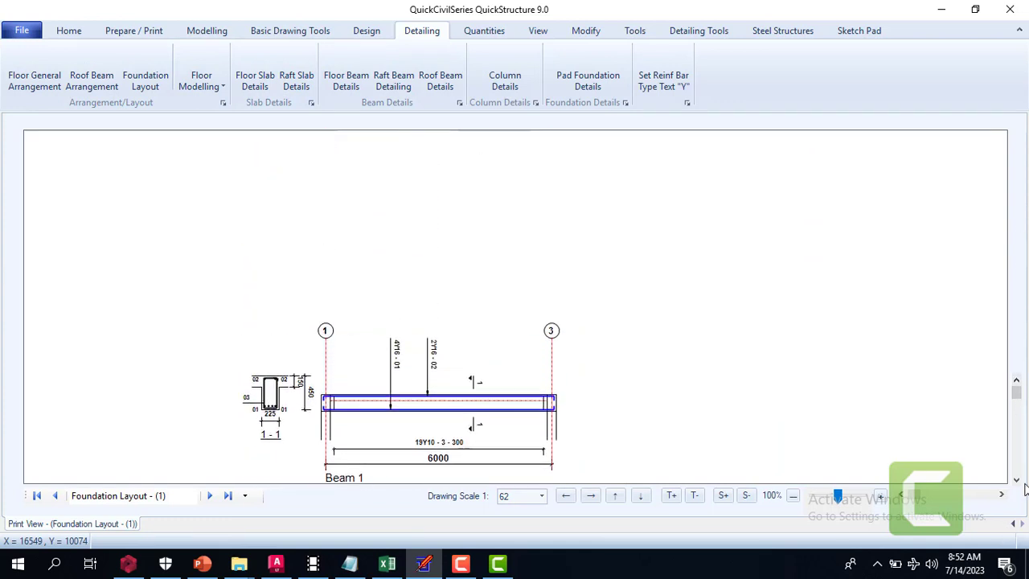
pyautogui.click(1017, 480)
pyautogui.click(1017, 480)
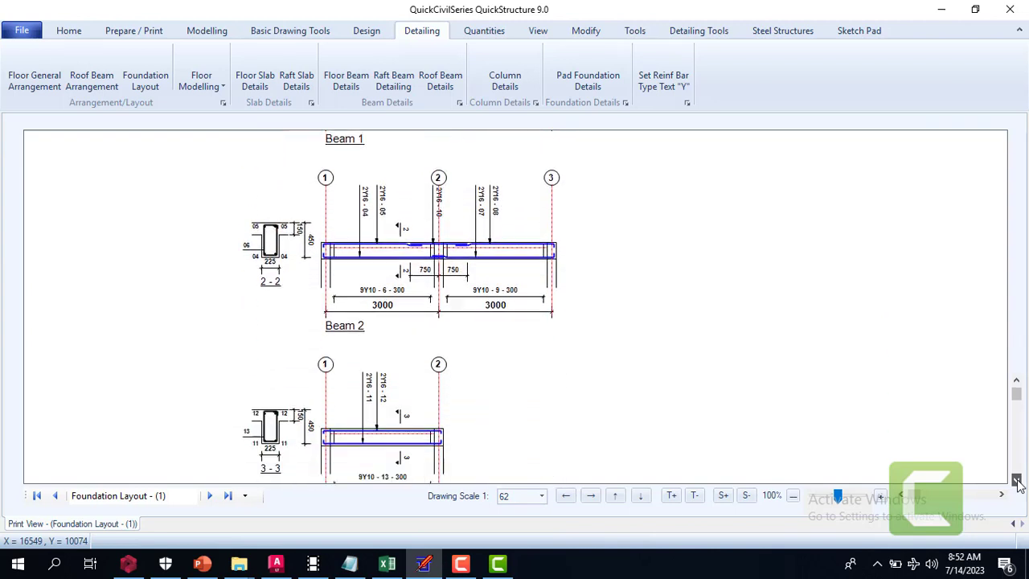
pyautogui.click(1018, 384)
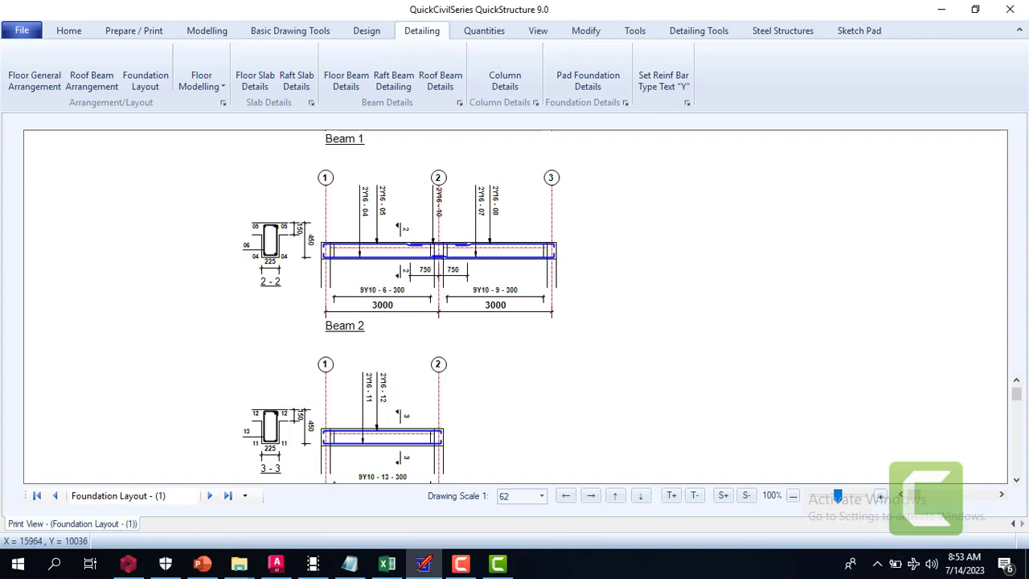
# Examine the floor beam details from Beam 2 down to Beam 7 and back up to Beam 1
pyautogui.click(1015, 481)
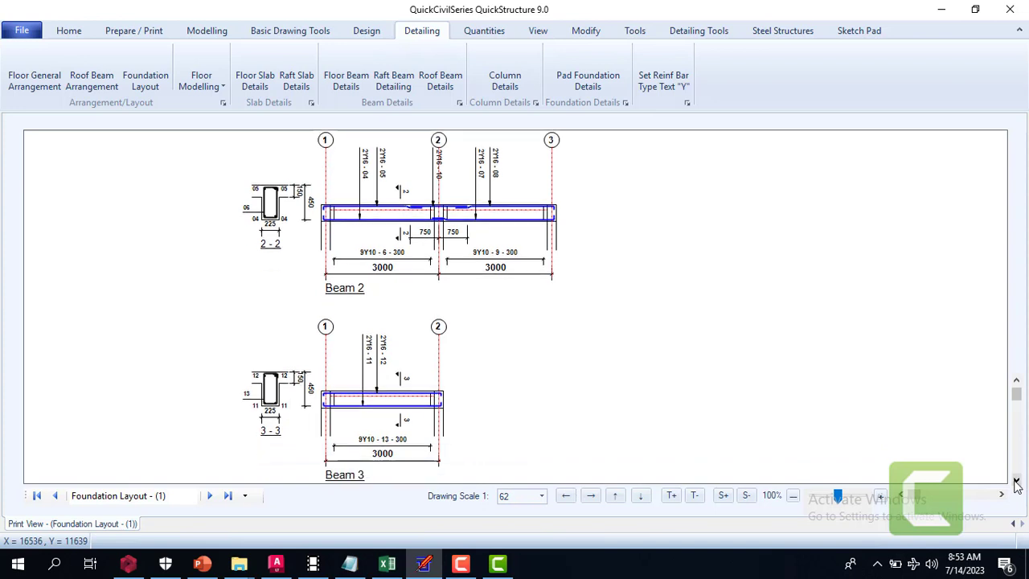
pyautogui.moveTo(1016, 481); pyautogui.dragTo(1015, 481)
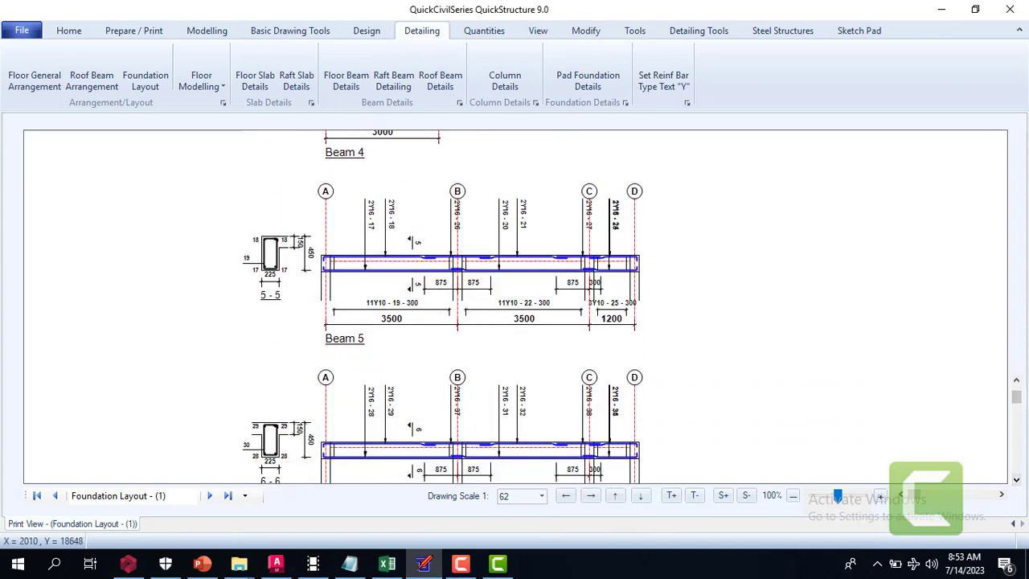
pyautogui.click(1016, 480)
pyautogui.click(1017, 480)
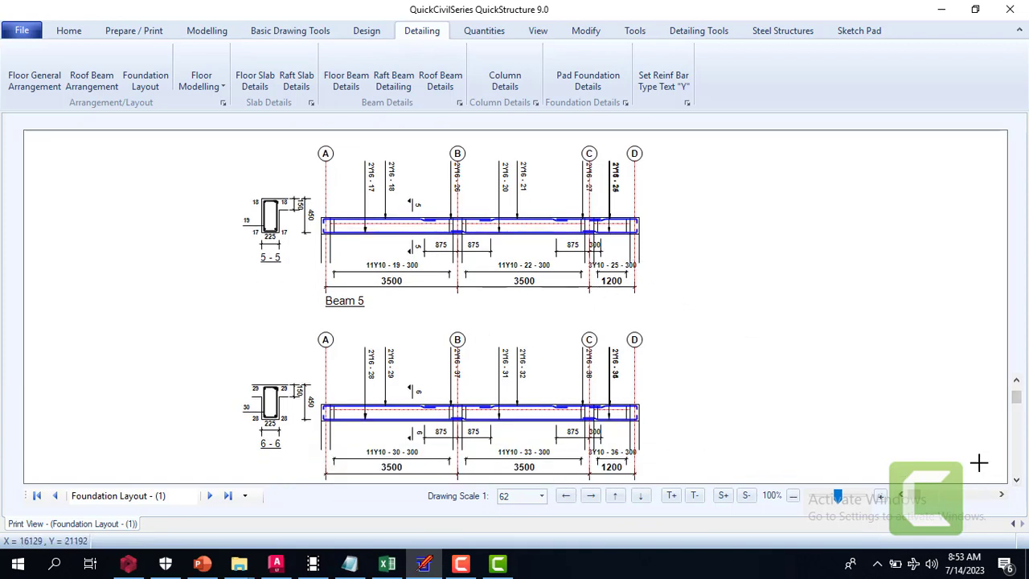
pyautogui.click(1016, 480)
pyautogui.click(1017, 480)
pyautogui.moveTo(1016, 480); pyautogui.dragTo(1016, 480)
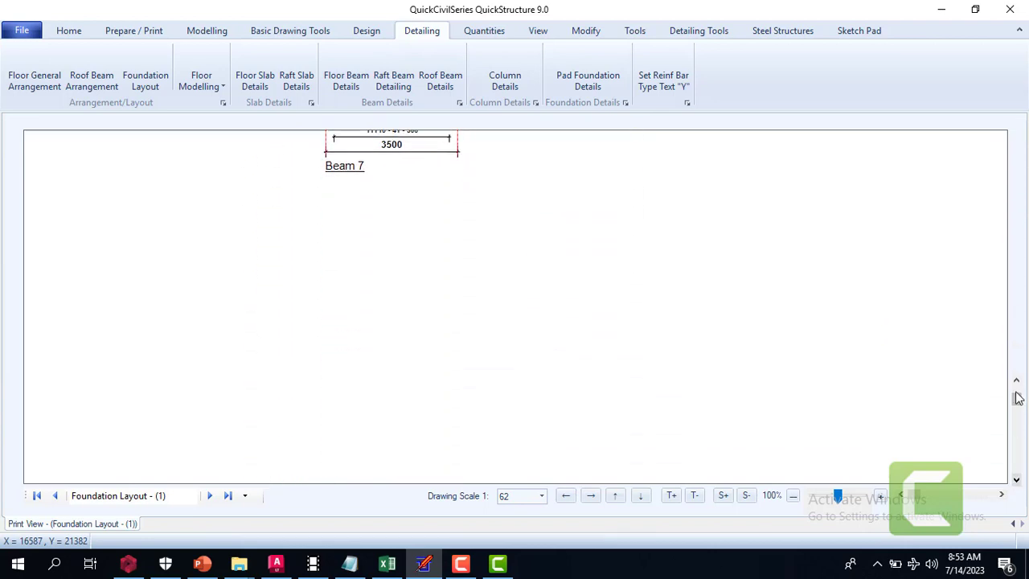
pyautogui.scroll(10, 1018, 386)
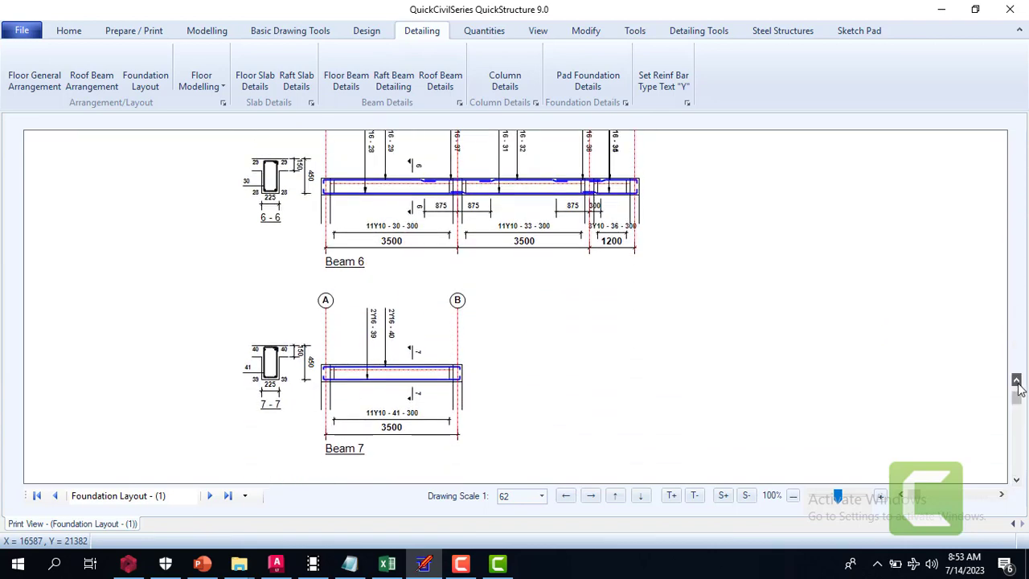
pyautogui.scroll(10, 1019, 386)
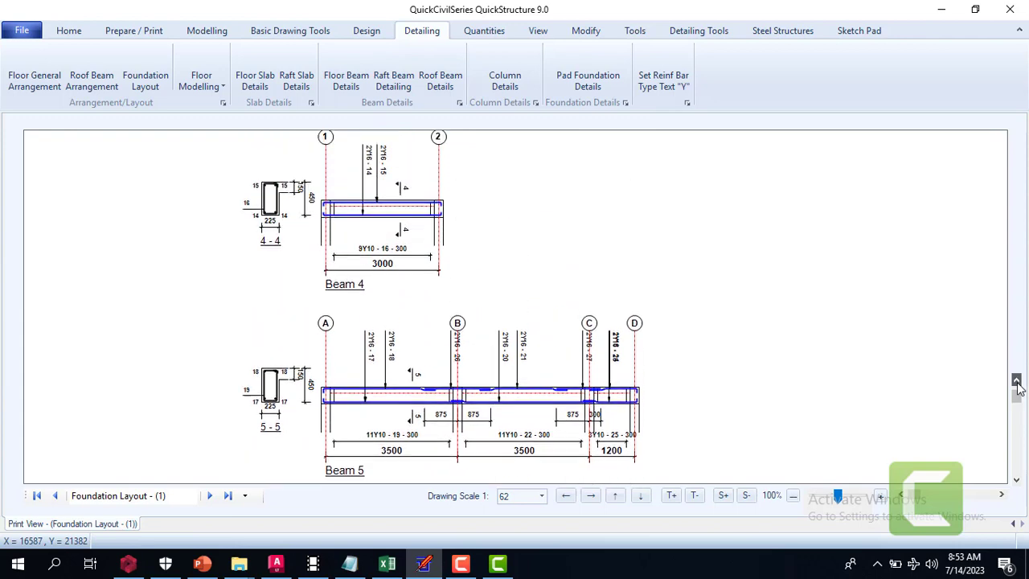
pyautogui.scroll(10, 1019, 386)
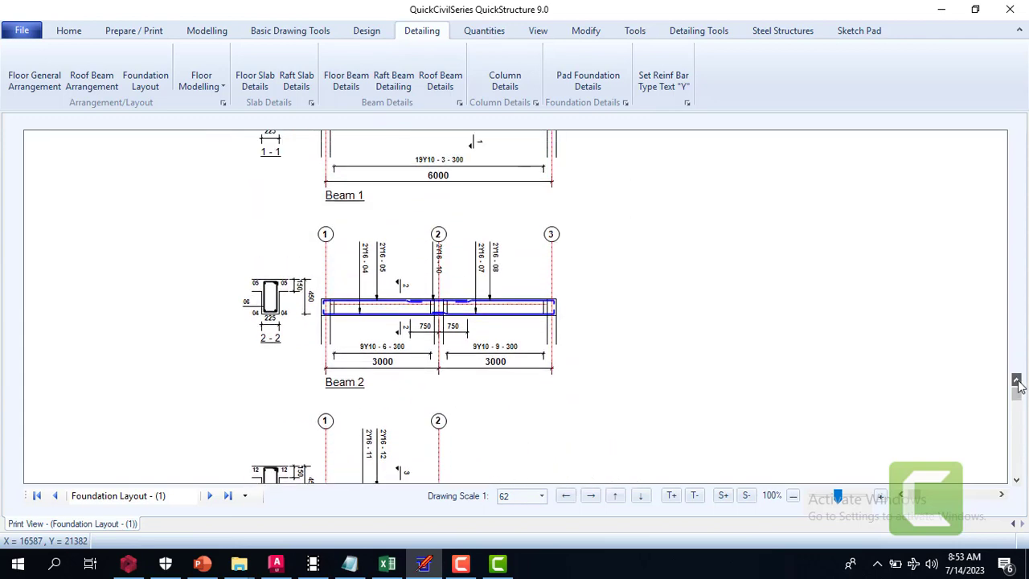
pyautogui.scroll(1, 1019, 385)
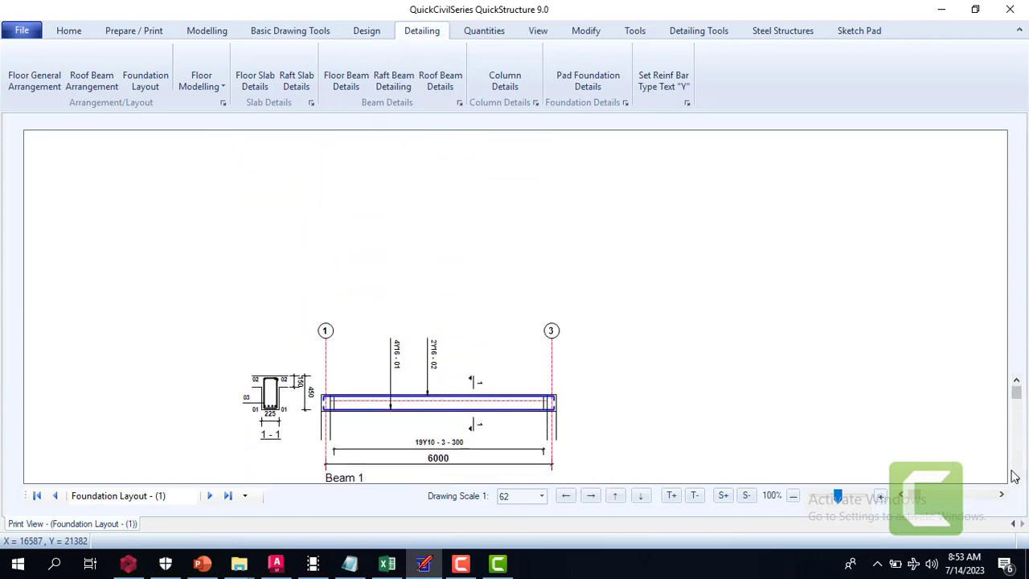
# Recheck the floor beam details from Beam 1 to Beam 7 and back, finishing at the Beam 5 detail
pyautogui.click(1016, 480)
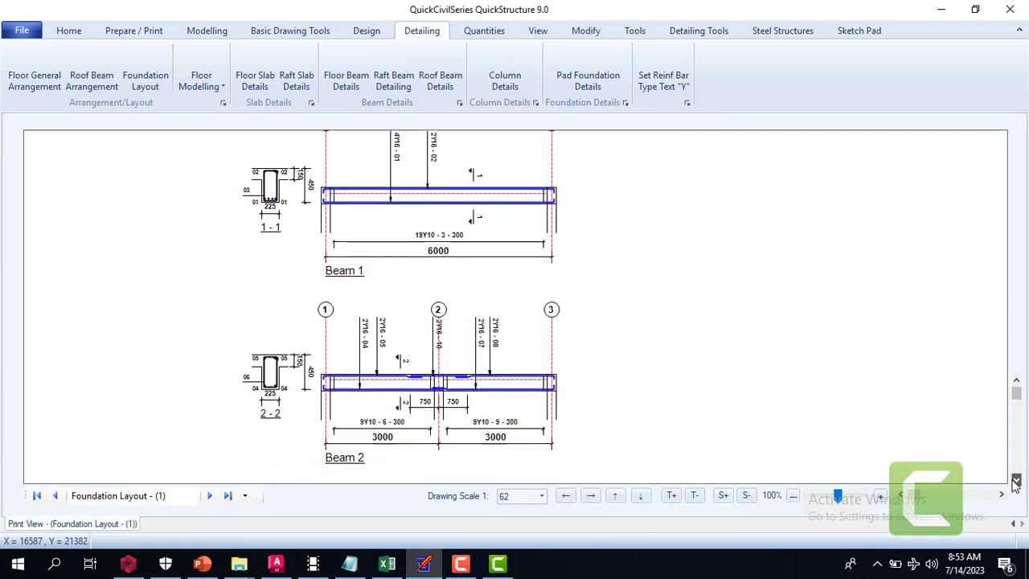
pyautogui.click(1015, 480)
pyautogui.click(1015, 480)
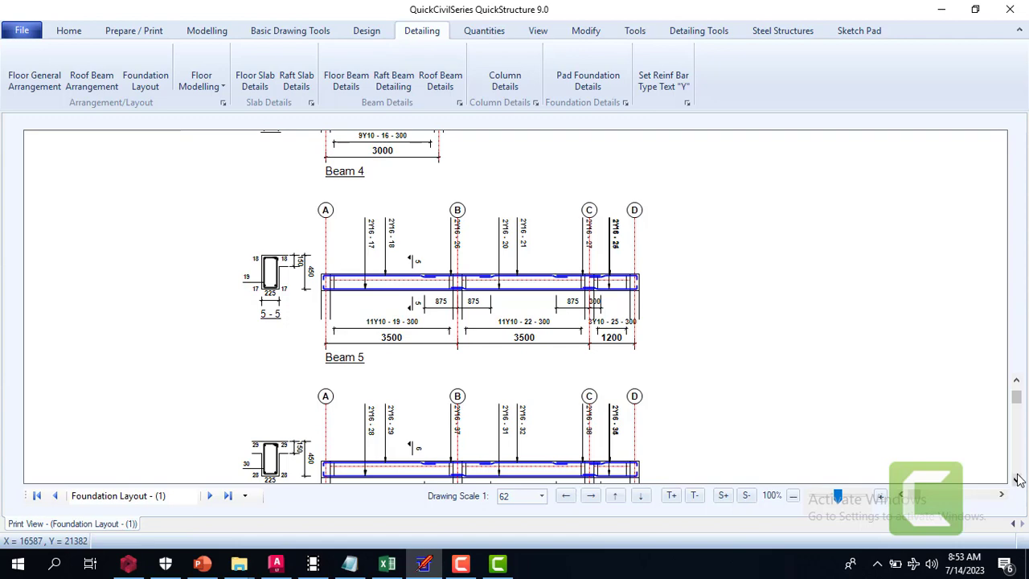
pyautogui.click(1017, 481)
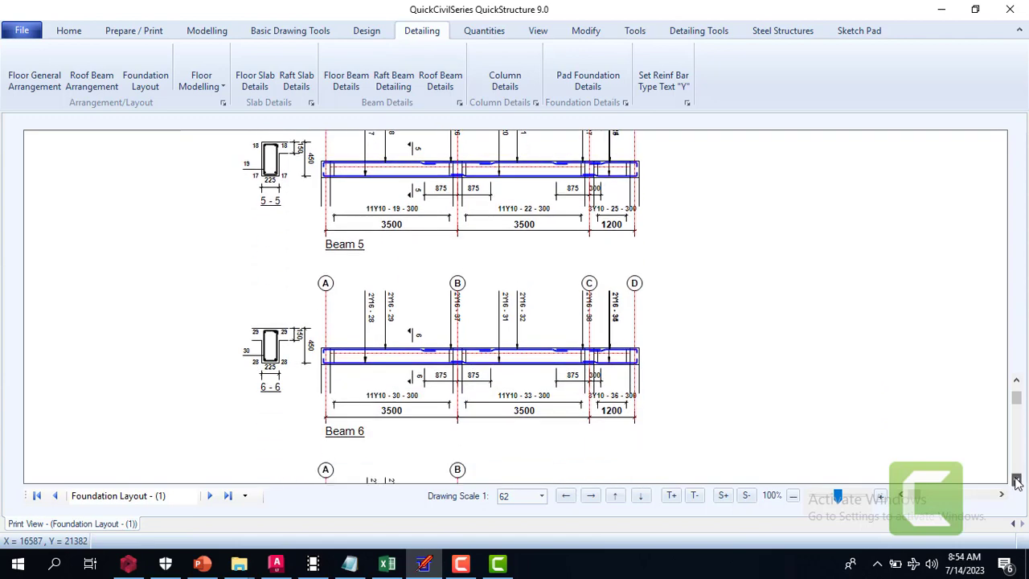
pyautogui.click(1016, 481)
pyautogui.click(1016, 481)
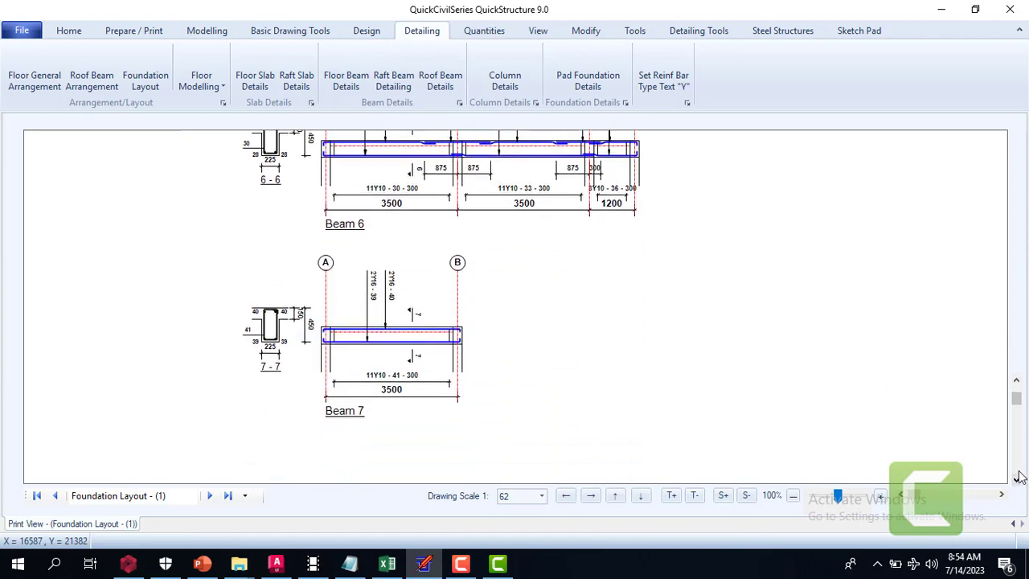
pyautogui.click(1017, 479)
pyautogui.click(1017, 480)
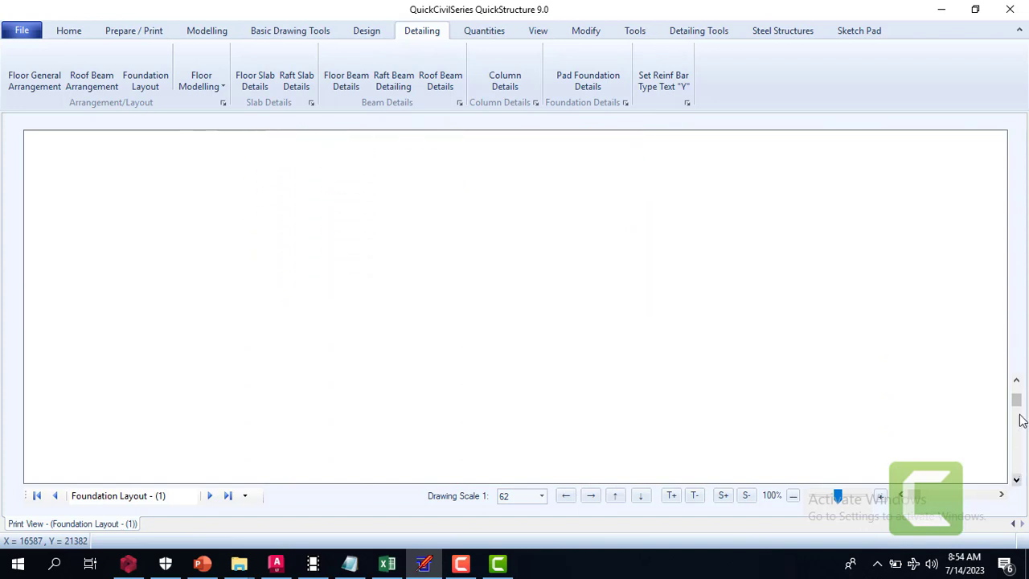
pyautogui.moveTo(1018, 394); pyautogui.dragTo(1018, 385)
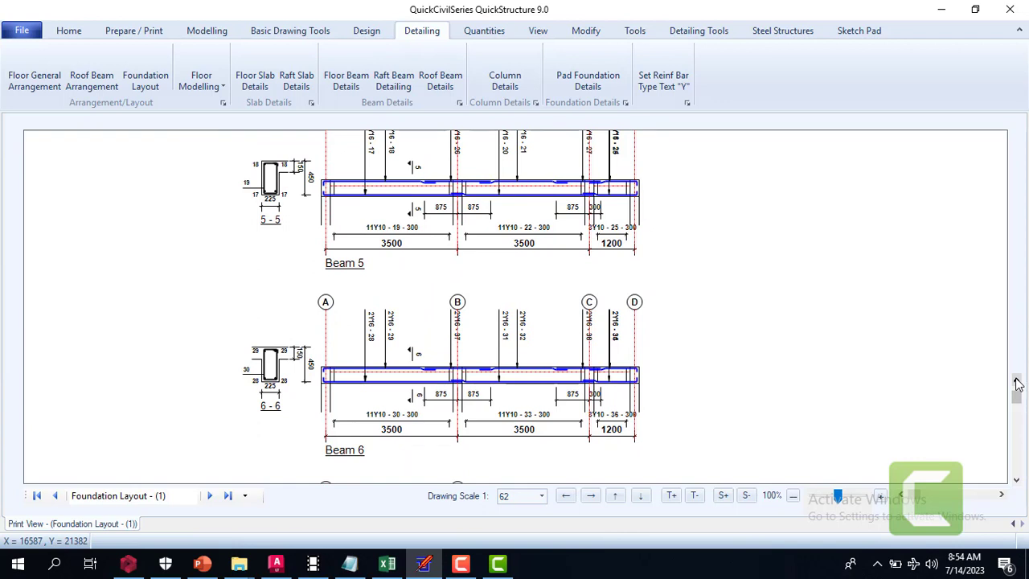
pyautogui.moveTo(1019, 384); pyautogui.dragTo(1018, 385)
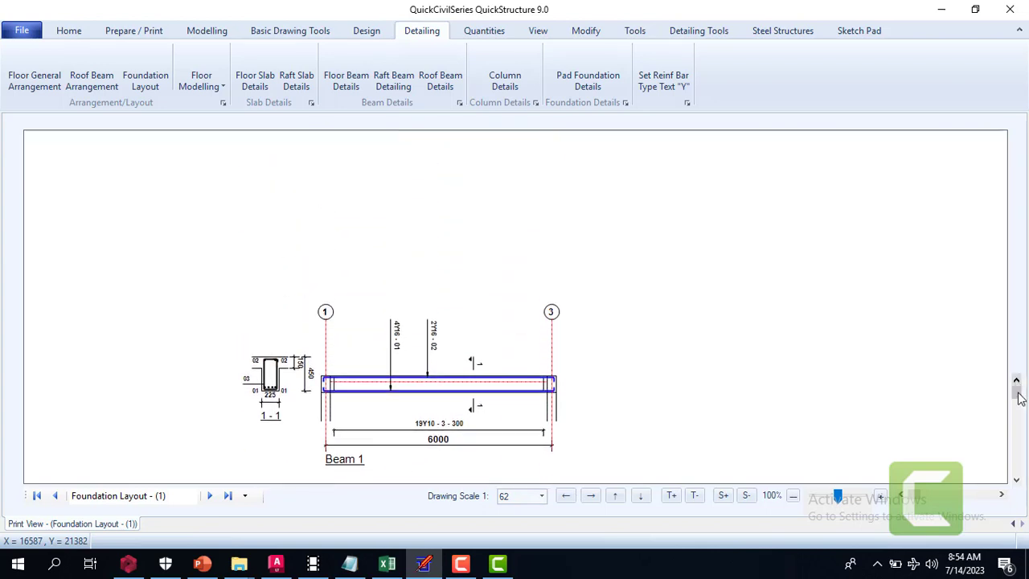
pyautogui.moveTo(1017, 481); pyautogui.dragTo(1017, 482)
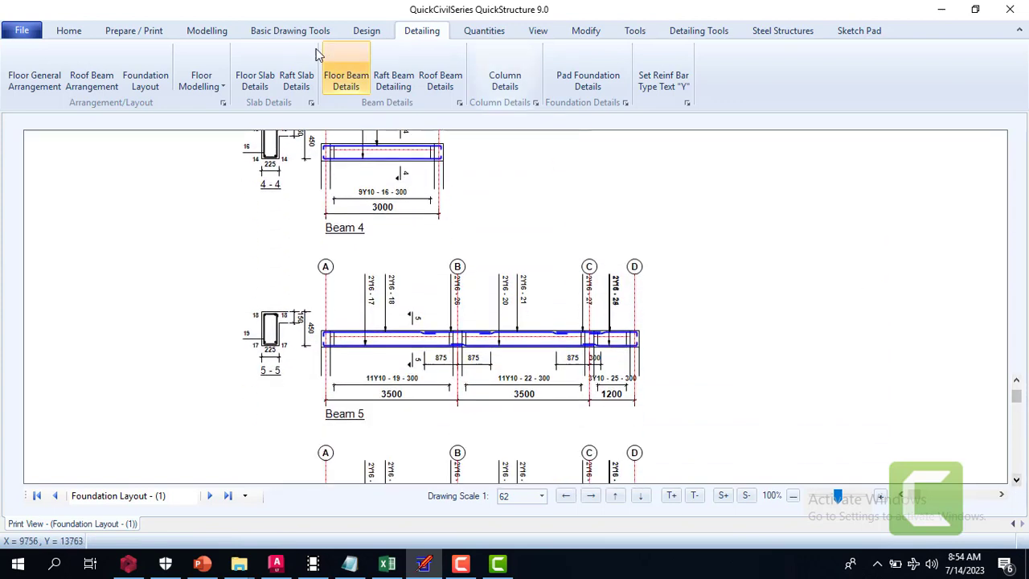
# Switch from the drawing sheet to the Floor Modelling View and bring up the Roof Level plan
pyautogui.click(204, 34)
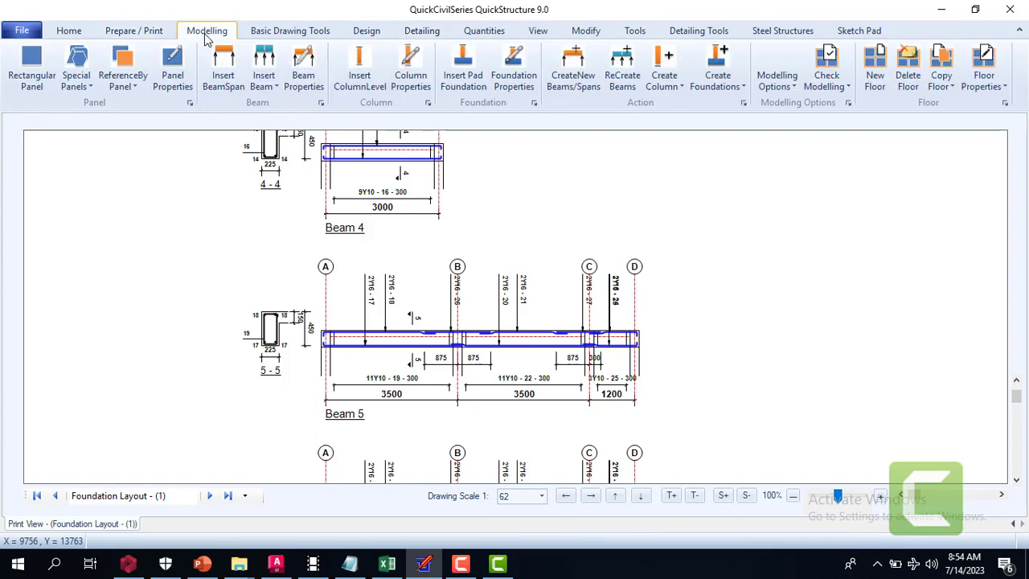
pyautogui.click(539, 32)
pyautogui.click(153, 85)
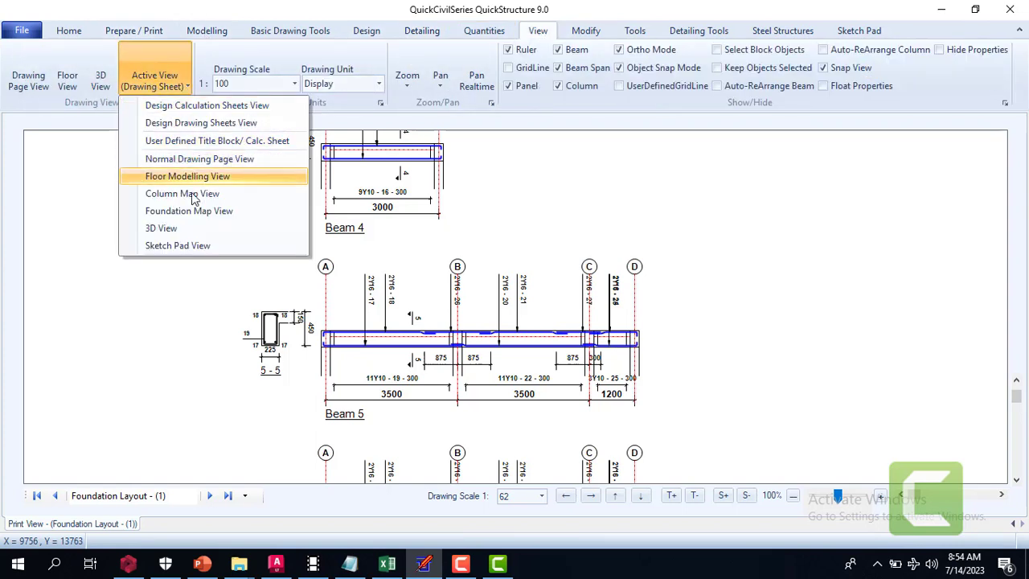
pyautogui.click(222, 176)
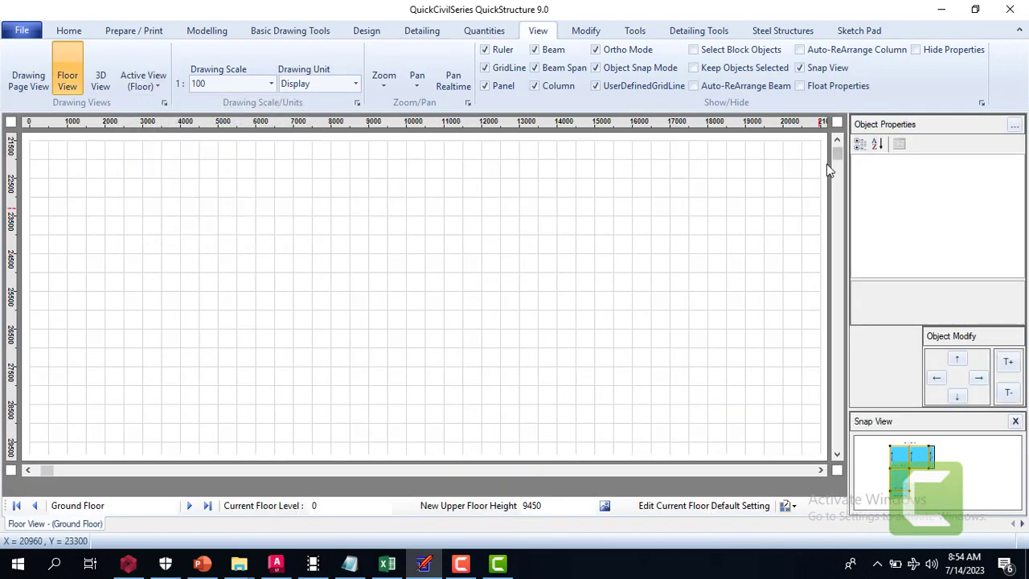
pyautogui.click(837, 142)
pyautogui.click(838, 141)
pyautogui.click(837, 141)
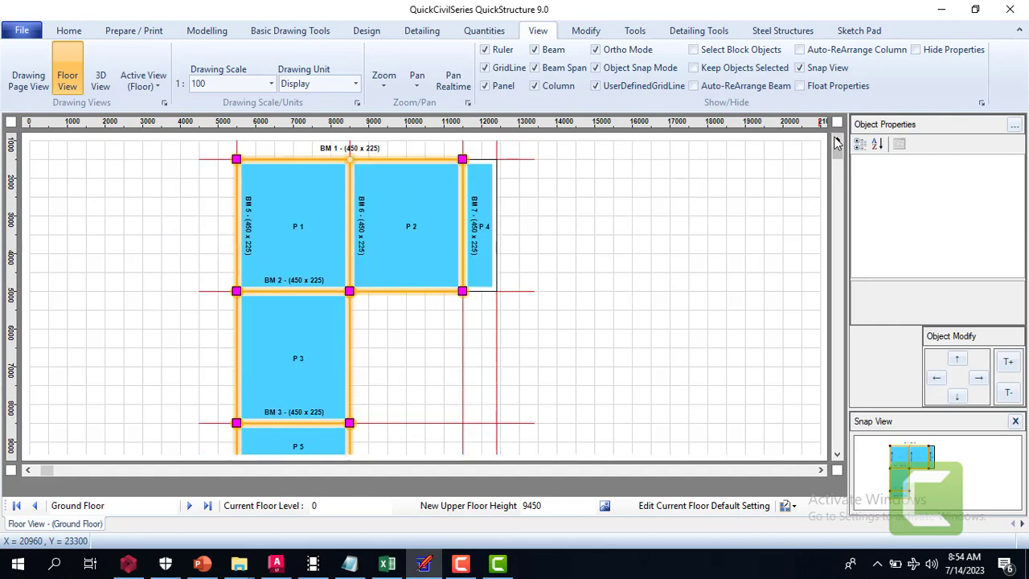
pyautogui.click(191, 506)
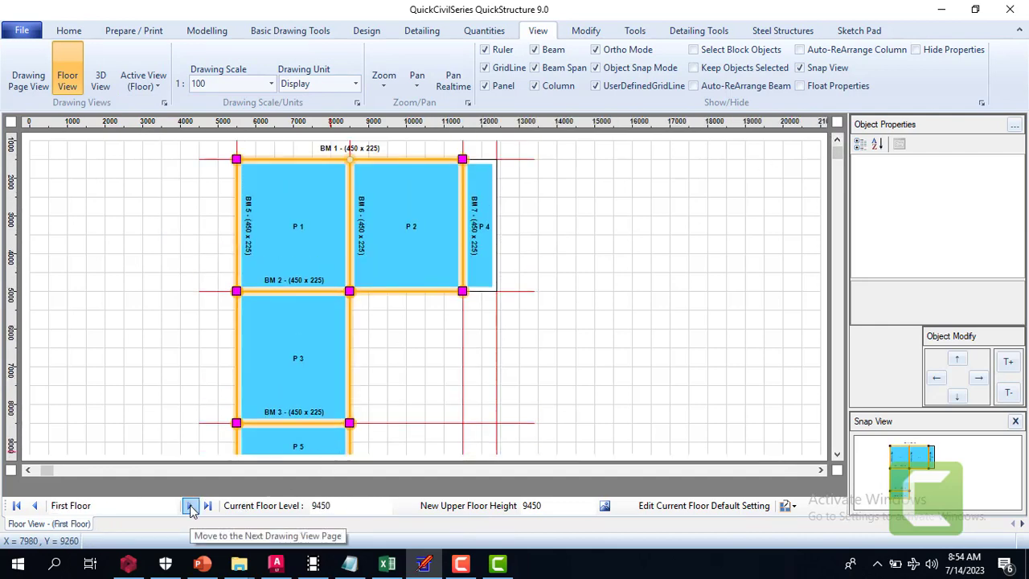
pyautogui.click(191, 506)
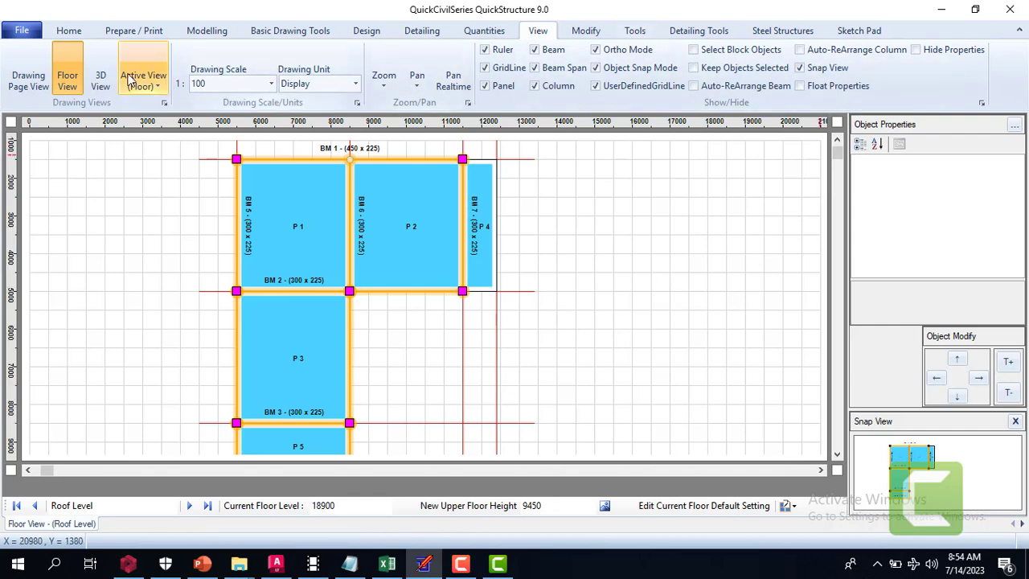
# Convert the Roof Level floor to a roof and apply its current floor default settings
pyautogui.click(131, 32)
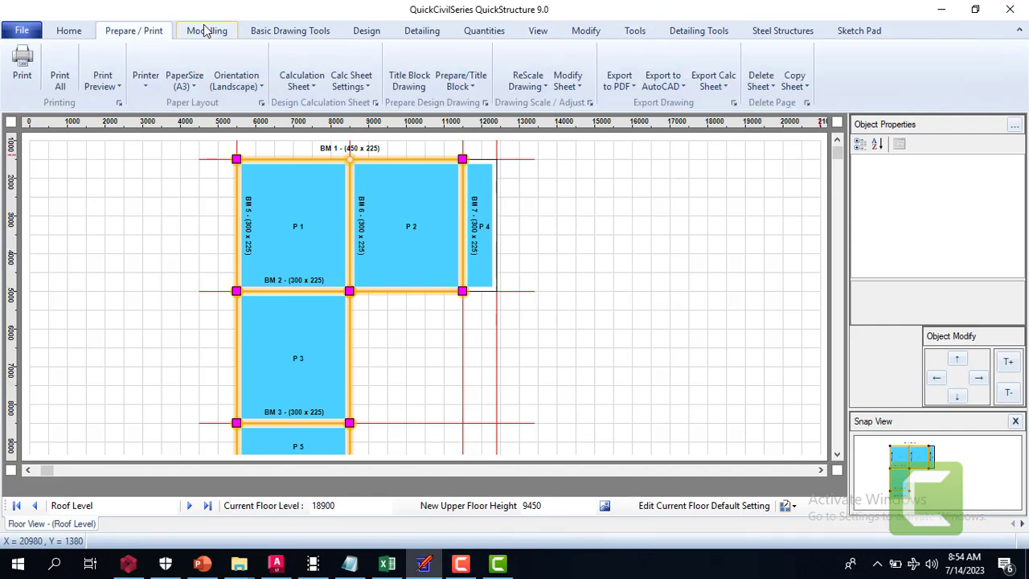
pyautogui.click(207, 30)
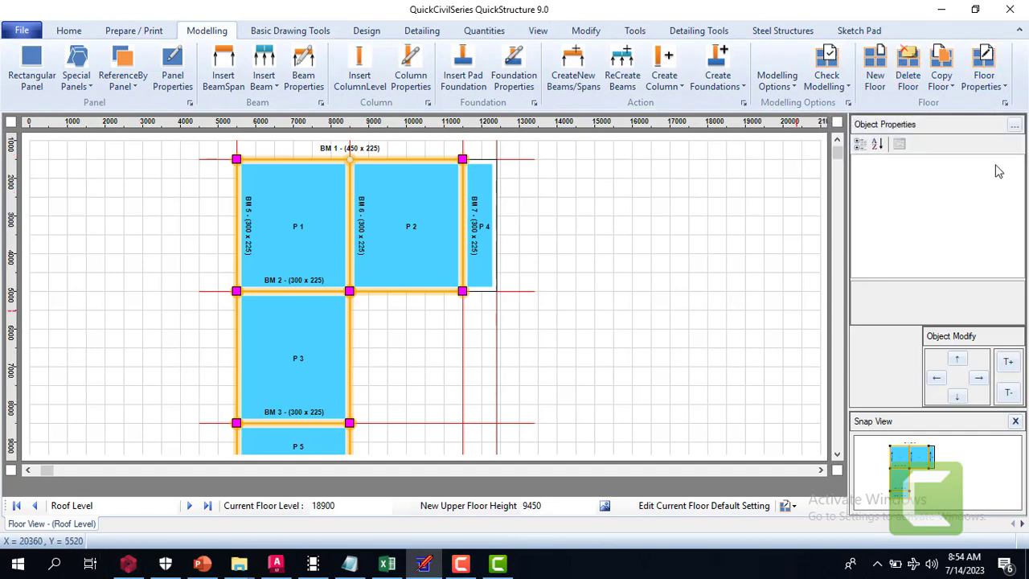
pyautogui.click(984, 79)
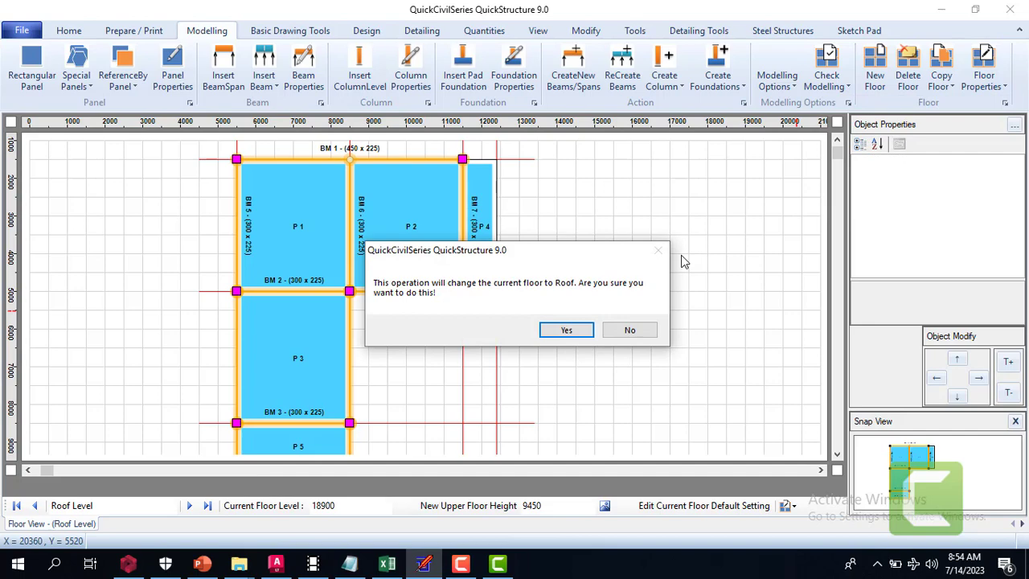
pyautogui.click(568, 330)
pyautogui.click(571, 338)
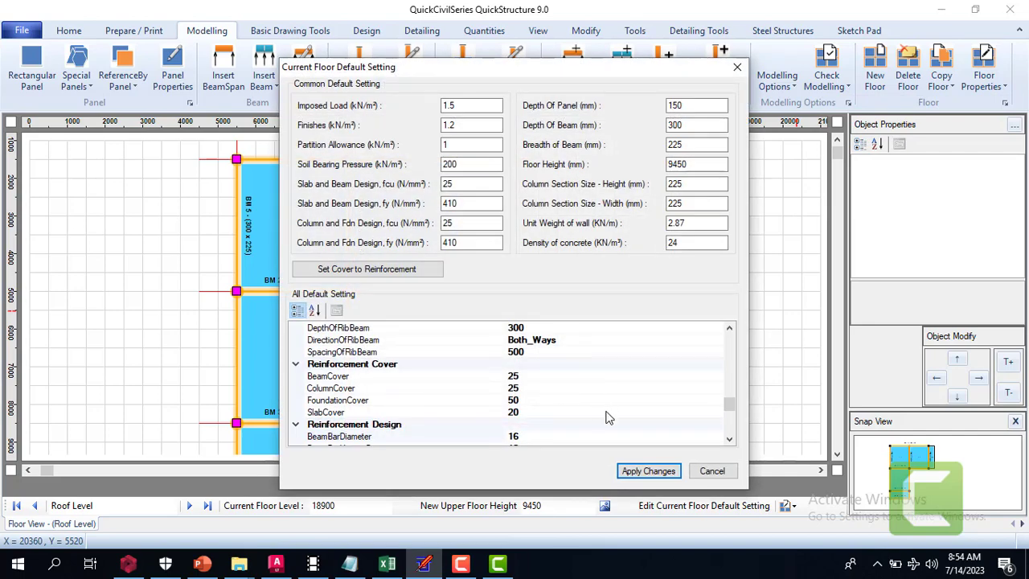
pyautogui.click(653, 470)
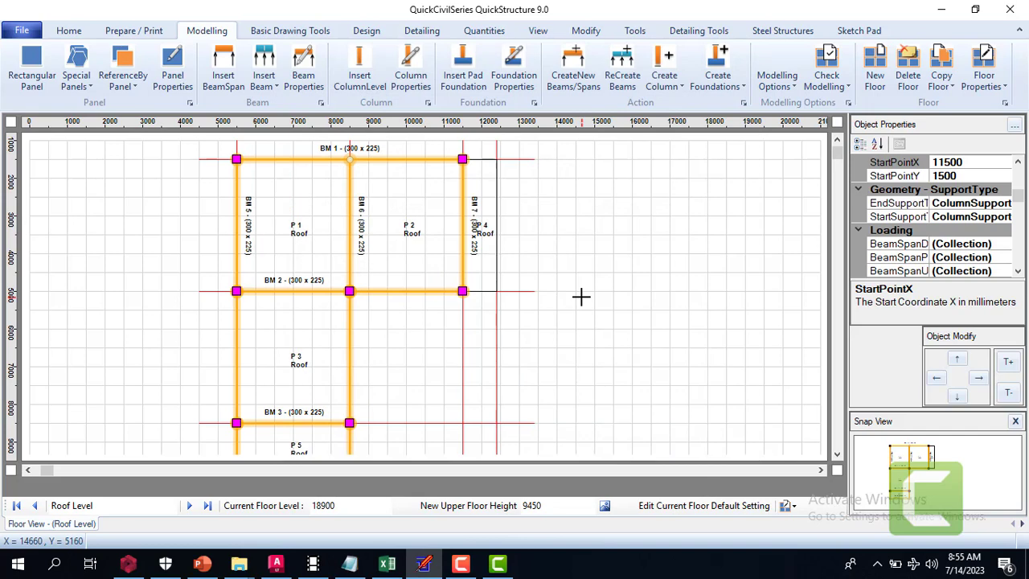
# Display the design commands and look over the converted roof plan down to panel P 5
pyautogui.click(364, 32)
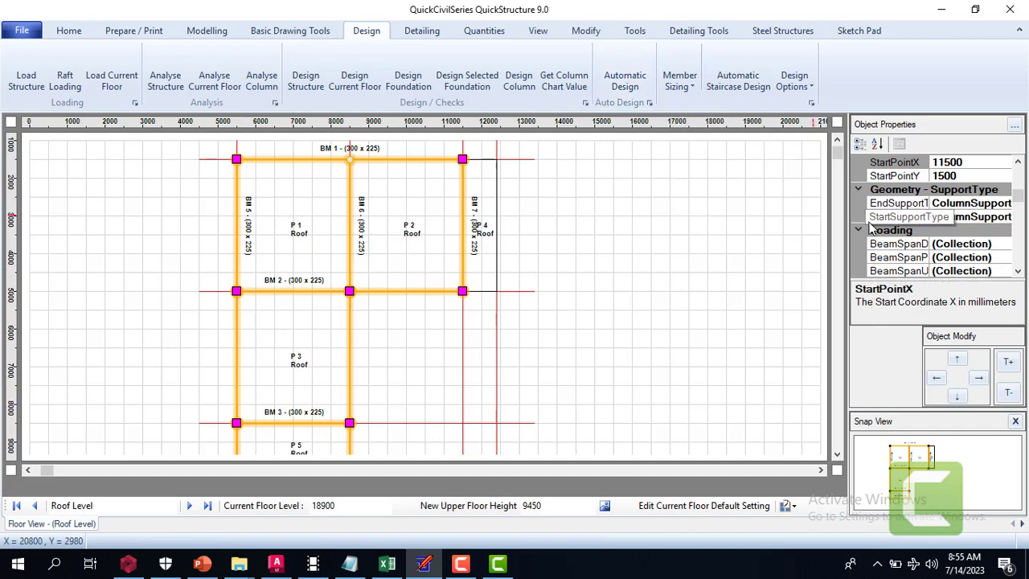
pyautogui.click(838, 455)
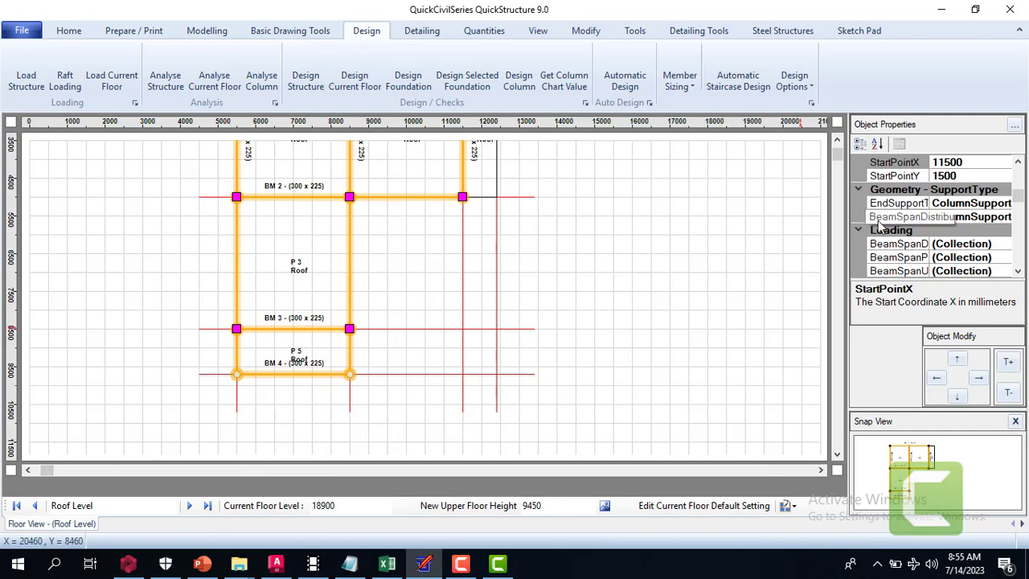
pyautogui.click(838, 142)
pyautogui.click(837, 141)
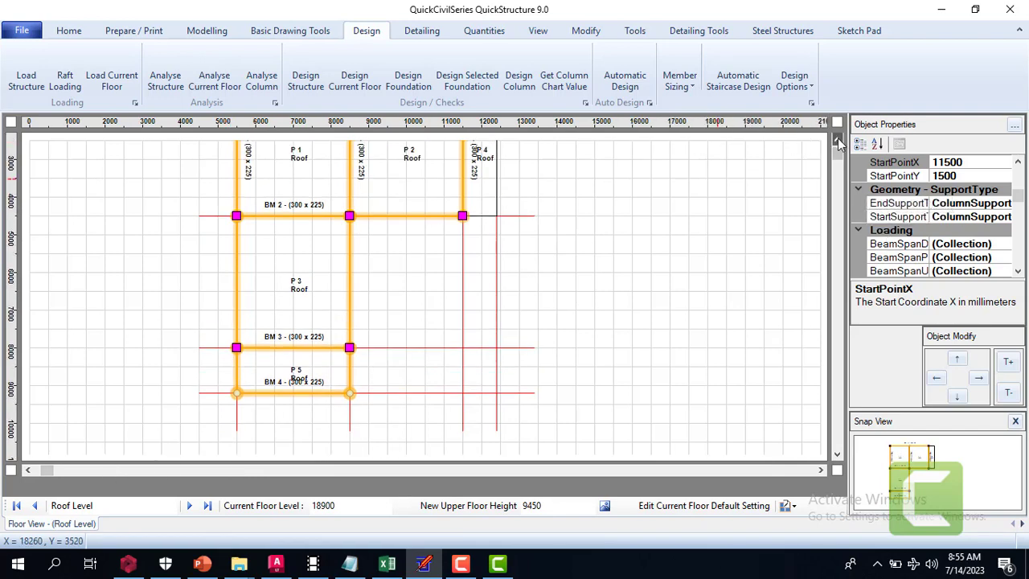
# Change the Ground Floor panels to raft panels and apply that floor's current default settings unchanged
pyautogui.click(35, 506)
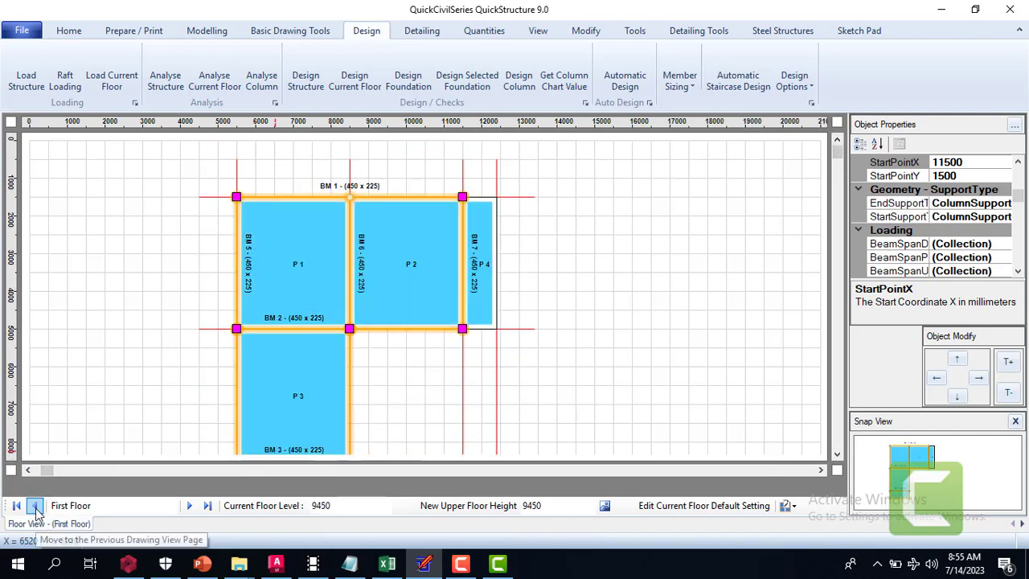
pyautogui.click(35, 506)
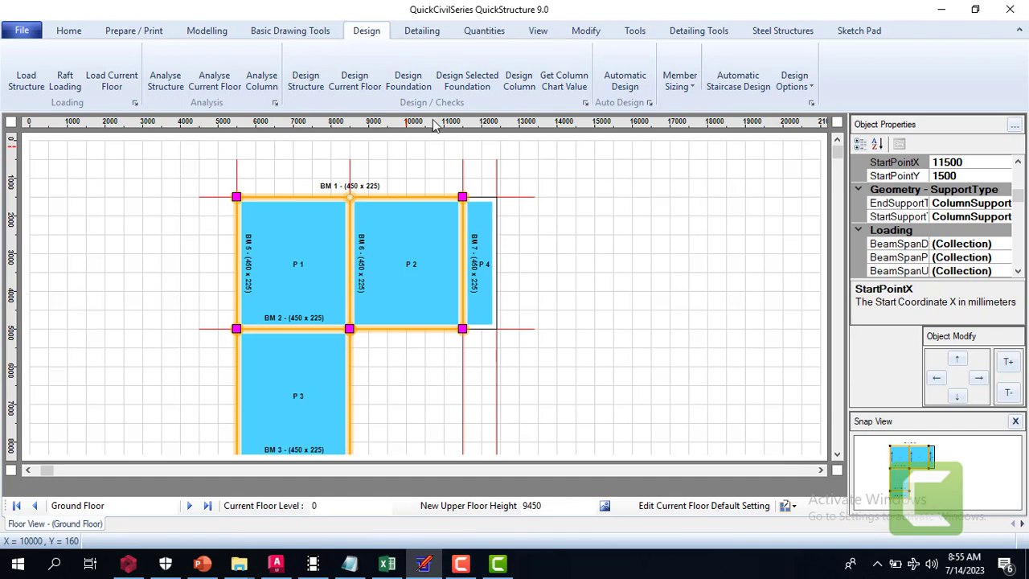
pyautogui.click(194, 34)
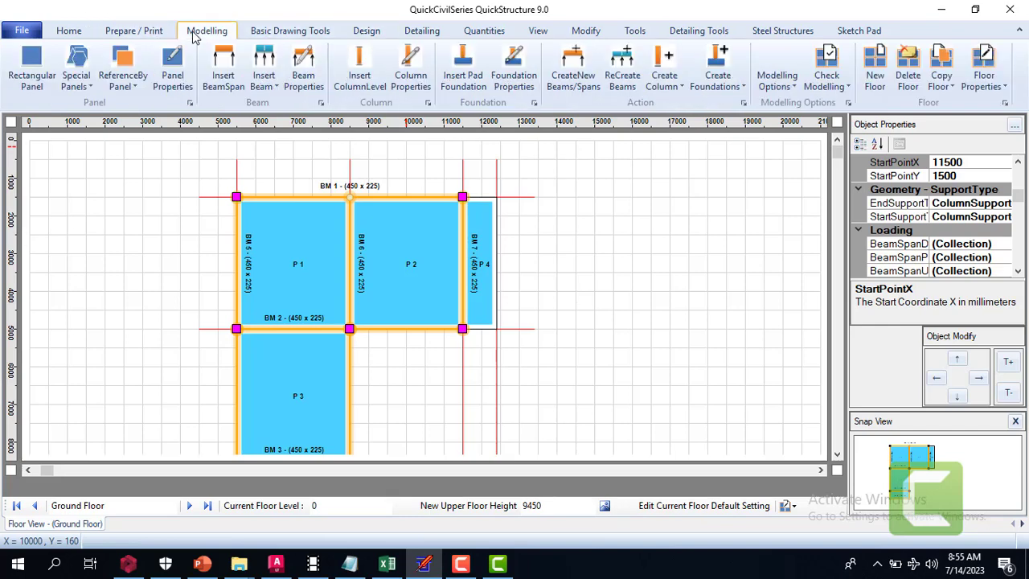
pyautogui.click(995, 84)
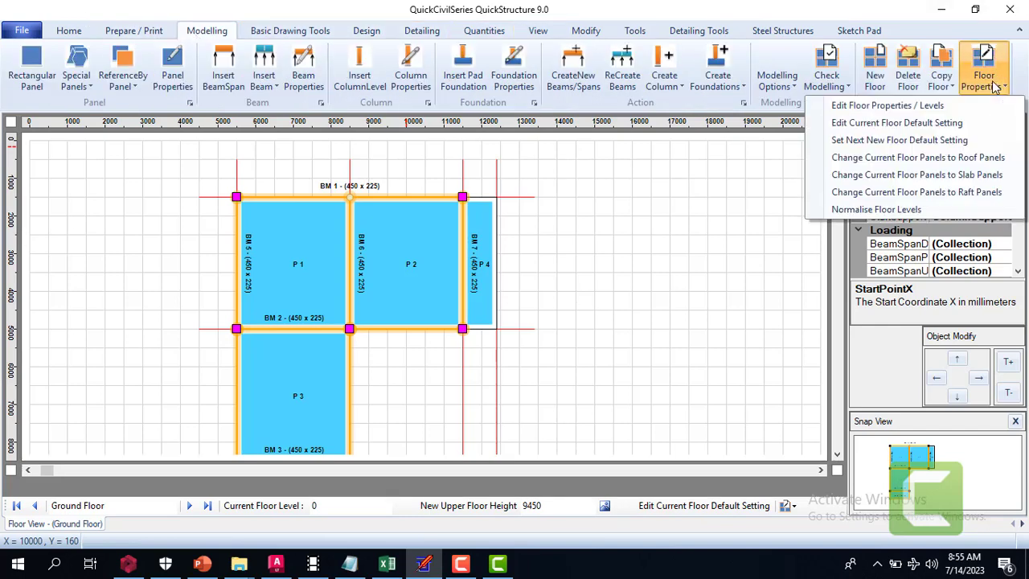
pyautogui.click(952, 194)
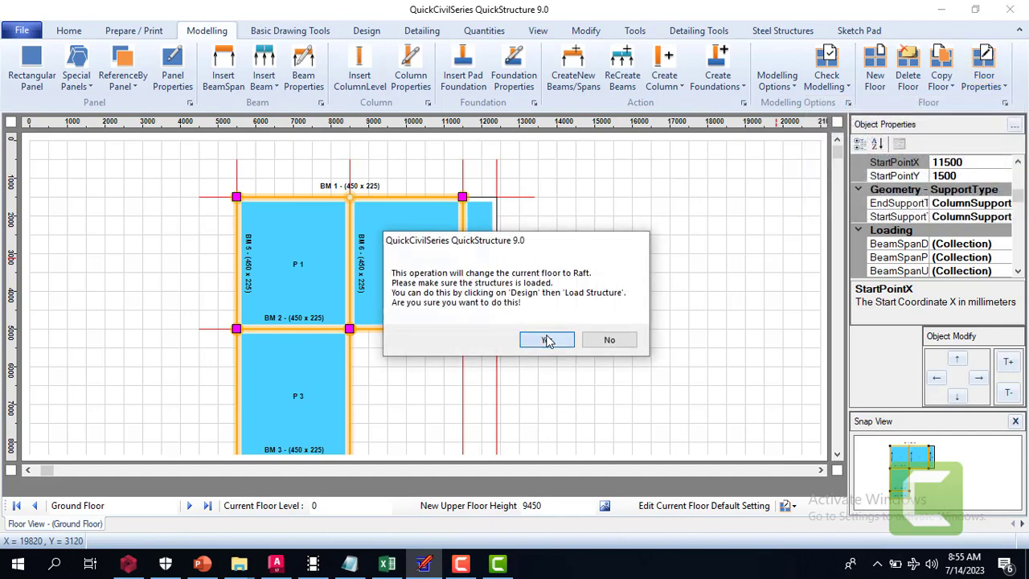
pyautogui.click(558, 340)
pyautogui.click(561, 340)
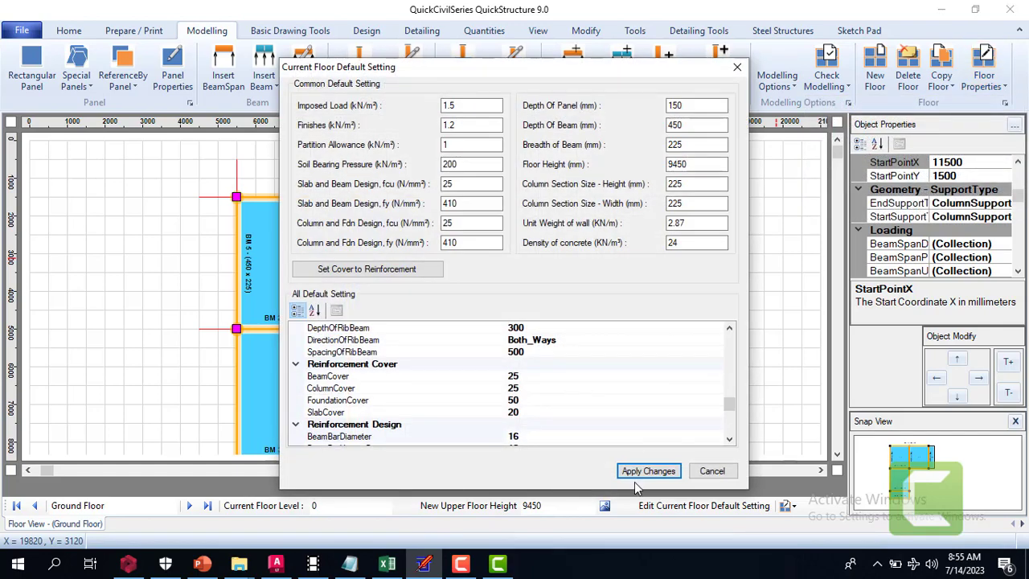
pyautogui.click(651, 471)
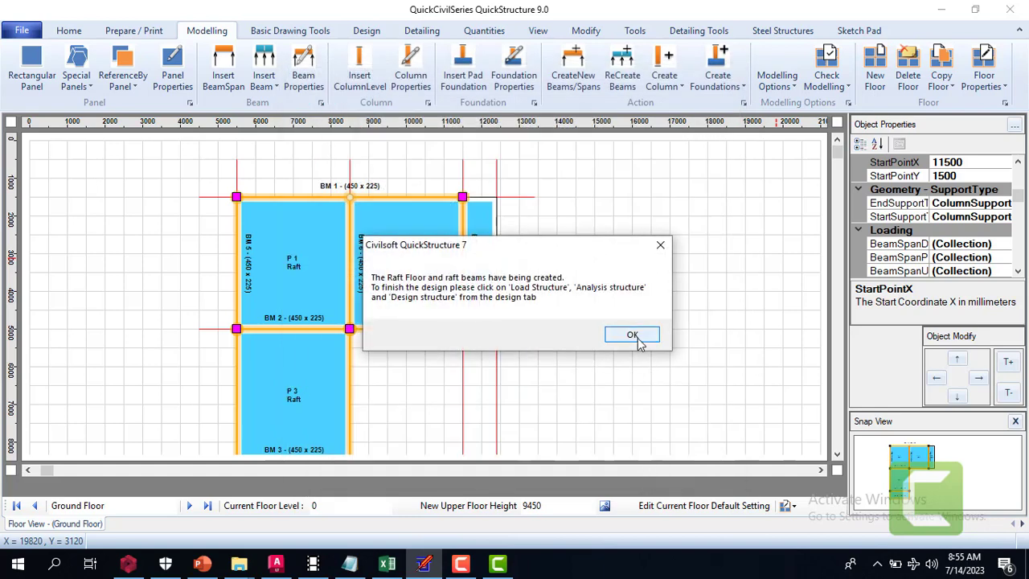
pyautogui.click(632, 336)
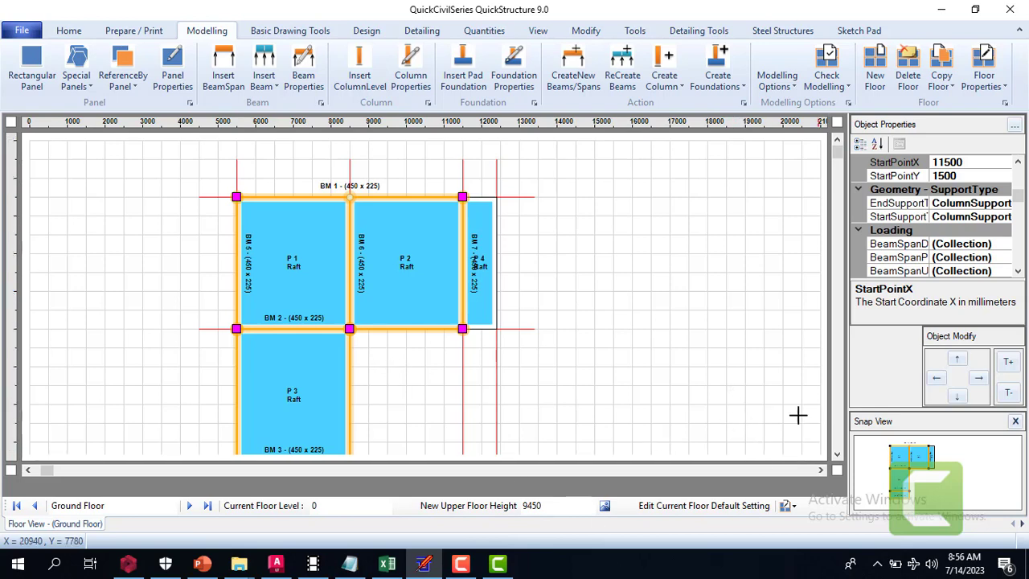
pyautogui.click(499, 564)
pyautogui.click(463, 563)
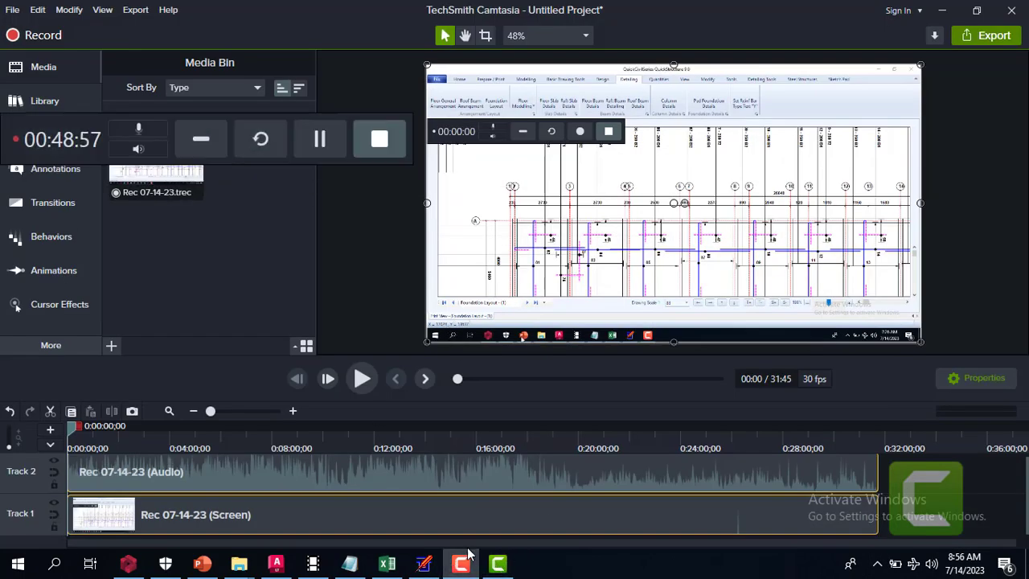